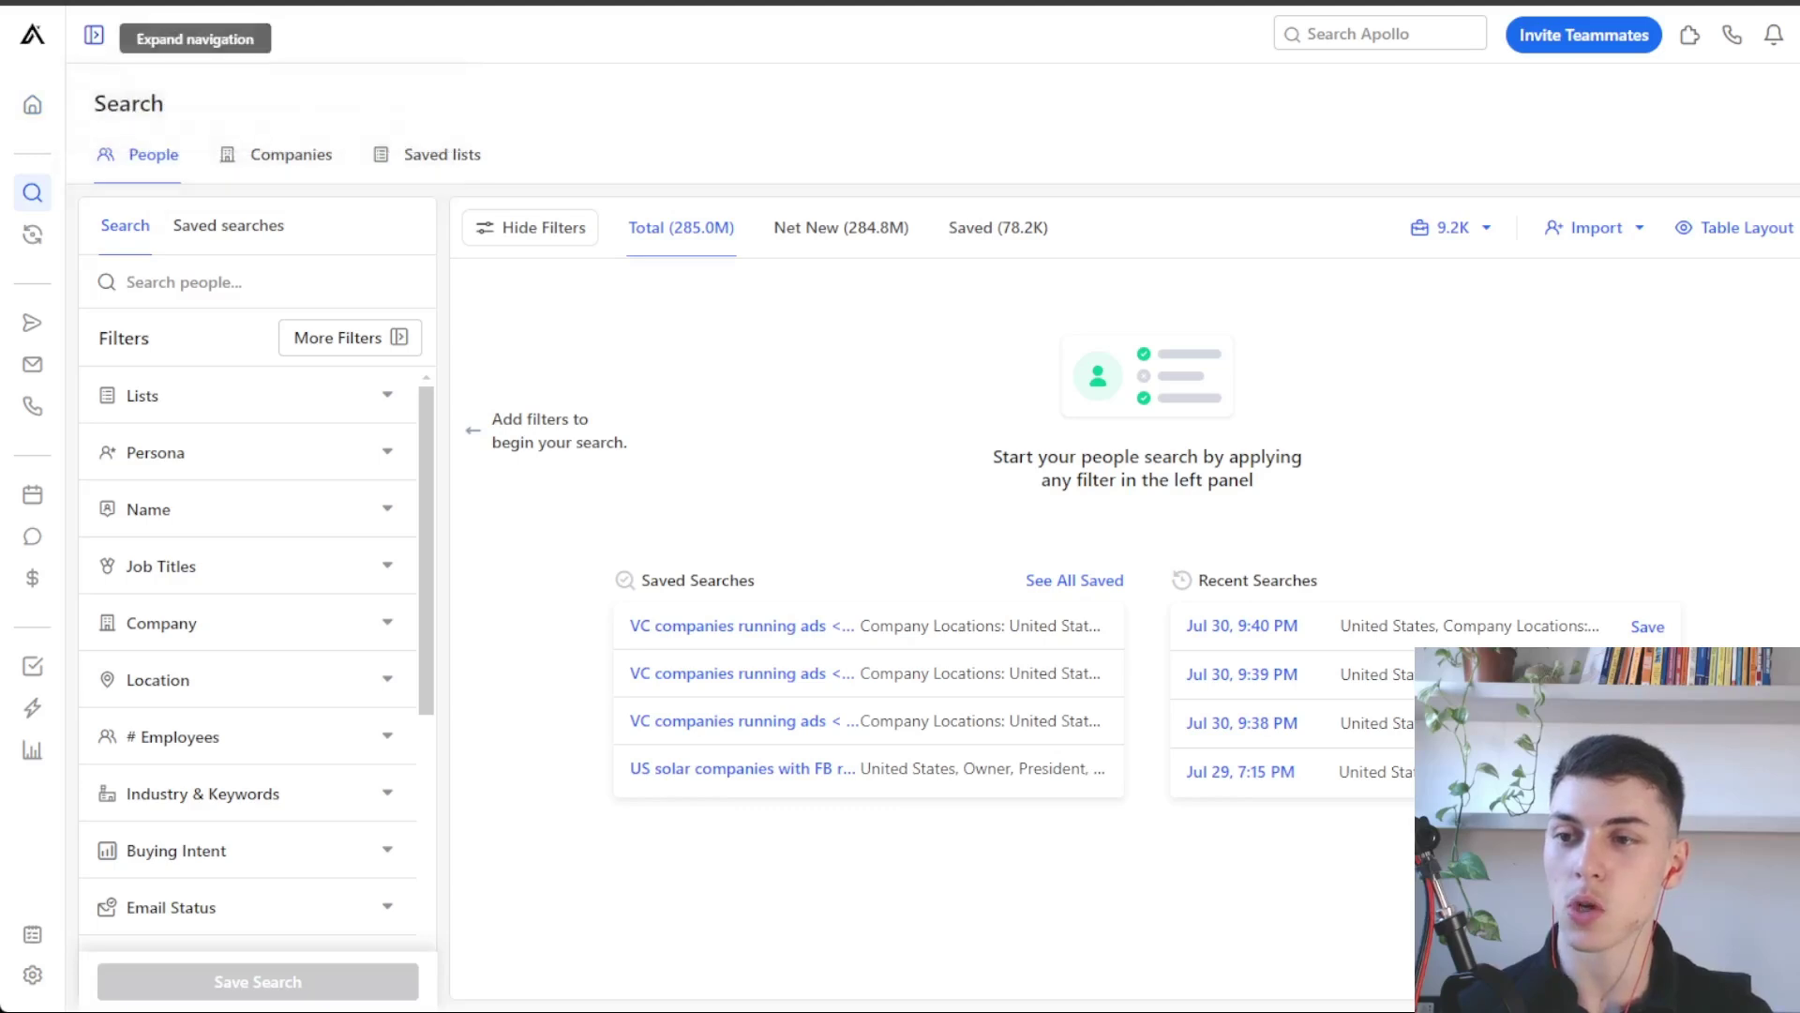
# Look over the full navigation menu, collapse it again, and switch the search to companies.
pyautogui.click(94, 34)
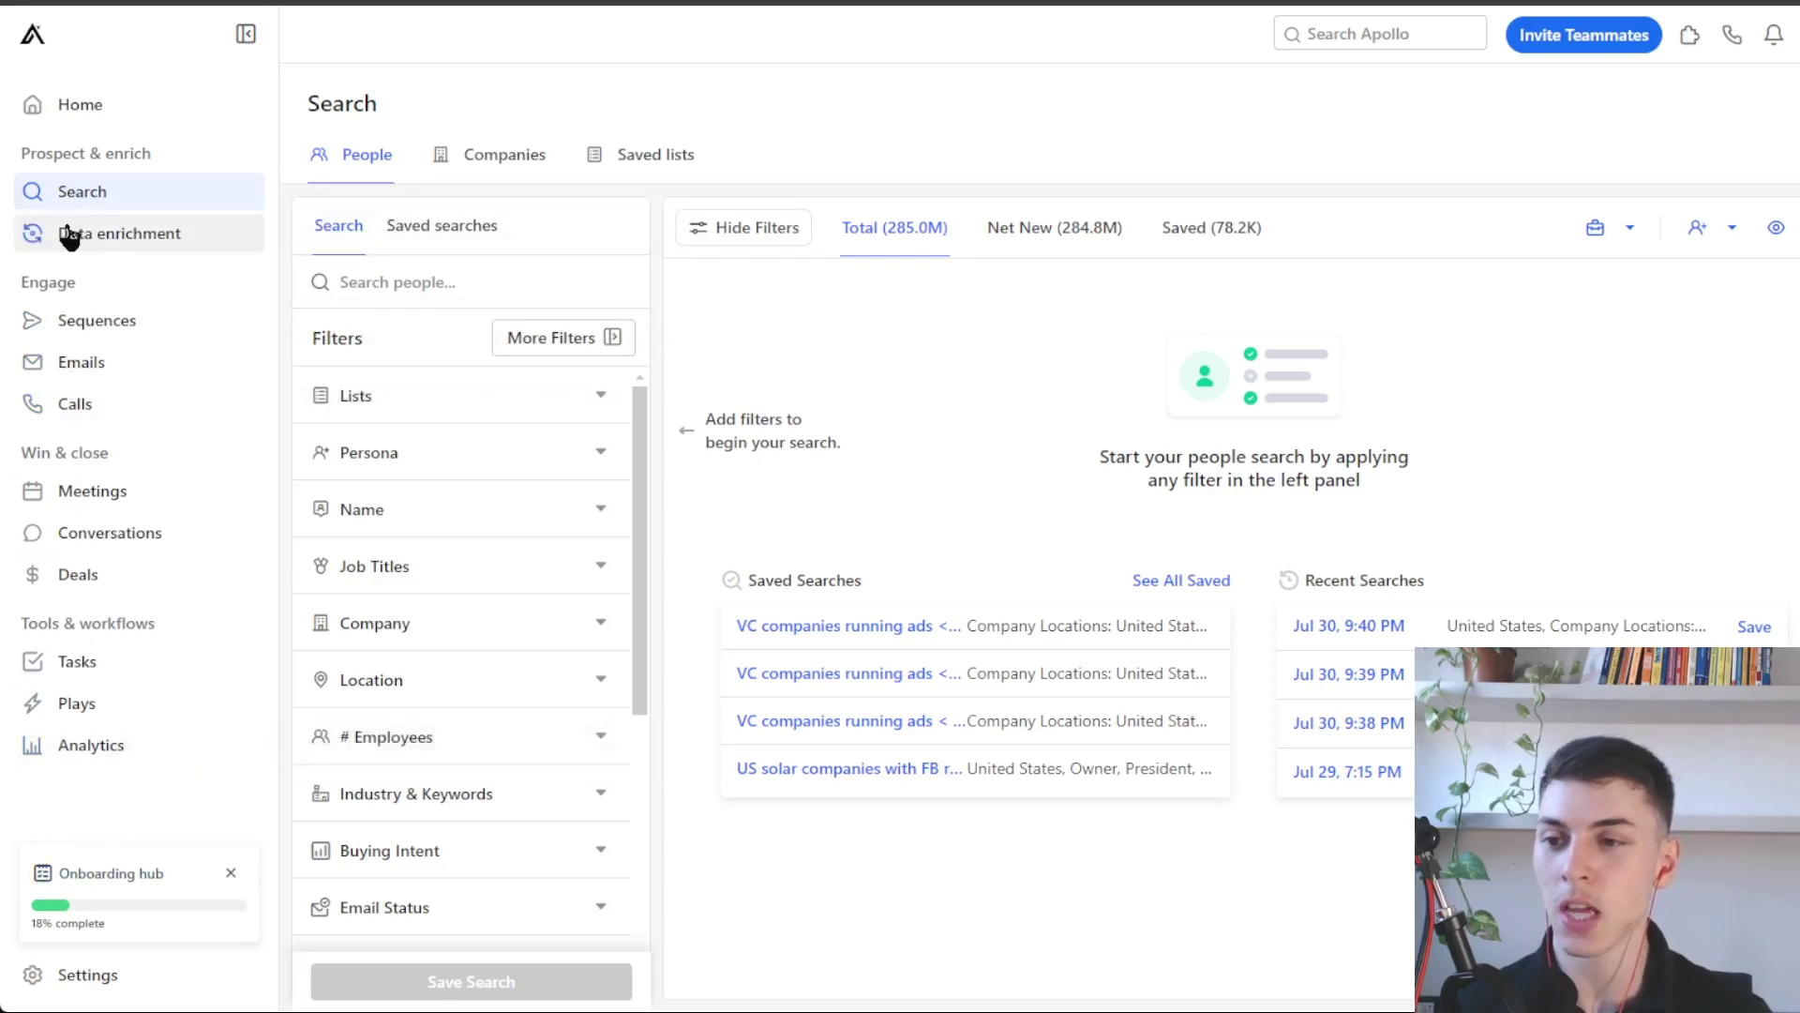
pyautogui.click(244, 35)
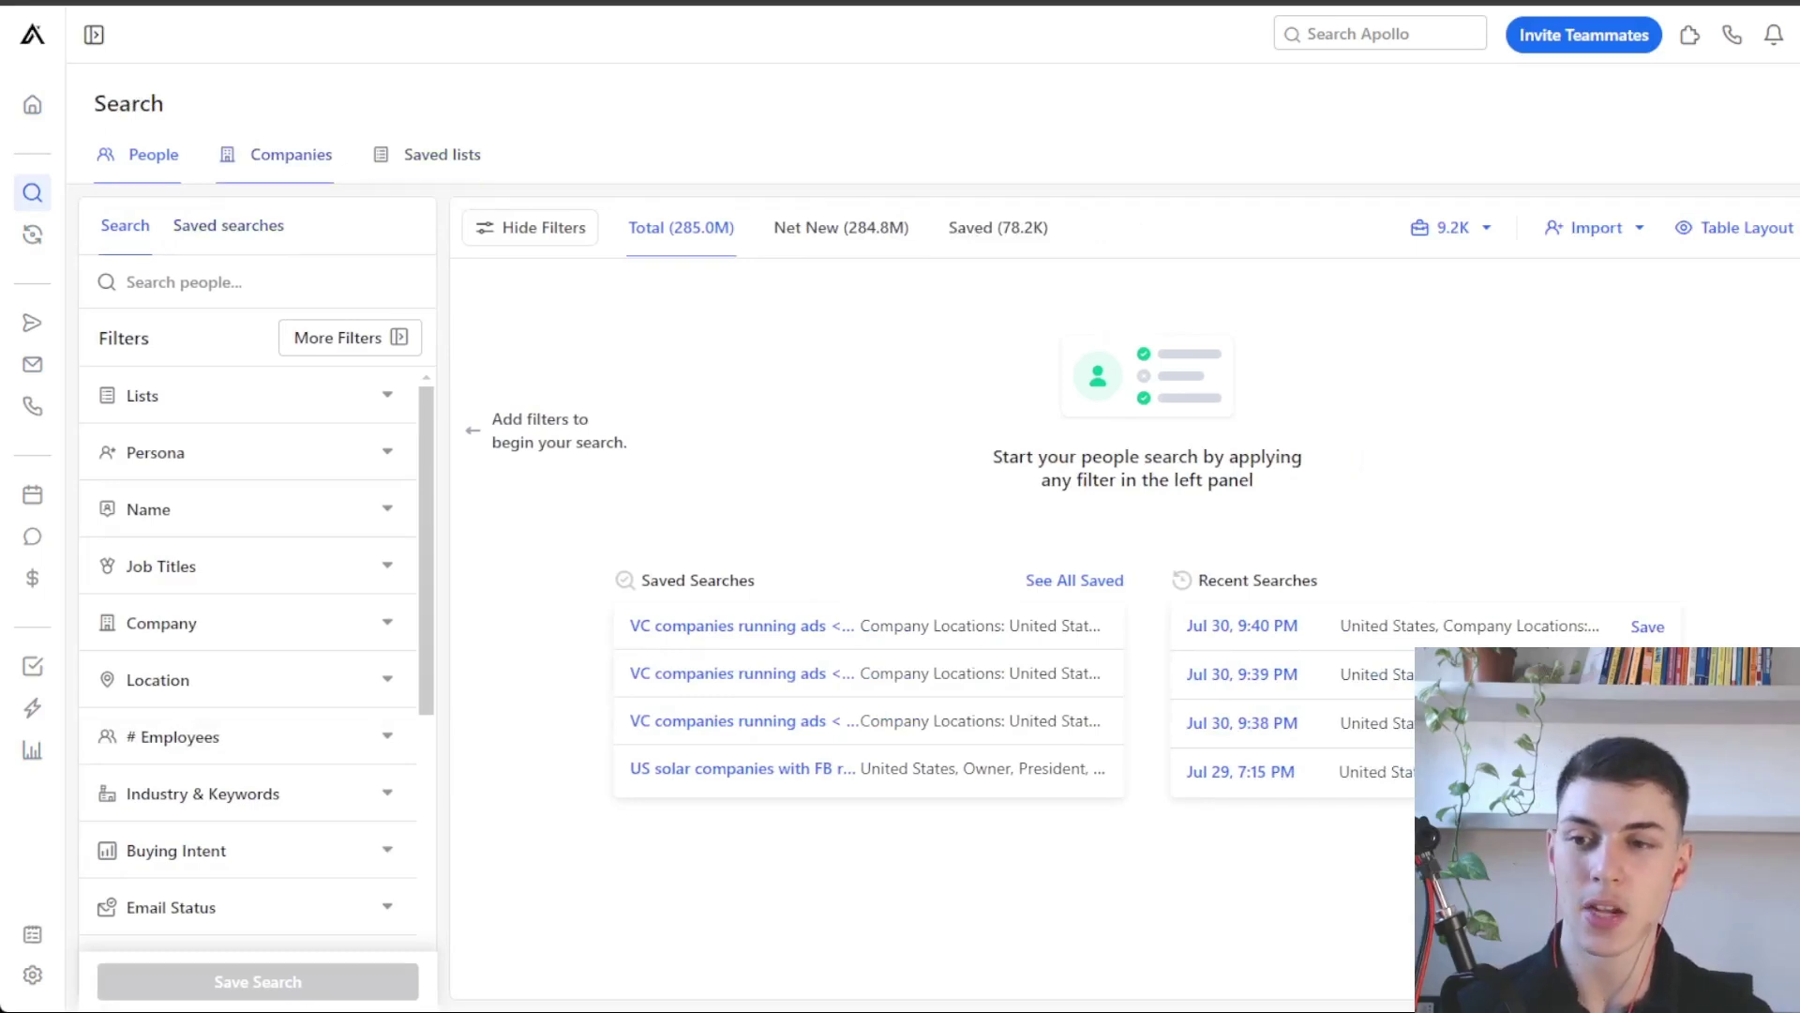
pyautogui.click(277, 164)
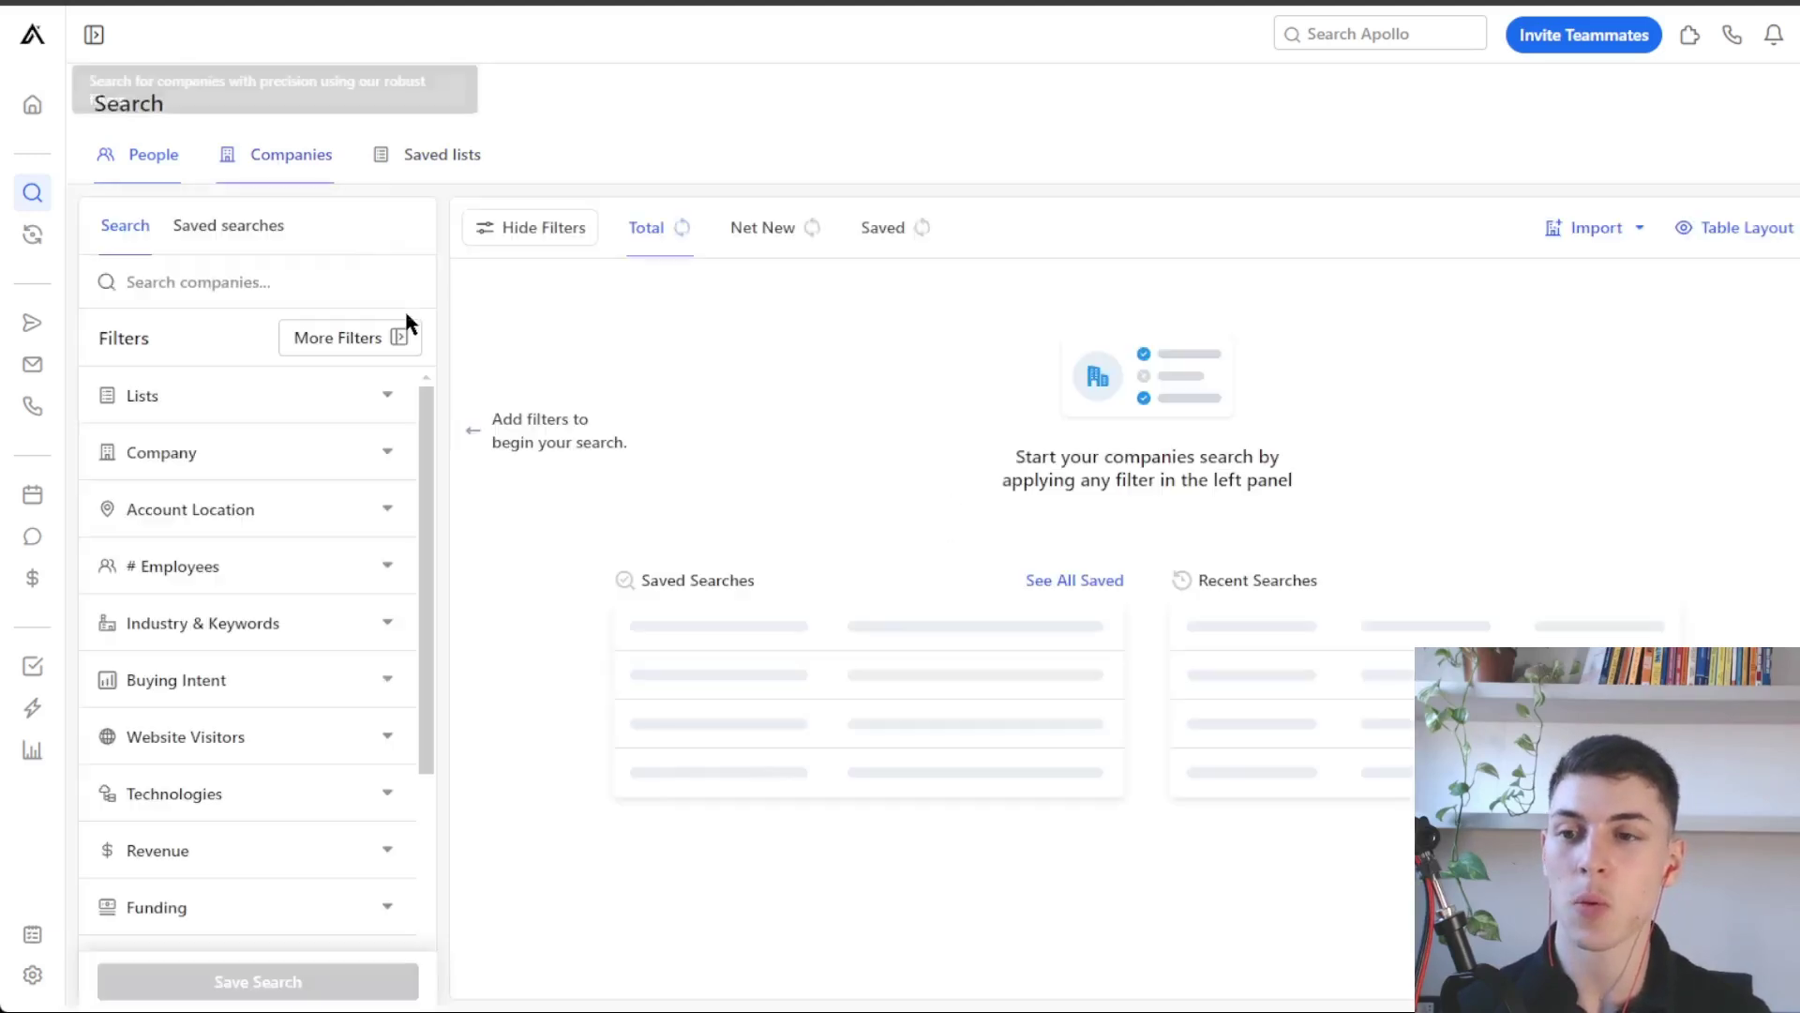
# Examine the list of available company search filters, from Lists down to Account Custom Fields.
pyautogui.scroll(-3, 384, 434)
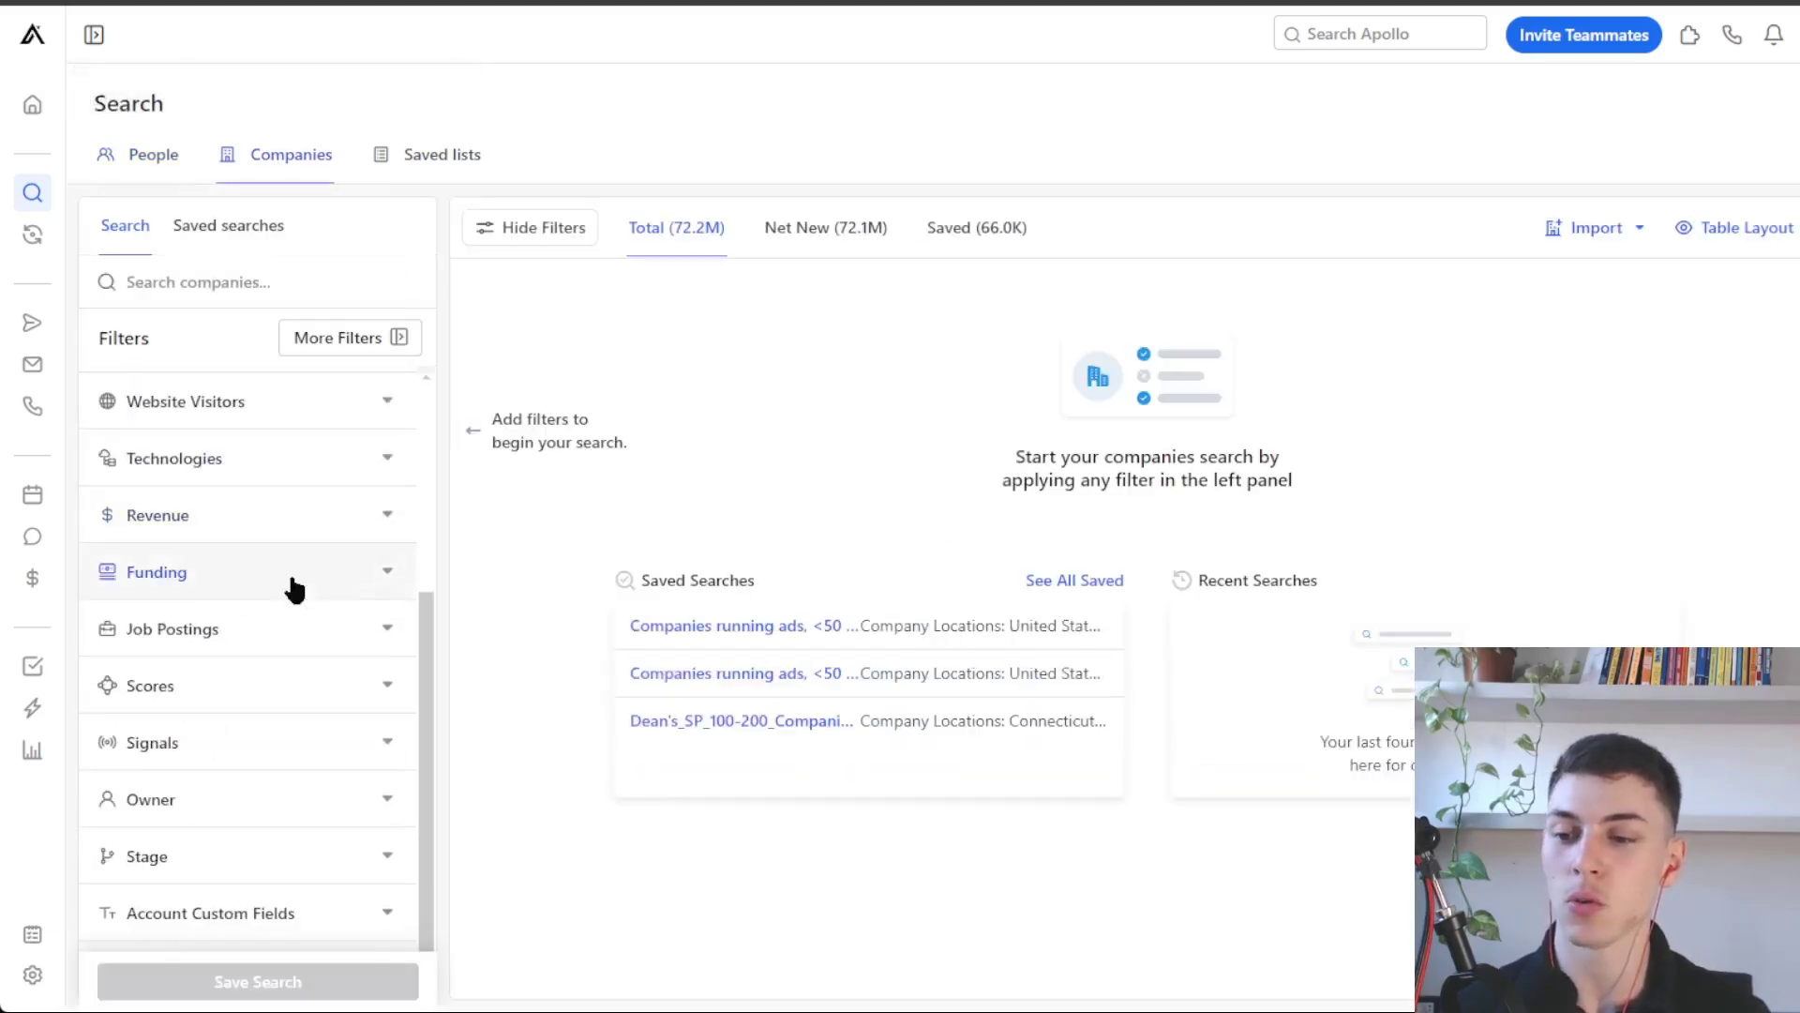
pyautogui.scroll(3, 214, 567)
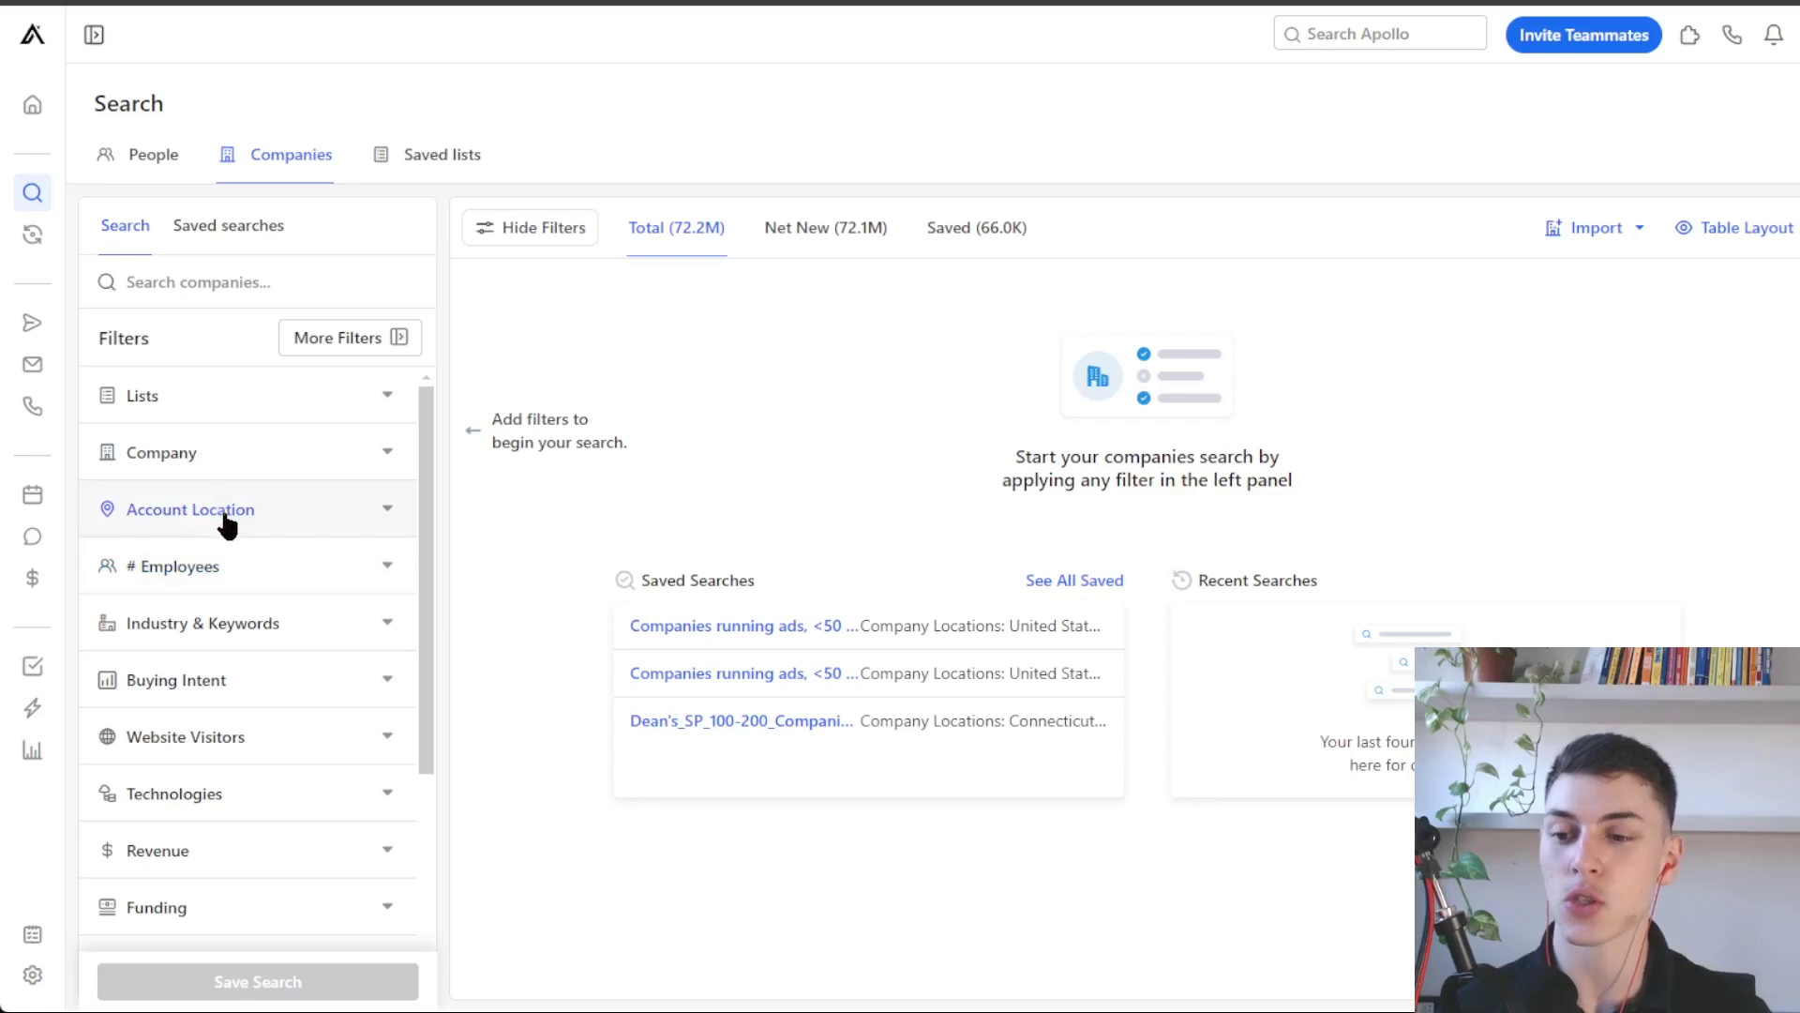
pyautogui.scroll(-3, 280, 515)
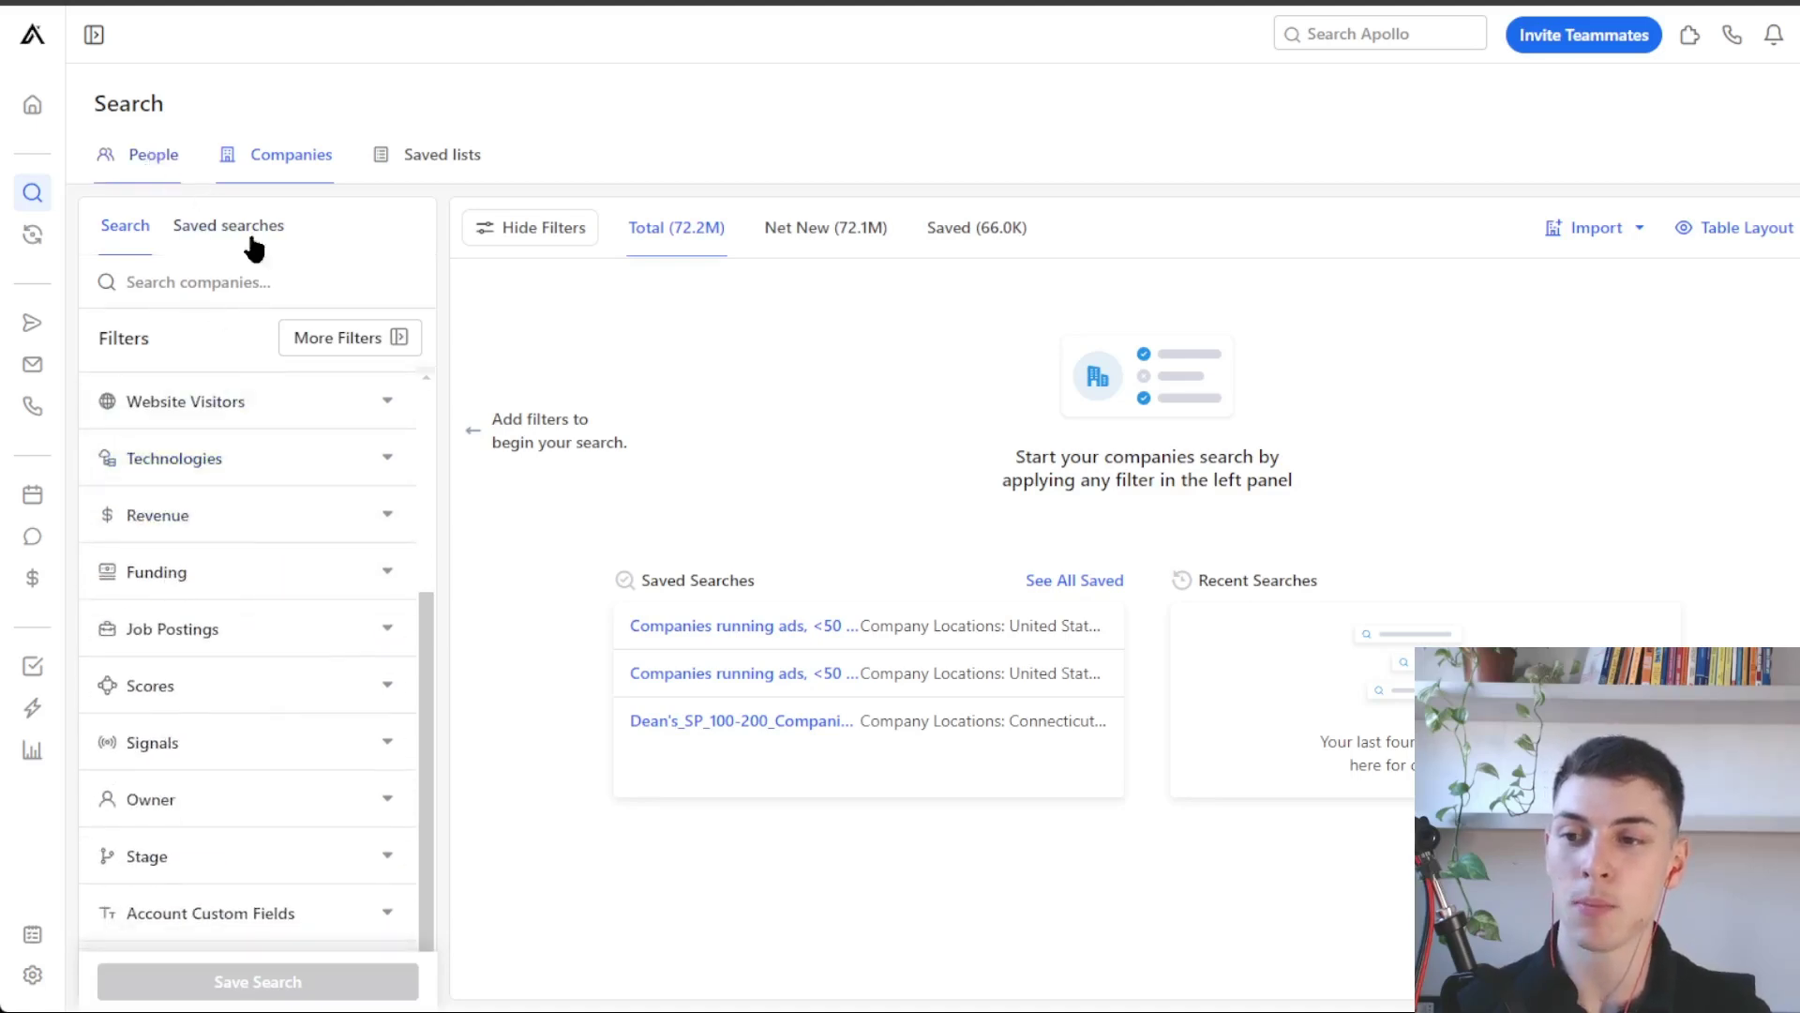
pyautogui.scroll(-5, 281, 572)
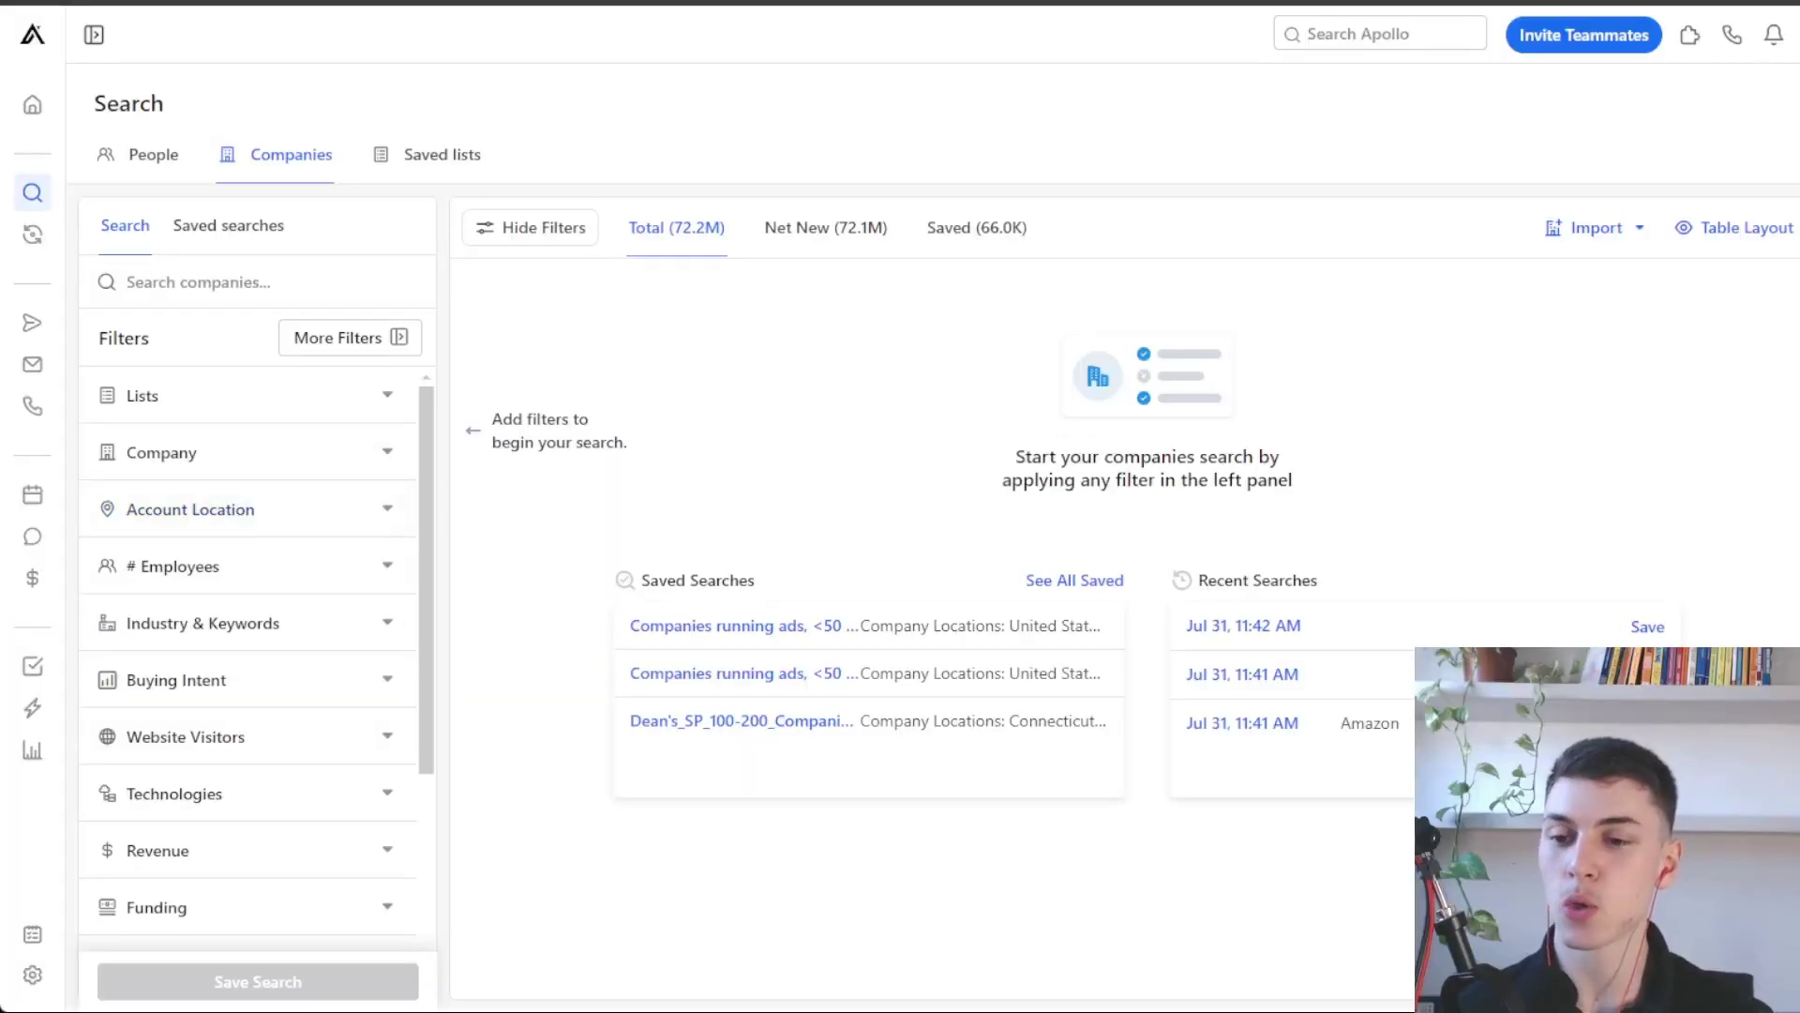
pyautogui.scroll(-1, 430, 454)
pyautogui.scroll(1, 338, 458)
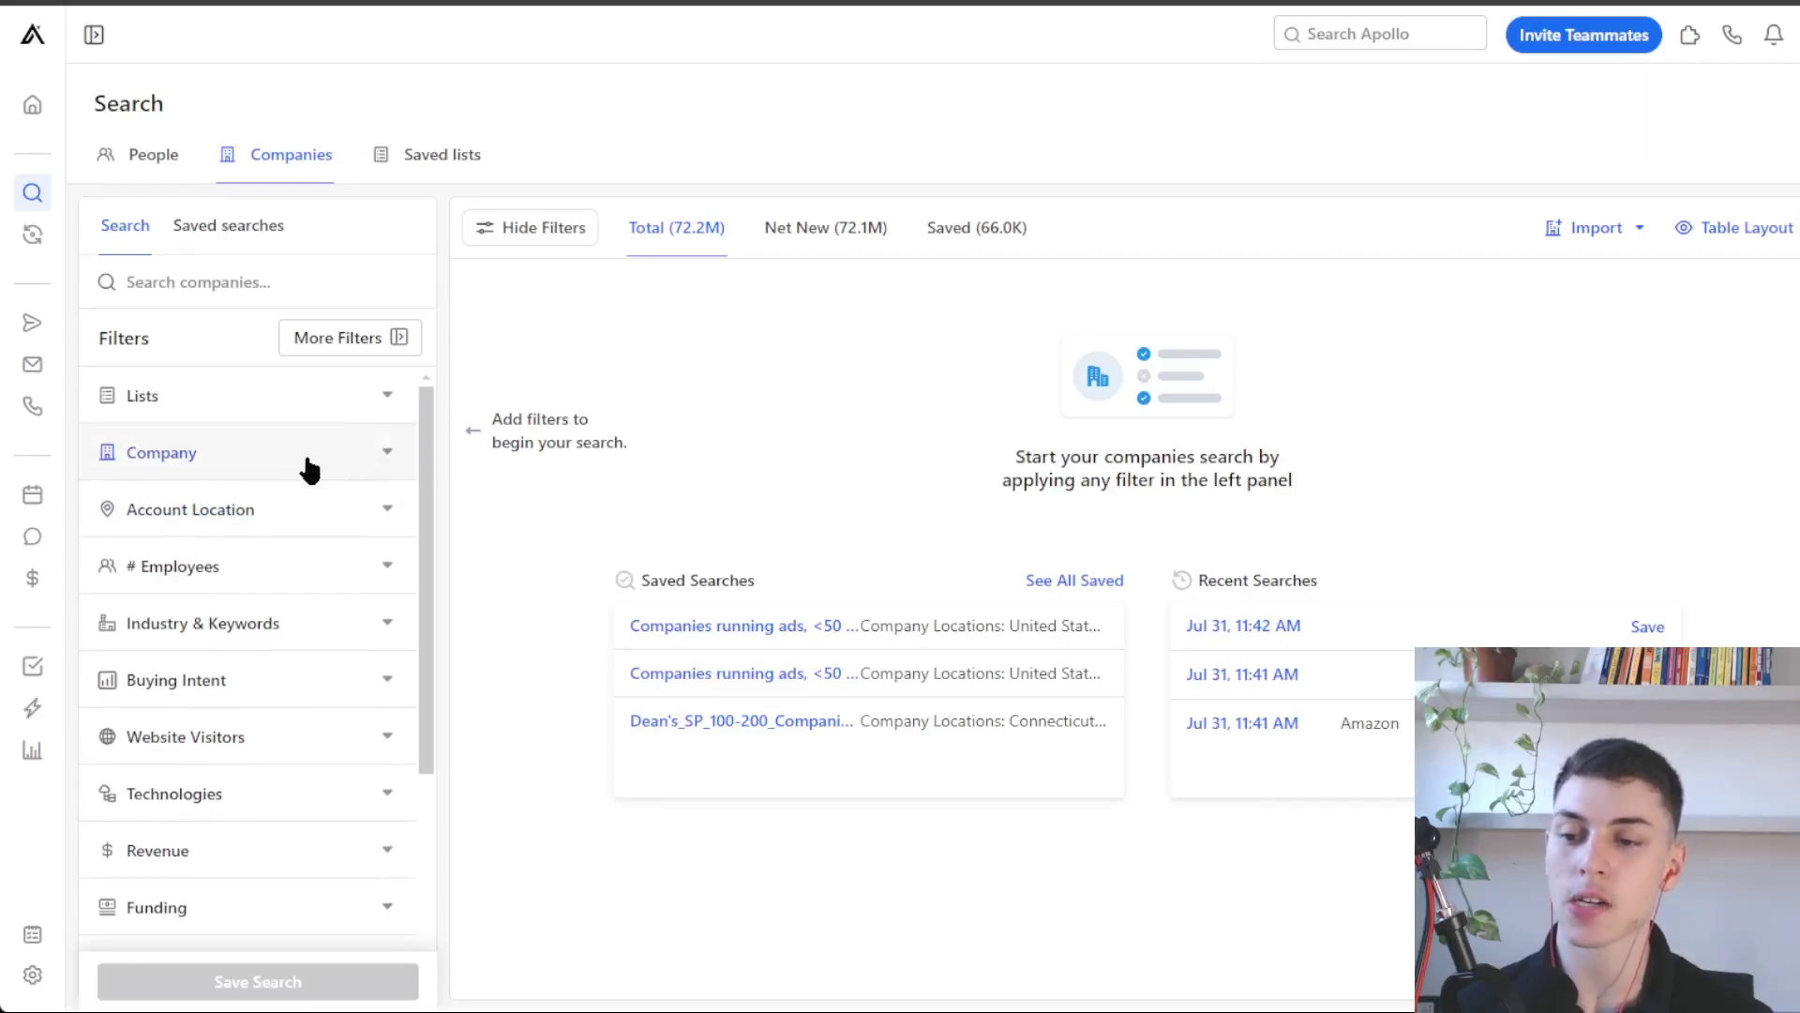
pyautogui.scroll(-4, 282, 497)
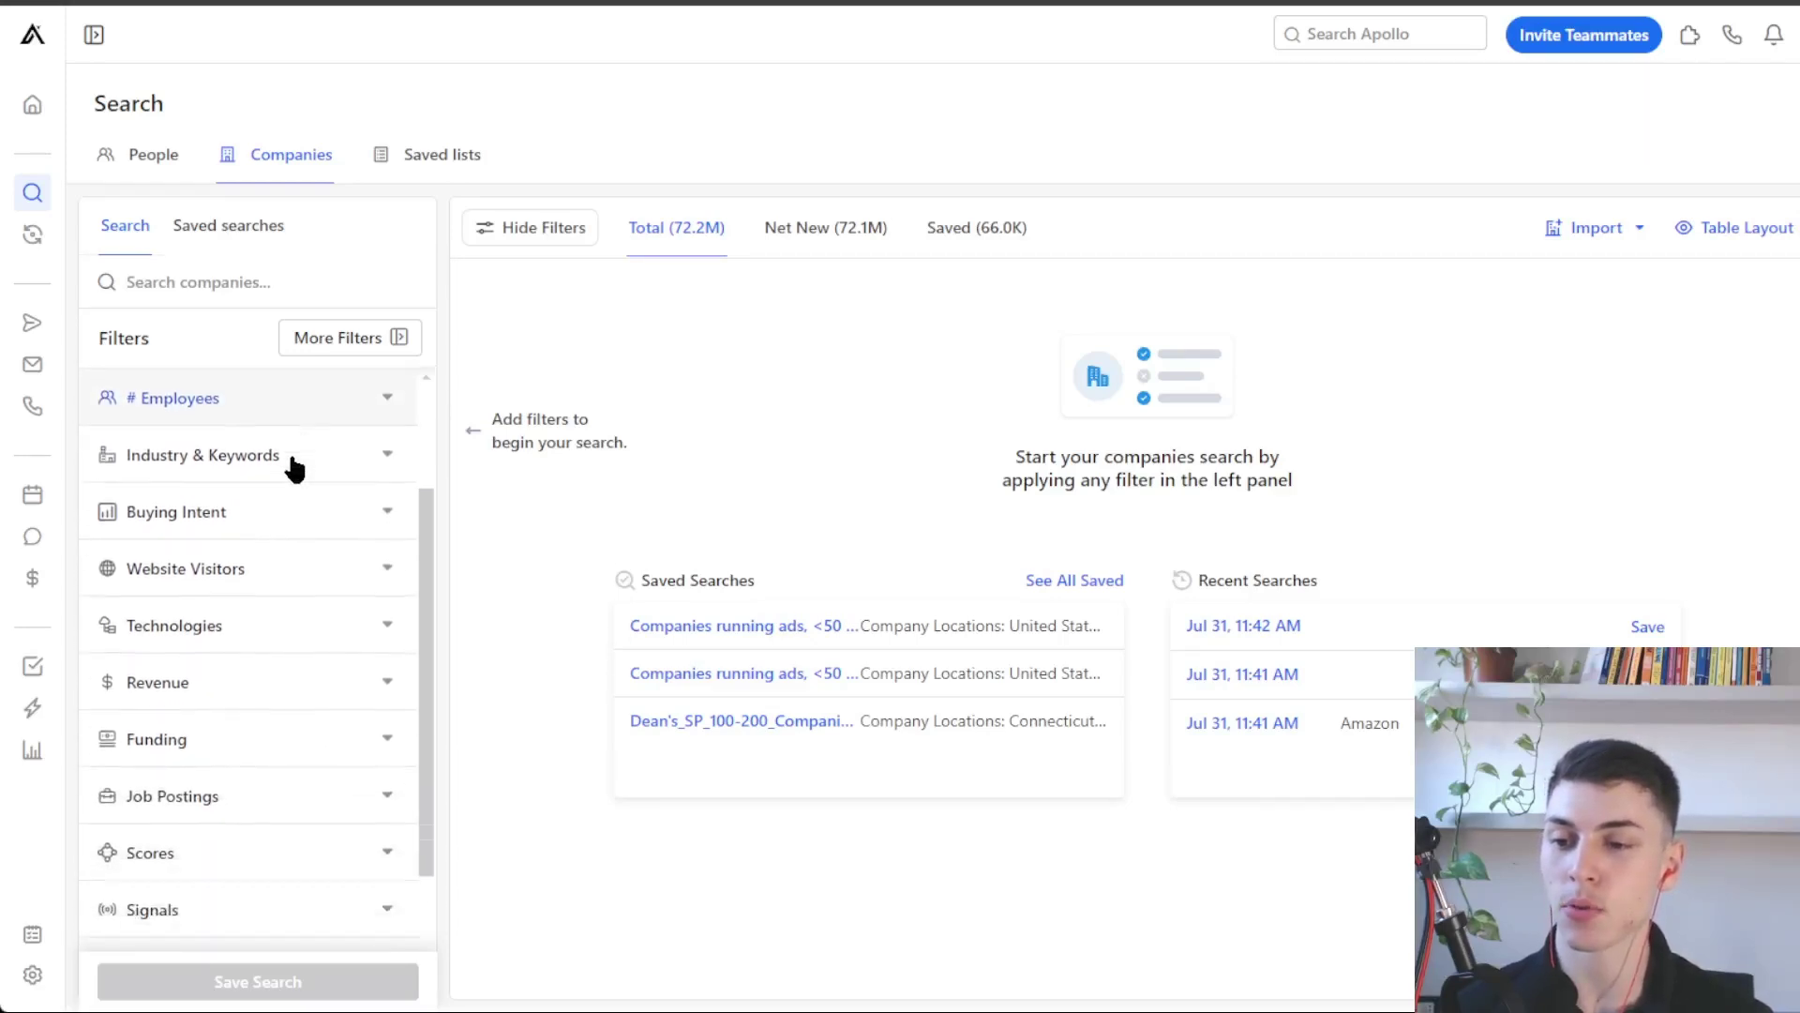
pyautogui.scroll(-3, 161, 582)
pyautogui.scroll(-1, 256, 534)
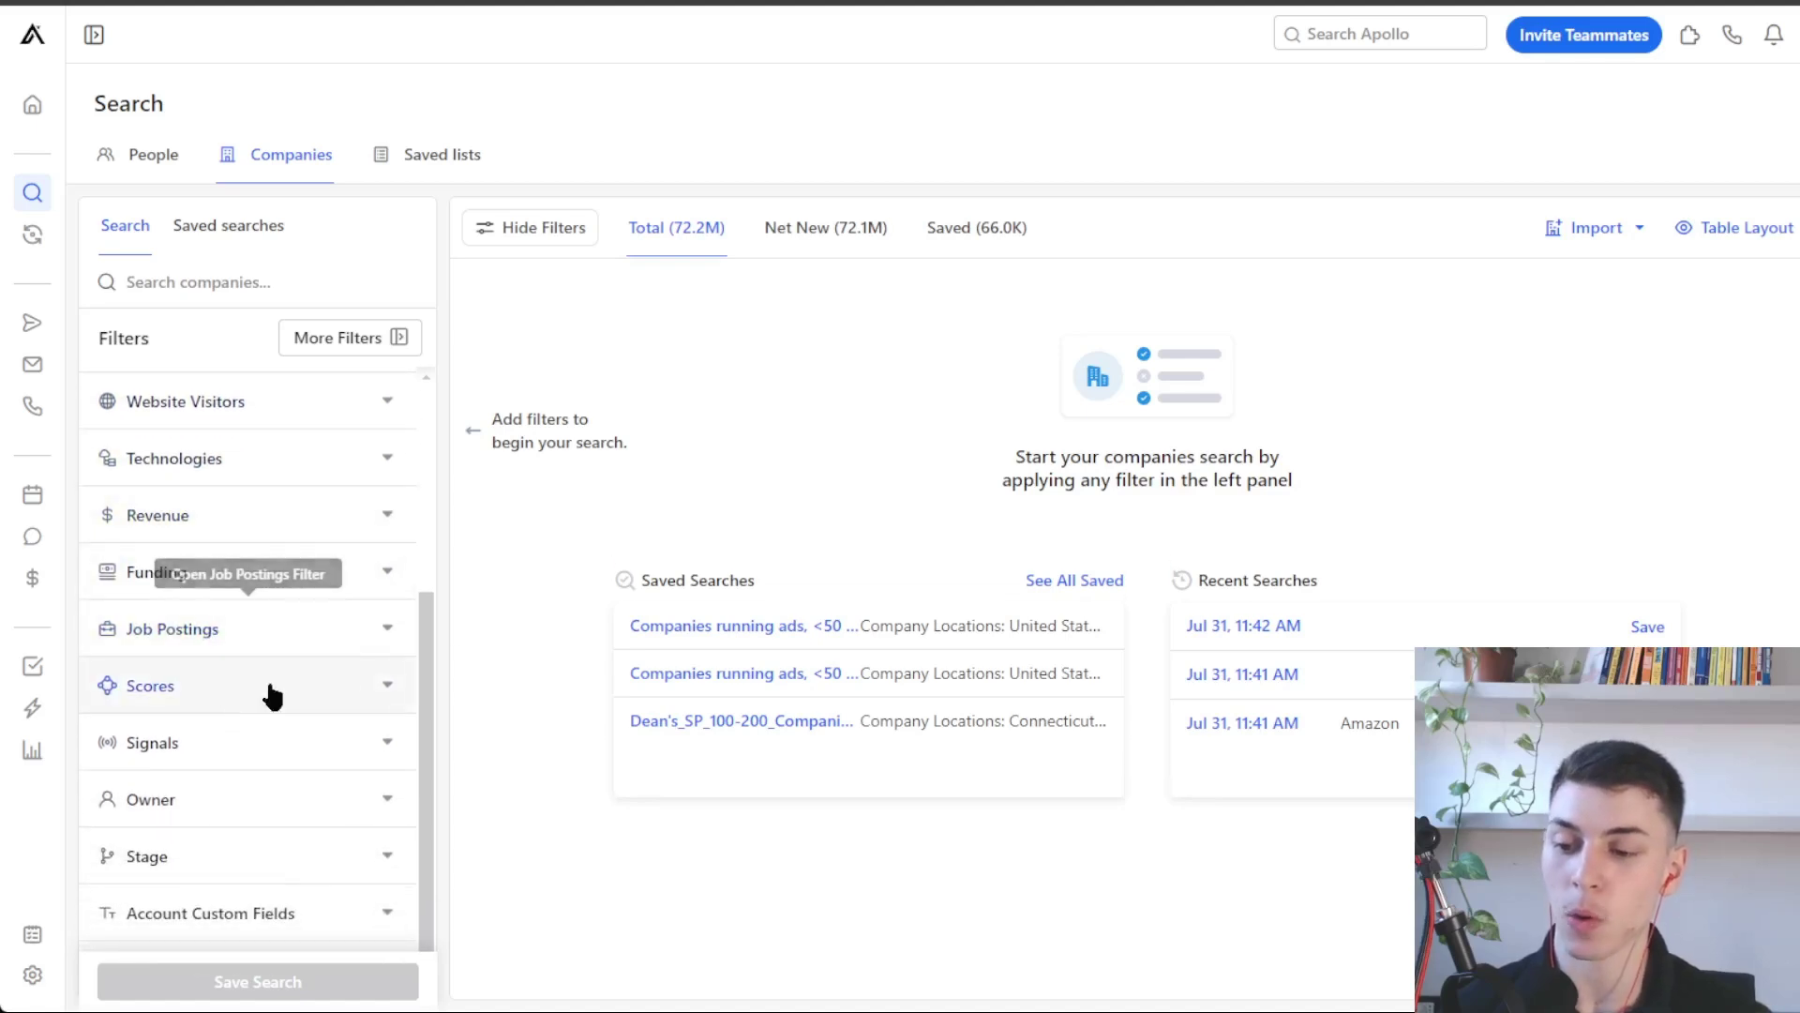
pyautogui.scroll(5, 401, 634)
pyautogui.scroll(1, 413, 670)
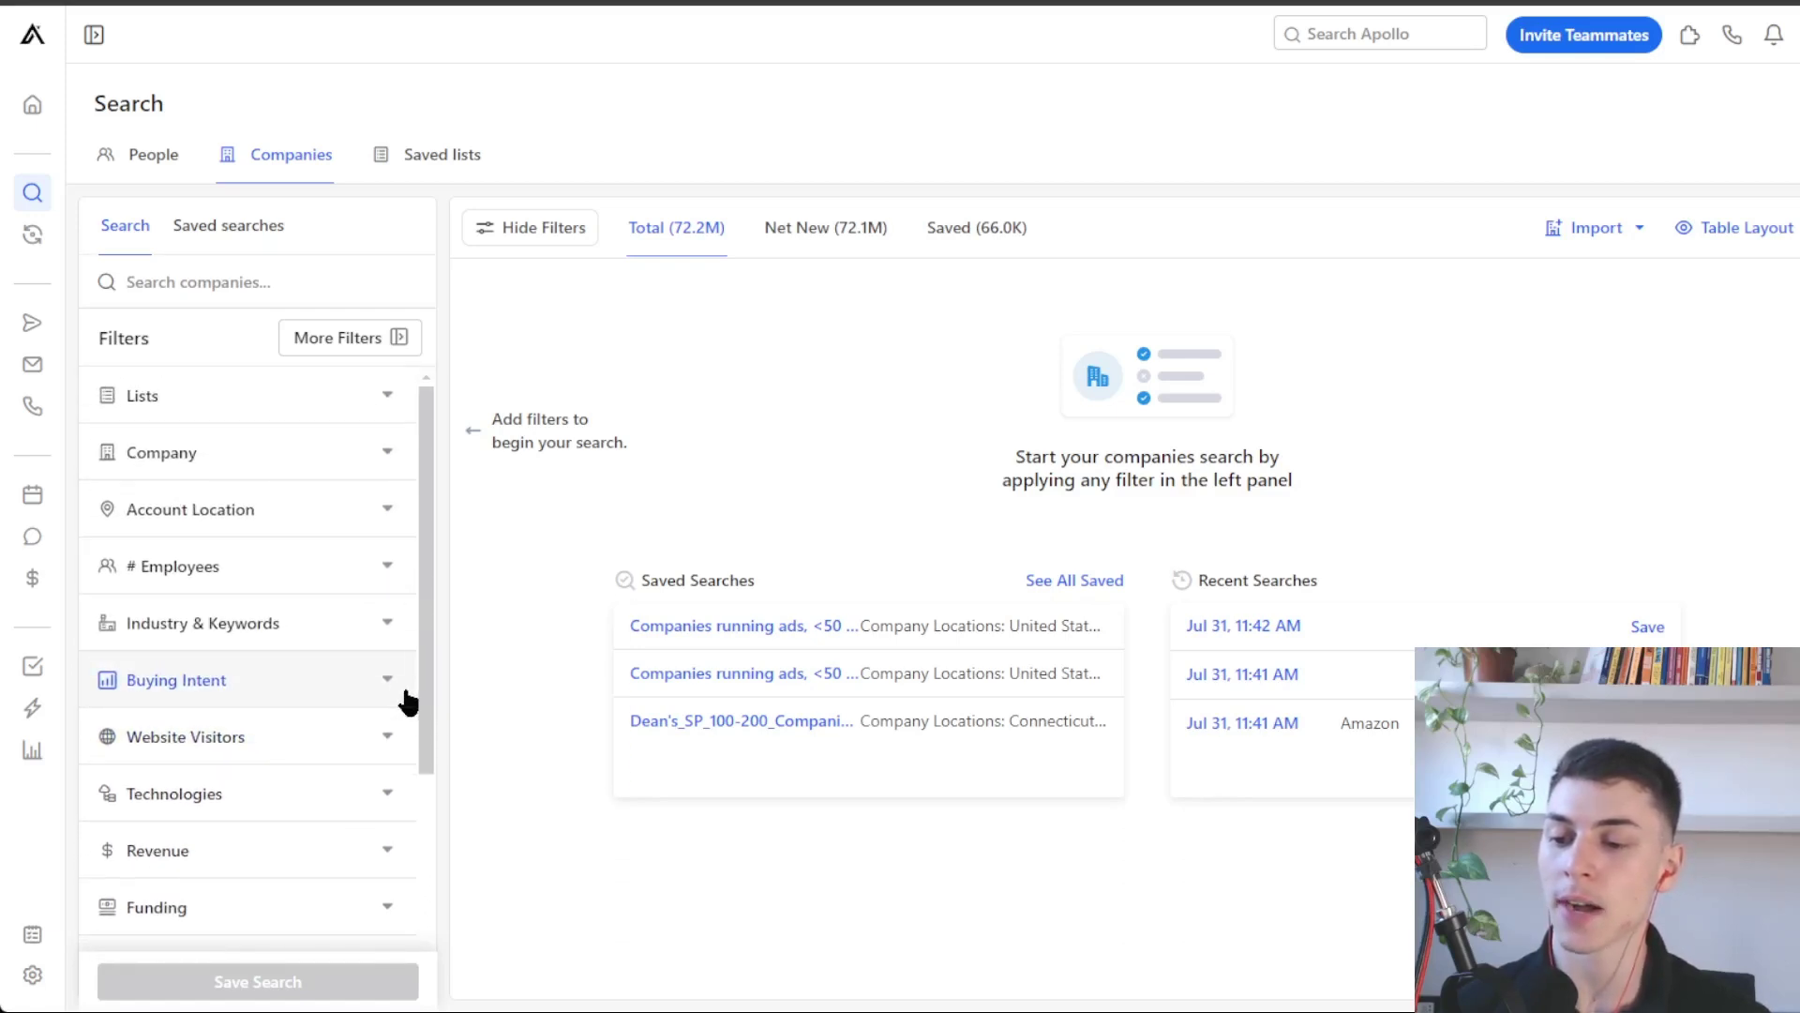
pyautogui.scroll(-1, 365, 848)
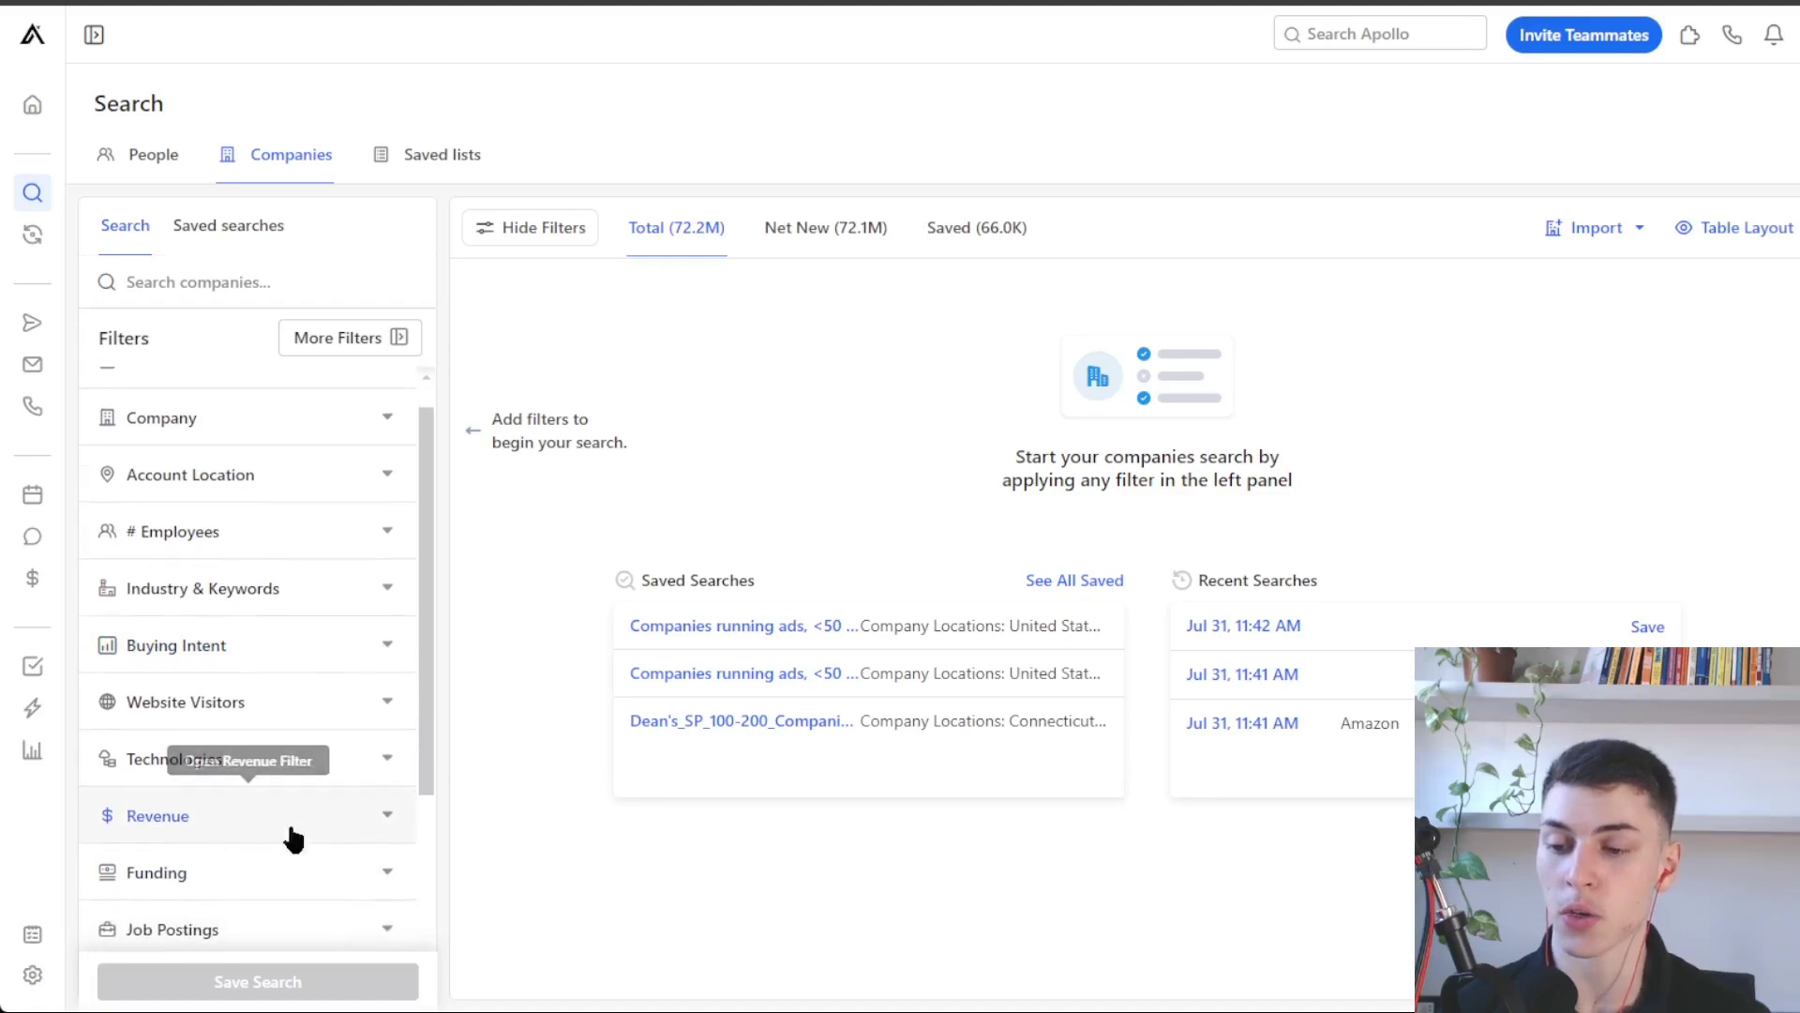
pyautogui.scroll(-1, 361, 830)
pyautogui.scroll(-1, 356, 816)
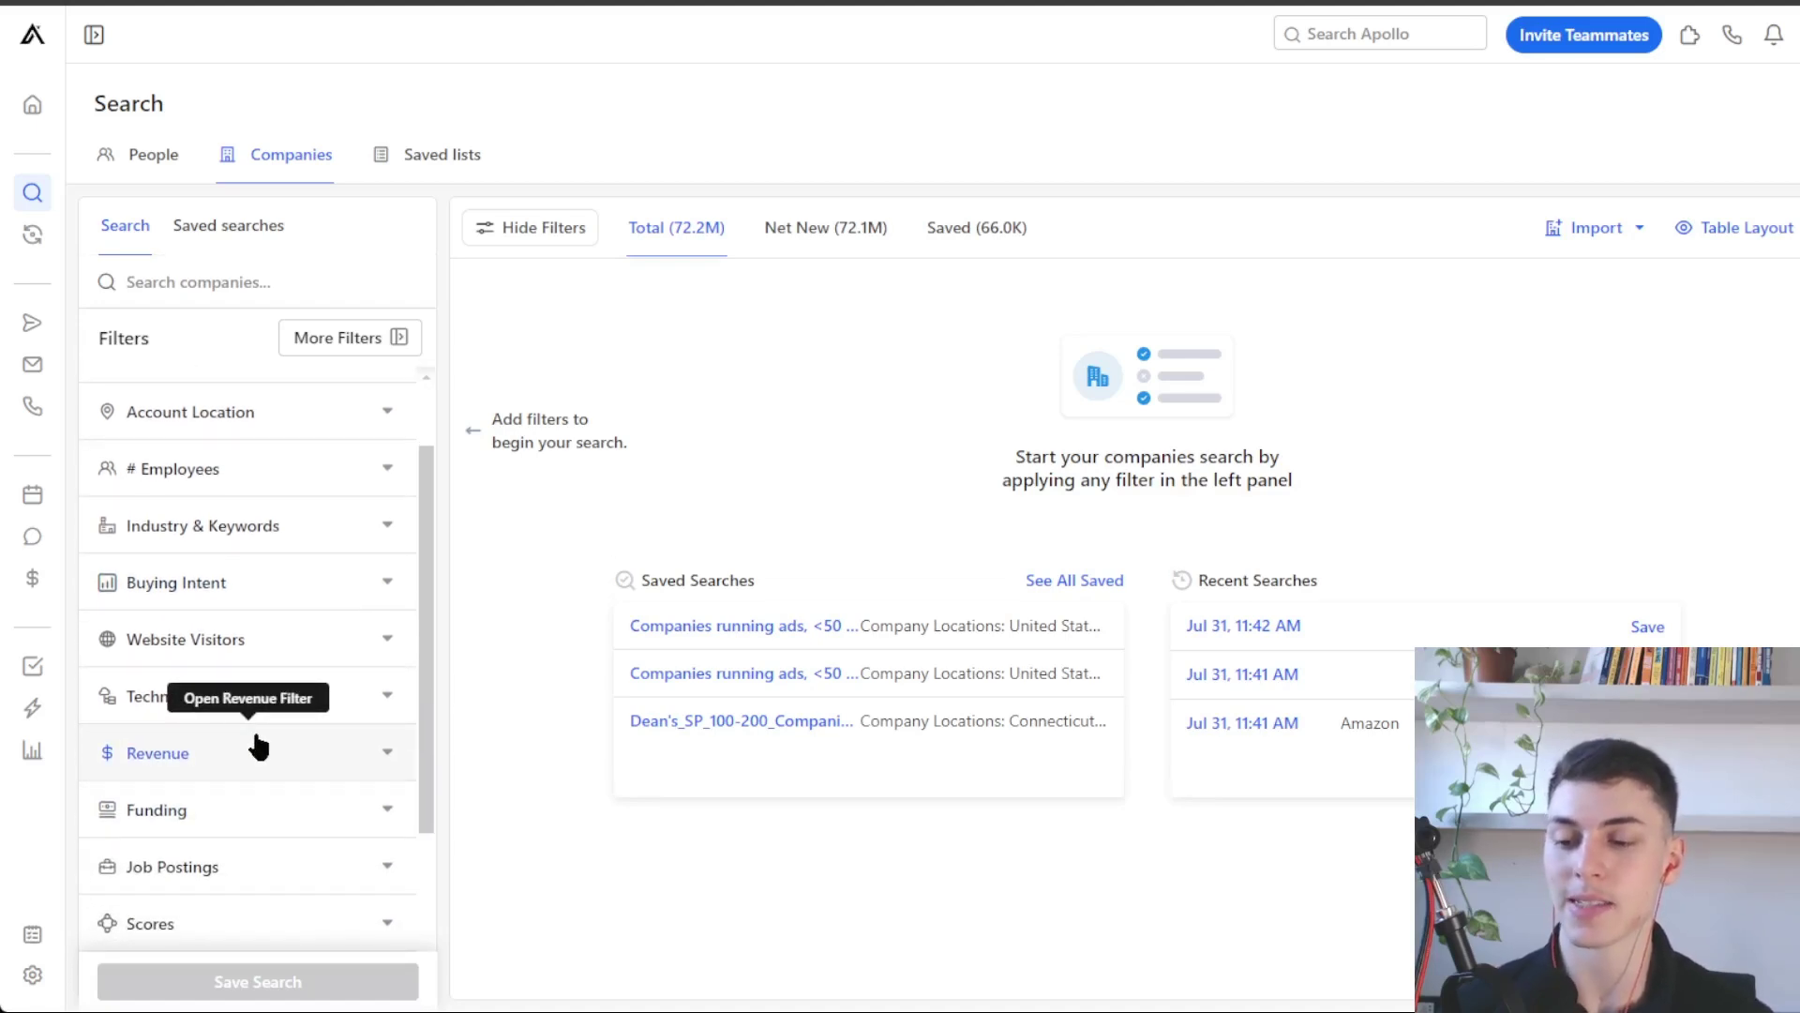
pyautogui.scroll(-1, 272, 740)
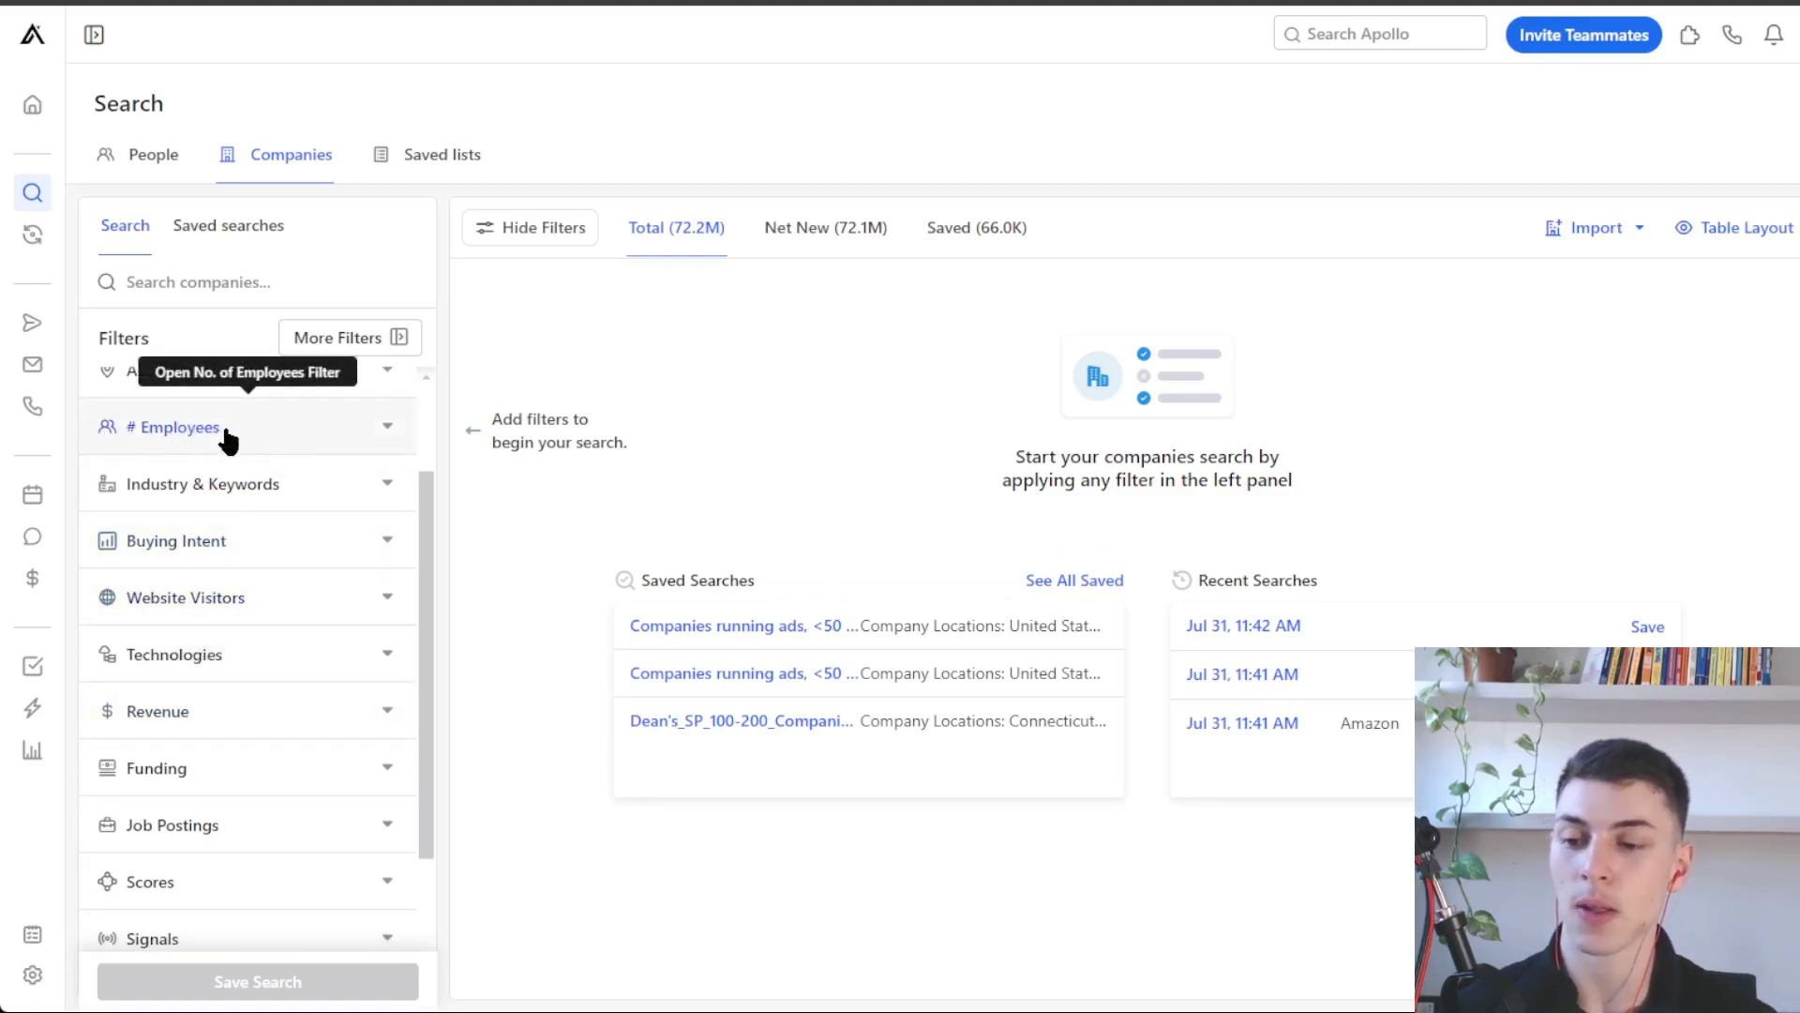
pyautogui.scroll(1, 97, 724)
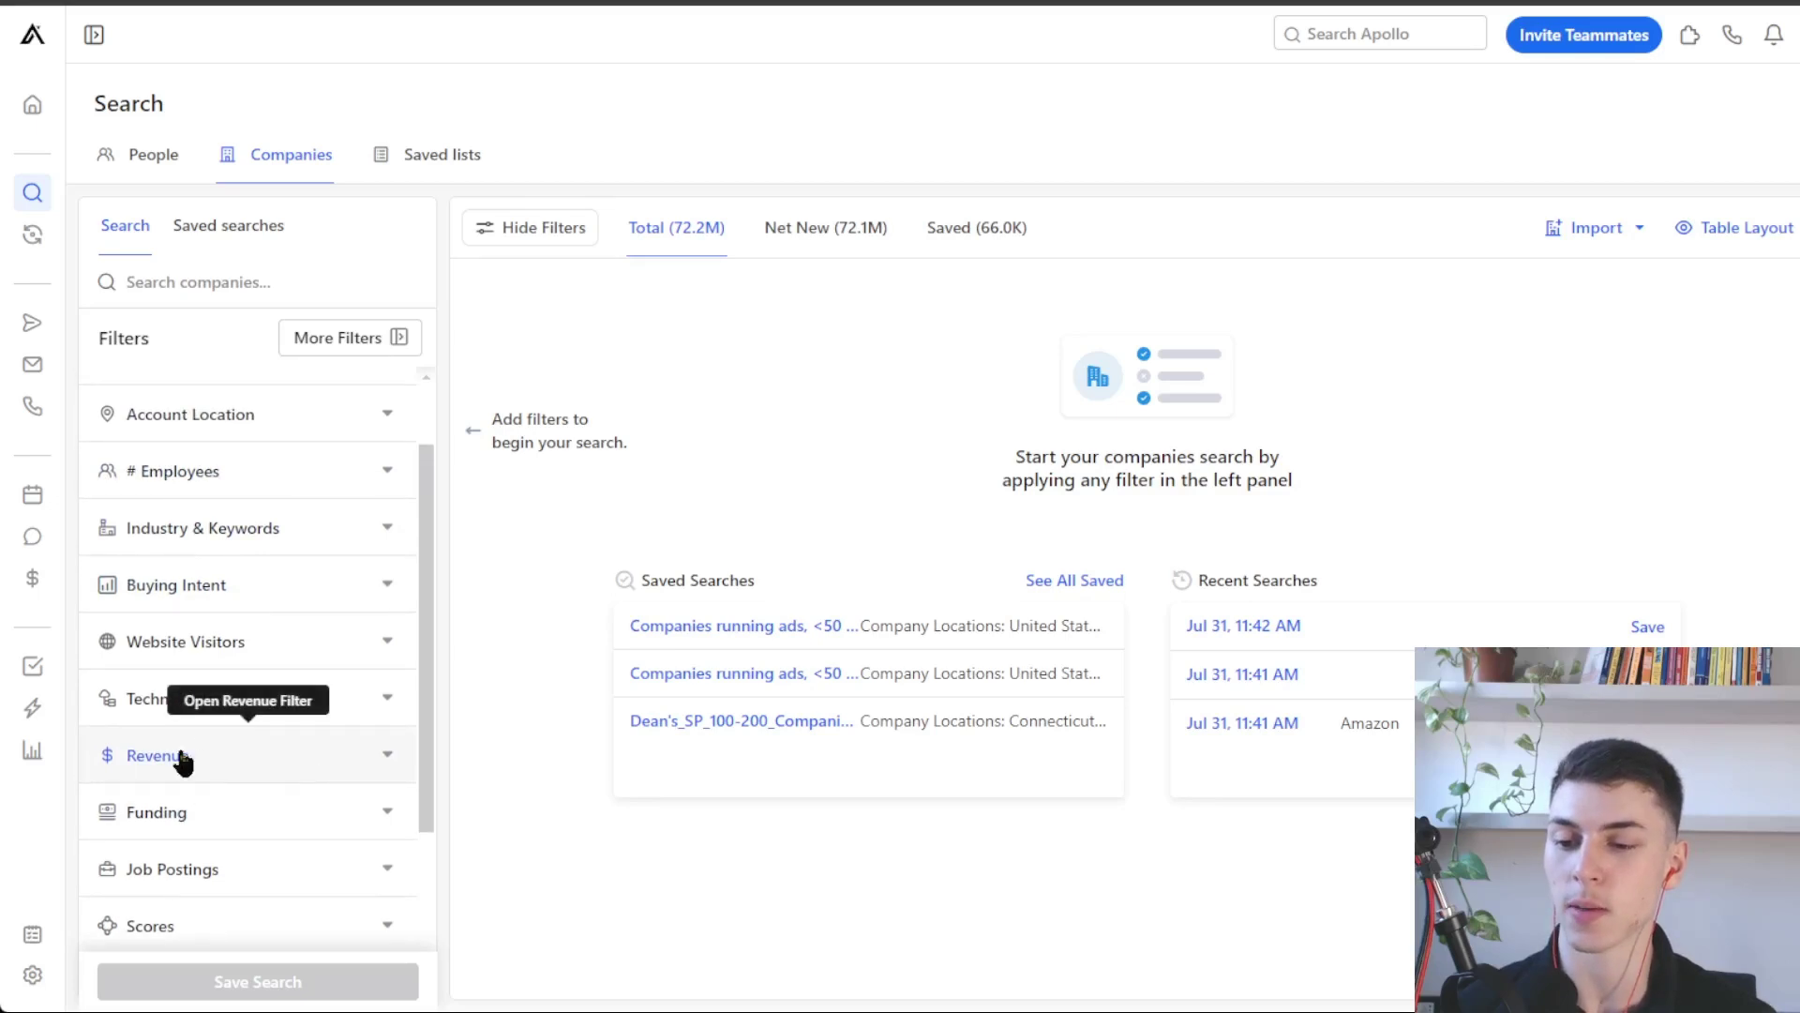
pyautogui.scroll(2, 319, 787)
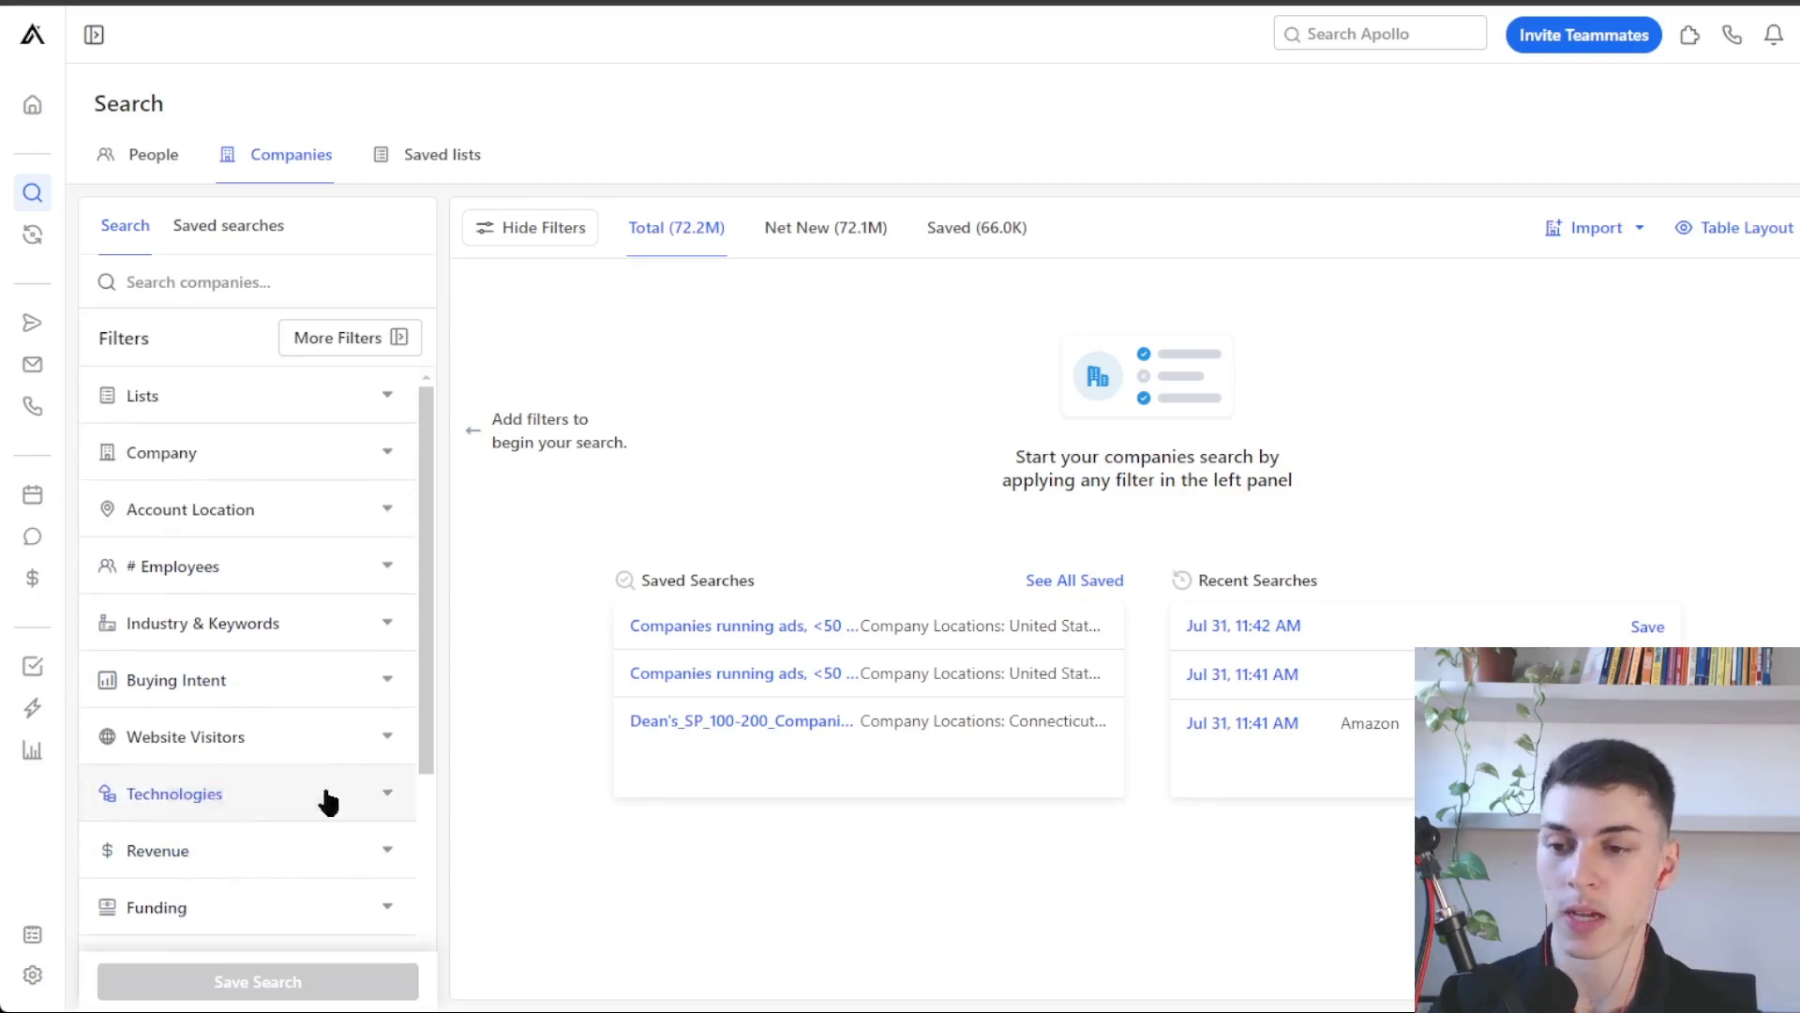
# Try filtering the companies to Google in the Company filter and remove that selection.
pyautogui.click(323, 469)
pyautogui.click(208, 559)
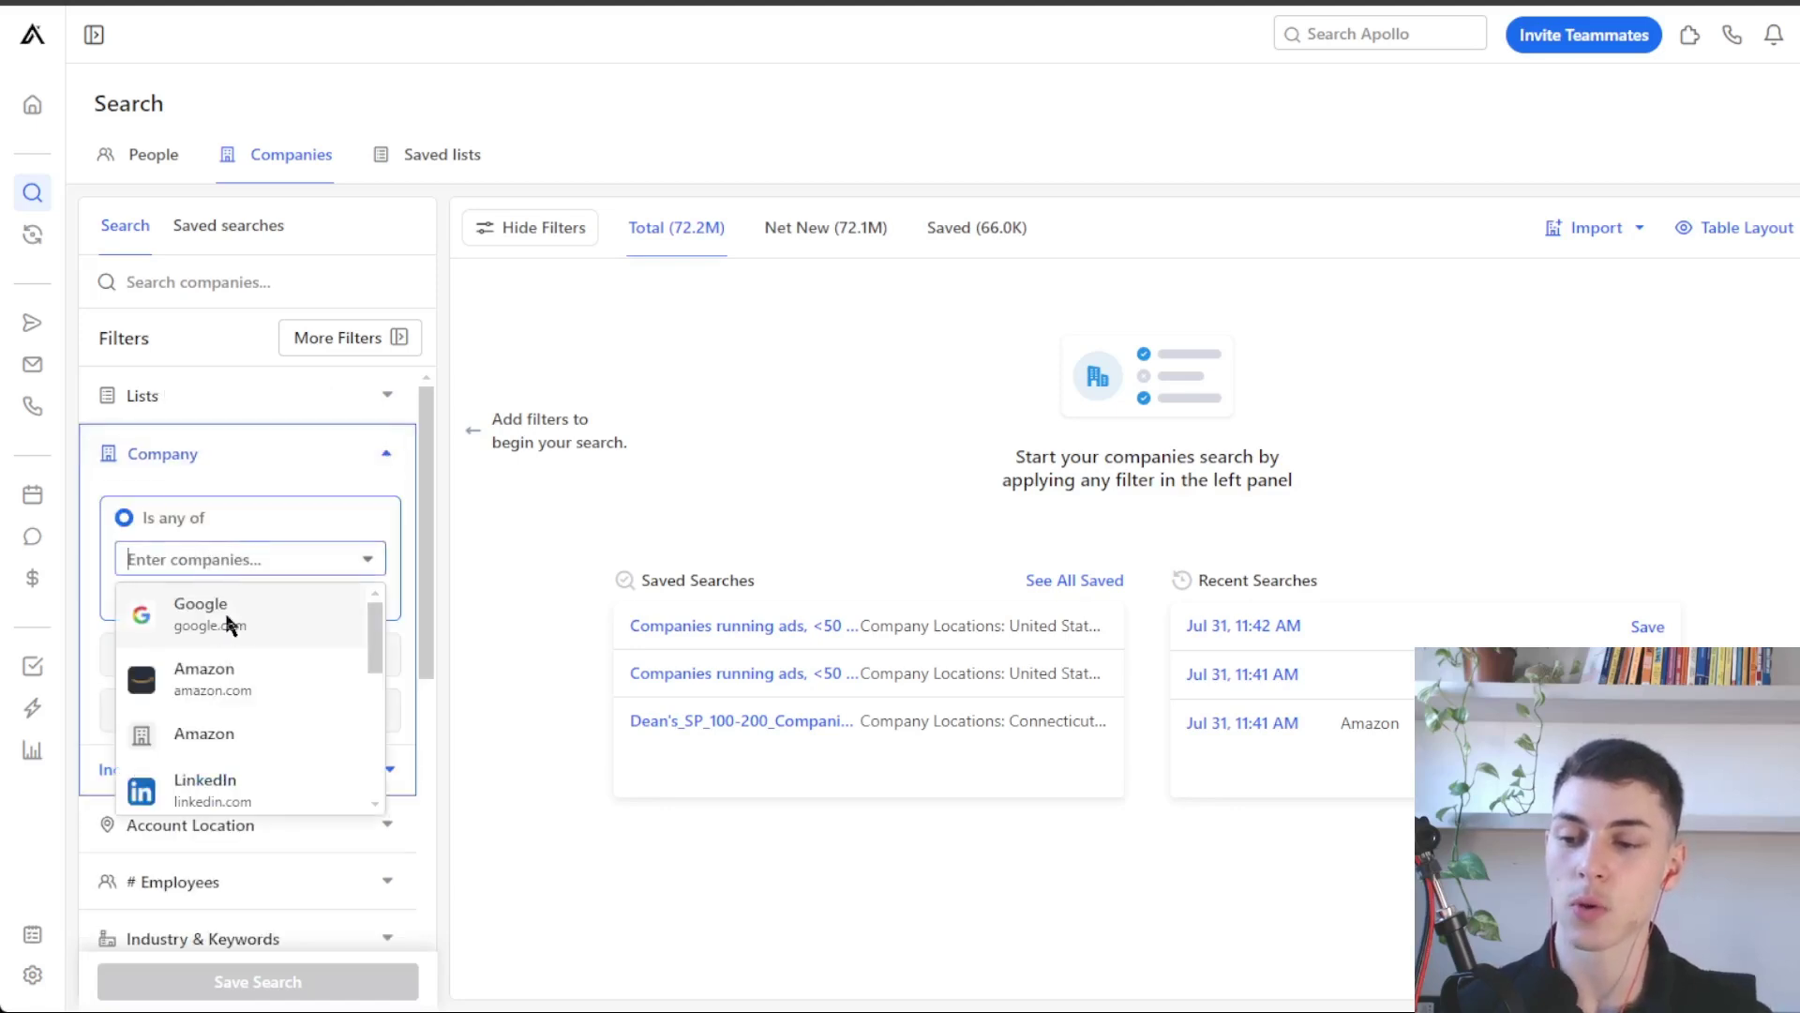
pyautogui.click(200, 614)
pyautogui.click(178, 567)
pyautogui.click(345, 558)
# Search with an include list of companies containing google.com and netflix.com.
pyautogui.click(241, 708)
pyautogui.scroll(-3, 241, 708)
pyautogui.click(269, 537)
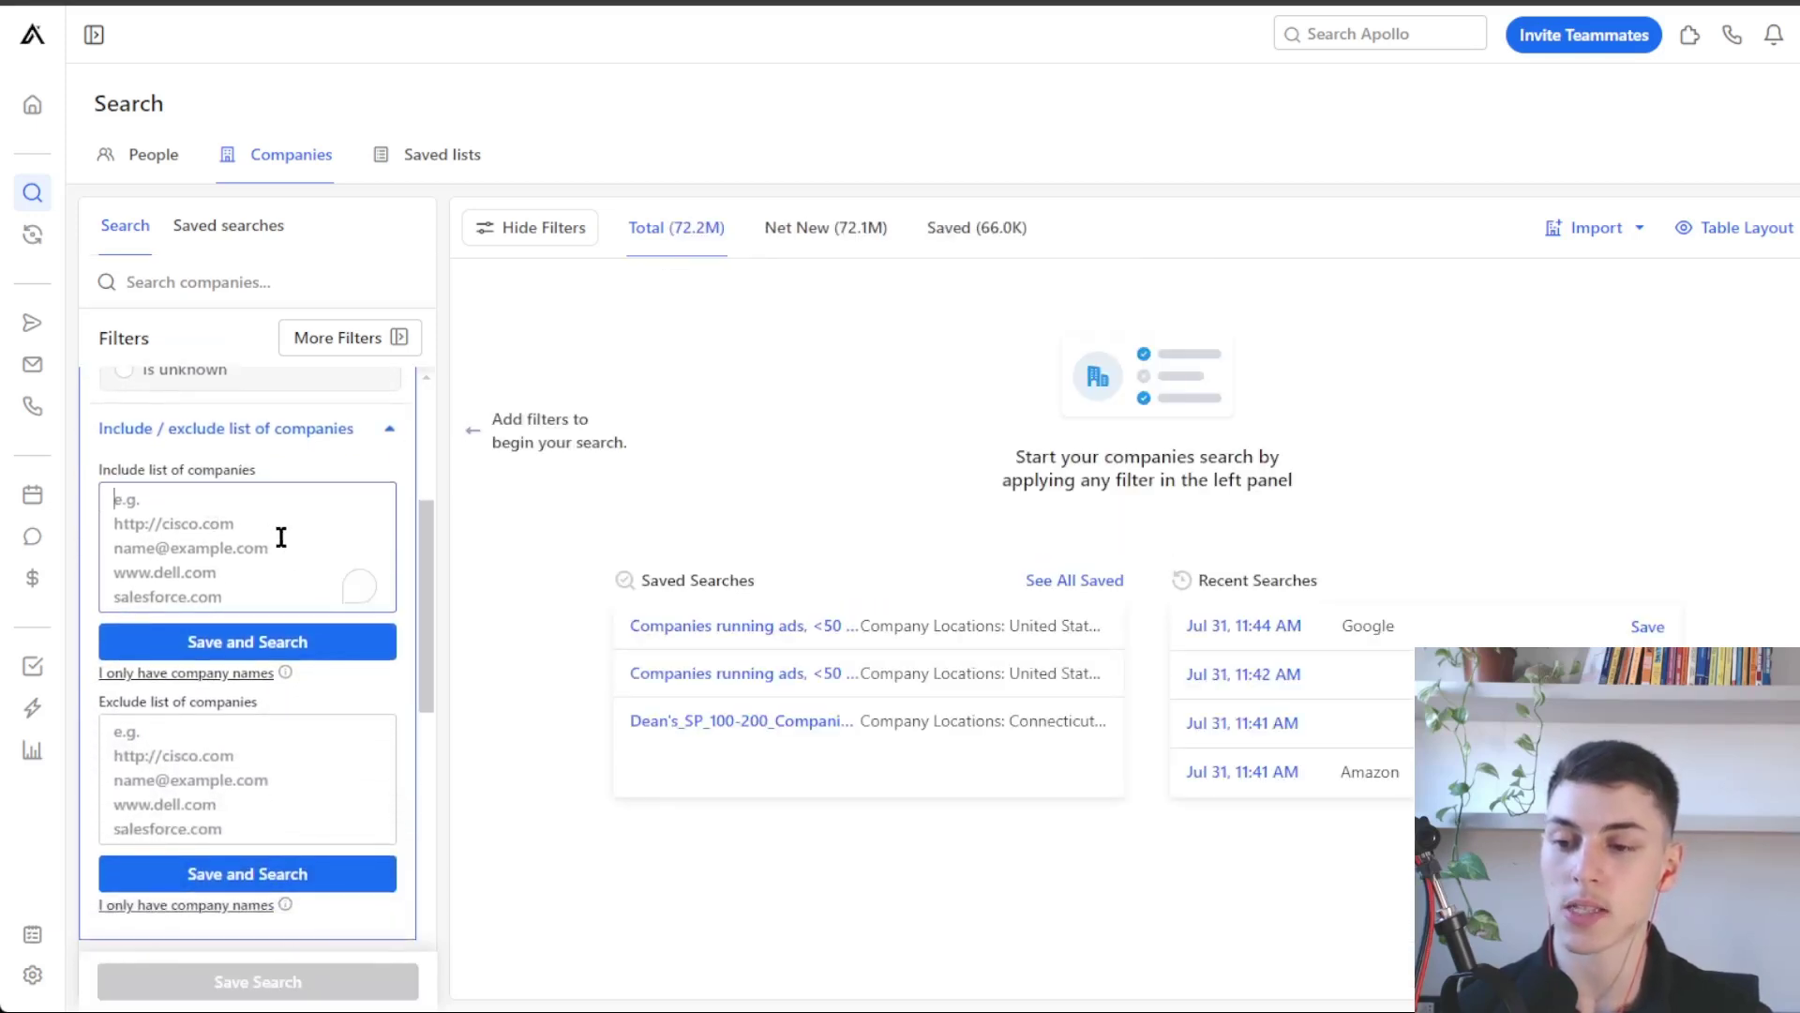
pyautogui.write('google.com netflix.com')
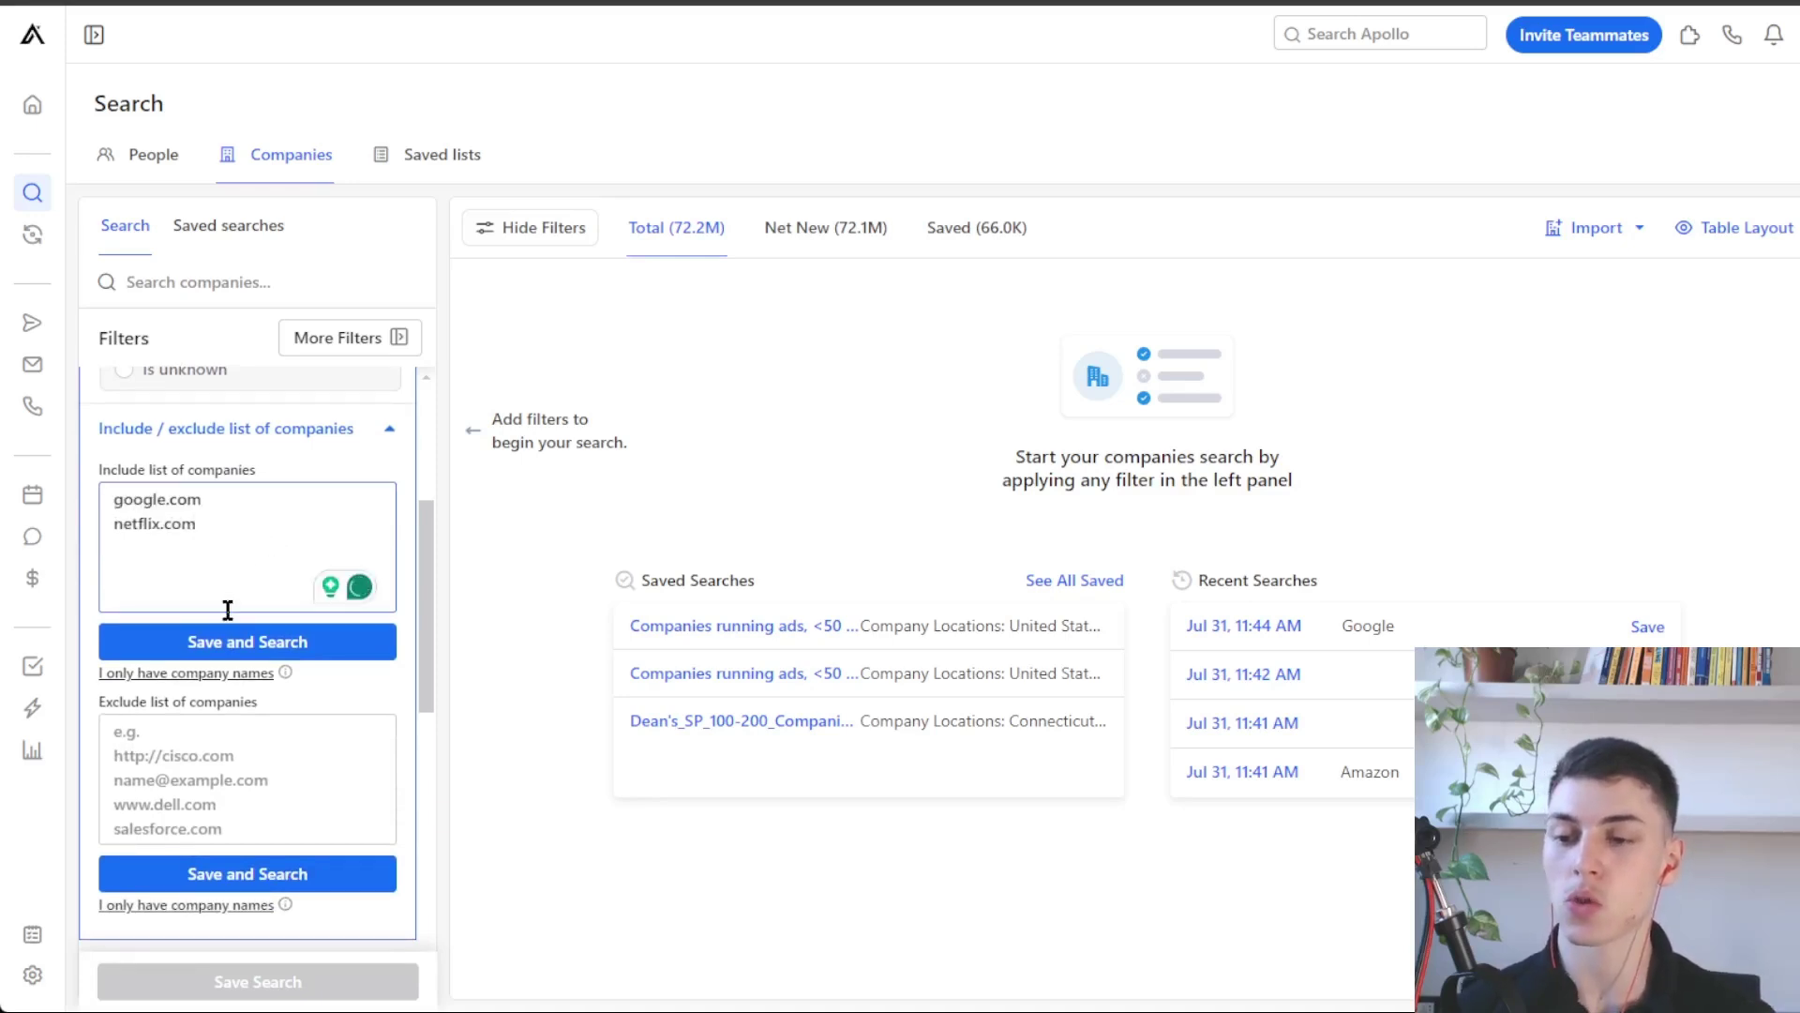
pyautogui.click(225, 641)
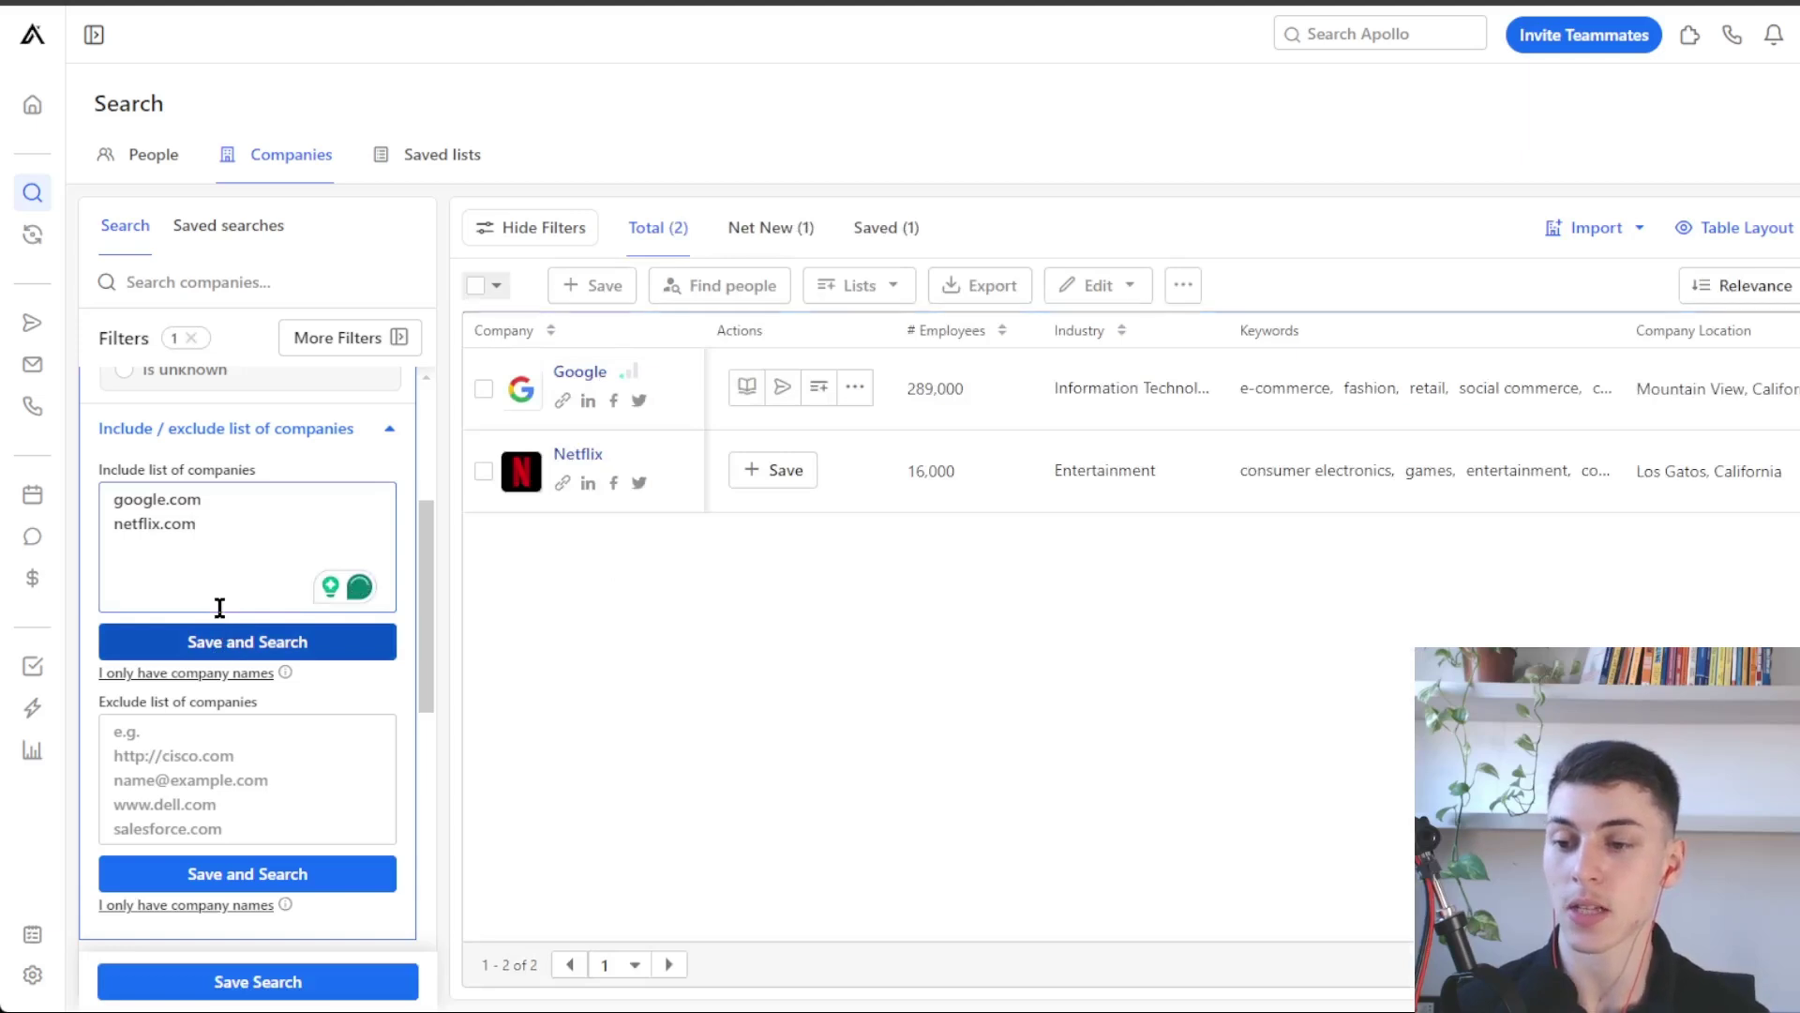
# Copy netflix.com from the include list into the exclude list of companies and run the search.
pyautogui.moveTo(424, 562)
pyautogui.mouseDown()
pyautogui.moveTo(420, 597)
pyautogui.moveTo(431, 560)
pyautogui.mouseUp()
pyautogui.click(269, 722)
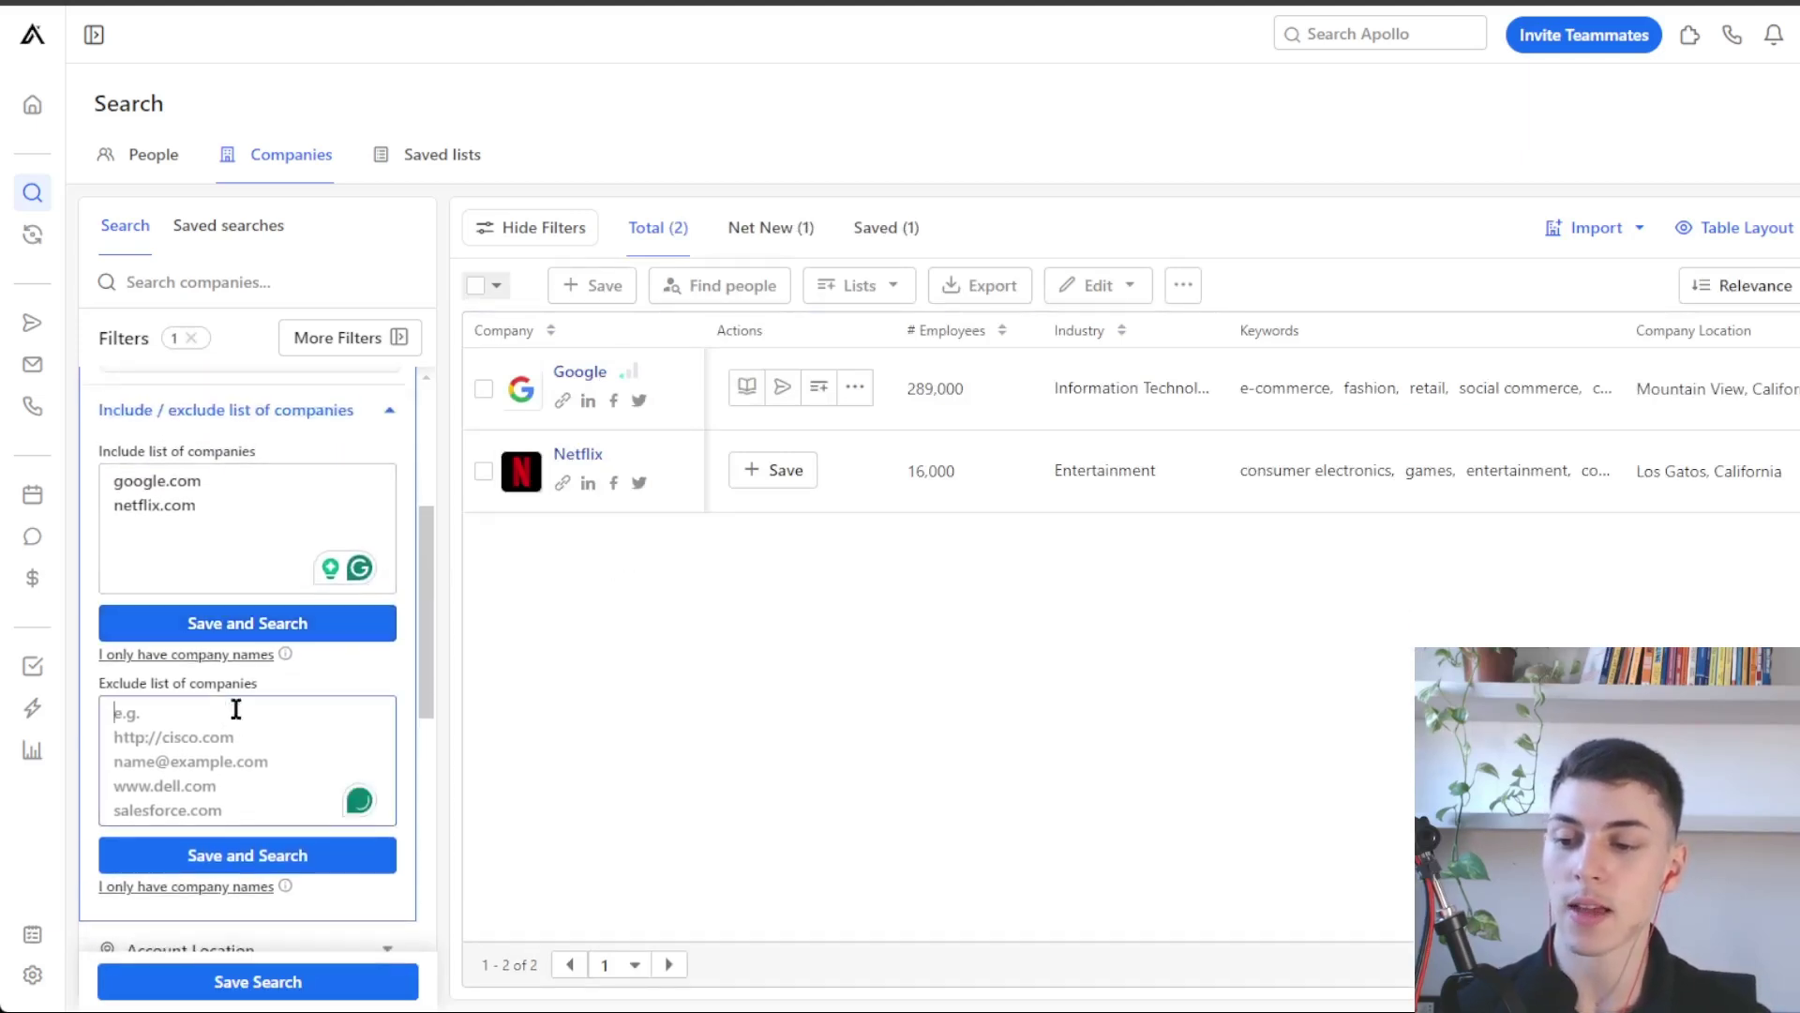
pyautogui.moveTo(236, 507); pyautogui.dragTo(93, 502)
pyautogui.hotkey('ctrl', 'c')
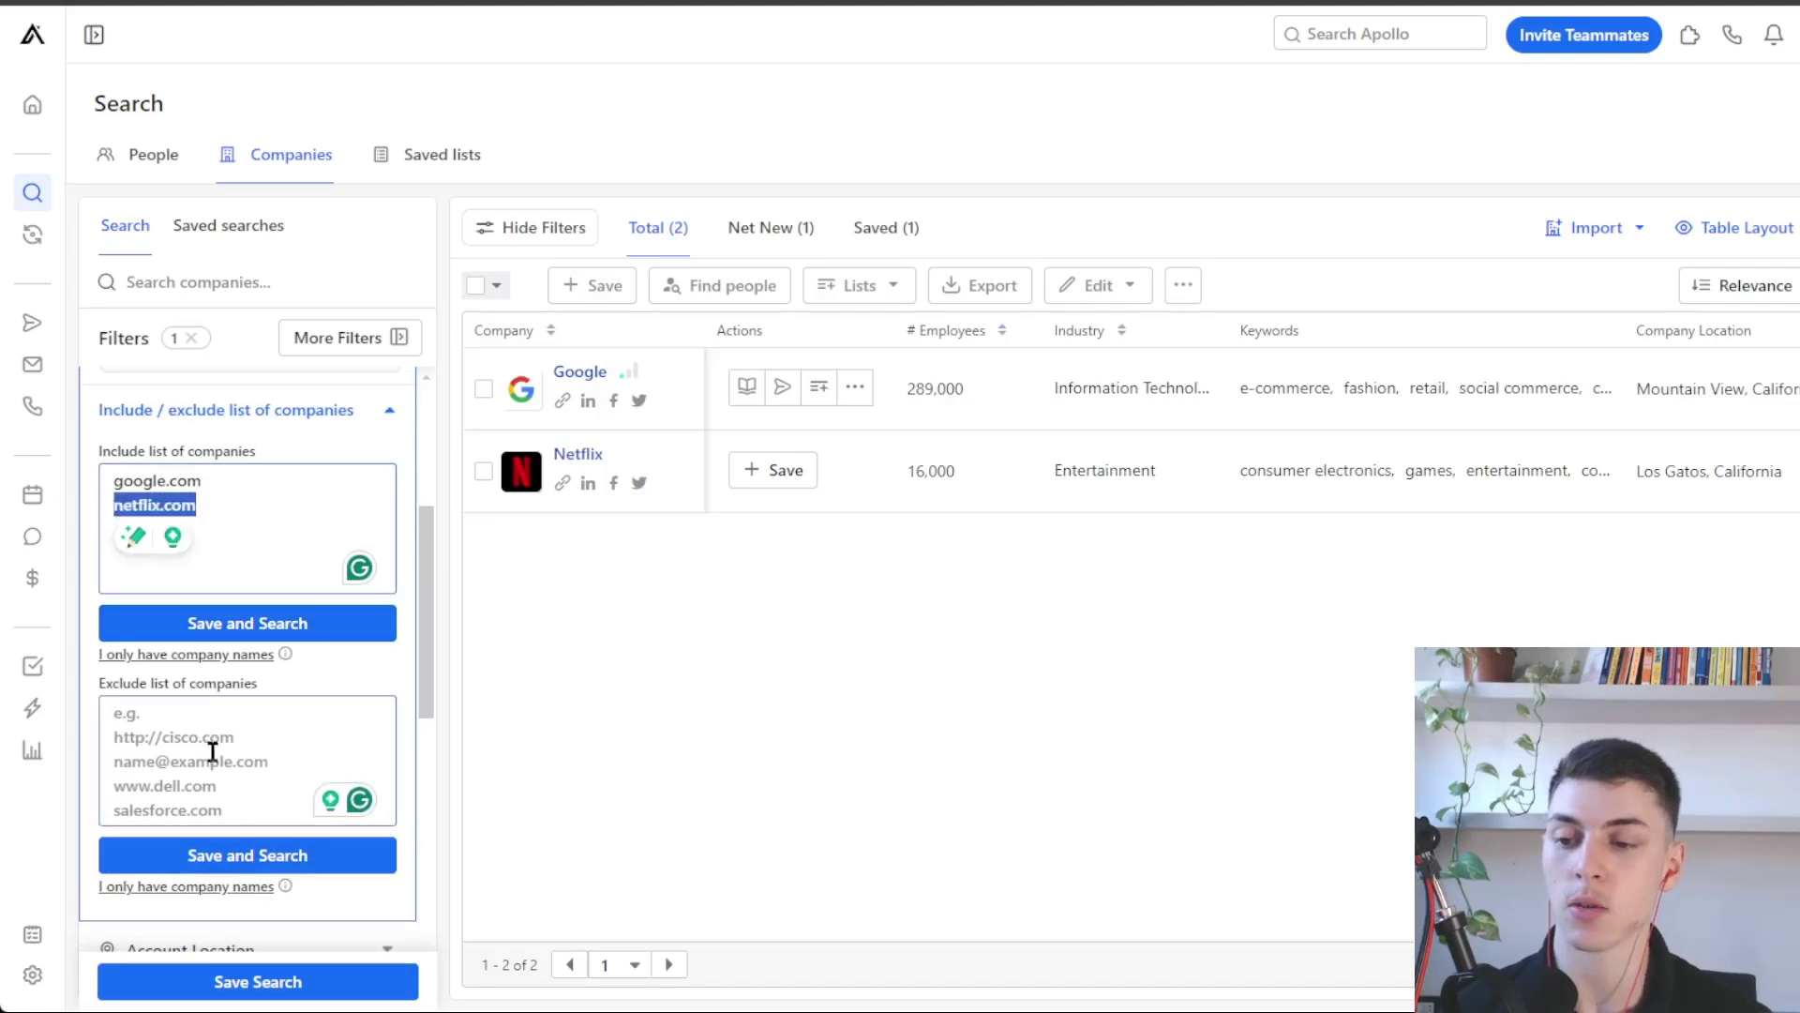
pyautogui.click(222, 762)
pyautogui.hotkey('ctrl', 'v')
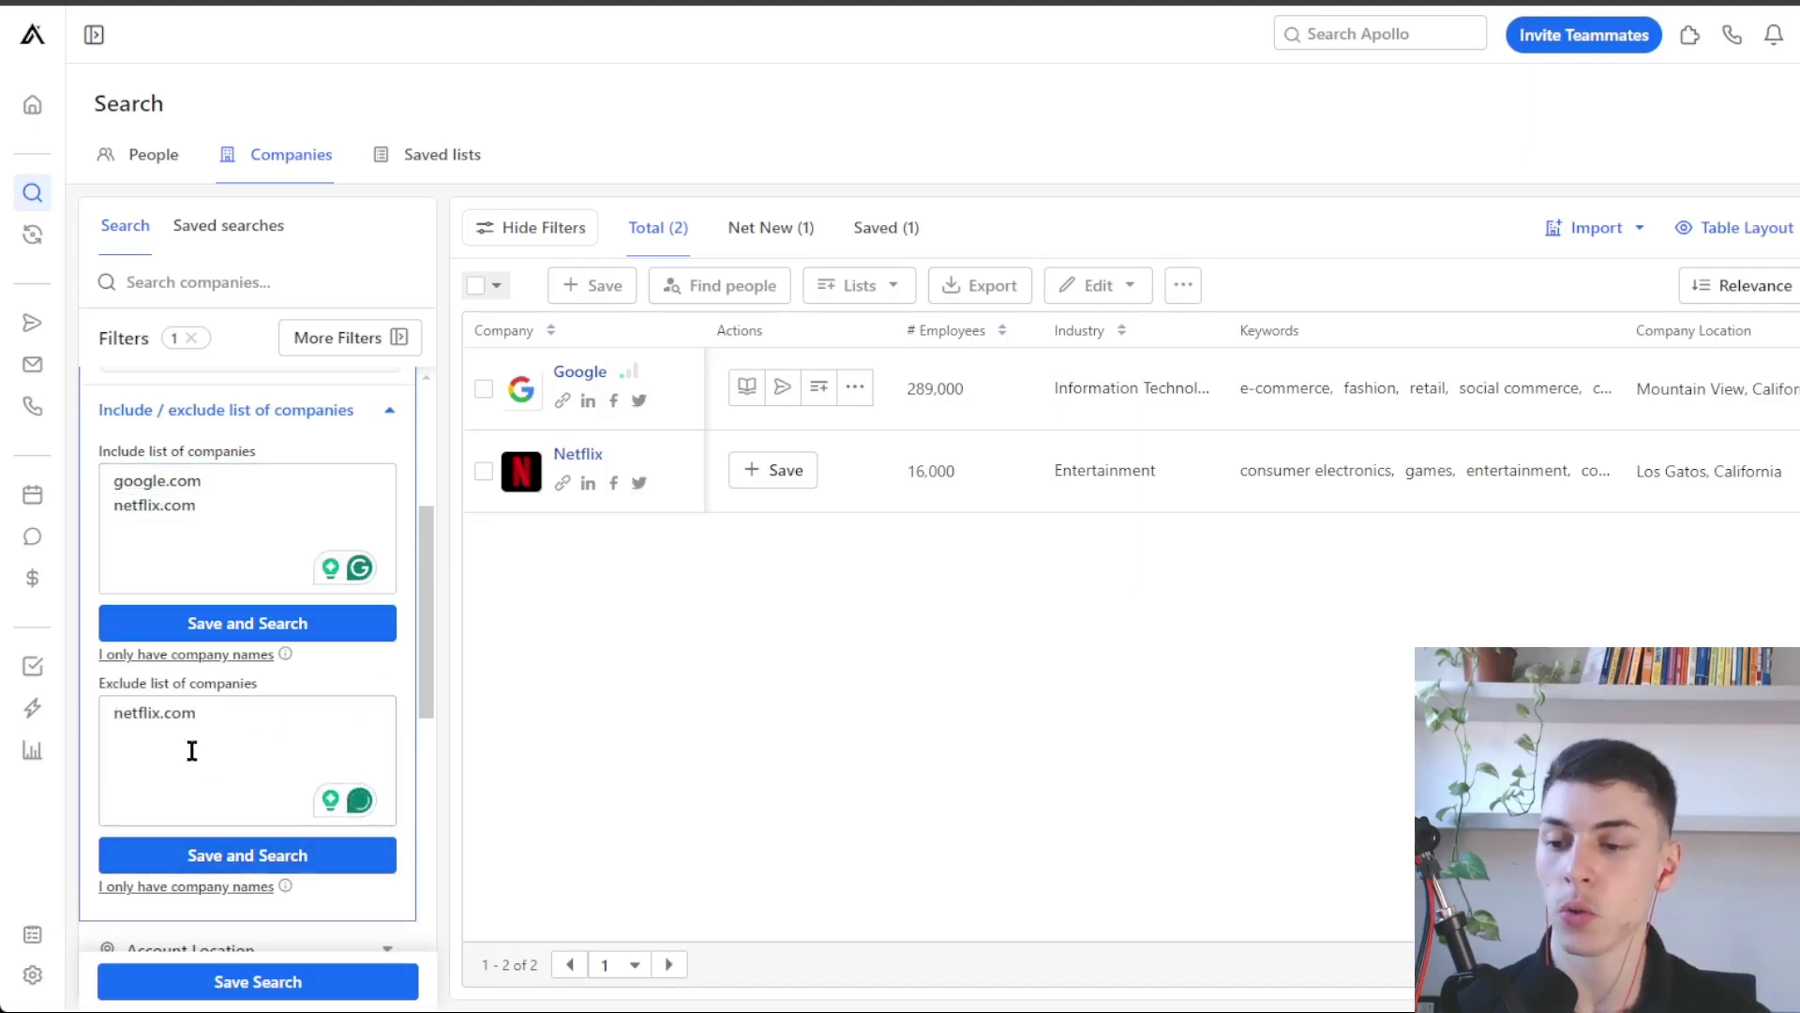
pyautogui.moveTo(219, 732); pyautogui.dragTo(84, 723)
pyautogui.click(265, 735)
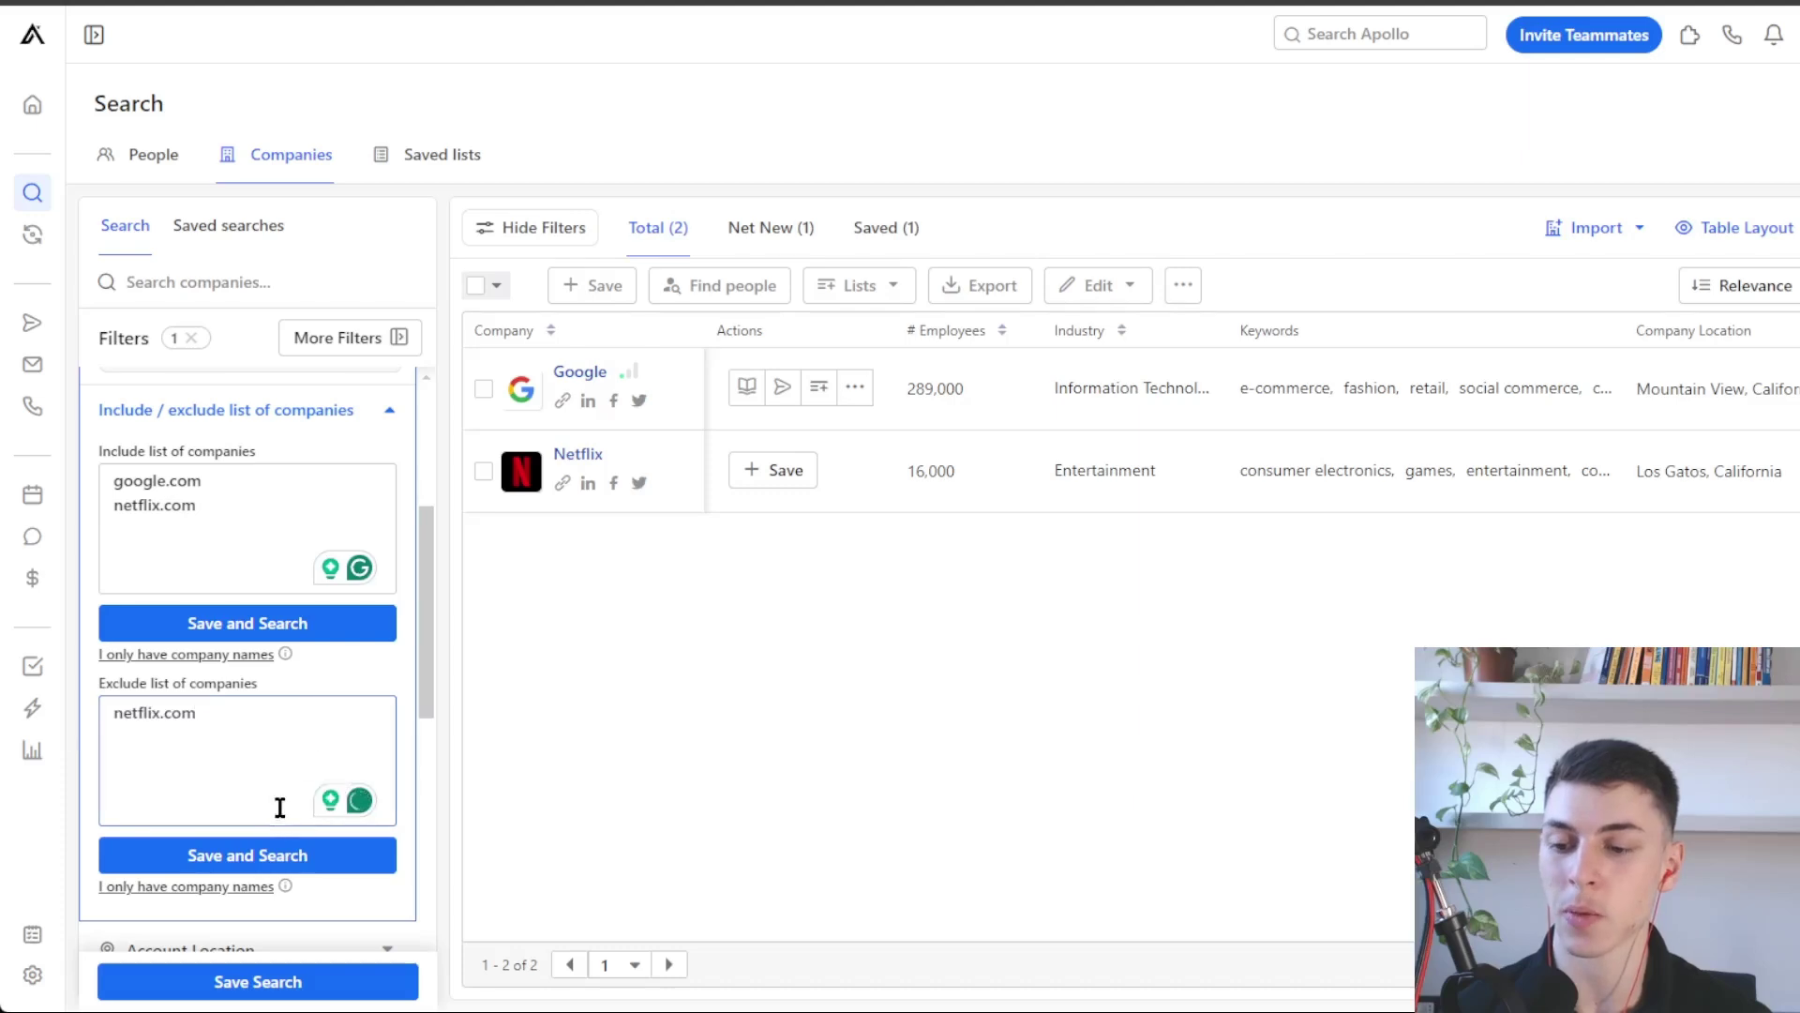
pyautogui.click(249, 857)
# Clear both applied Company filters.
pyautogui.scroll(1, 286, 750)
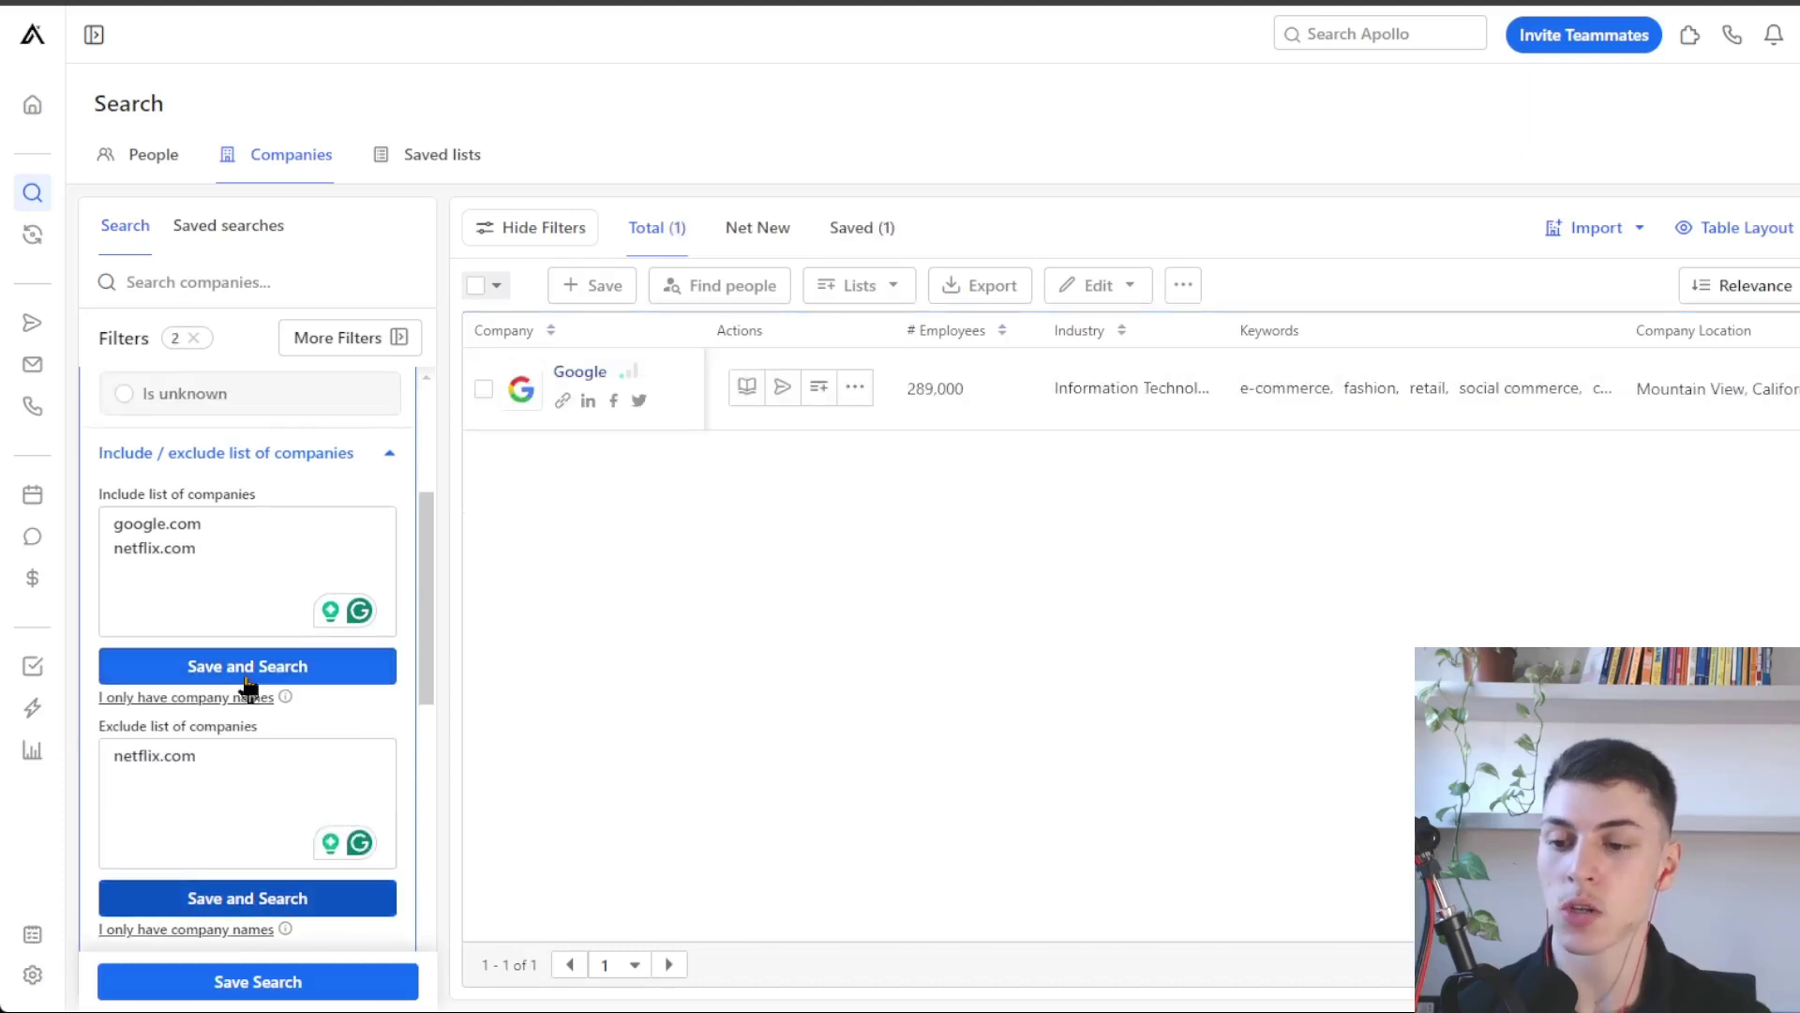
pyautogui.scroll(2, 187, 768)
pyautogui.scroll(2, 262, 728)
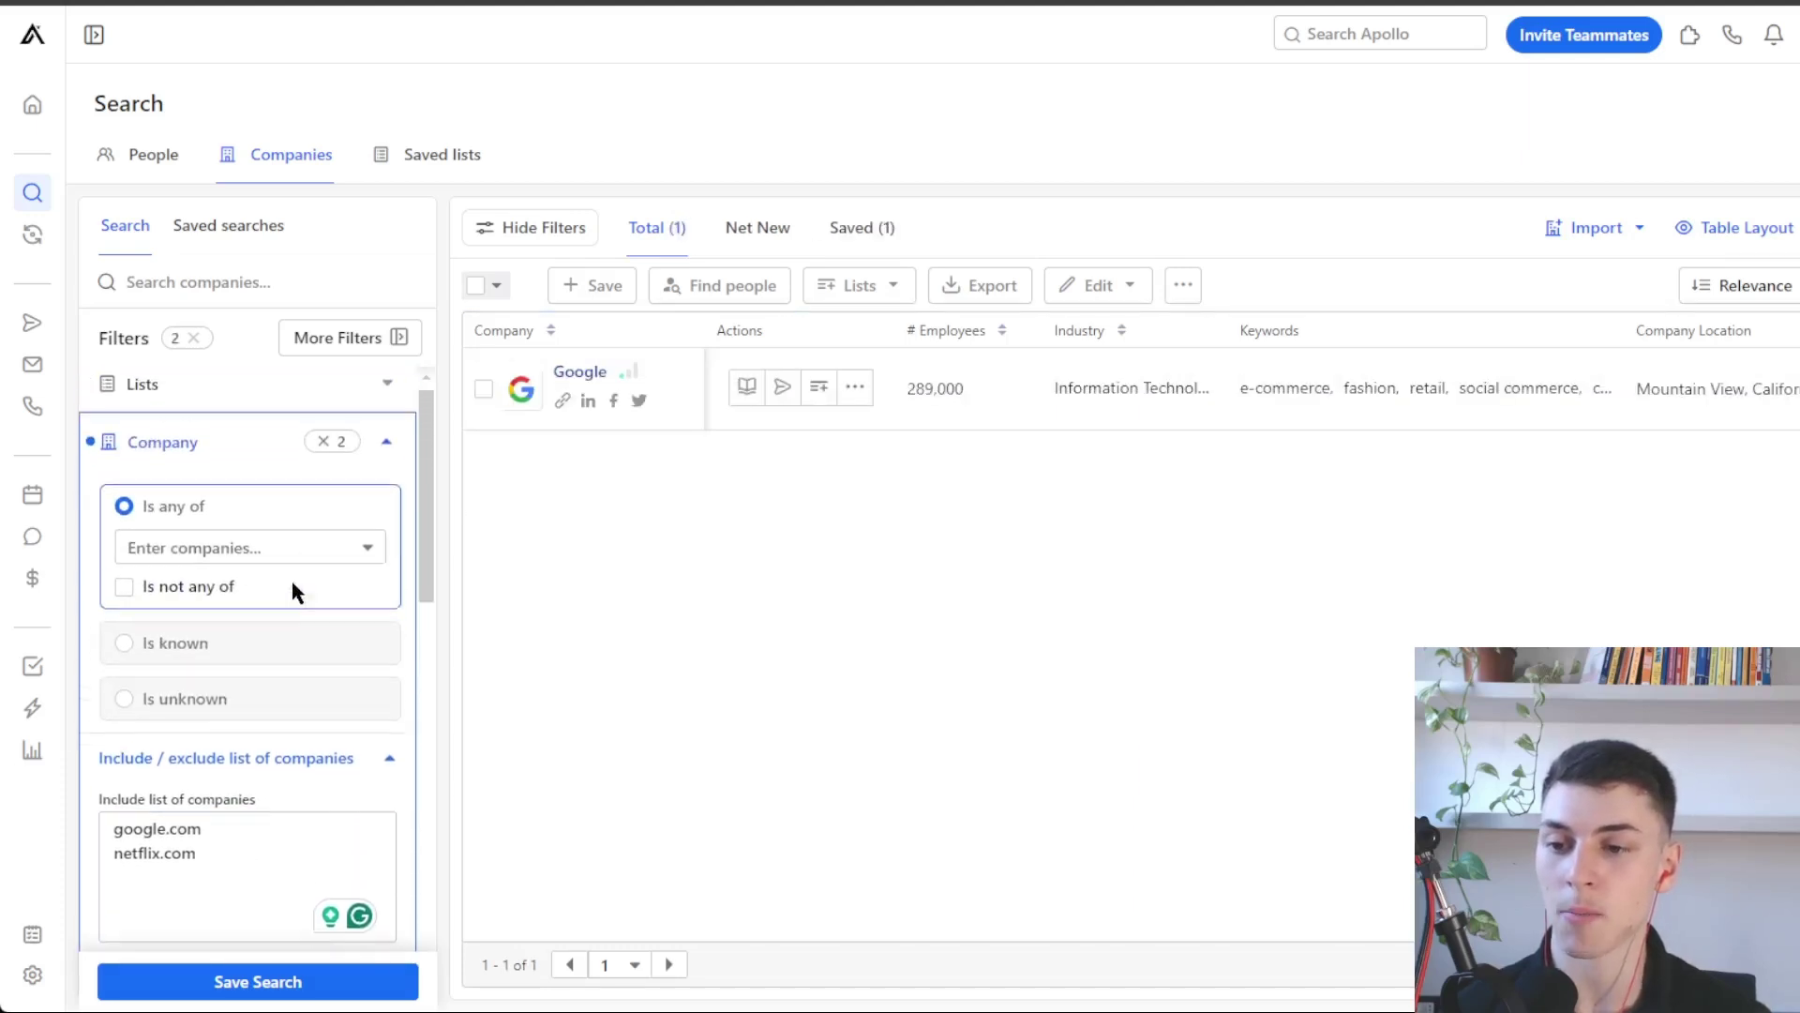
pyautogui.click(334, 452)
# View the region and ZIP code radius options of the Account Location filter and close it.
pyautogui.scroll(-5, 300, 624)
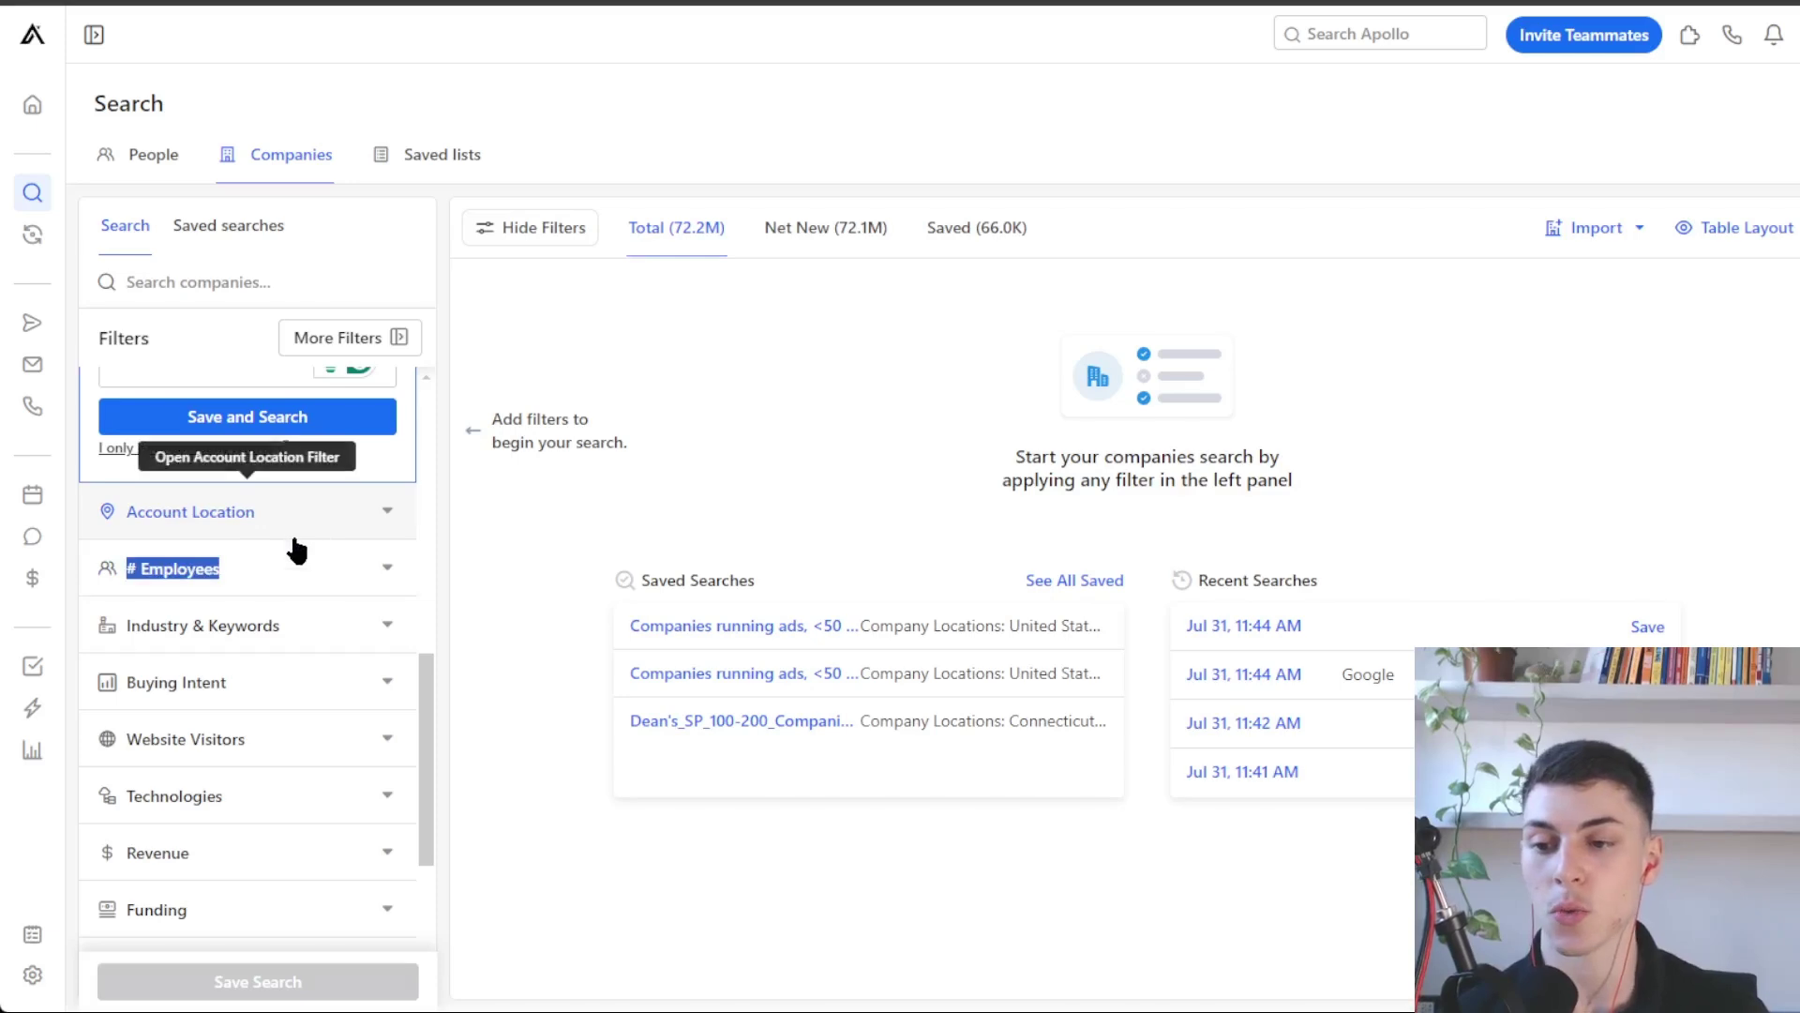
pyautogui.click(312, 511)
pyautogui.scroll(2, 319, 629)
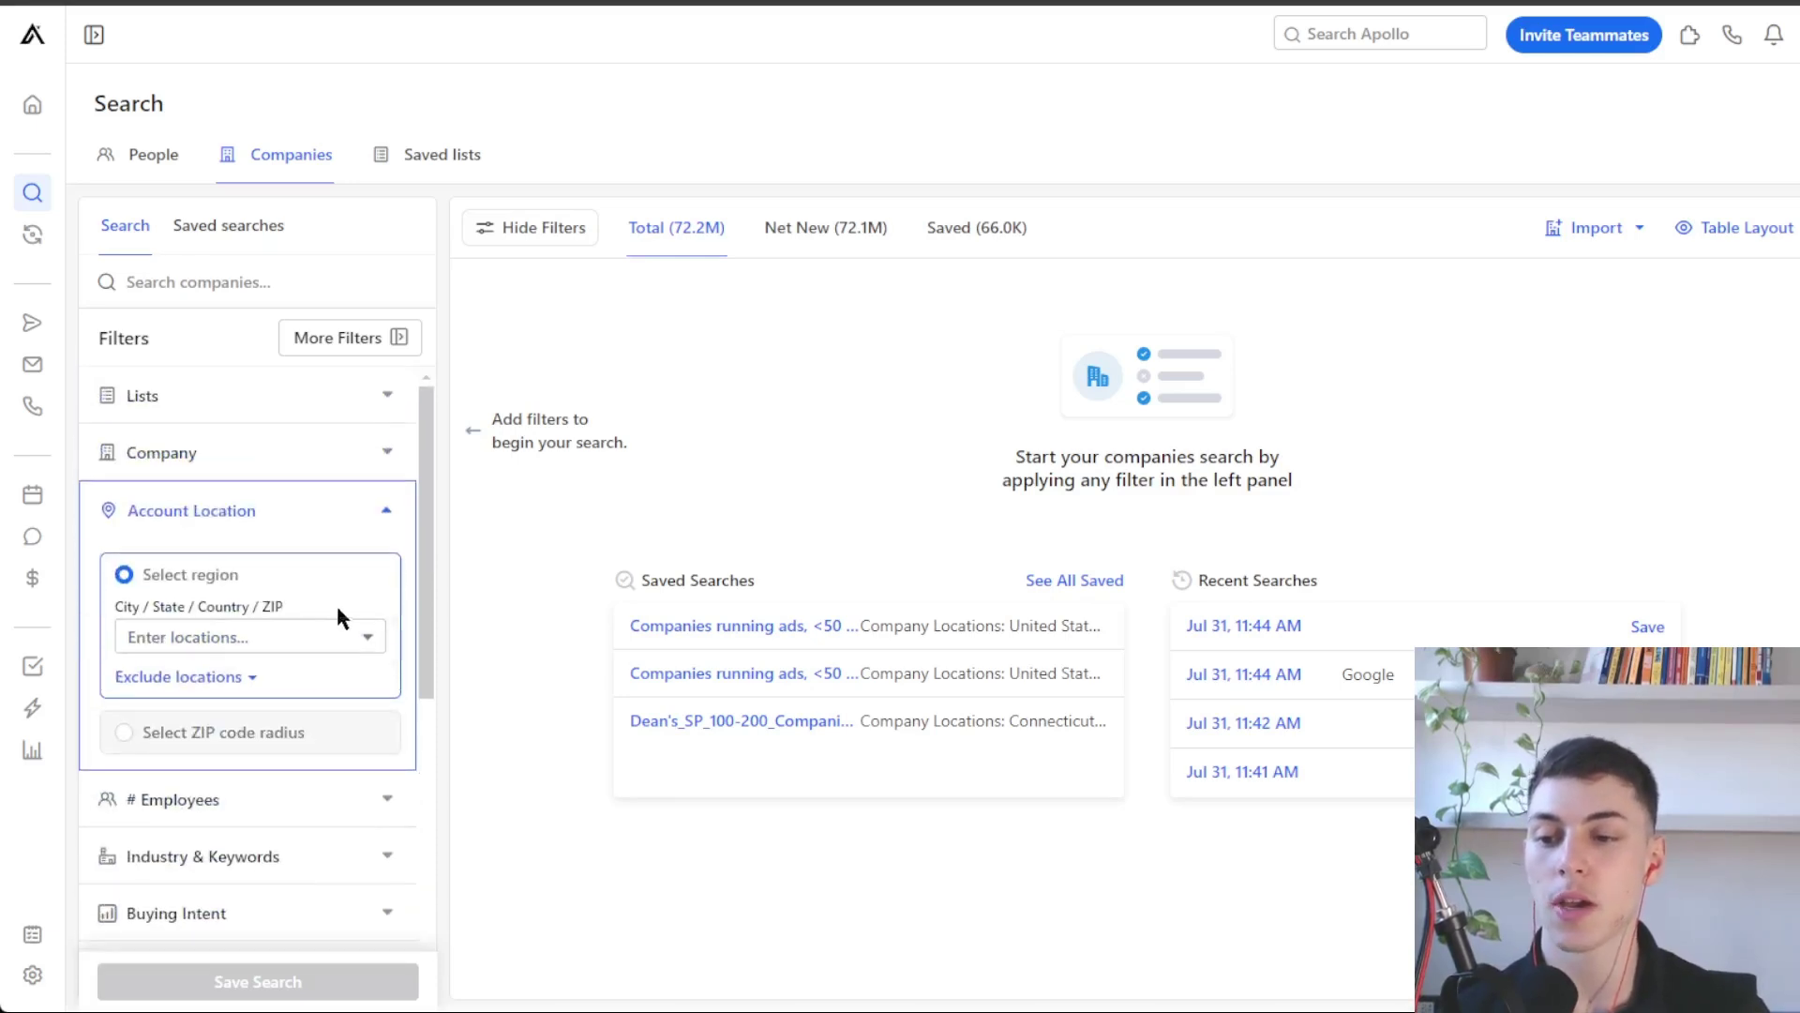
pyautogui.click(289, 519)
# Filter the companies by a custom employee count range from 5 to 50.
pyautogui.scroll(-1, 418, 502)
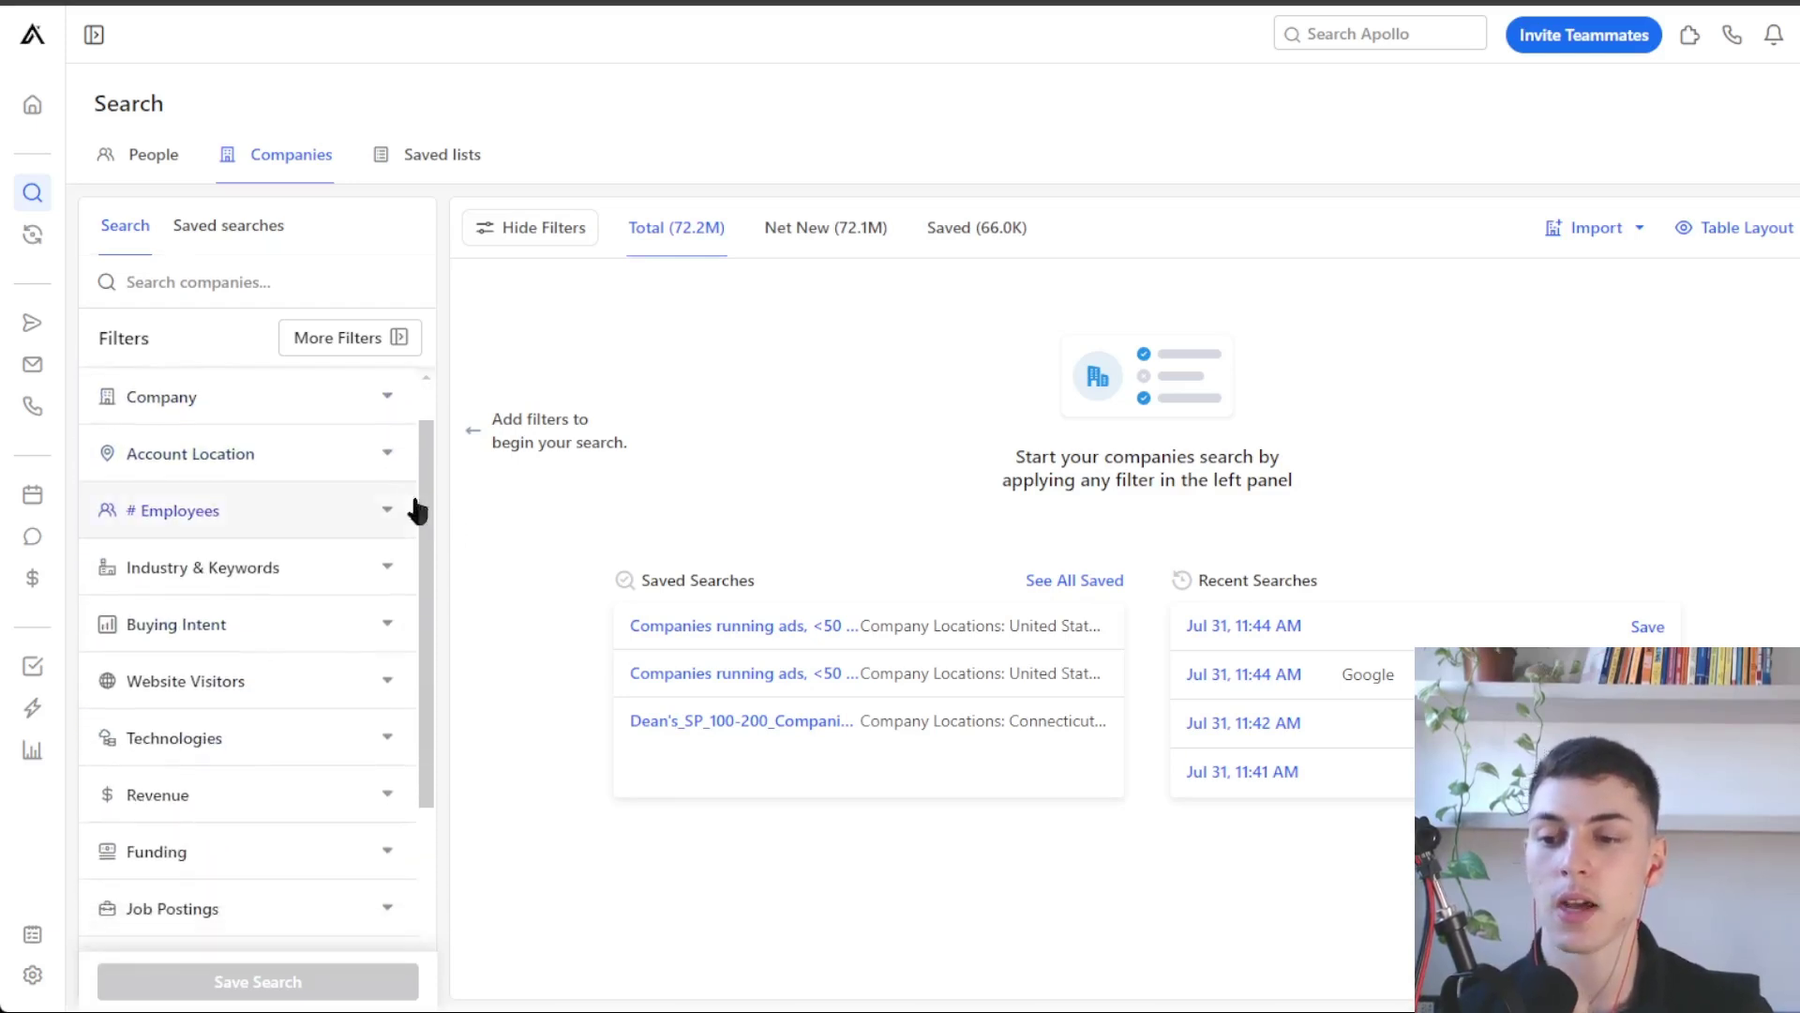
pyautogui.click(310, 520)
pyautogui.scroll(-1, 434, 475)
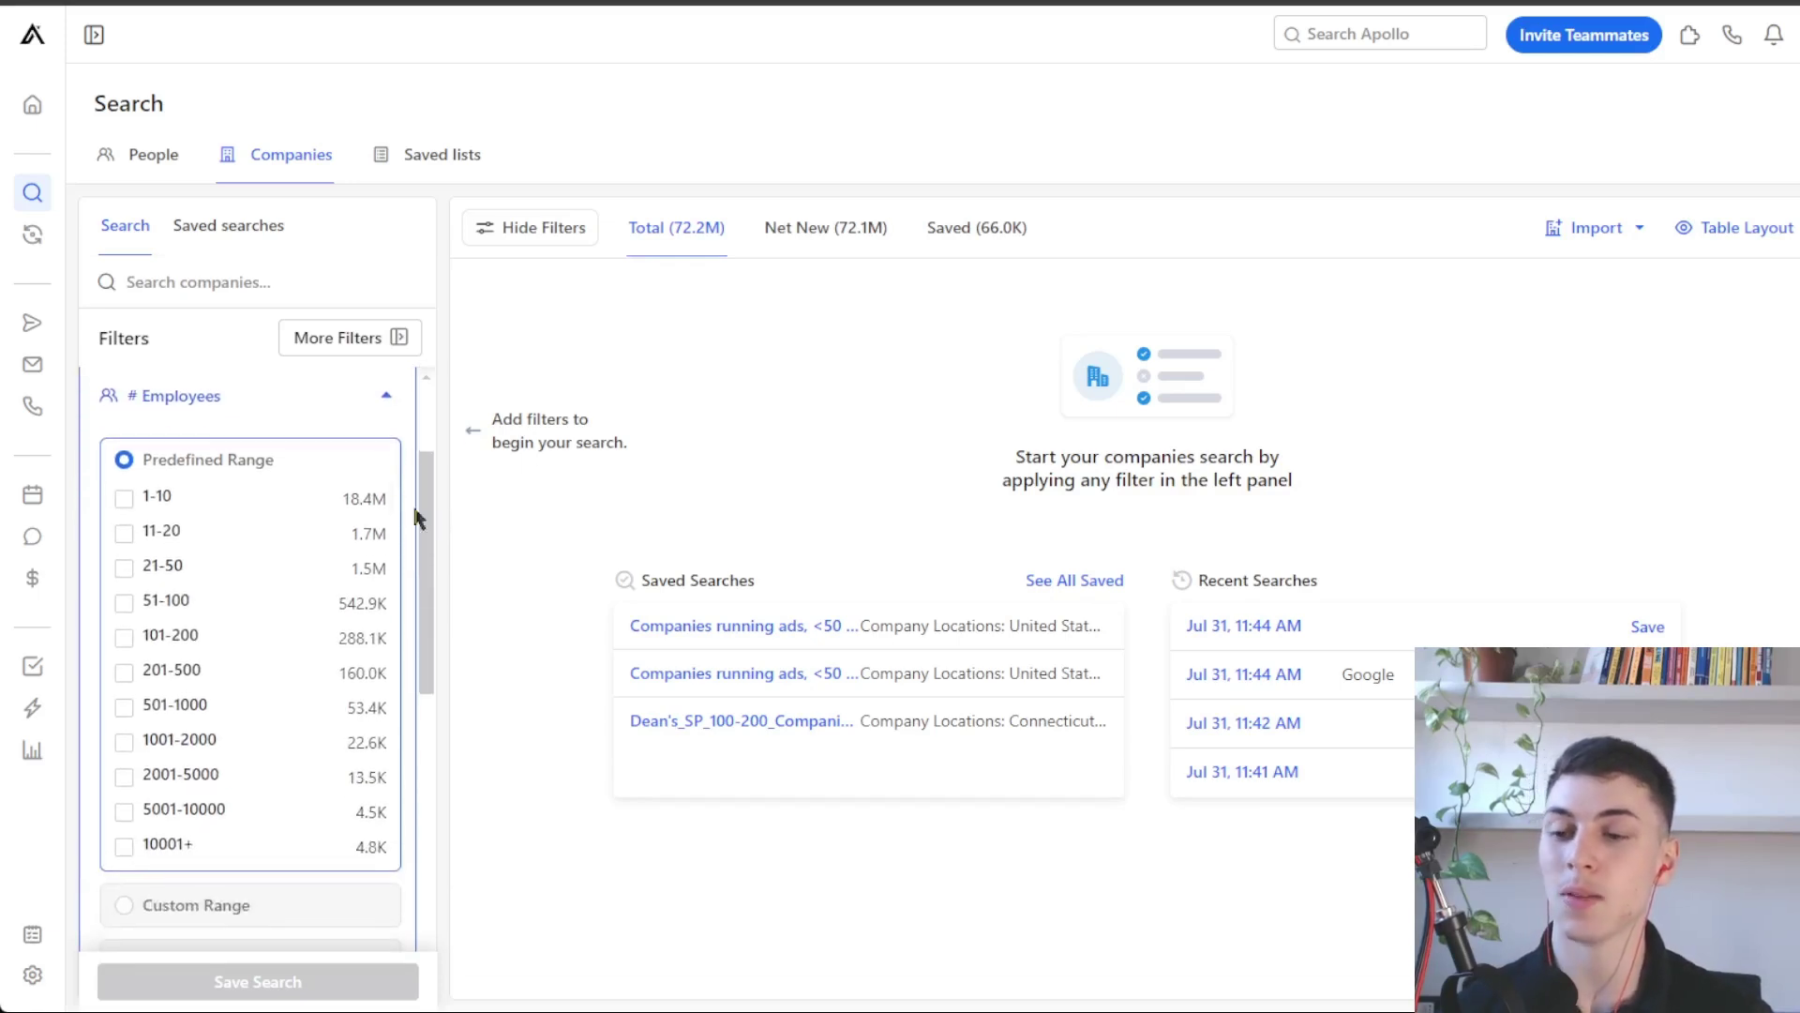
pyautogui.scroll(-2, 239, 563)
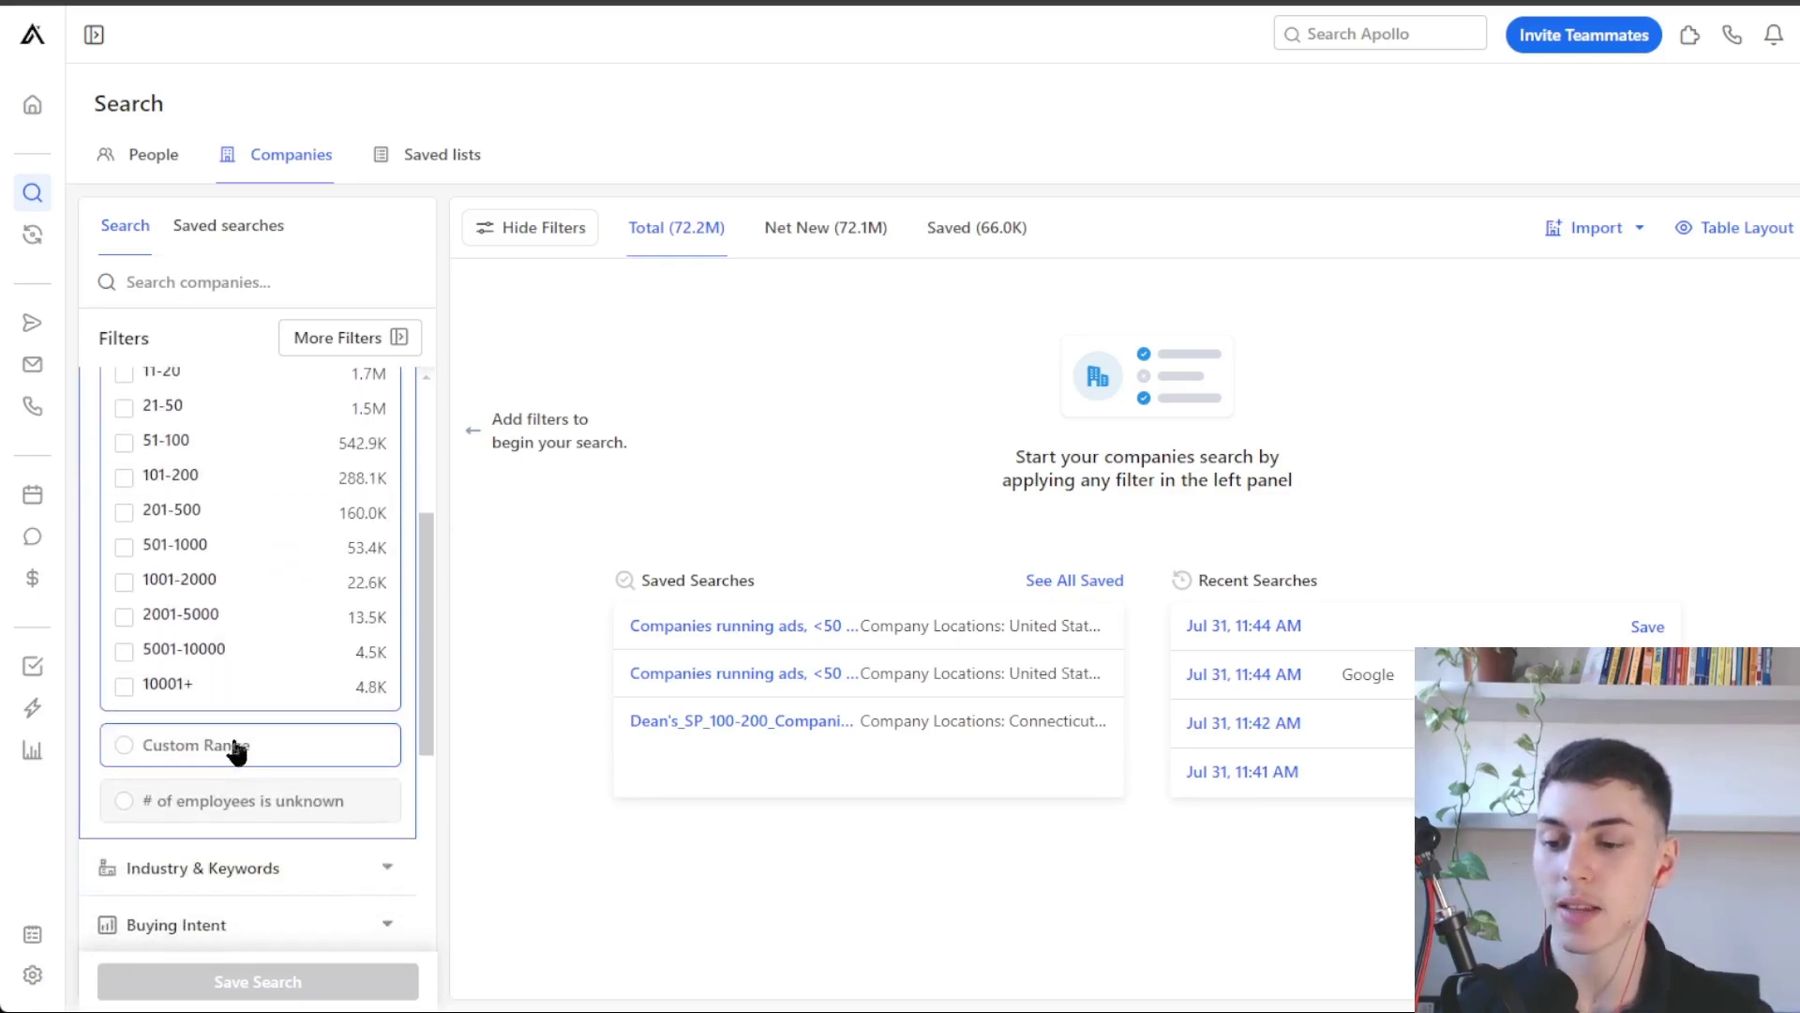
pyautogui.click(188, 759)
pyautogui.scroll(4, 281, 694)
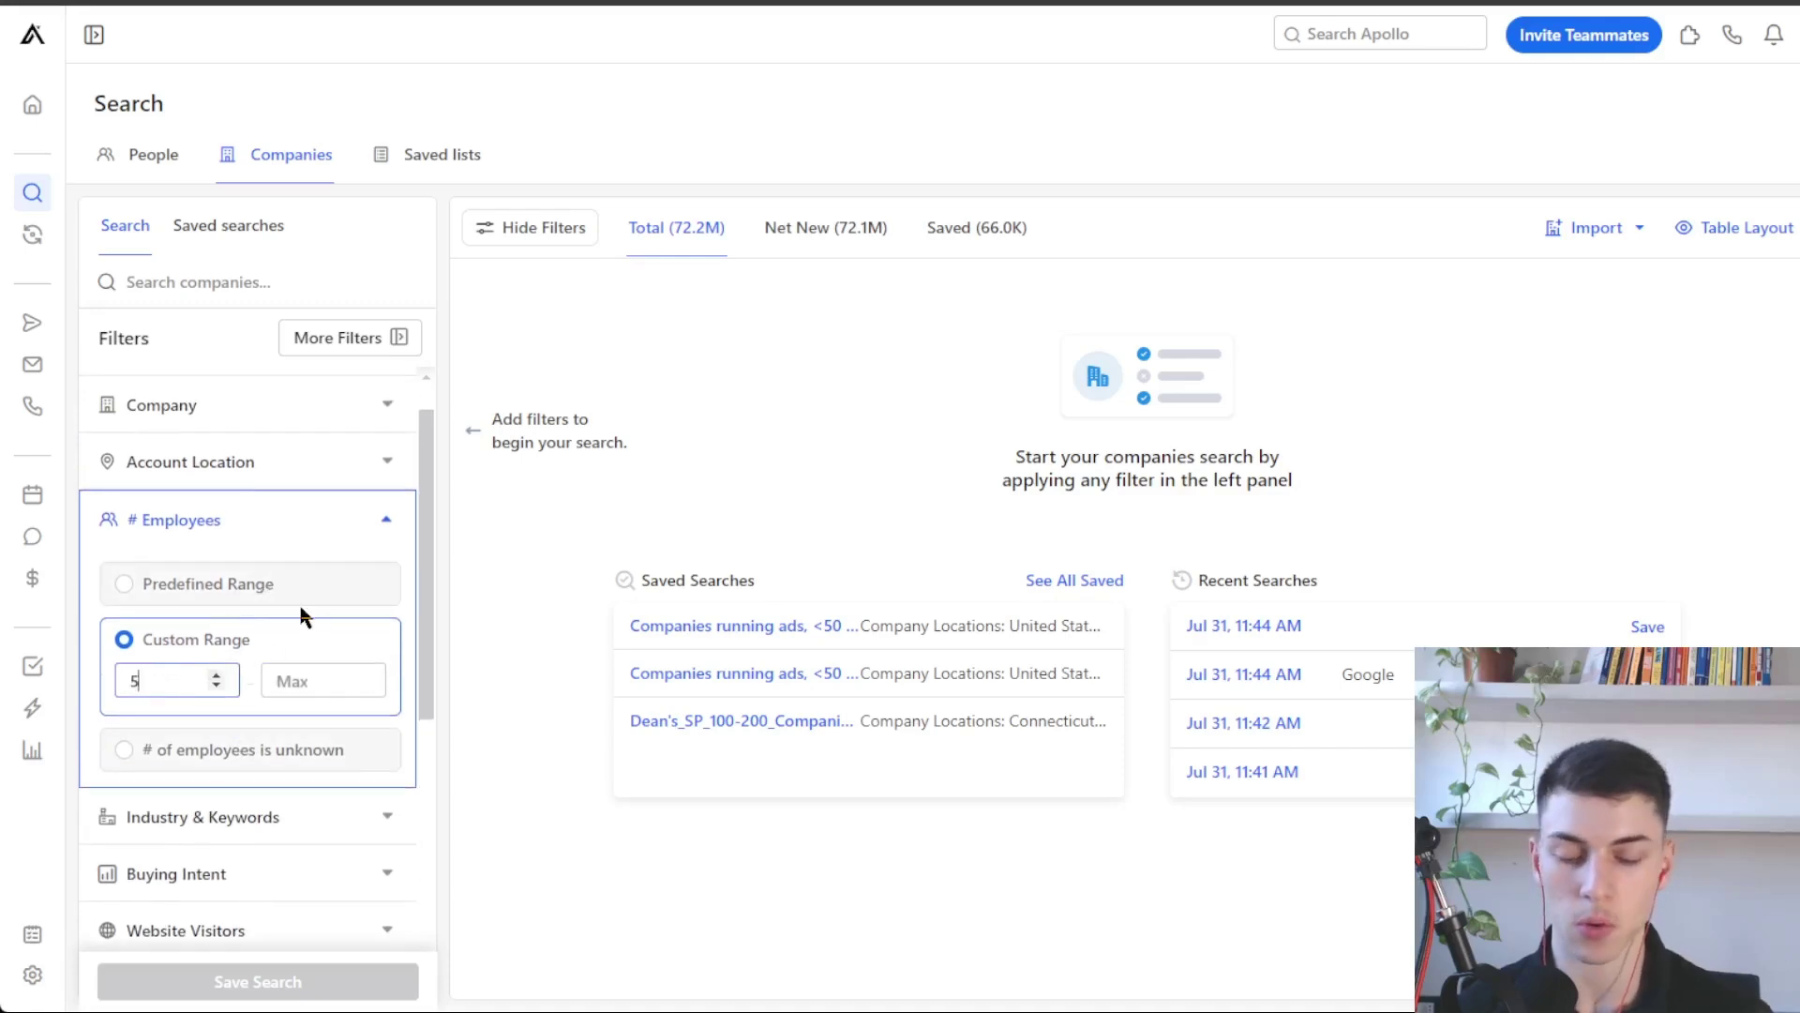
pyautogui.write('5')
pyautogui.click(309, 679)
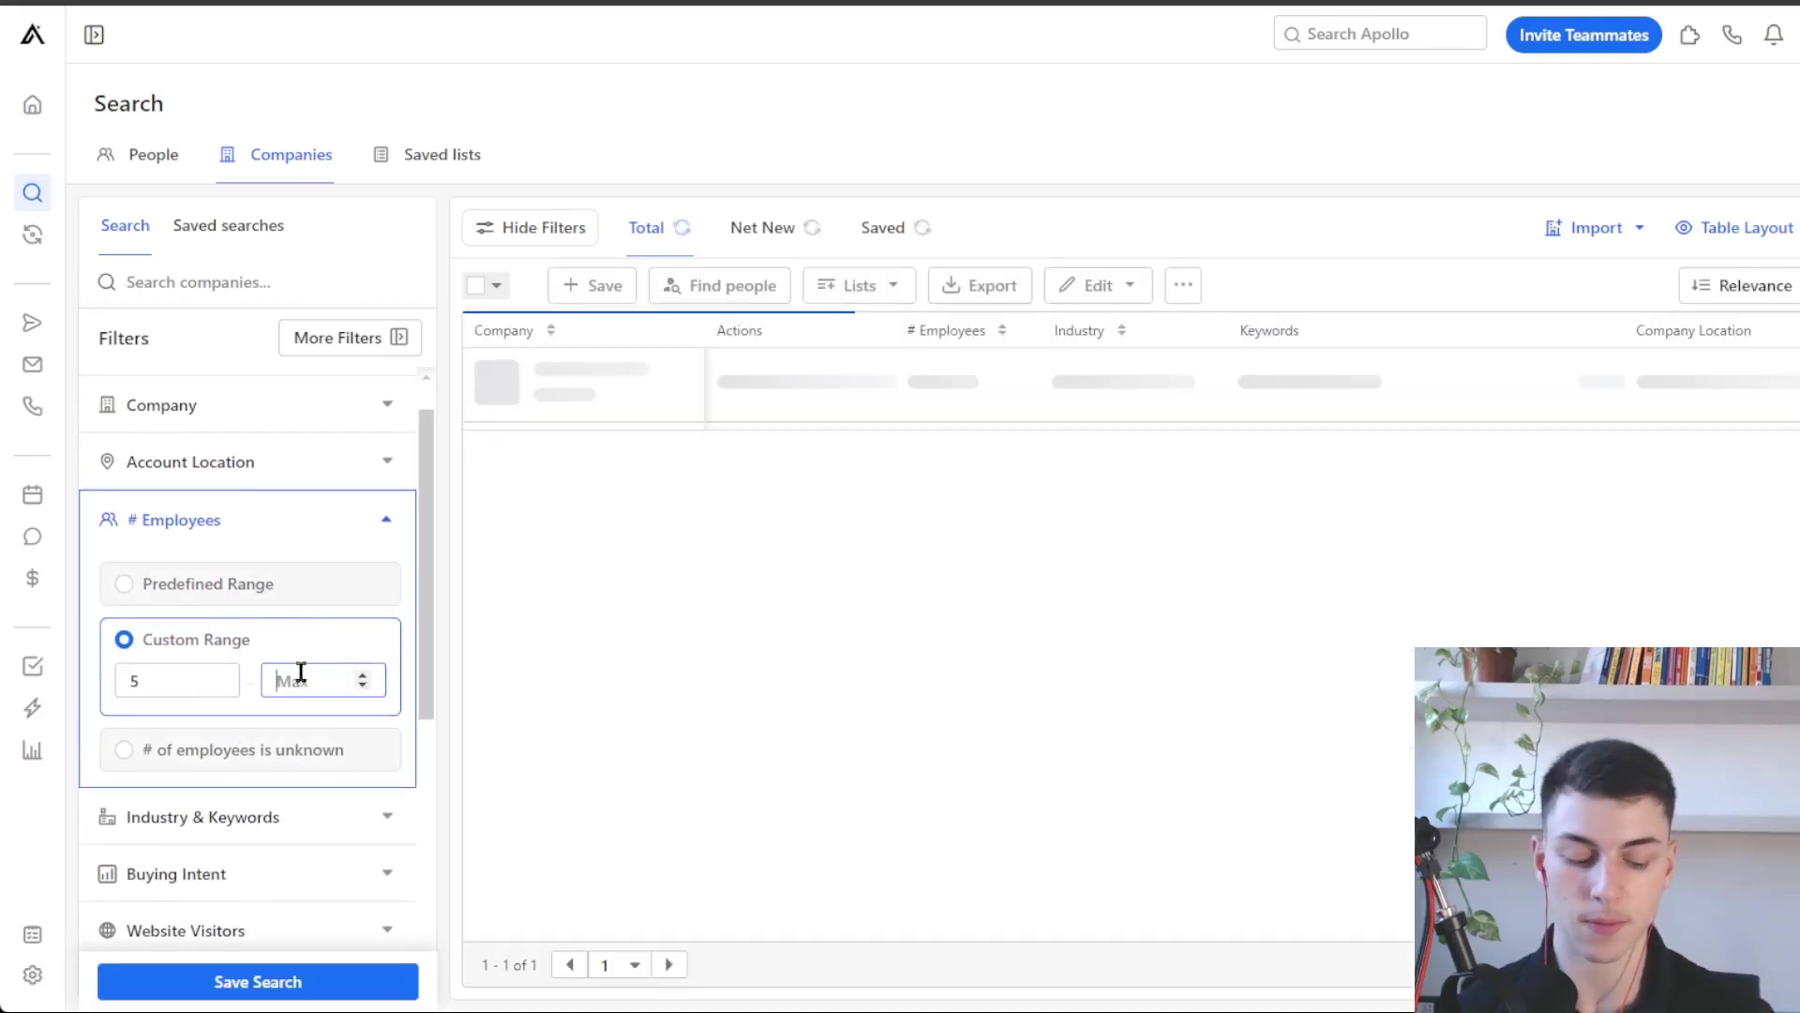
pyautogui.write('50')
pyautogui.scroll(1, 213, 575)
pyautogui.scroll(-2, 341, 623)
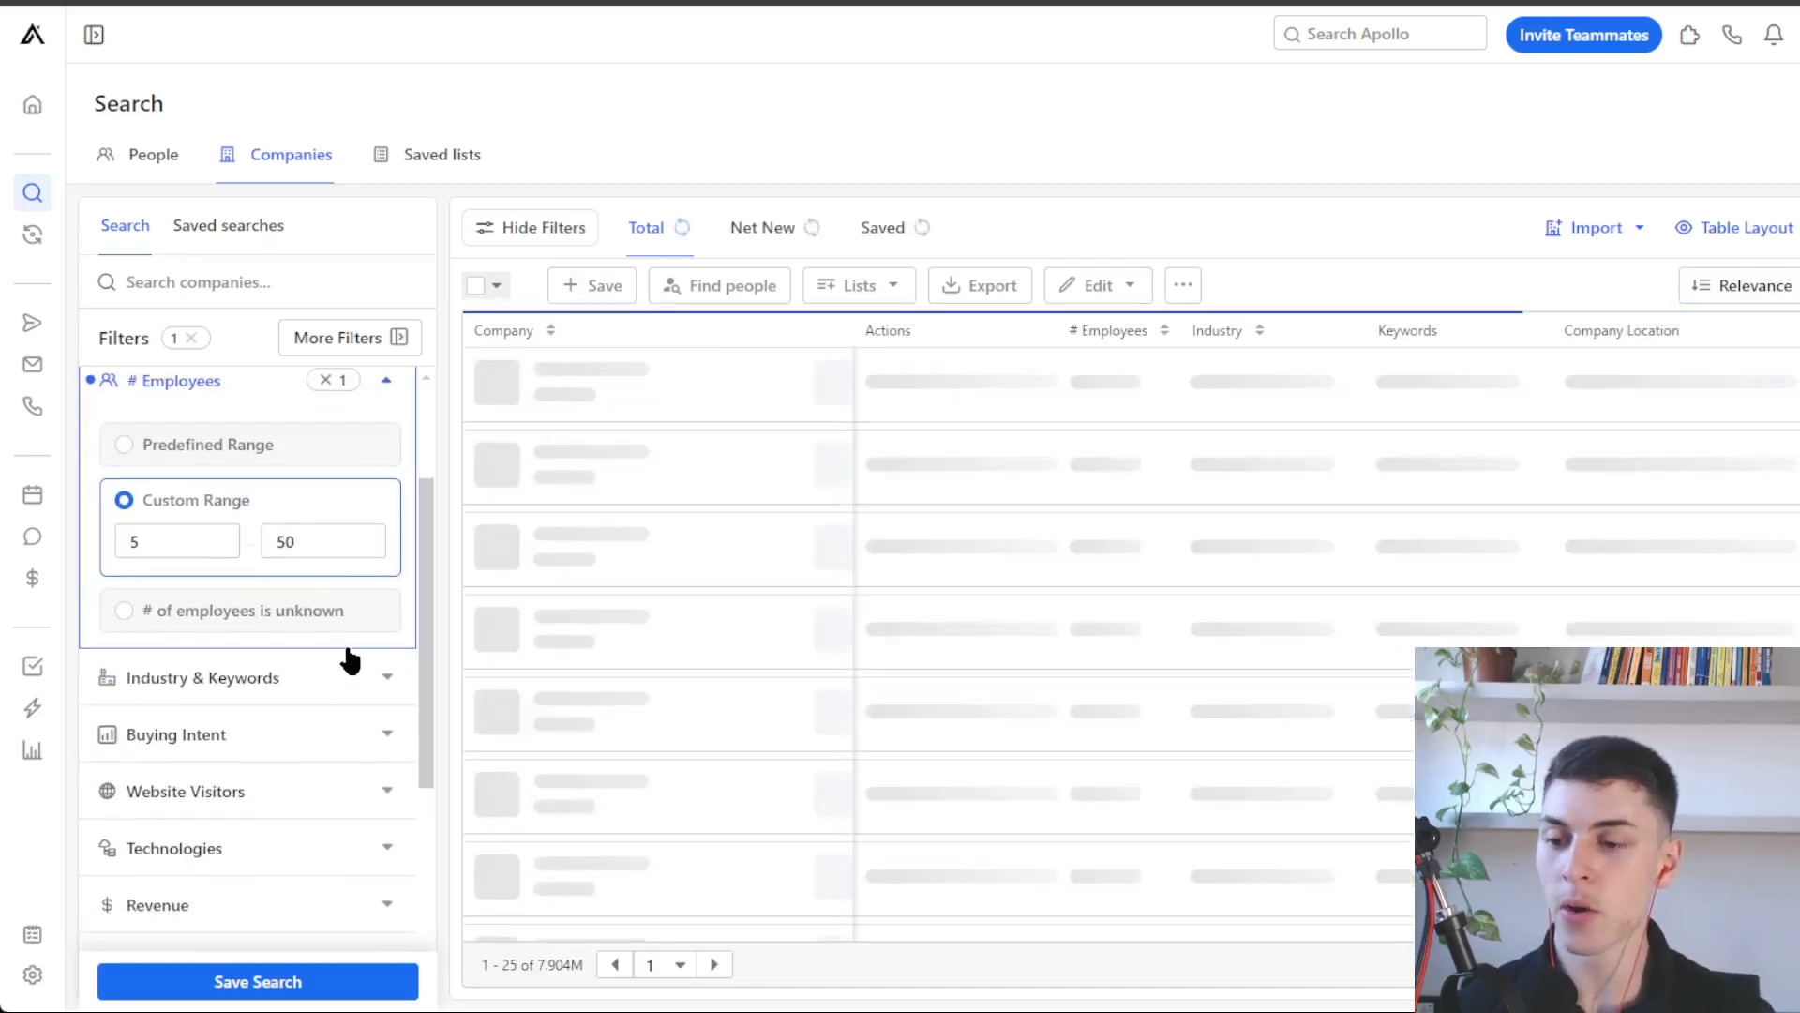
pyautogui.scroll(-1, 241, 715)
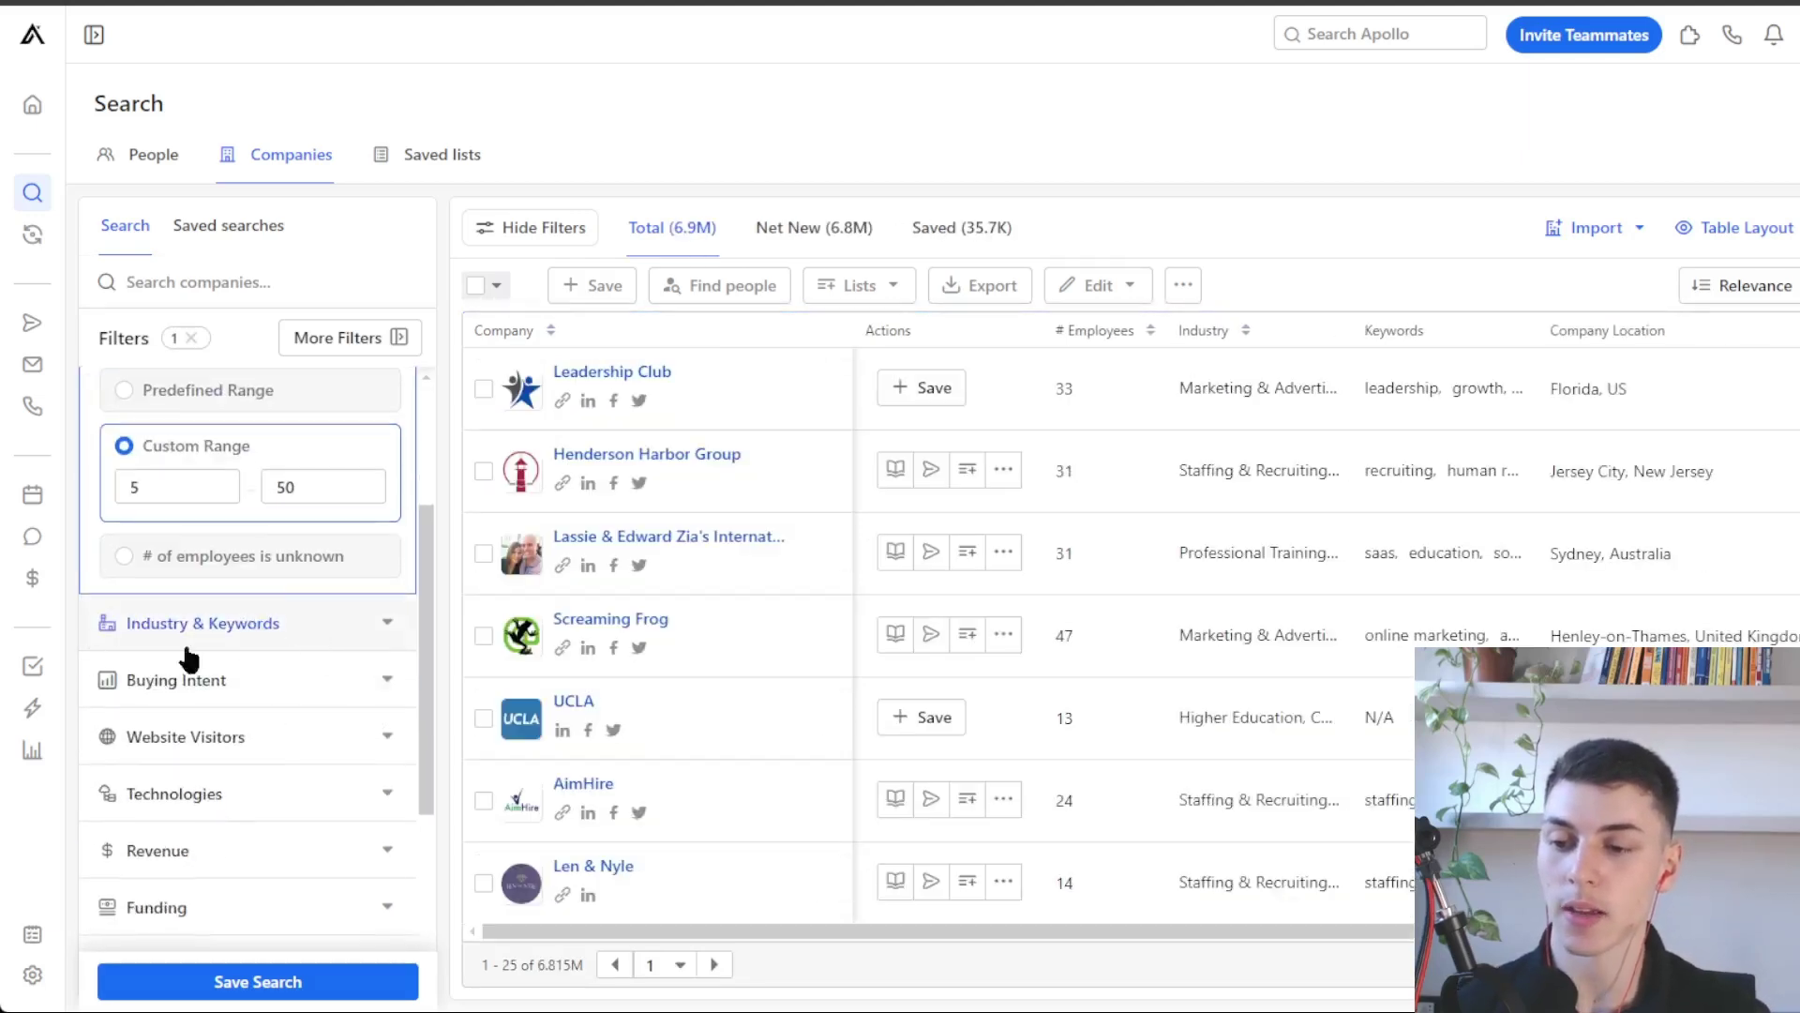
# Filter the companies by the marketing & advertising industry.
pyautogui.click(324, 635)
pyautogui.scroll(-1, 153, 583)
pyautogui.scroll(1, 241, 575)
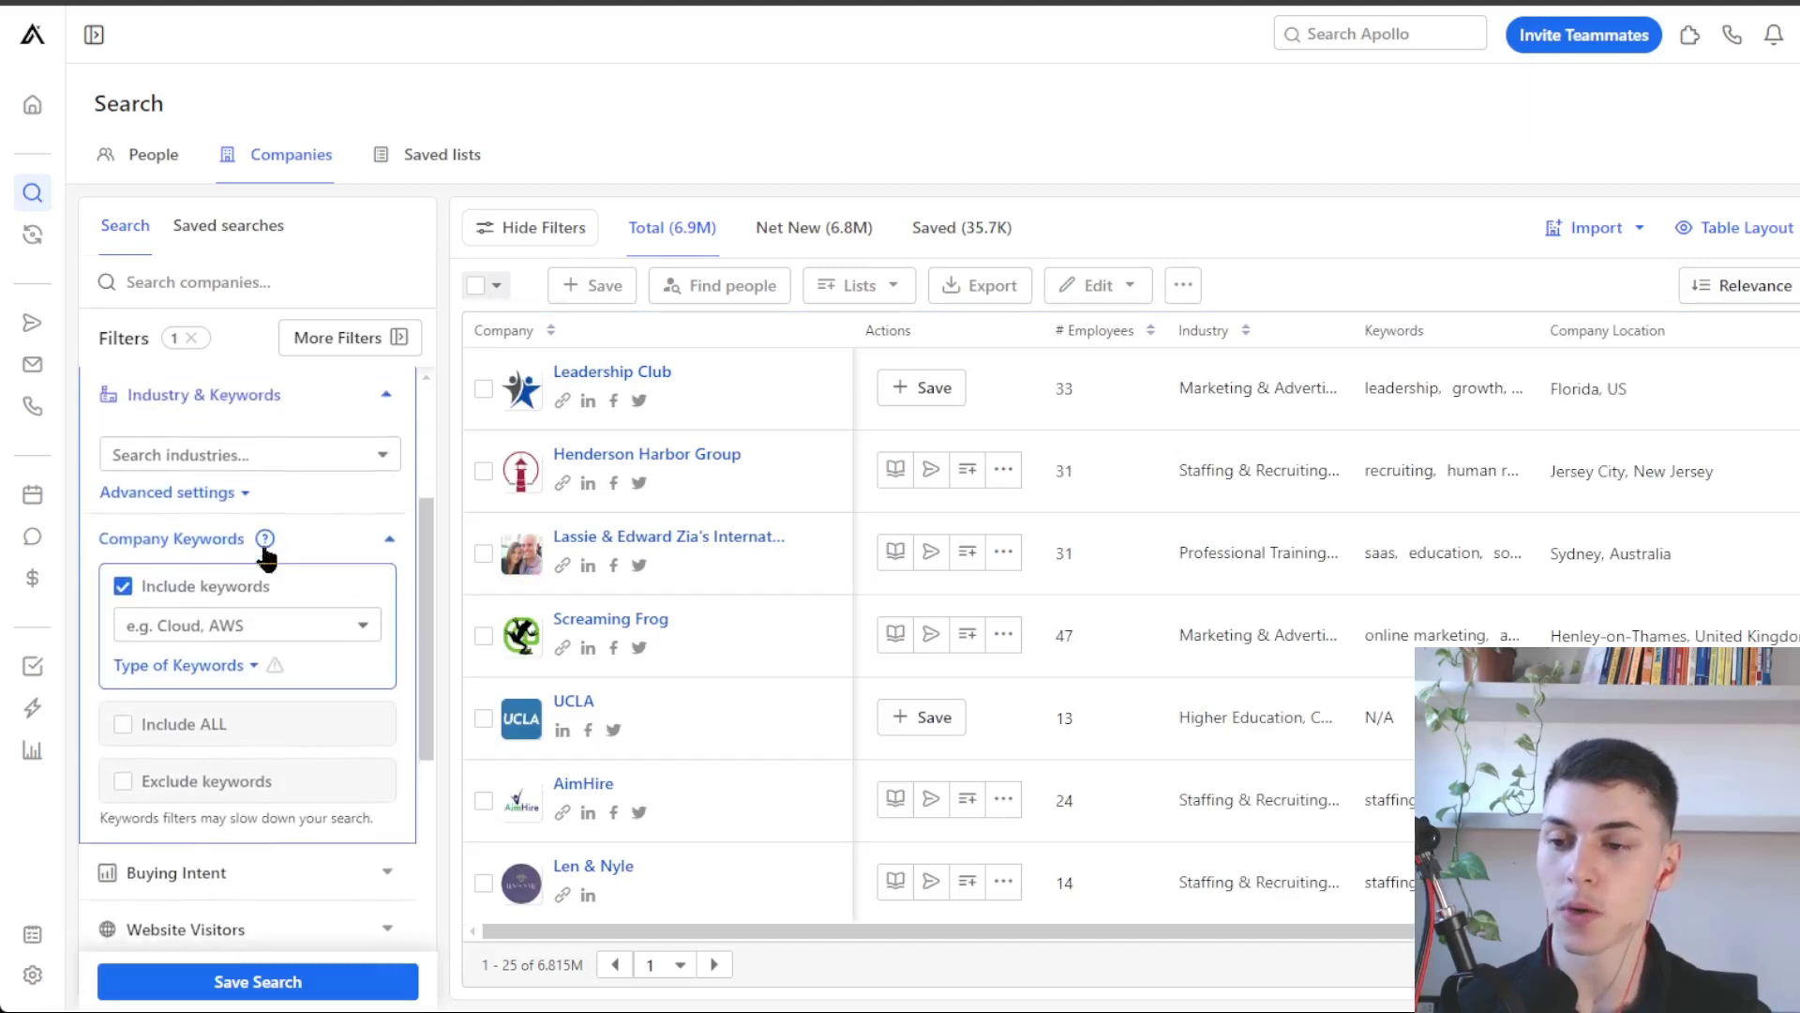
pyautogui.click(197, 460)
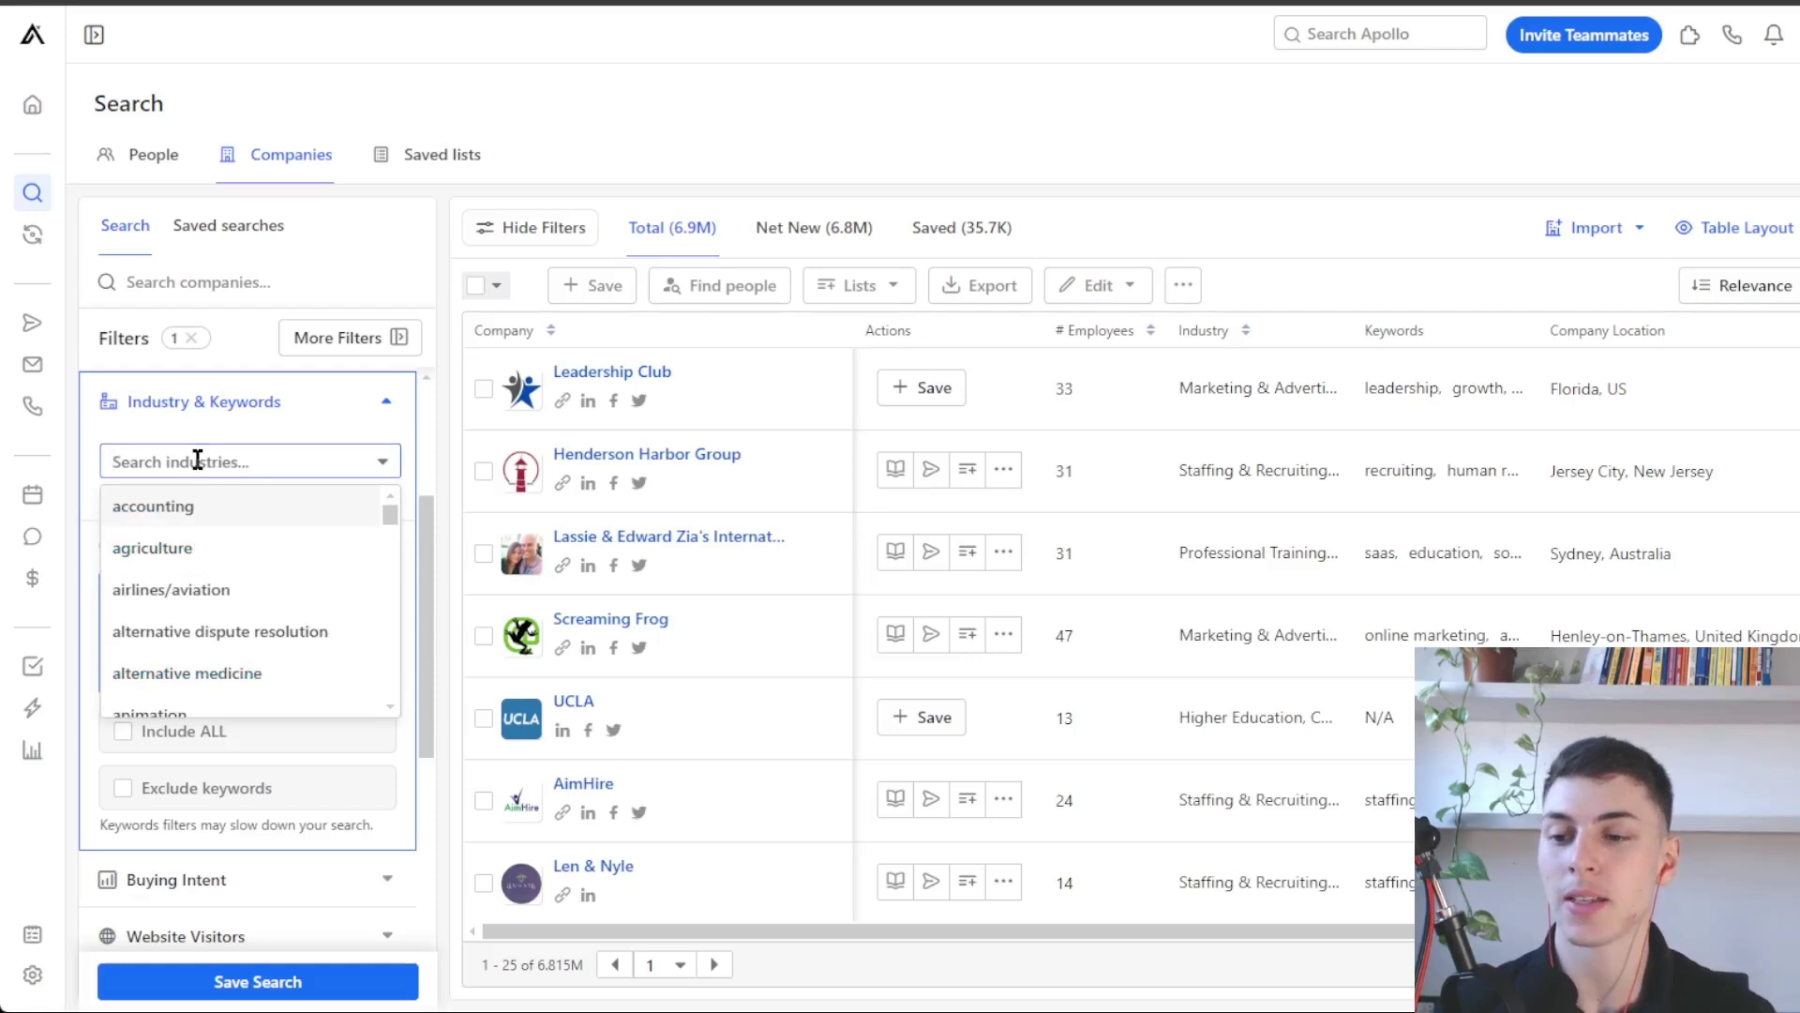
pyautogui.scroll(-1, 197, 460)
pyautogui.scroll(1, 155, 490)
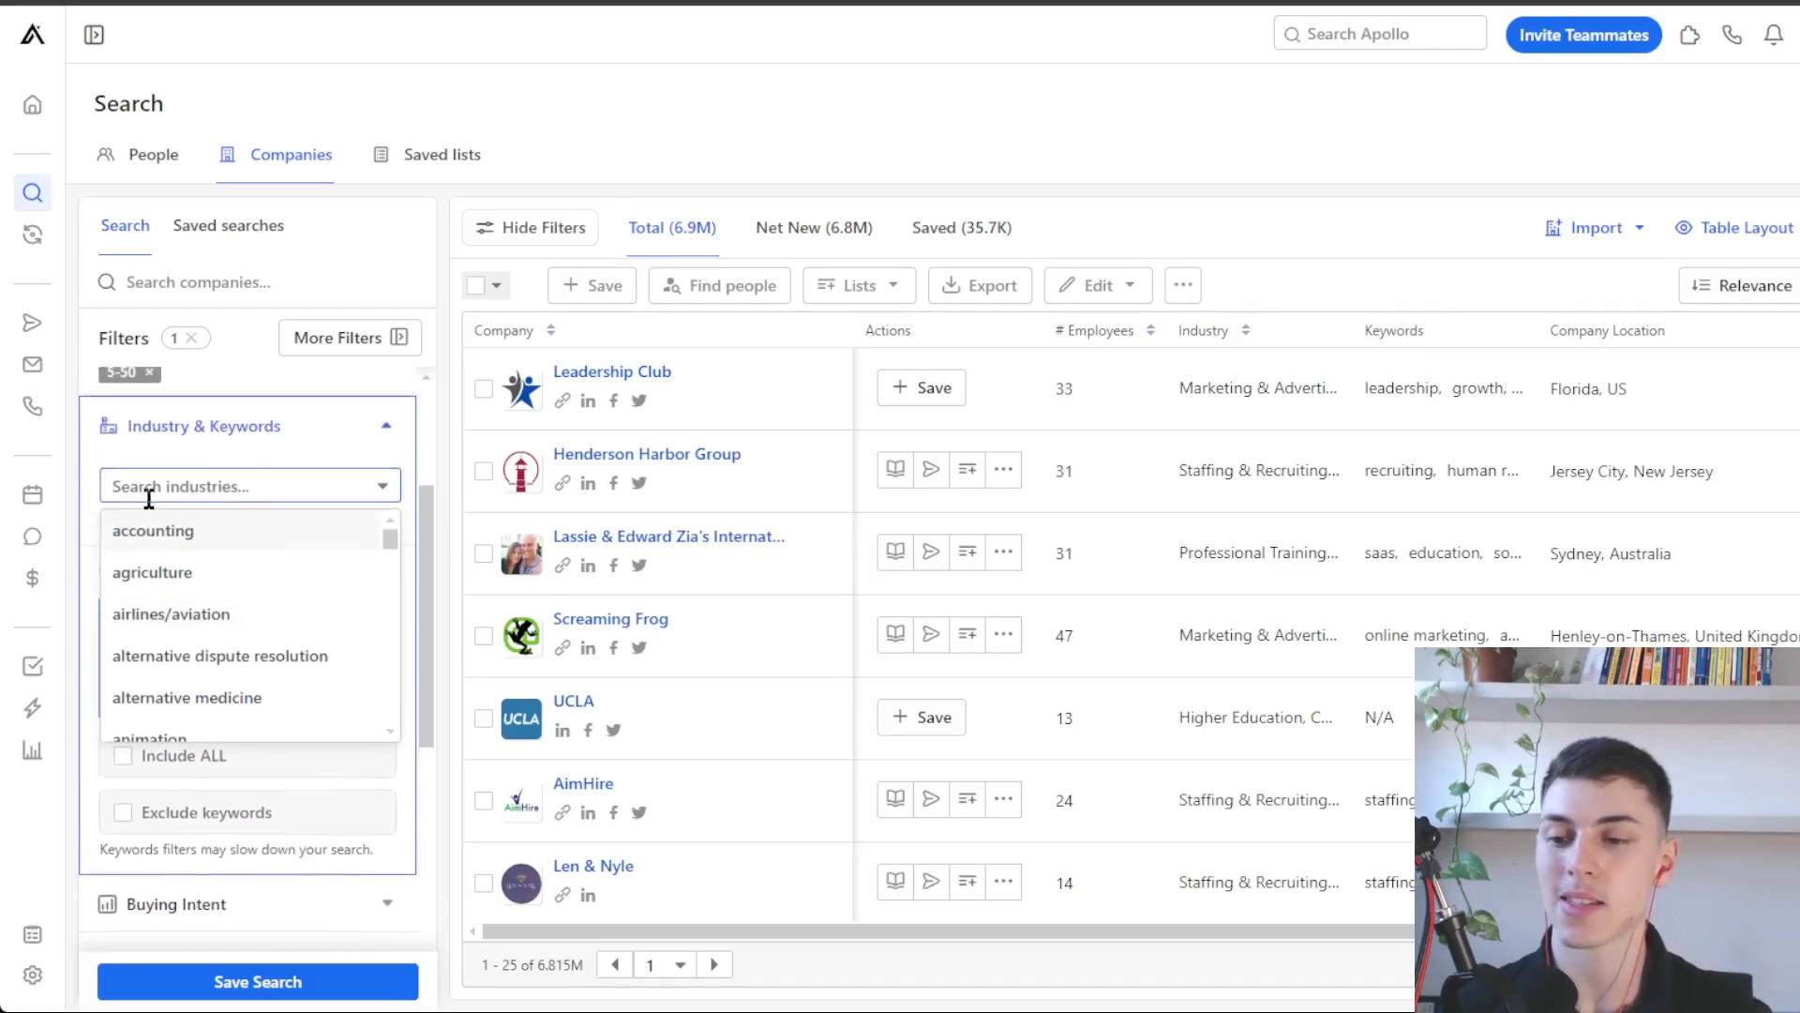
pyautogui.write('marke')
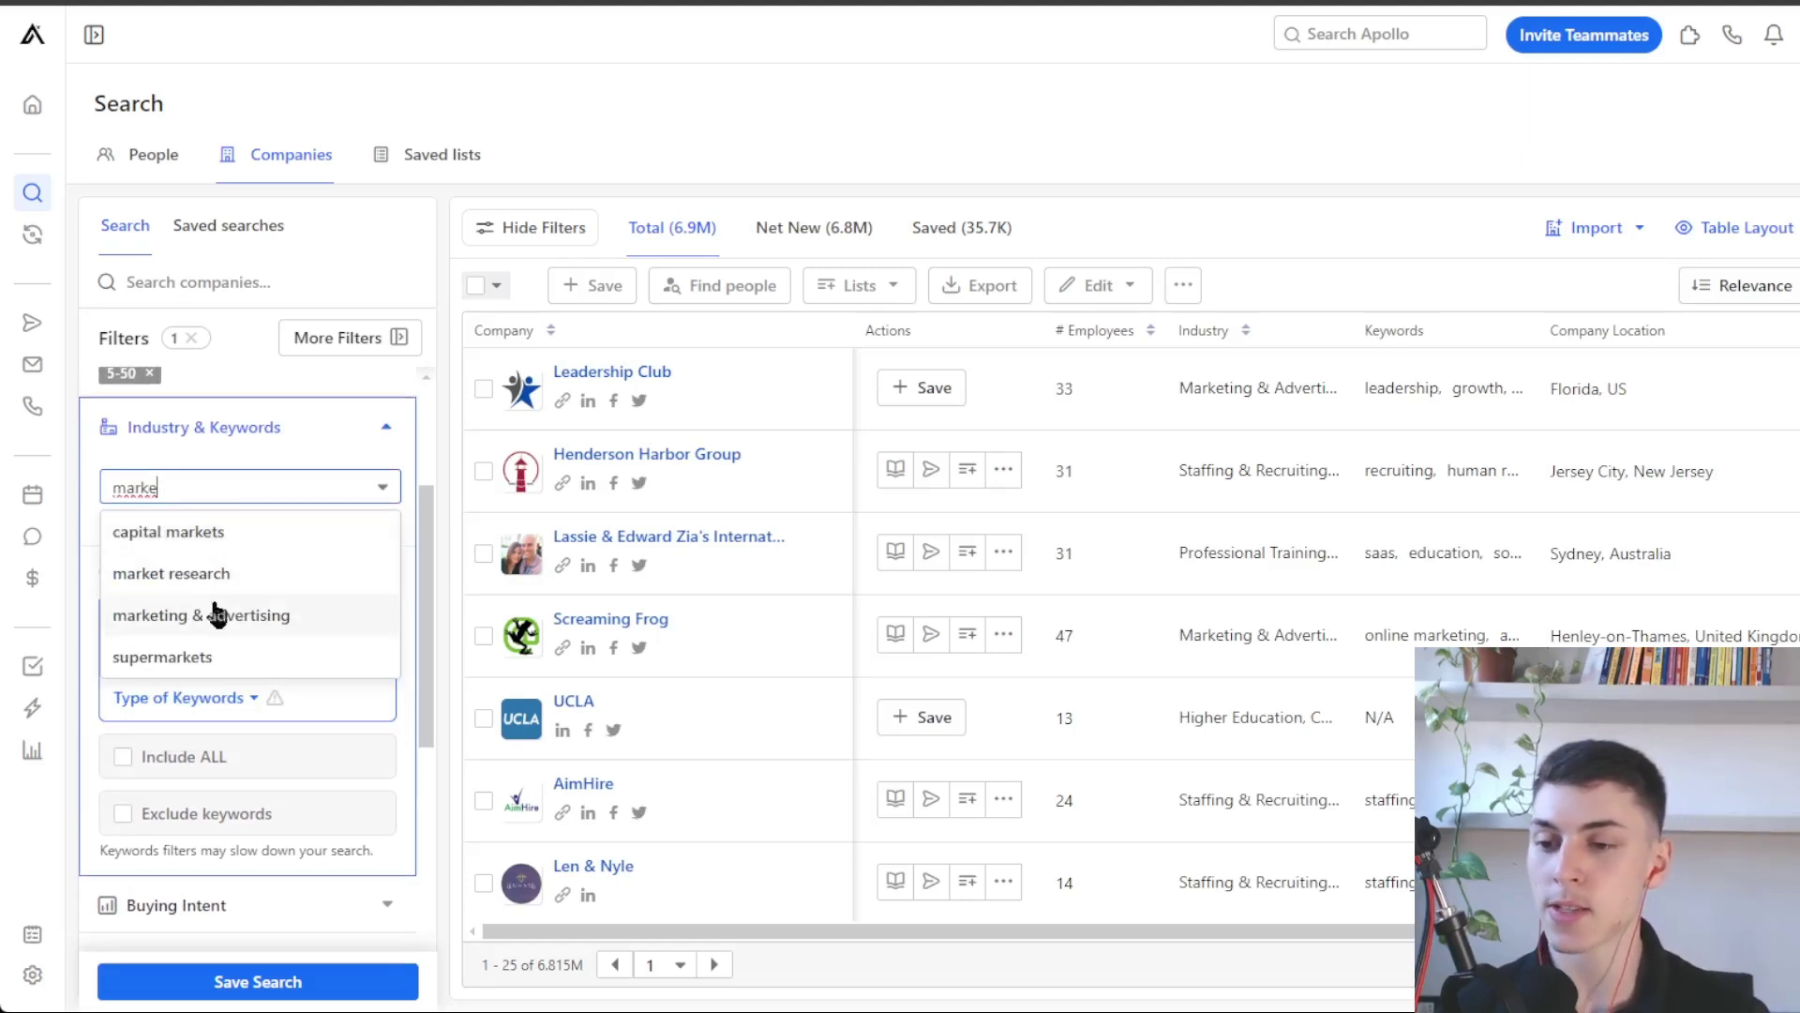
pyautogui.click(210, 616)
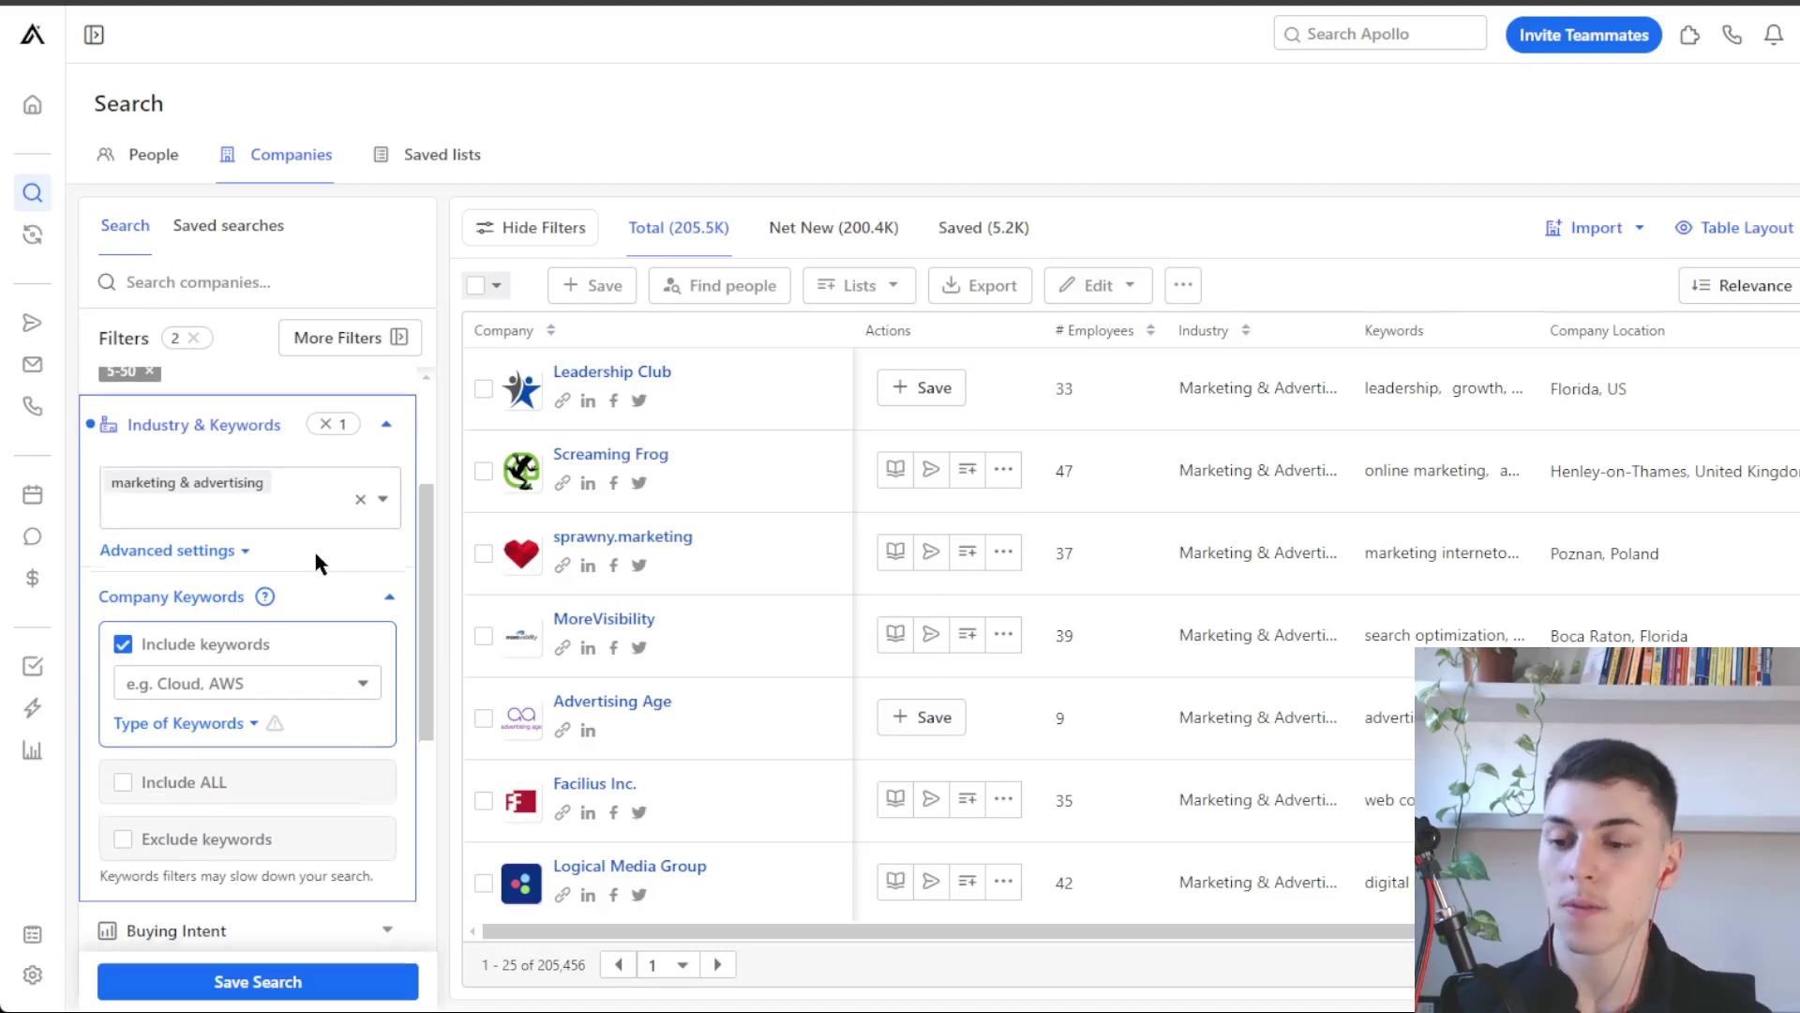
# Include the company keywords "facebook ads" and "fb ads" in the filter and collapse the Industry & Keywords section.
pyautogui.scroll(-1, 313, 548)
pyautogui.click(199, 629)
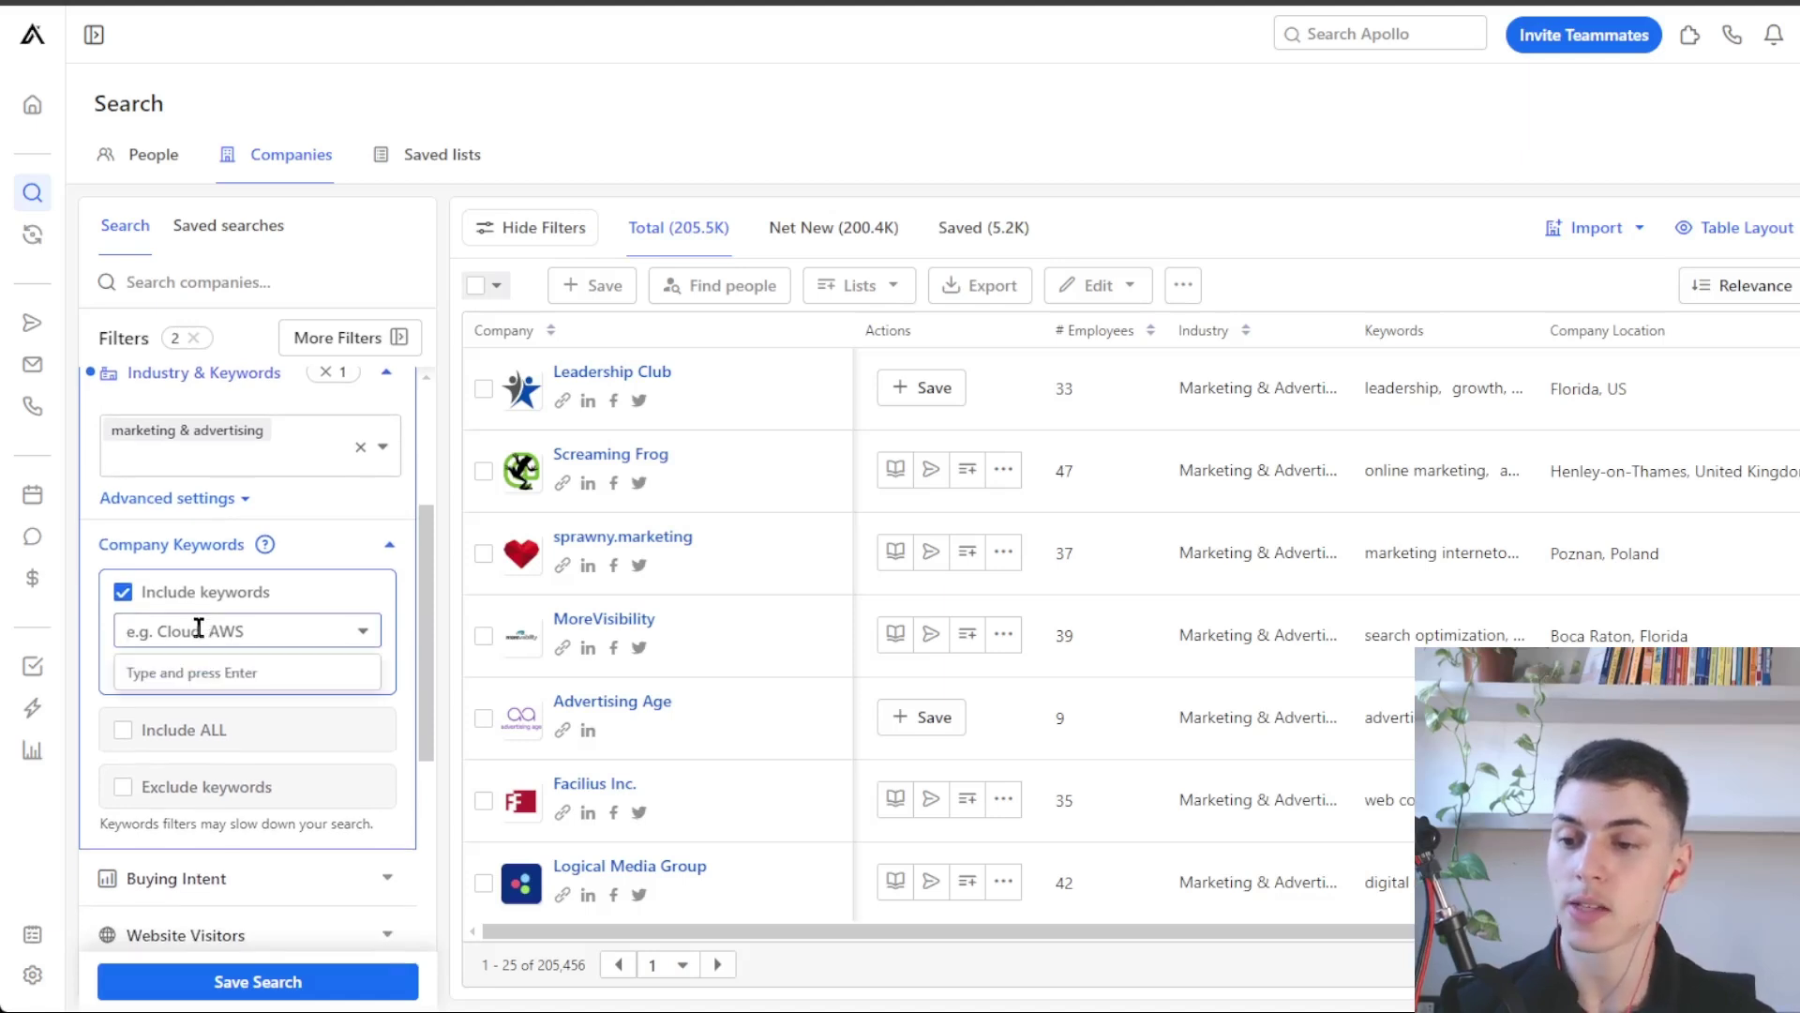
pyautogui.scroll(-1, 122, 563)
pyautogui.scroll(1, 141, 600)
pyautogui.write('fac')
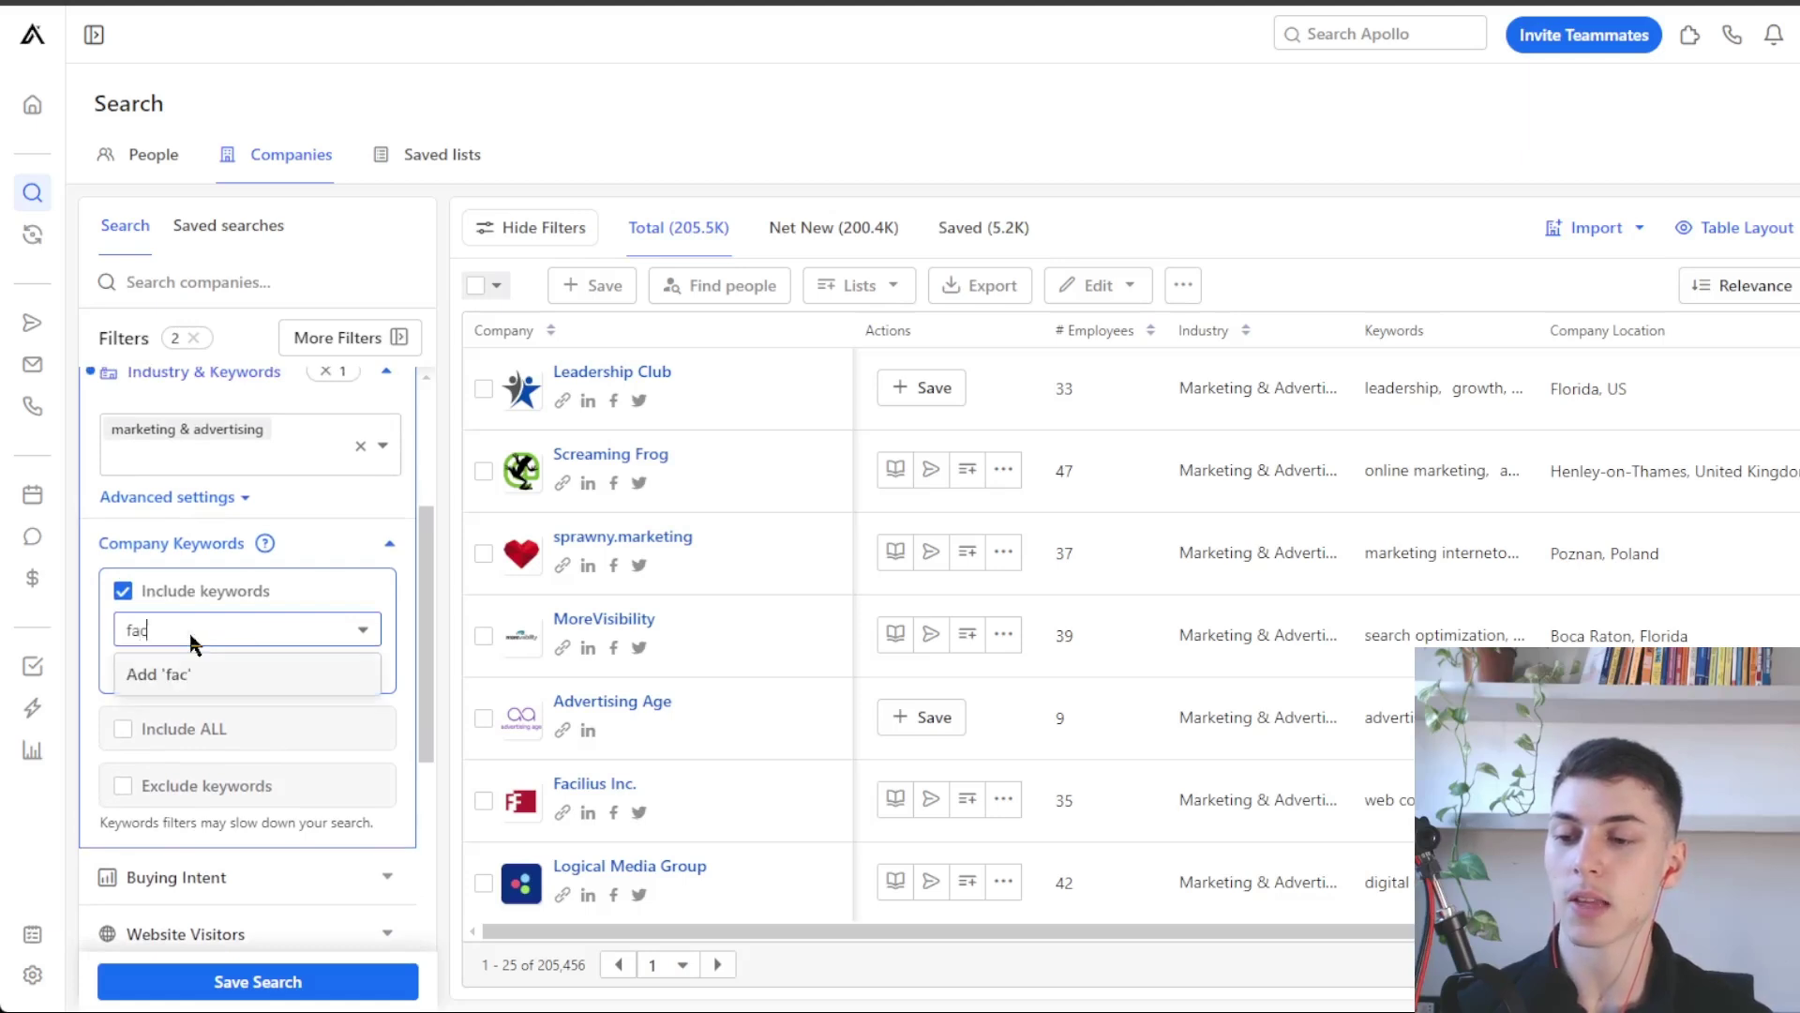
pyautogui.write('ebook ads')
pyautogui.press('Return')
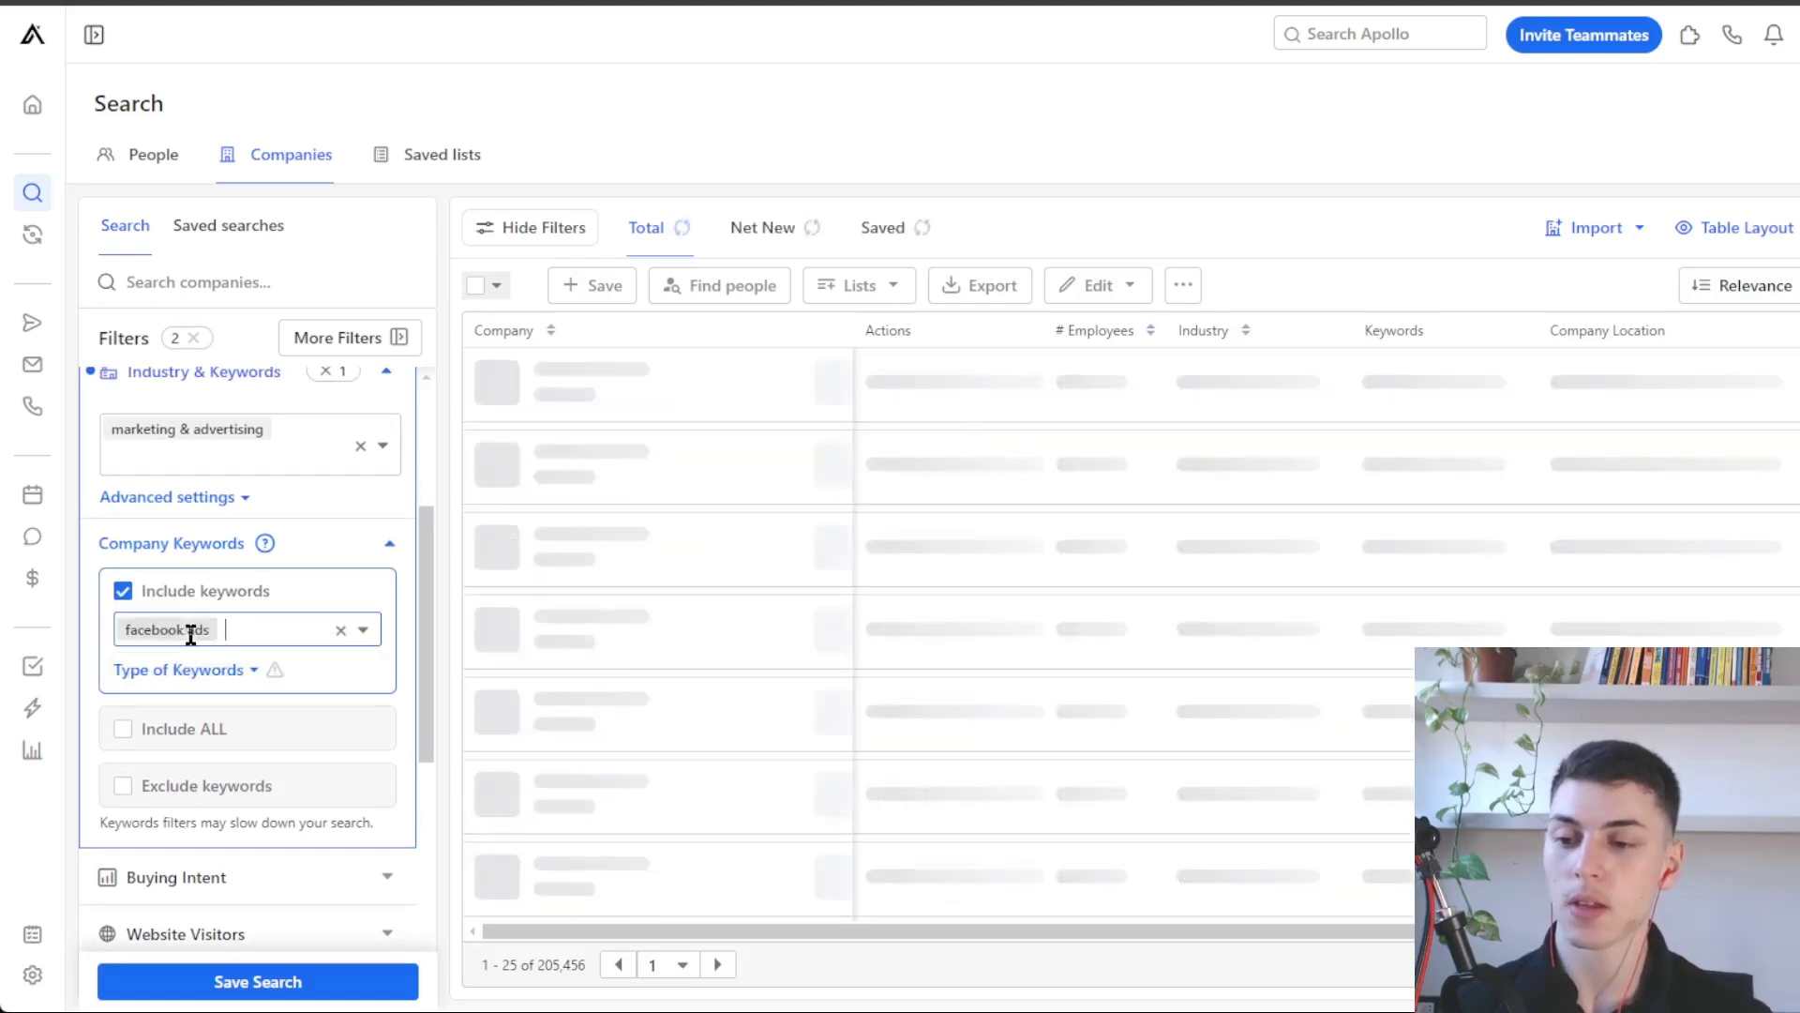
pyautogui.write('fb ads')
pyautogui.press('Return')
pyautogui.scroll(1, 333, 612)
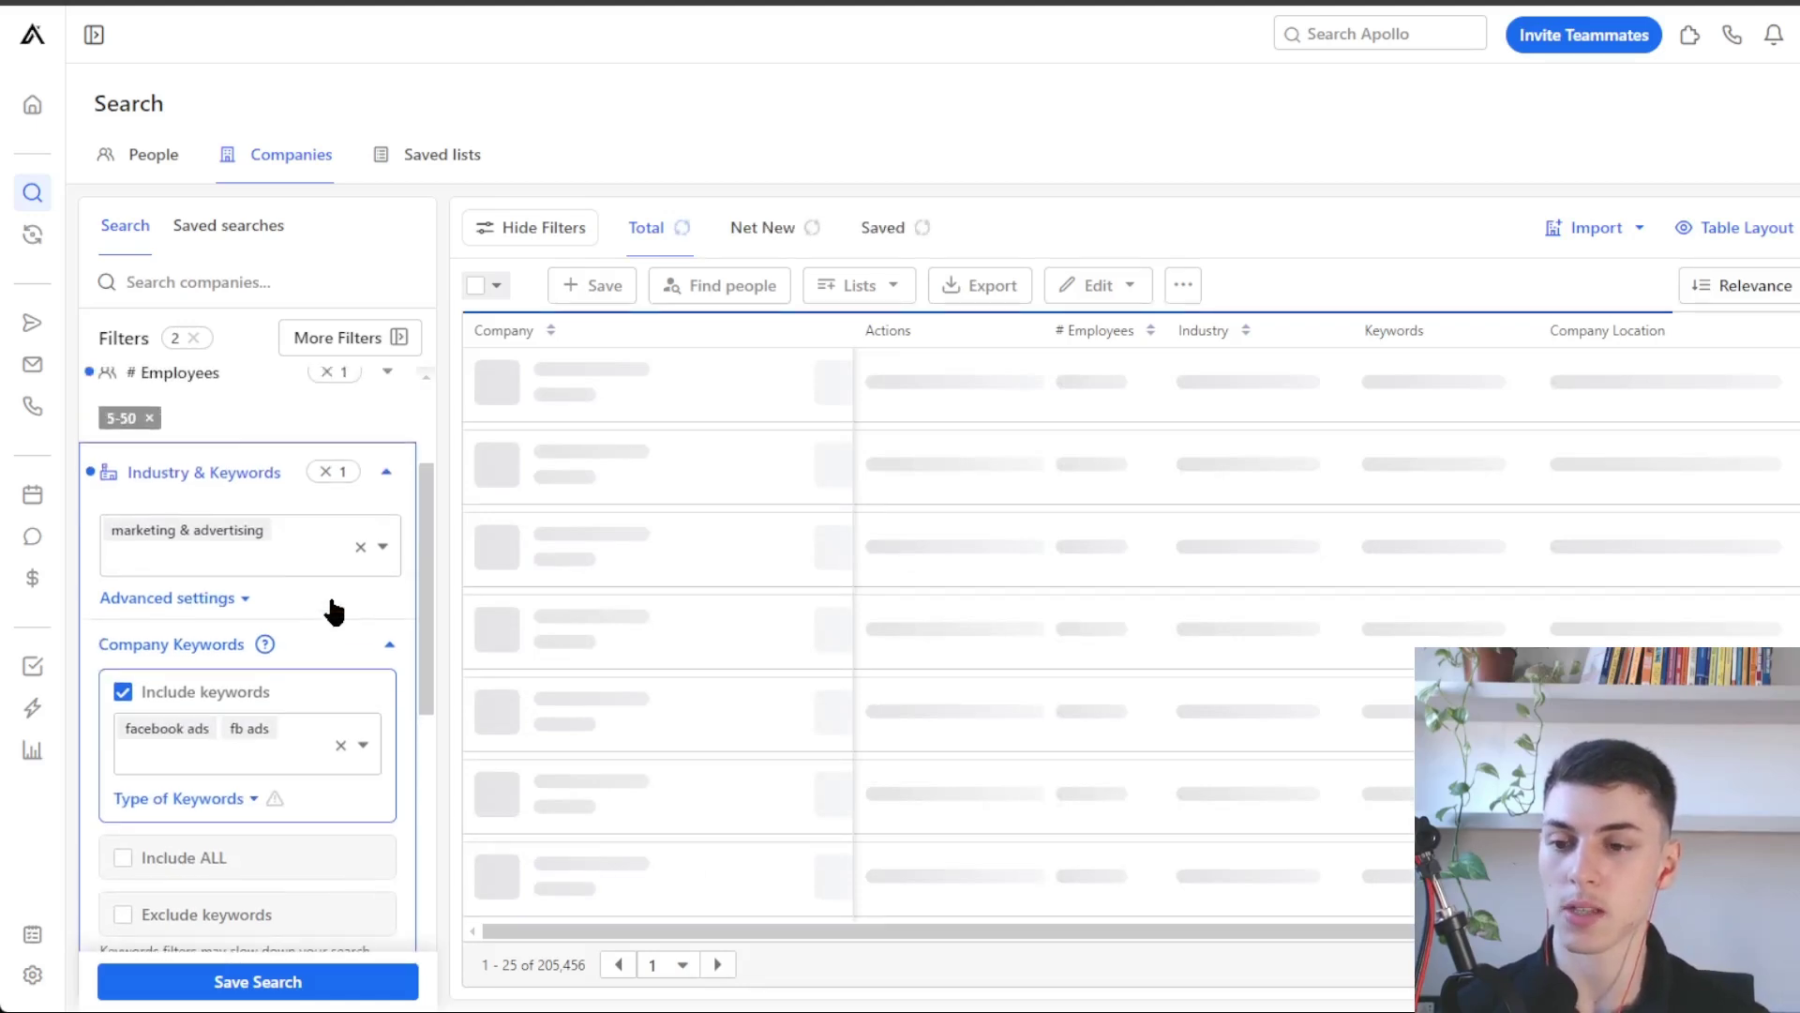
pyautogui.click(220, 472)
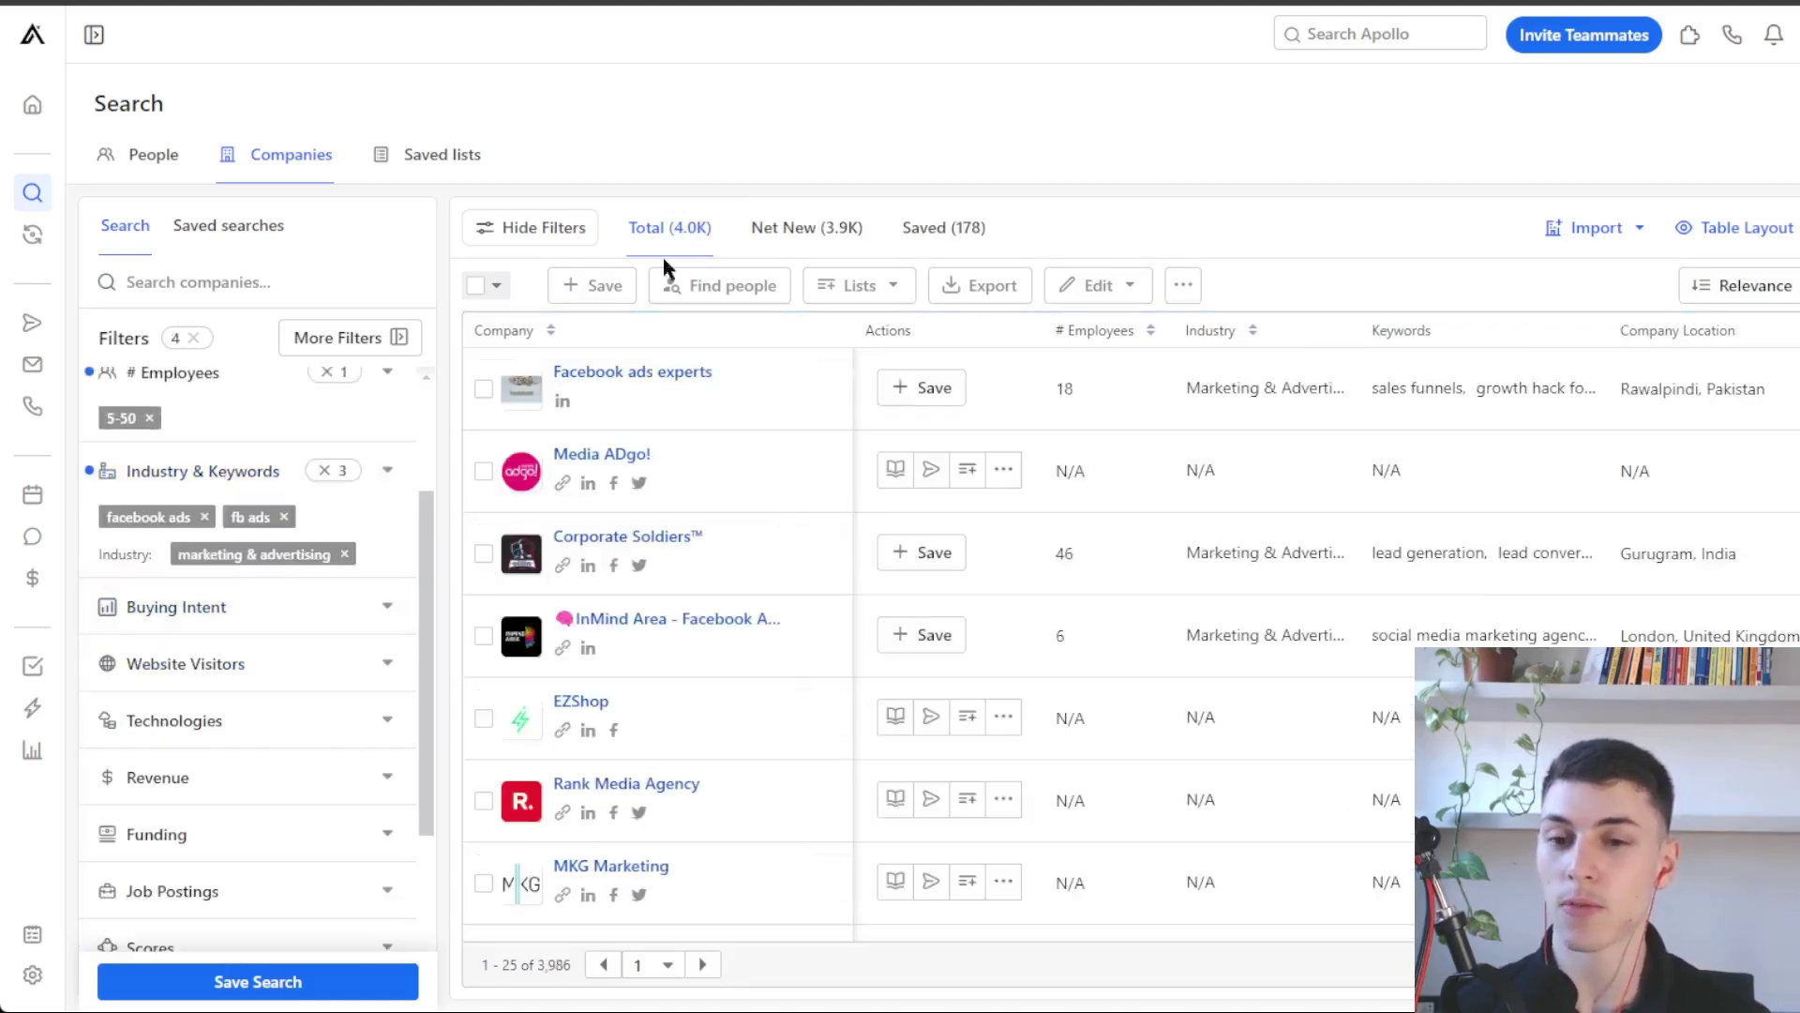
# Restrict the account location to California, US and collapse the location filter.
pyautogui.scroll(2, 338, 772)
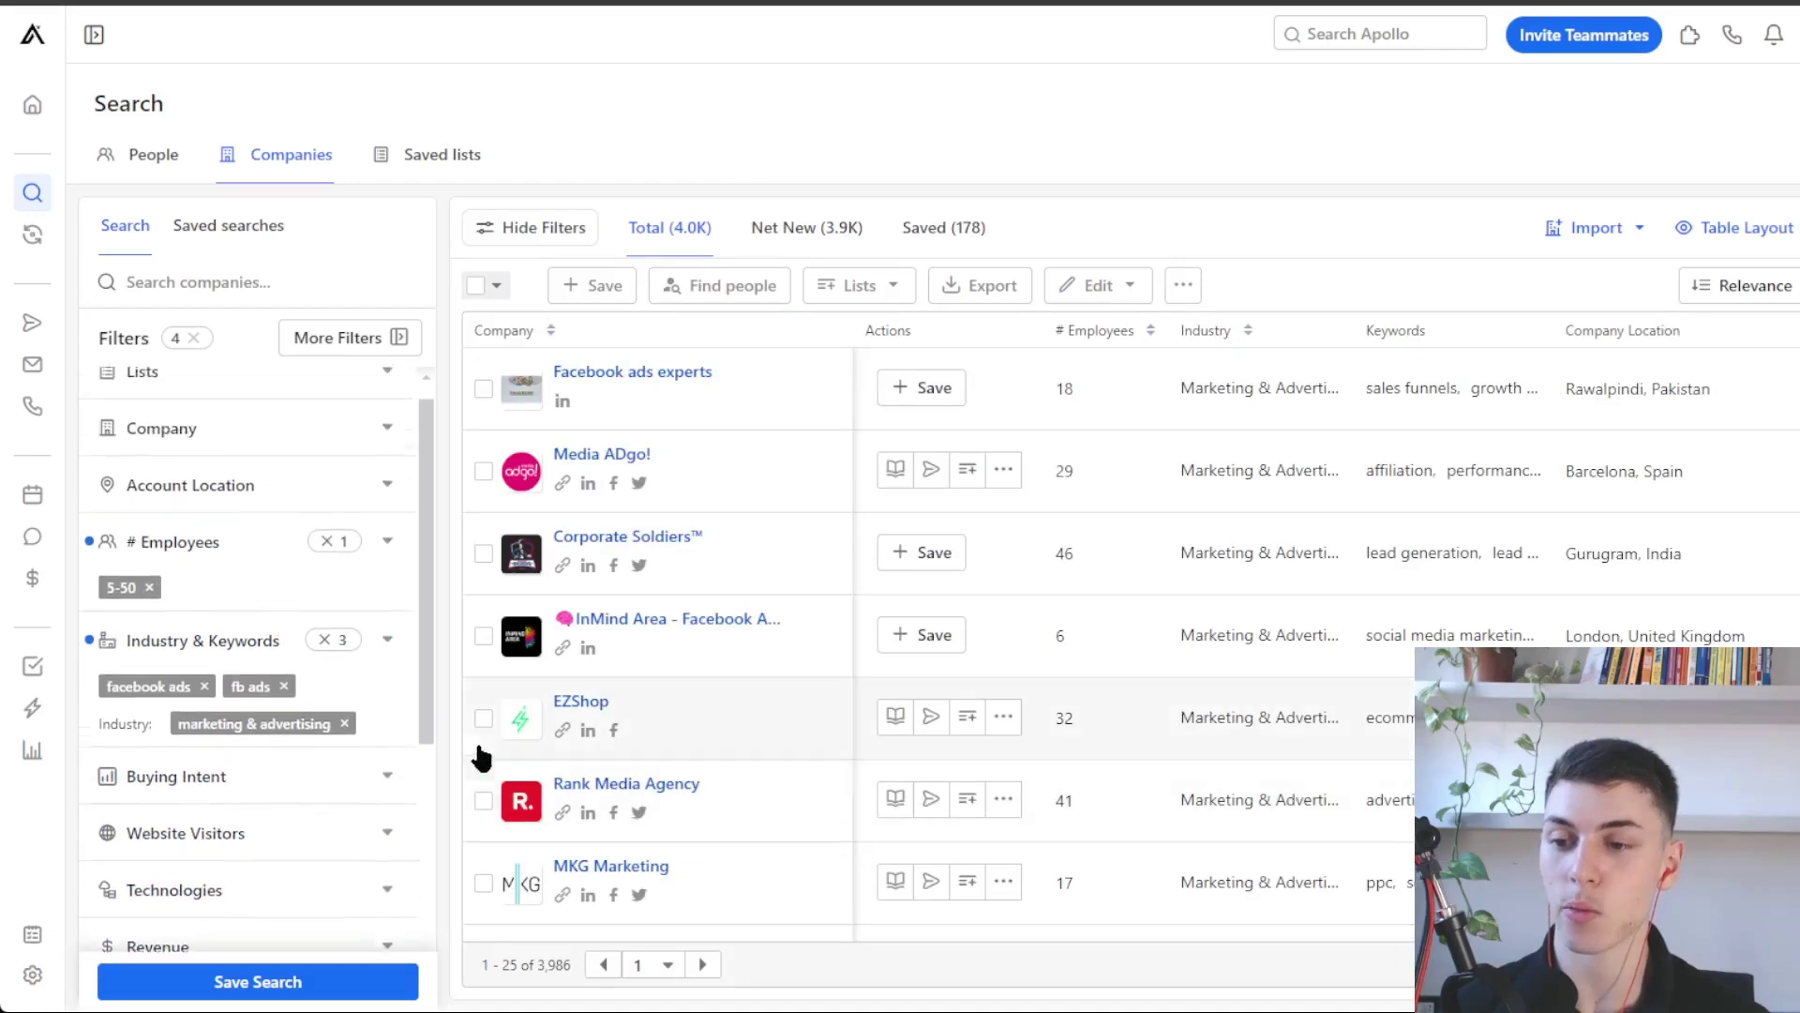
pyautogui.click(301, 503)
pyautogui.click(178, 633)
pyautogui.write('calif')
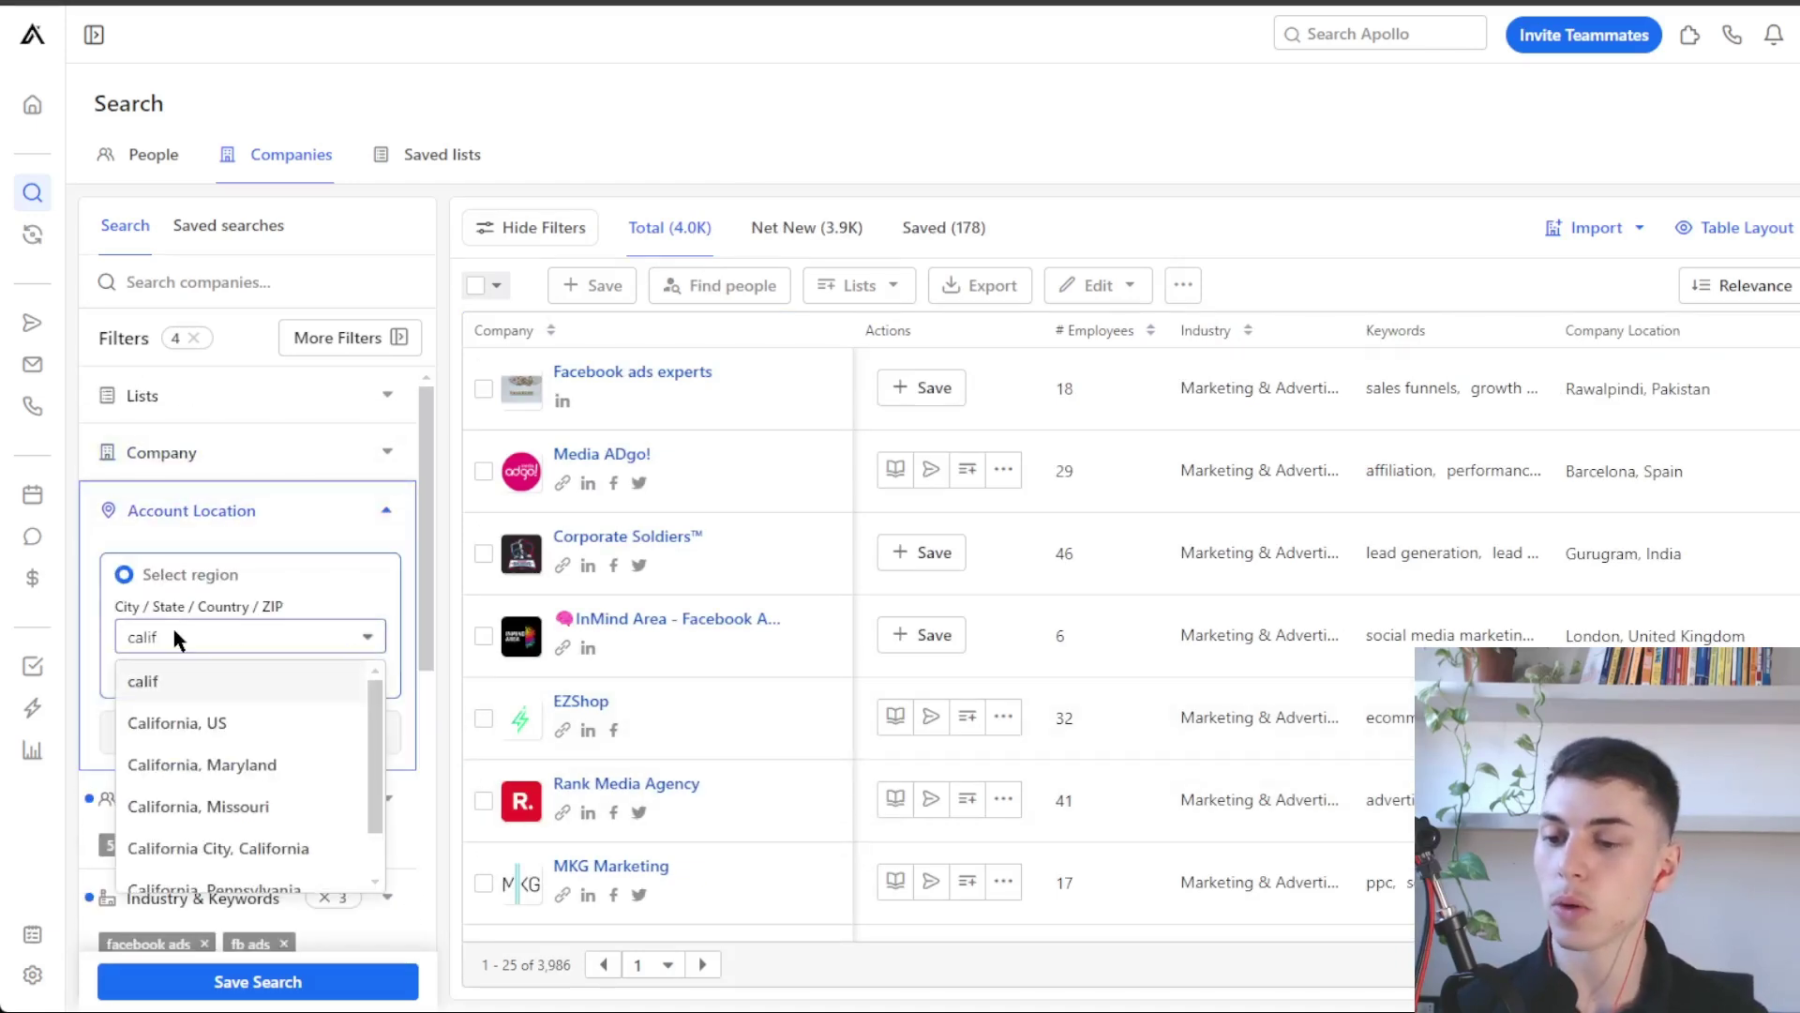
pyautogui.click(177, 727)
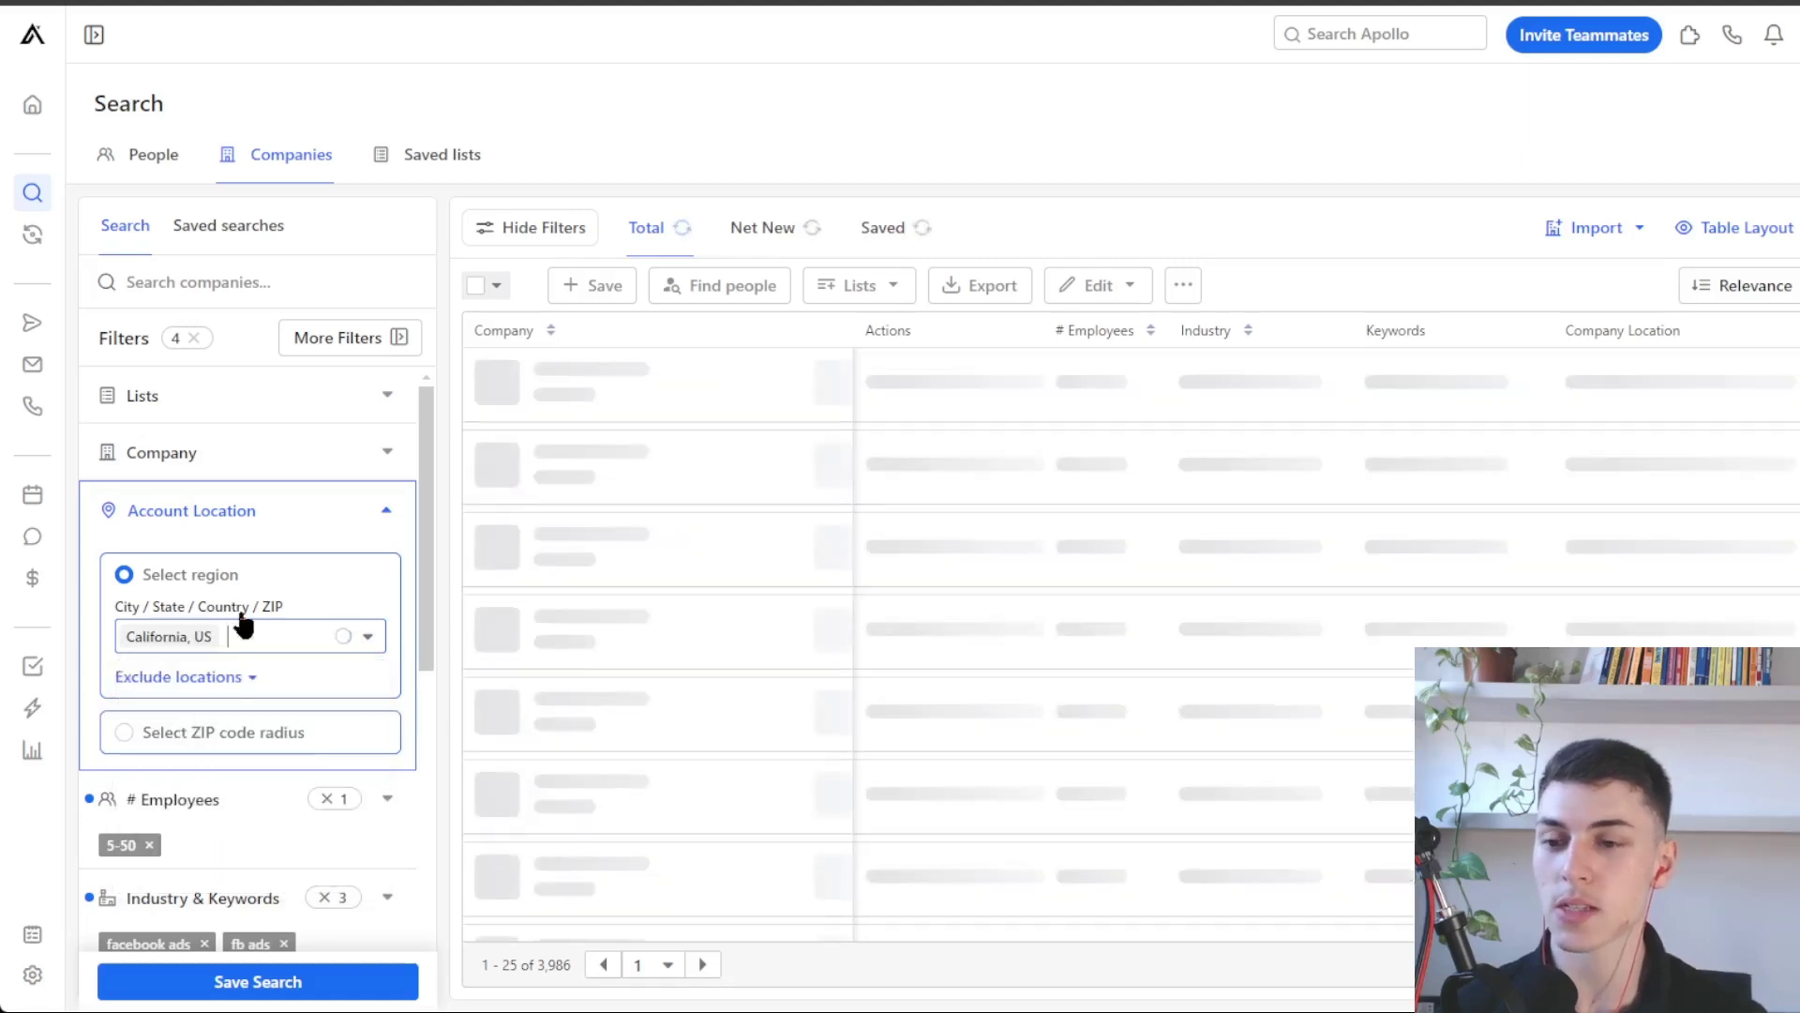
pyautogui.click(237, 515)
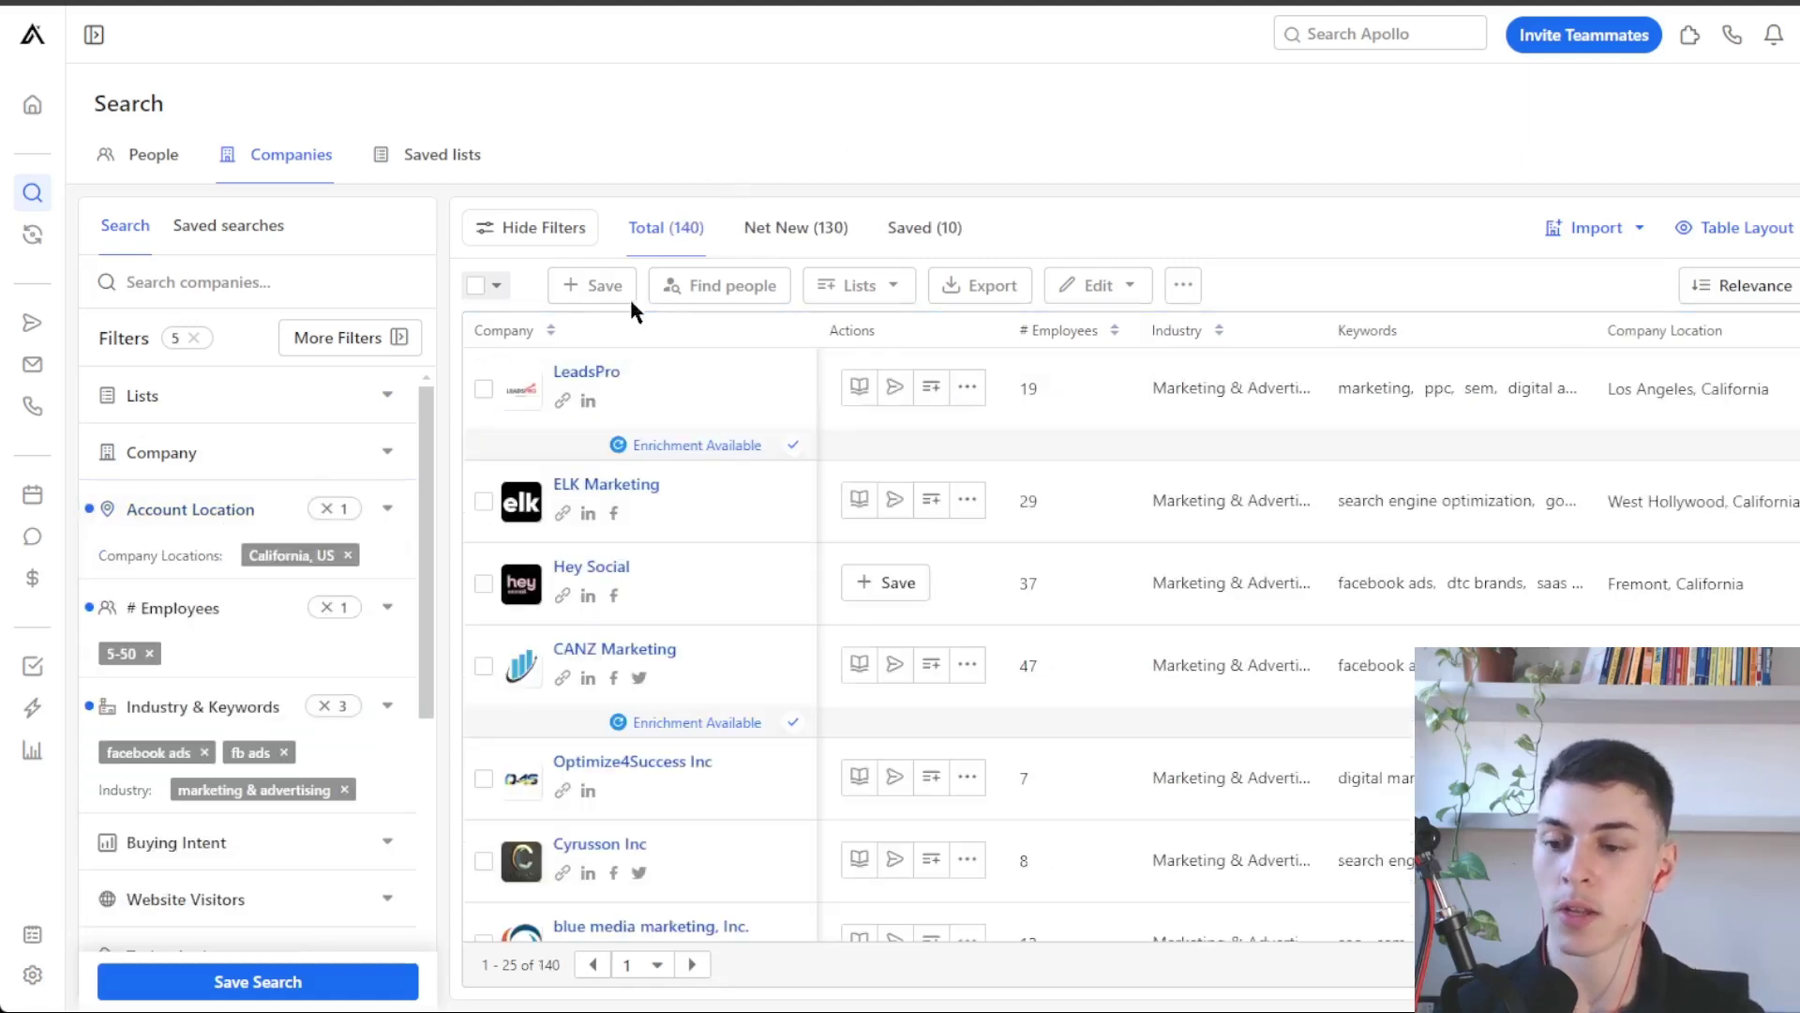
# Browse the available technologies and filter for companies that use Shopify.
pyautogui.scroll(-2, 246, 656)
pyautogui.scroll(-3, 327, 638)
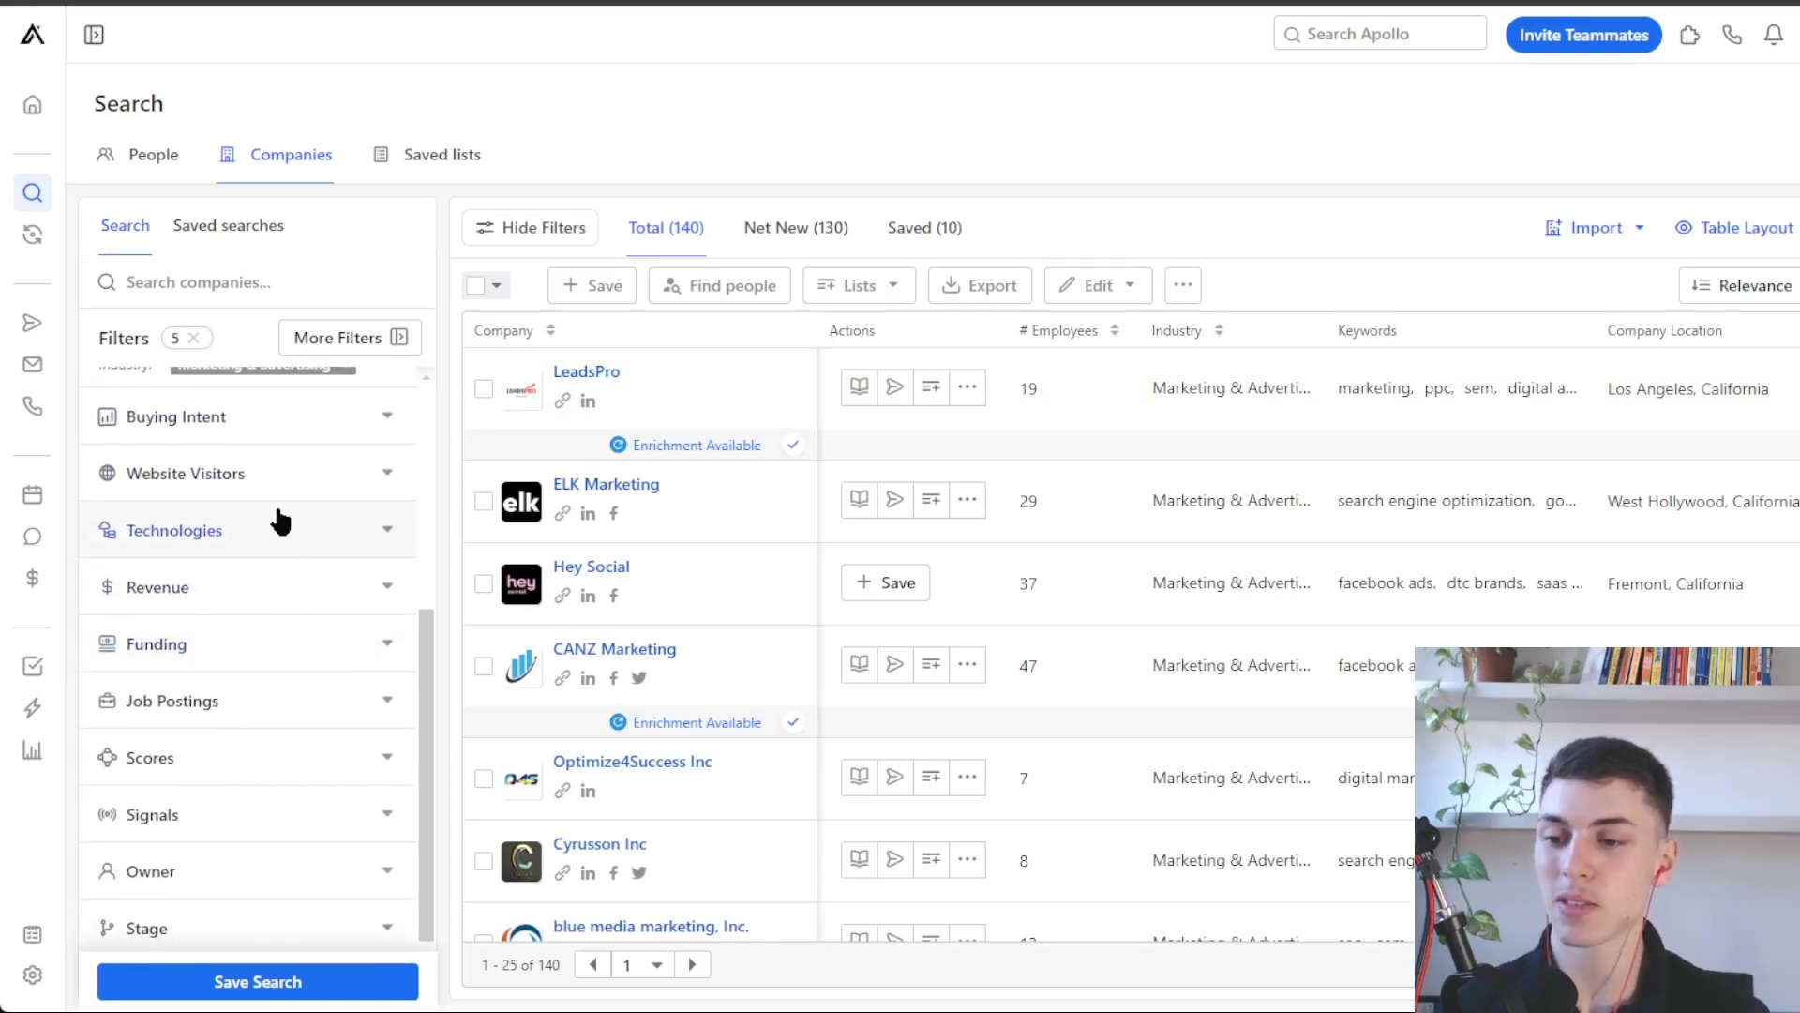
pyautogui.click(296, 541)
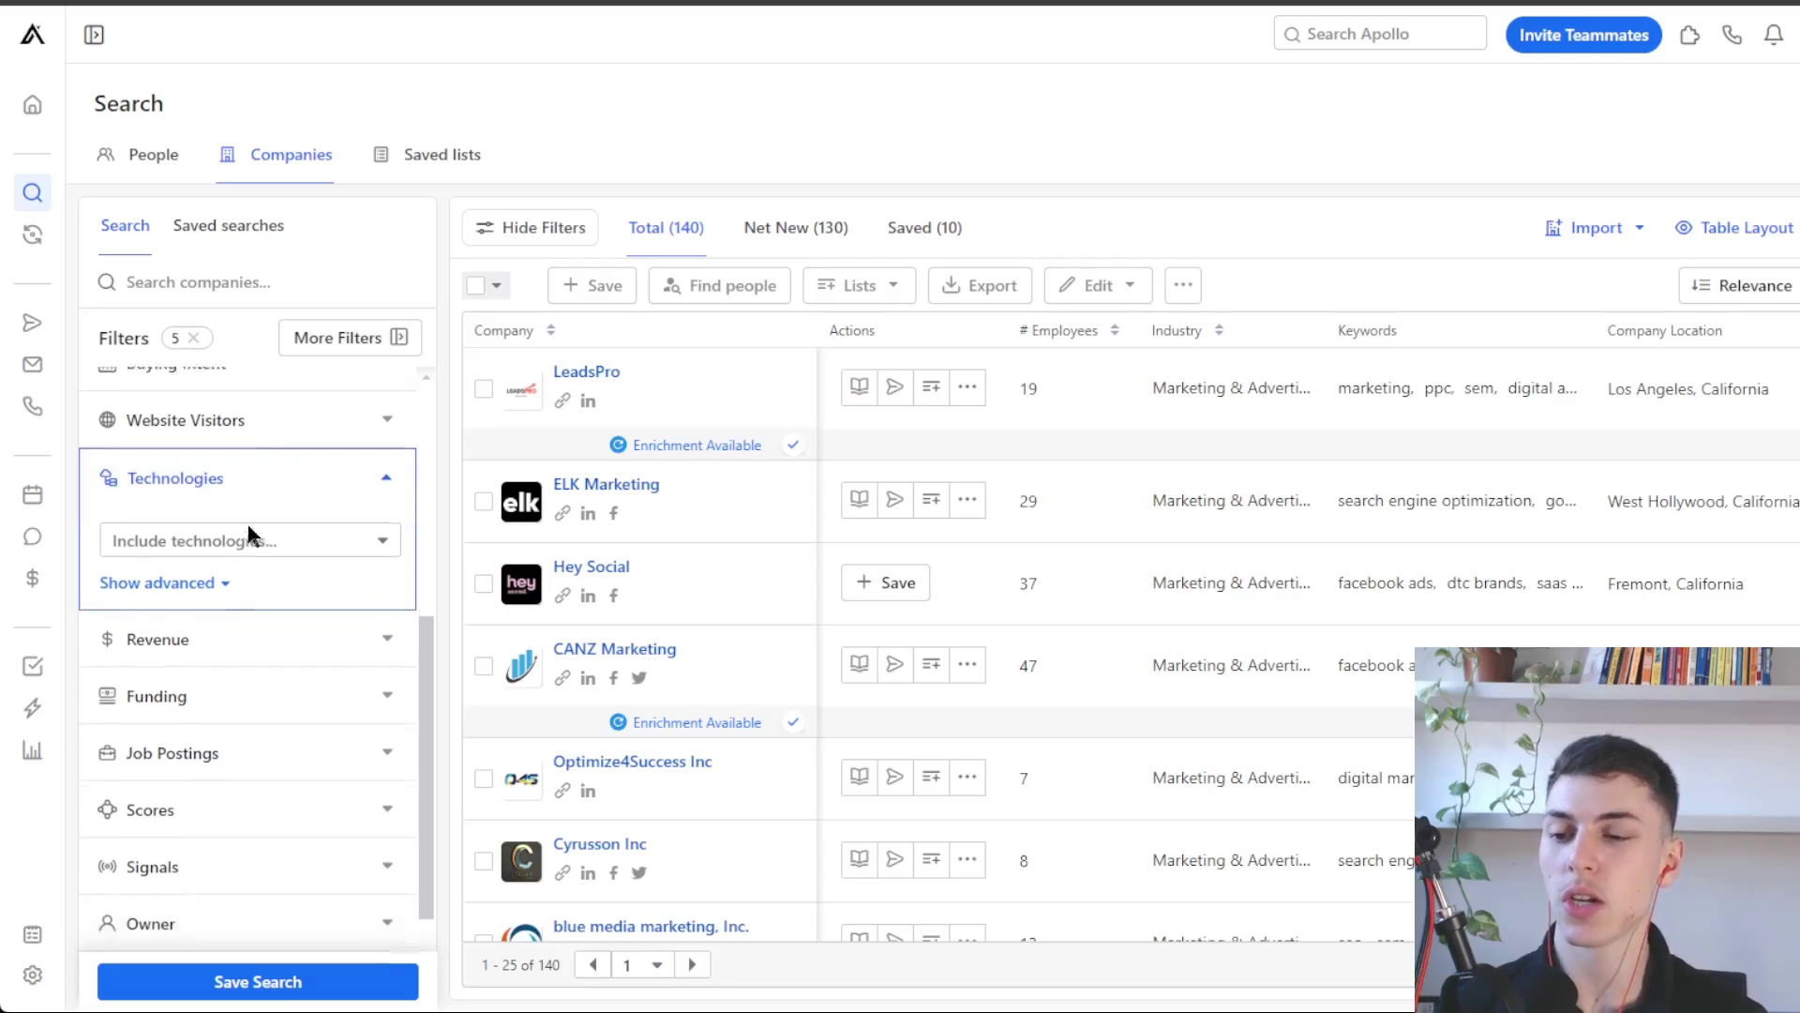
pyautogui.click(185, 525)
pyautogui.scroll(-10, 255, 651)
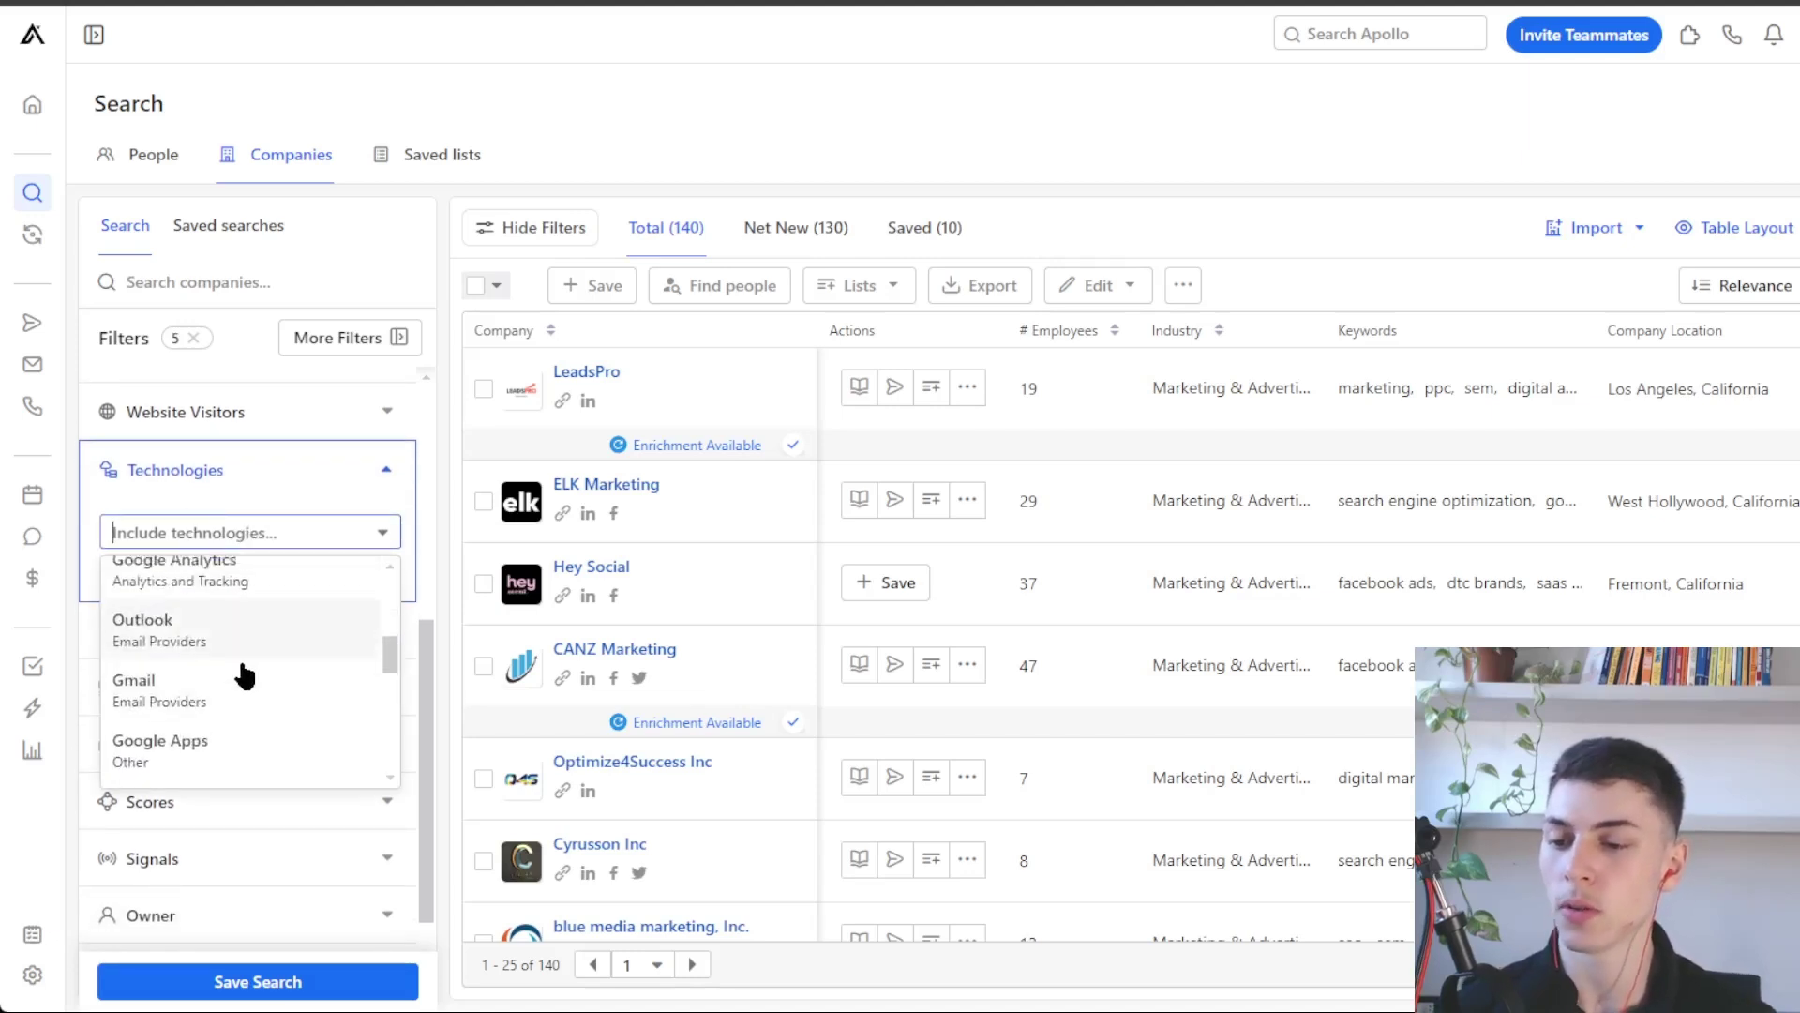
pyautogui.scroll(10, 255, 654)
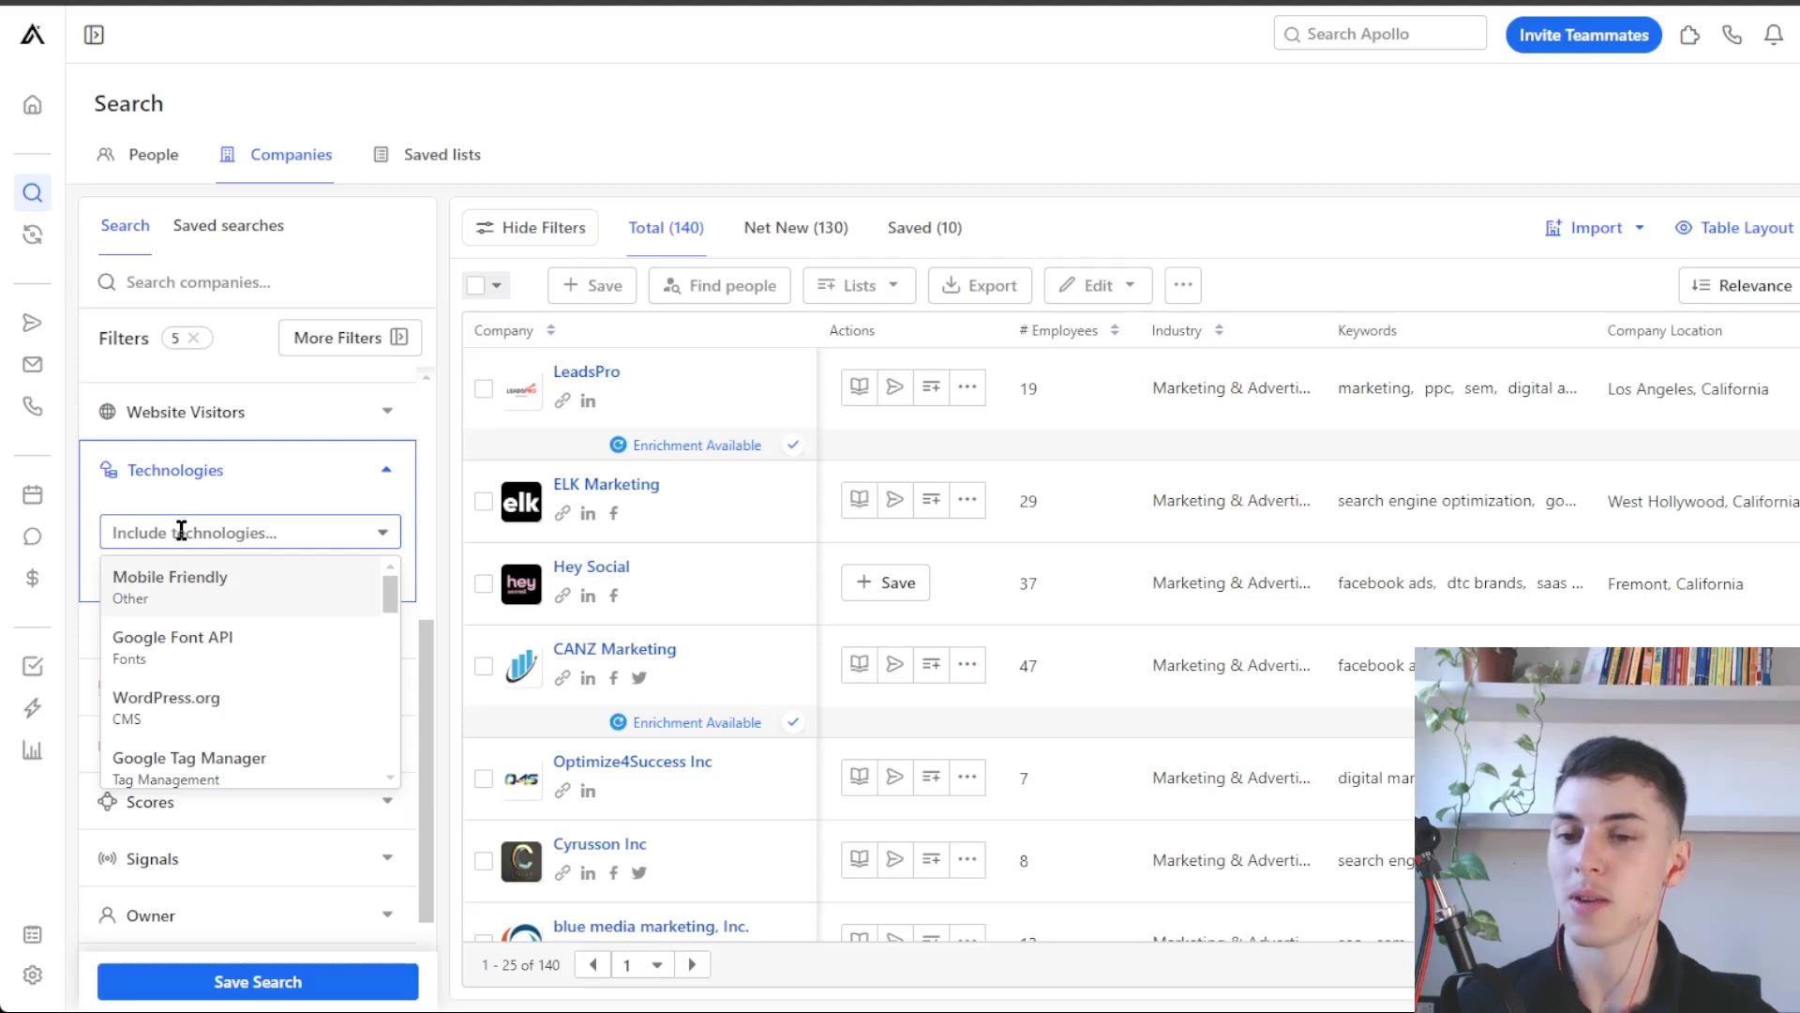
pyautogui.write('sho')
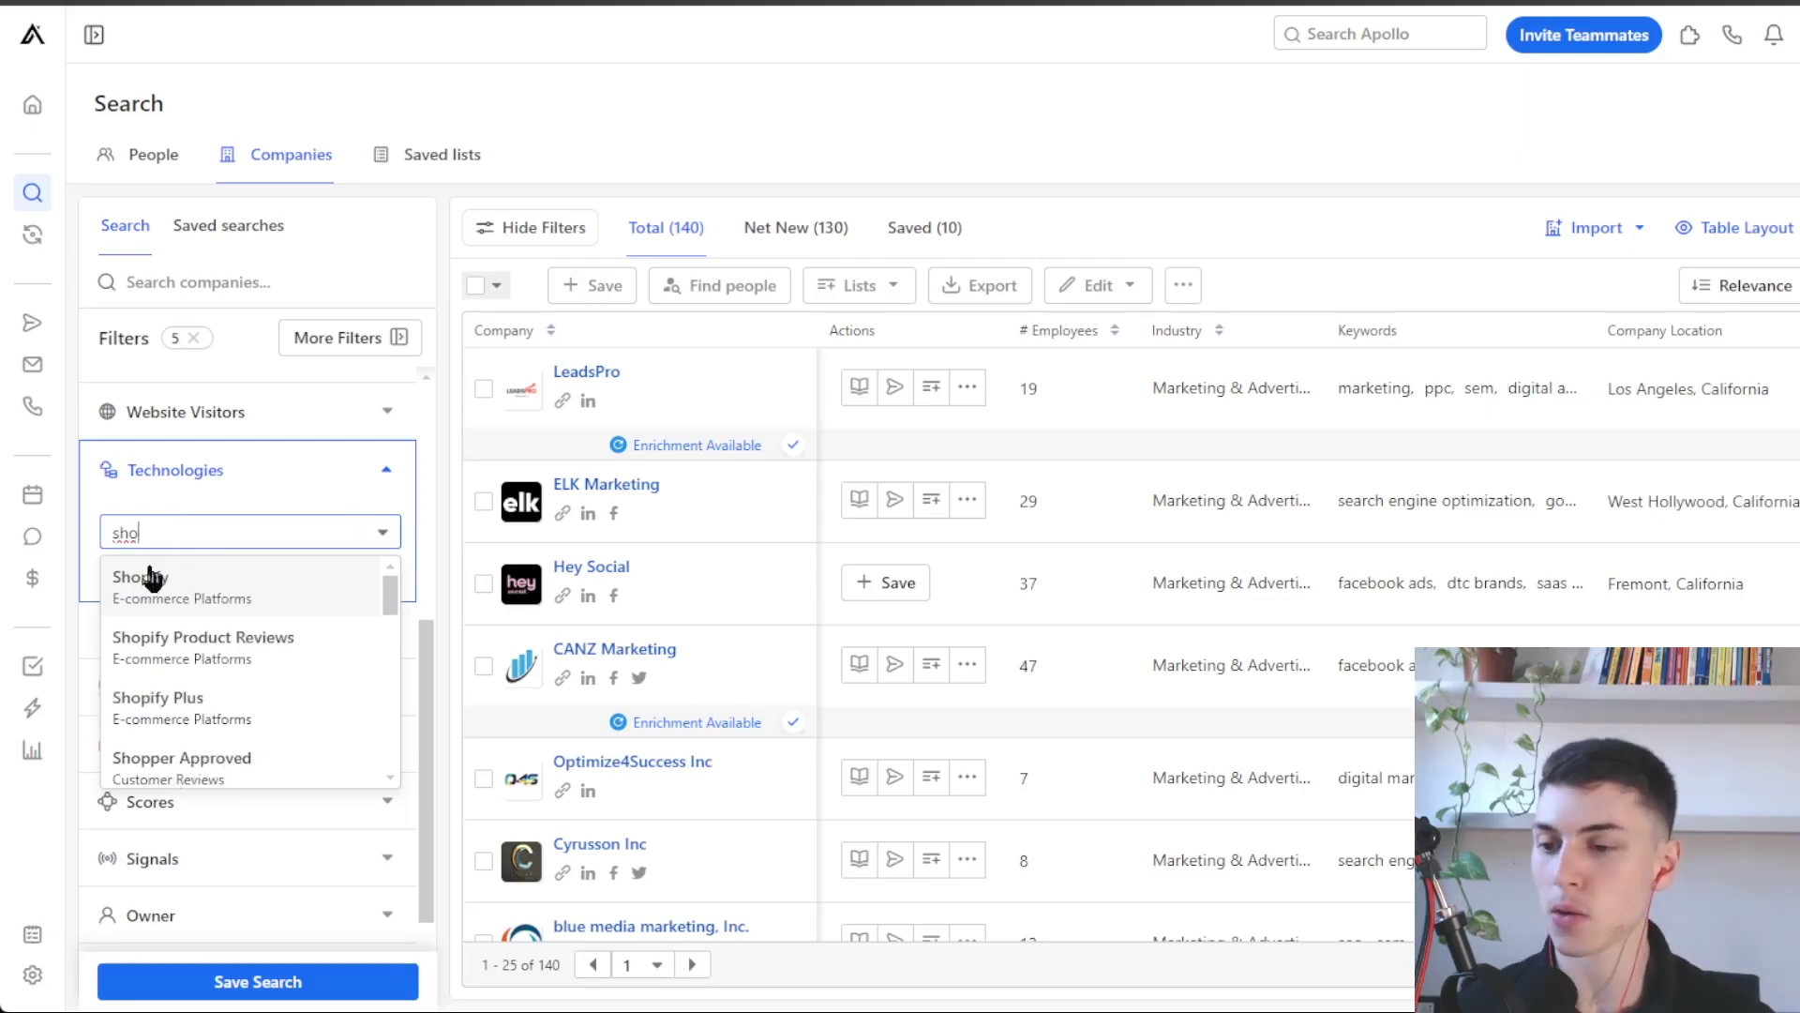
pyautogui.click(150, 577)
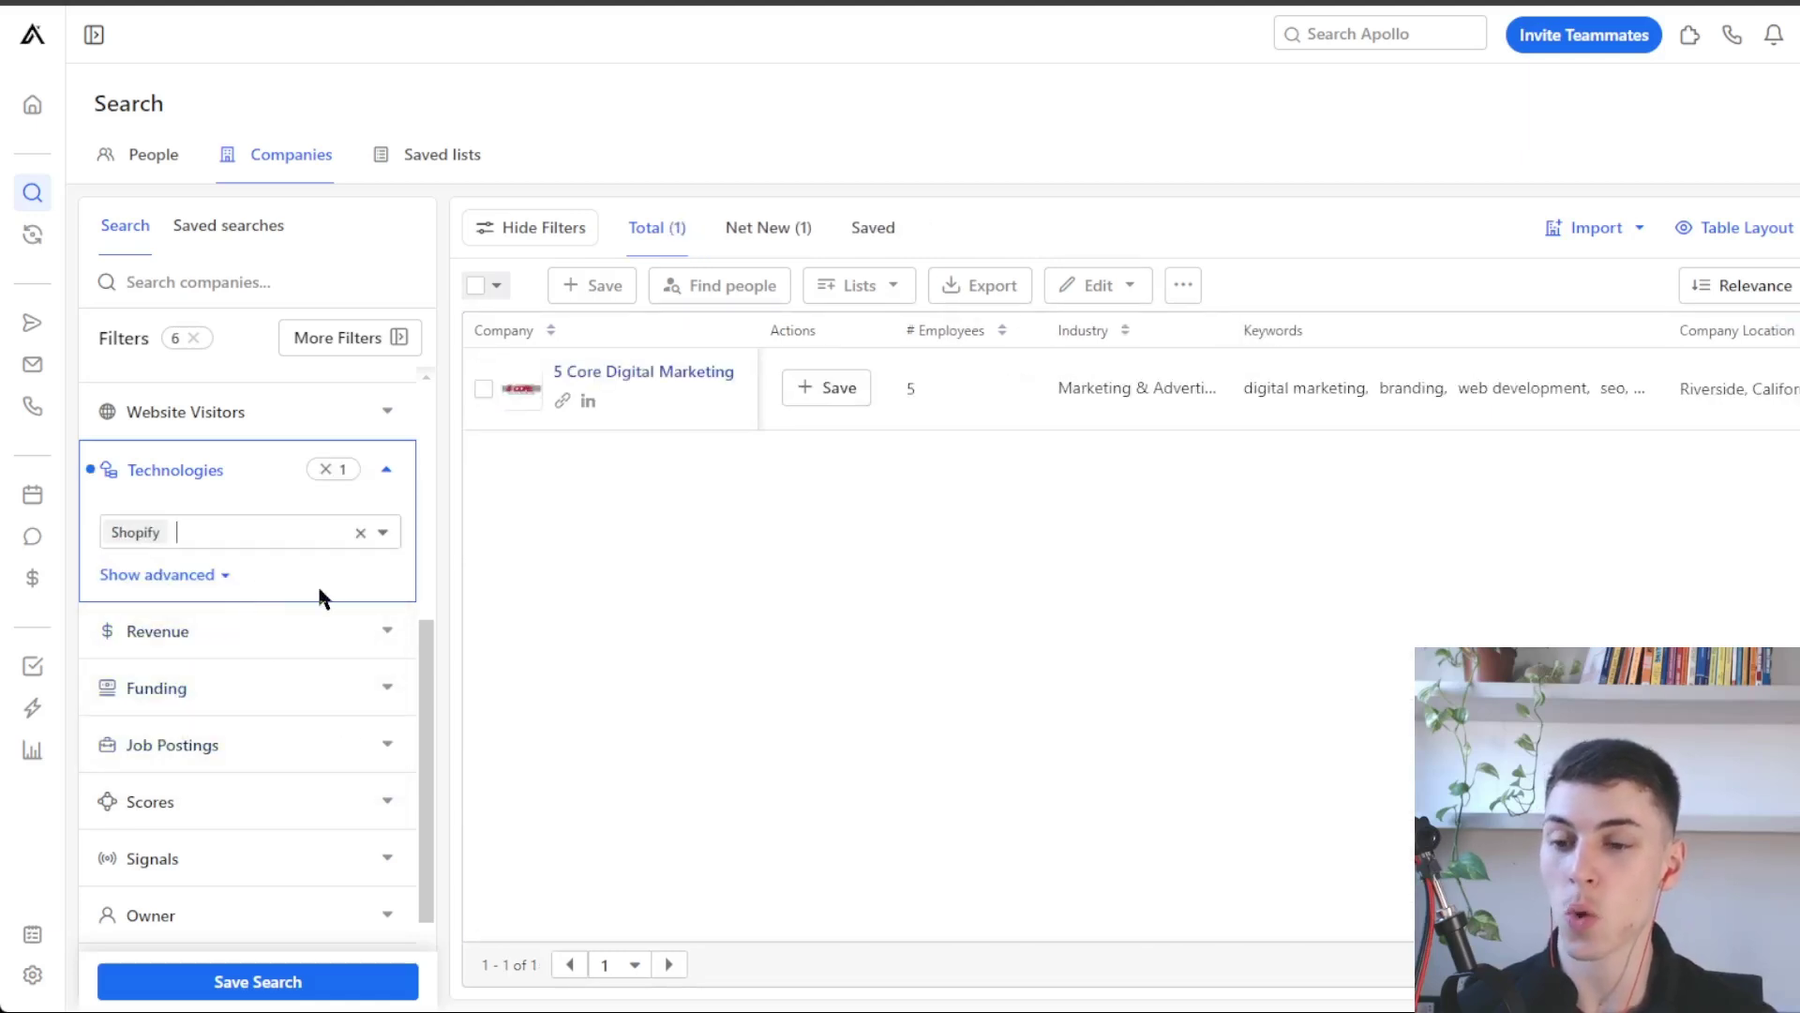
# Add Klaviyo to the included technologies alongside Shopify.
pyautogui.scroll(1, 390, 735)
pyautogui.scroll(-1, 293, 611)
pyautogui.scroll(3, 261, 586)
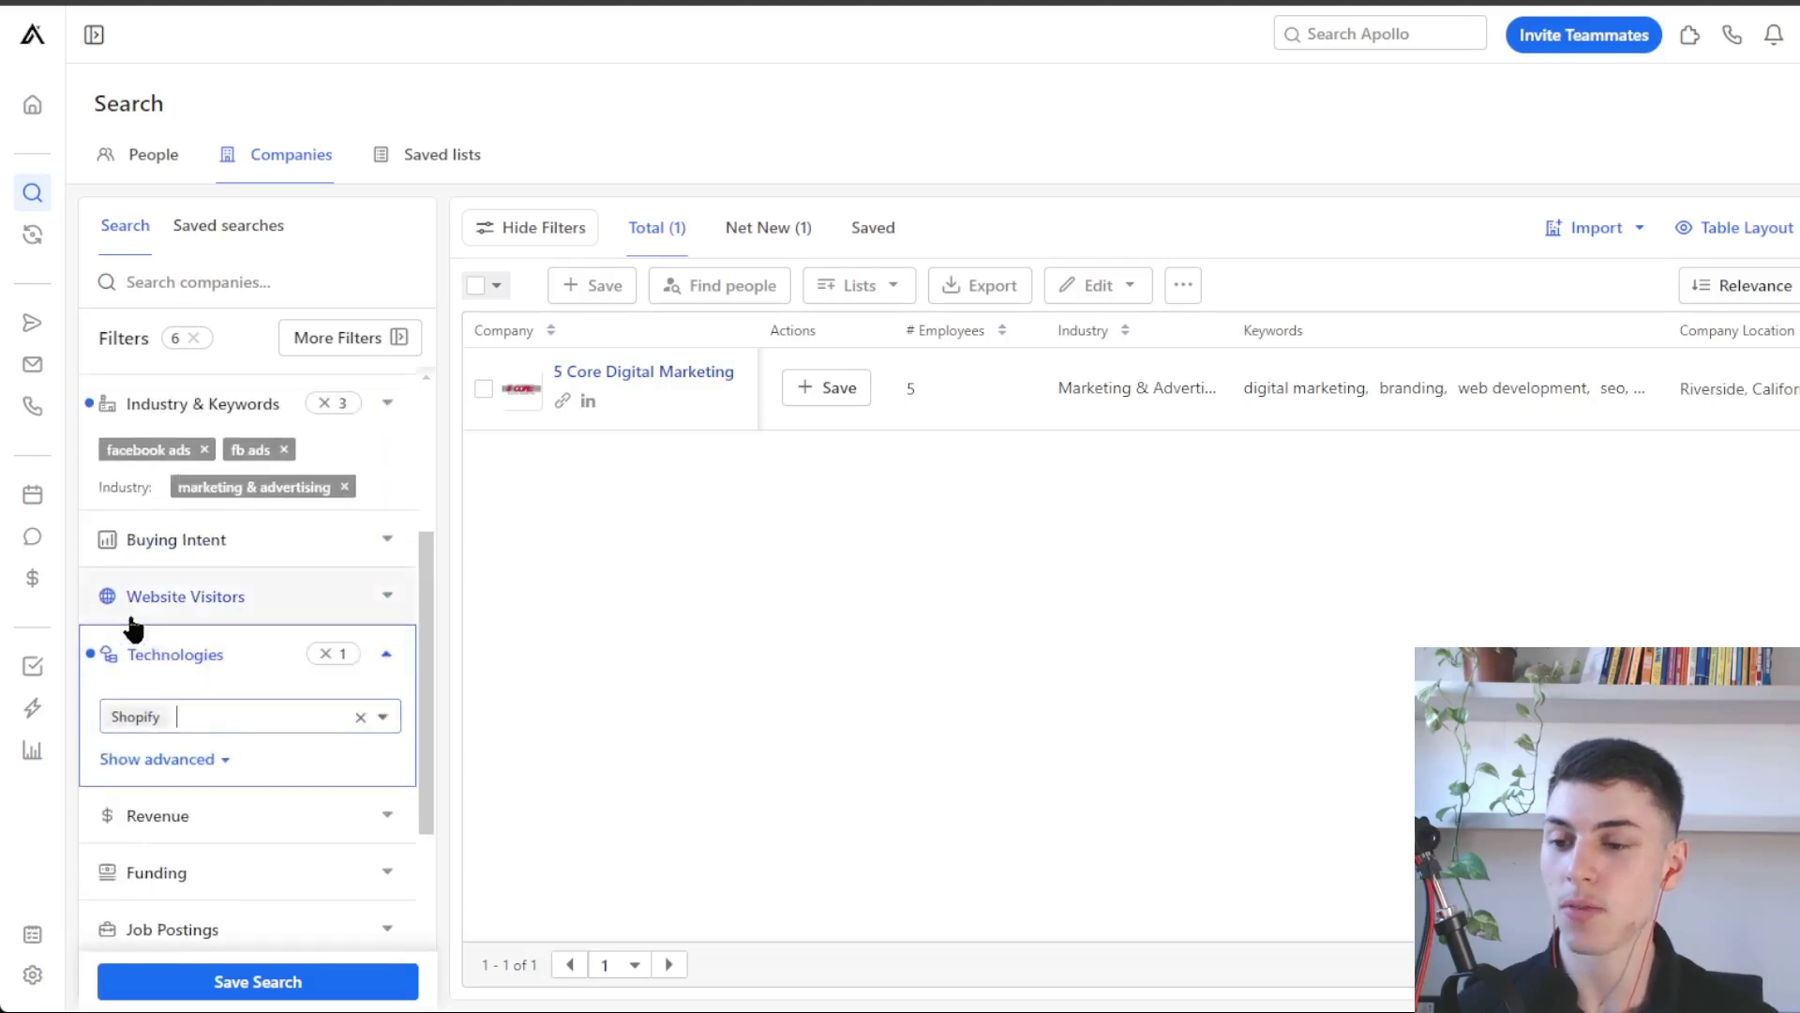
pyautogui.scroll(1, 178, 722)
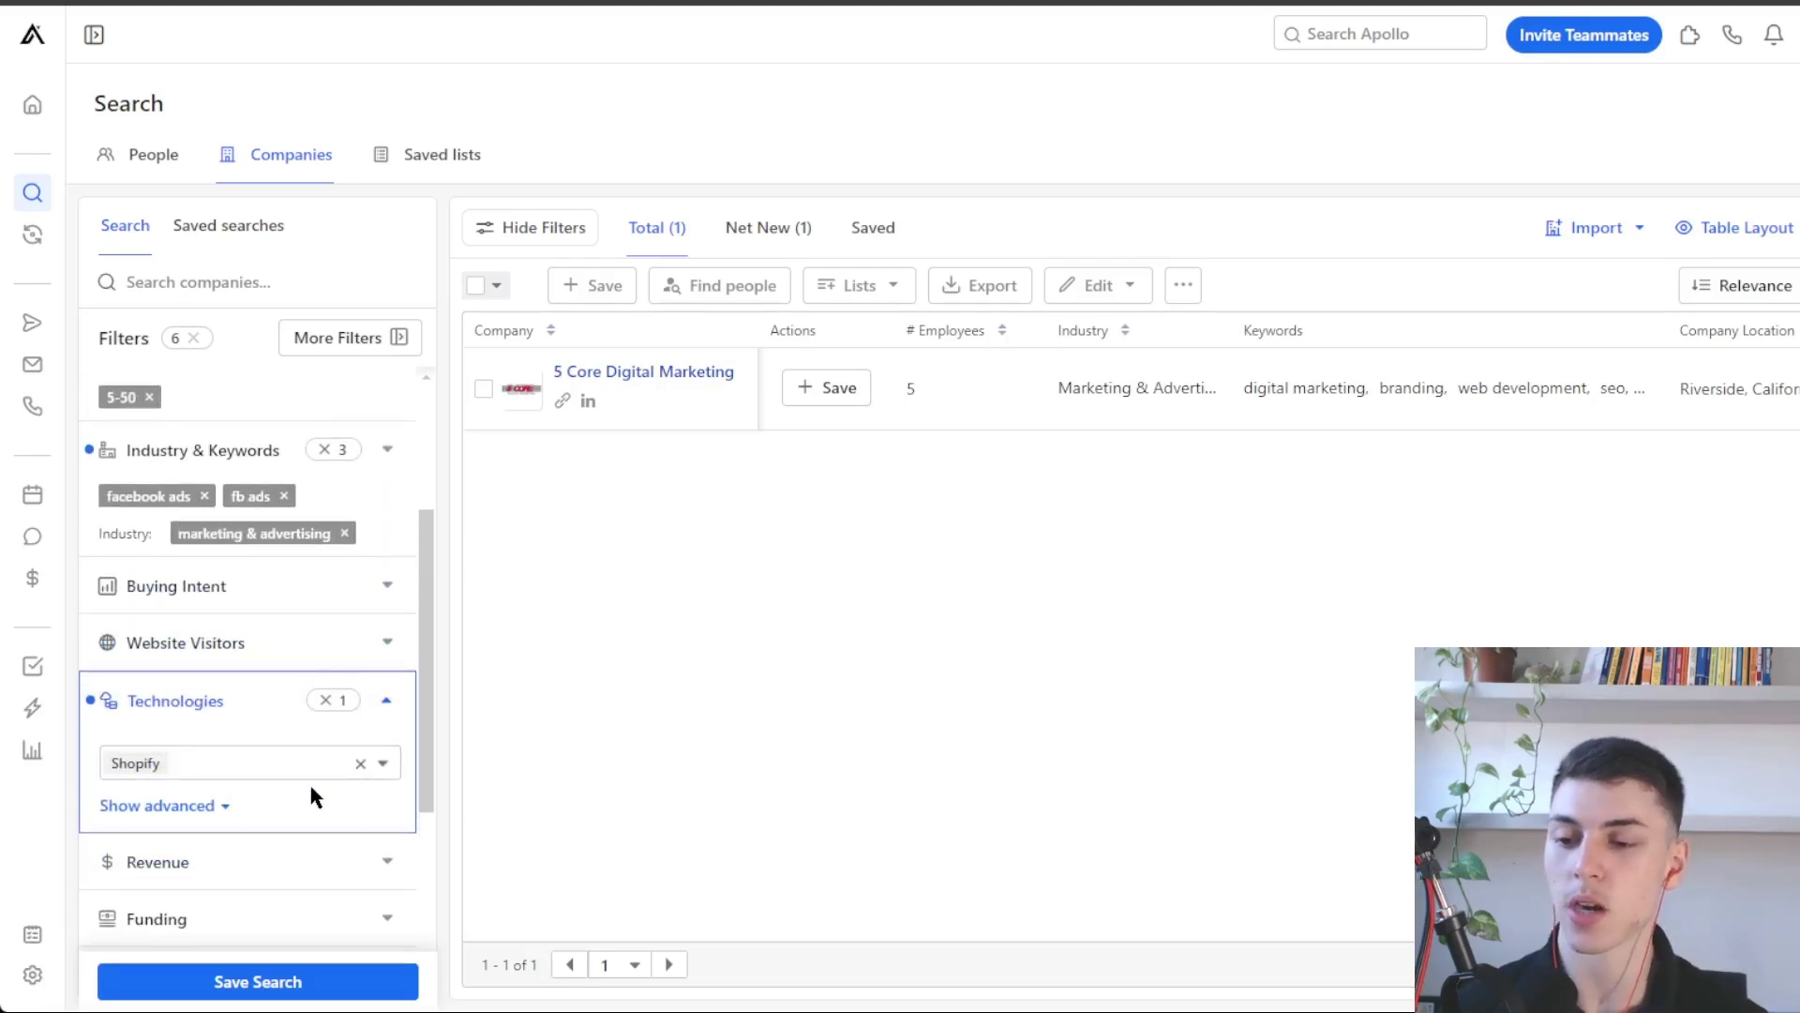
pyautogui.scroll(-1, 309, 795)
pyautogui.write('klav')
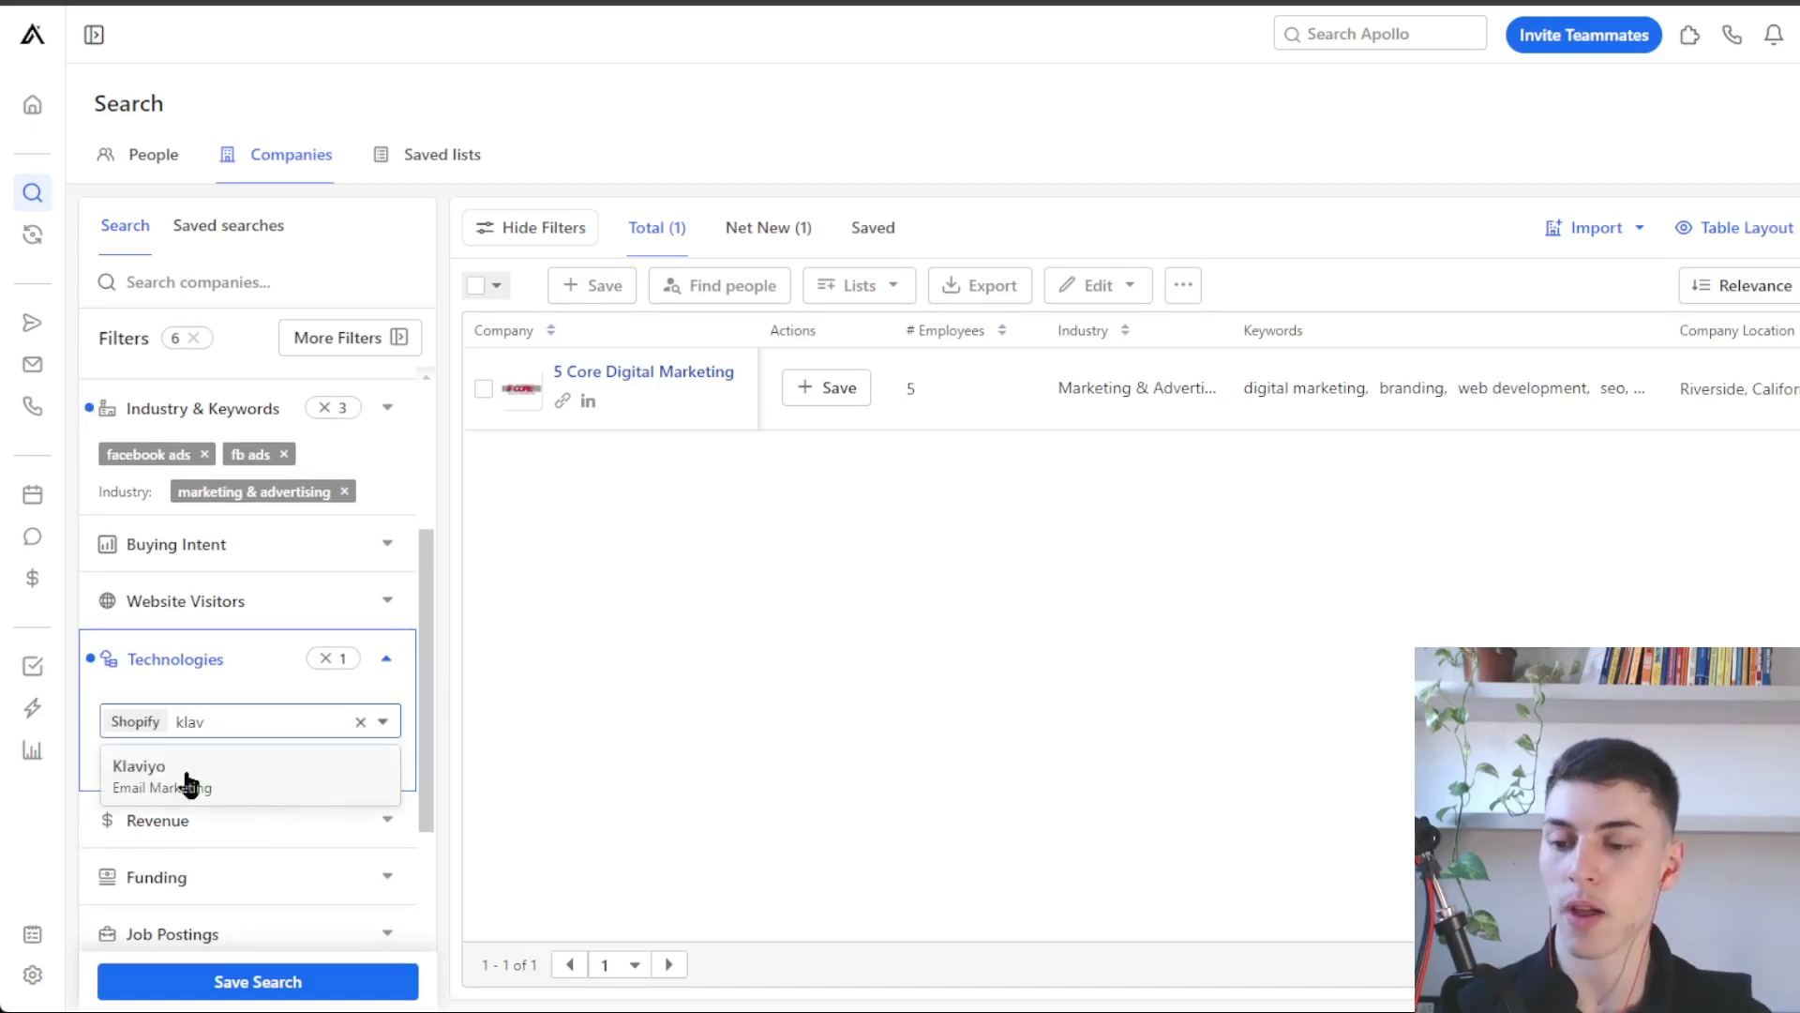
pyautogui.click(173, 763)
pyautogui.scroll(-1, 293, 813)
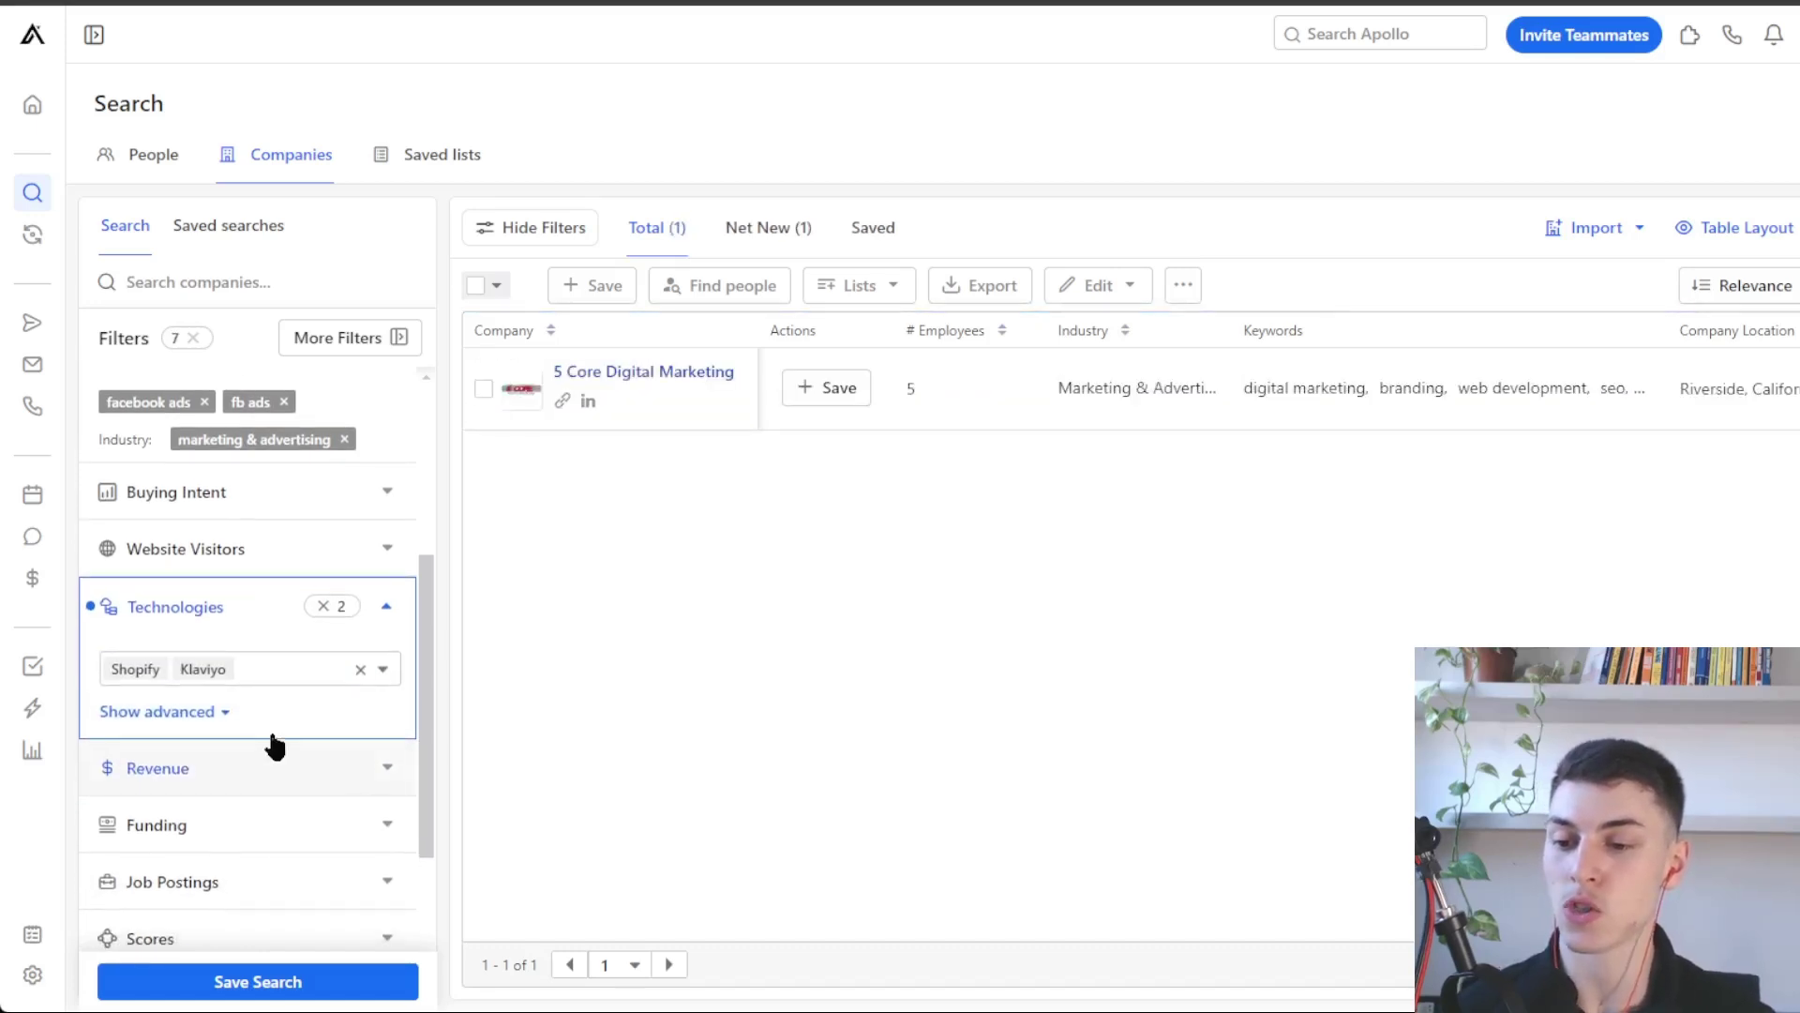
# Clear all applied company filters and collapse the Technologies section.
pyautogui.scroll(5, 356, 647)
pyautogui.scroll(2, 322, 666)
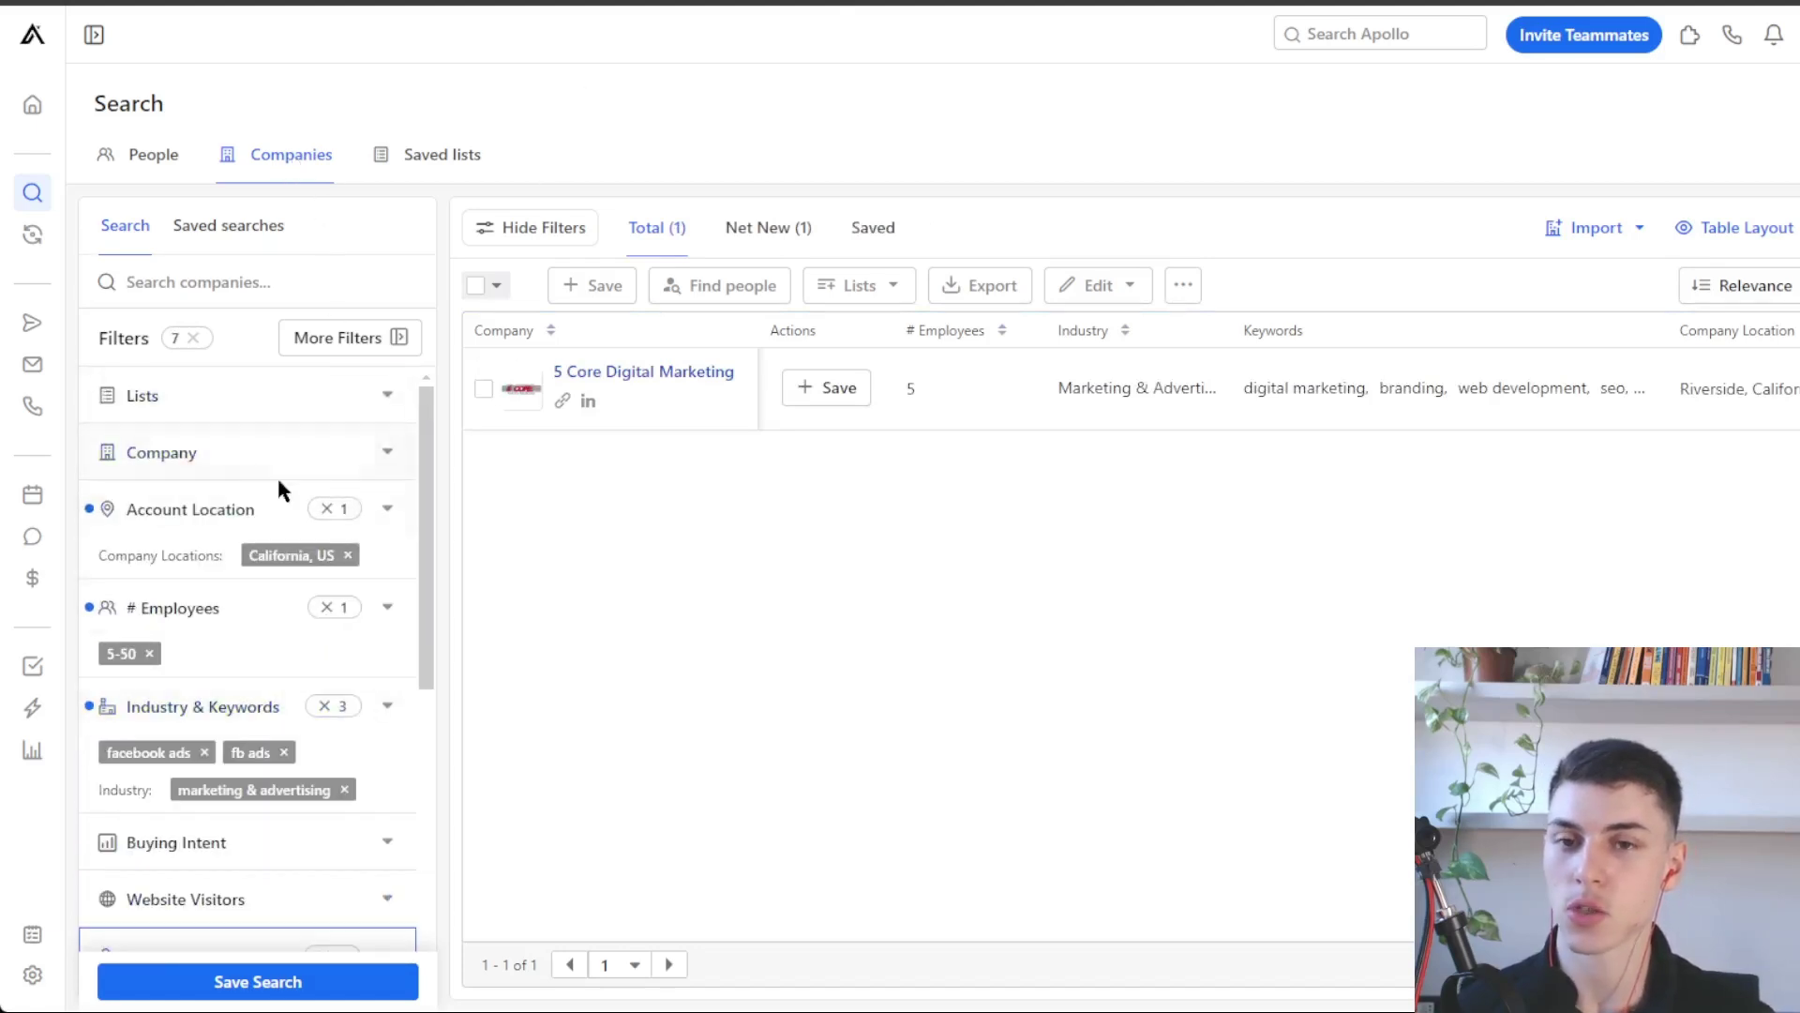
pyautogui.click(193, 339)
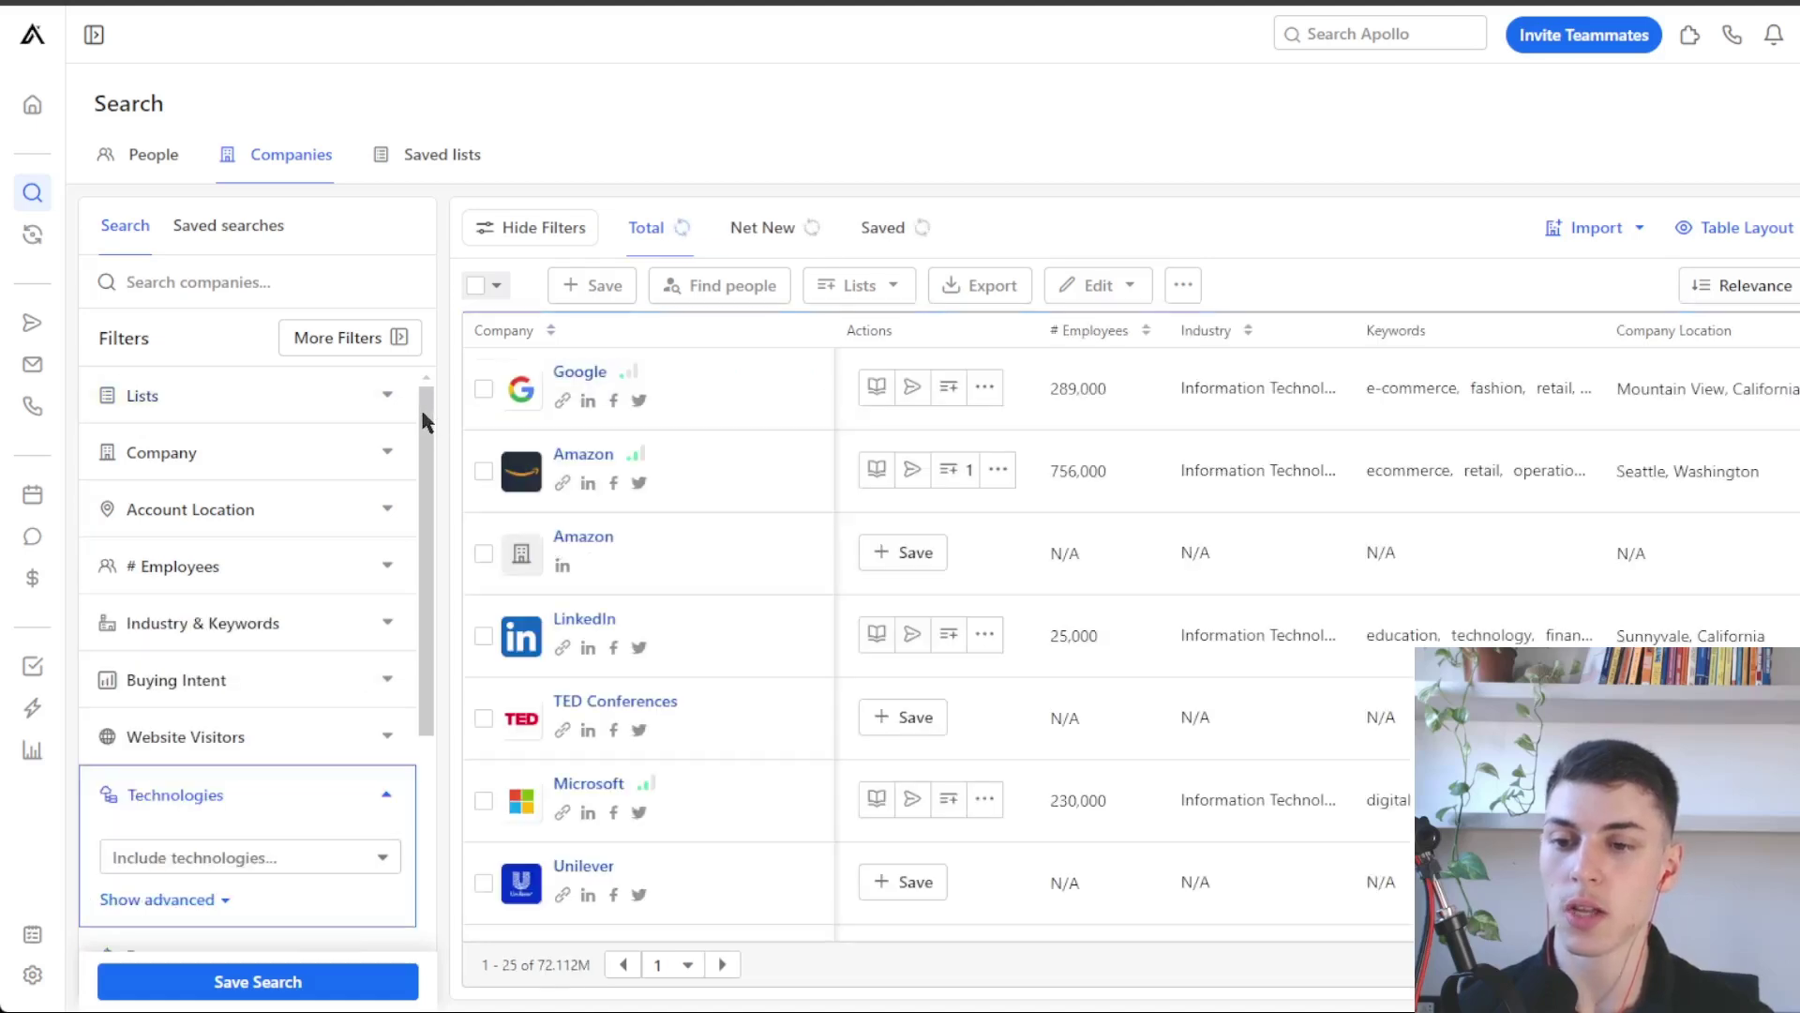
pyautogui.scroll(-1, 305, 696)
pyautogui.click(261, 767)
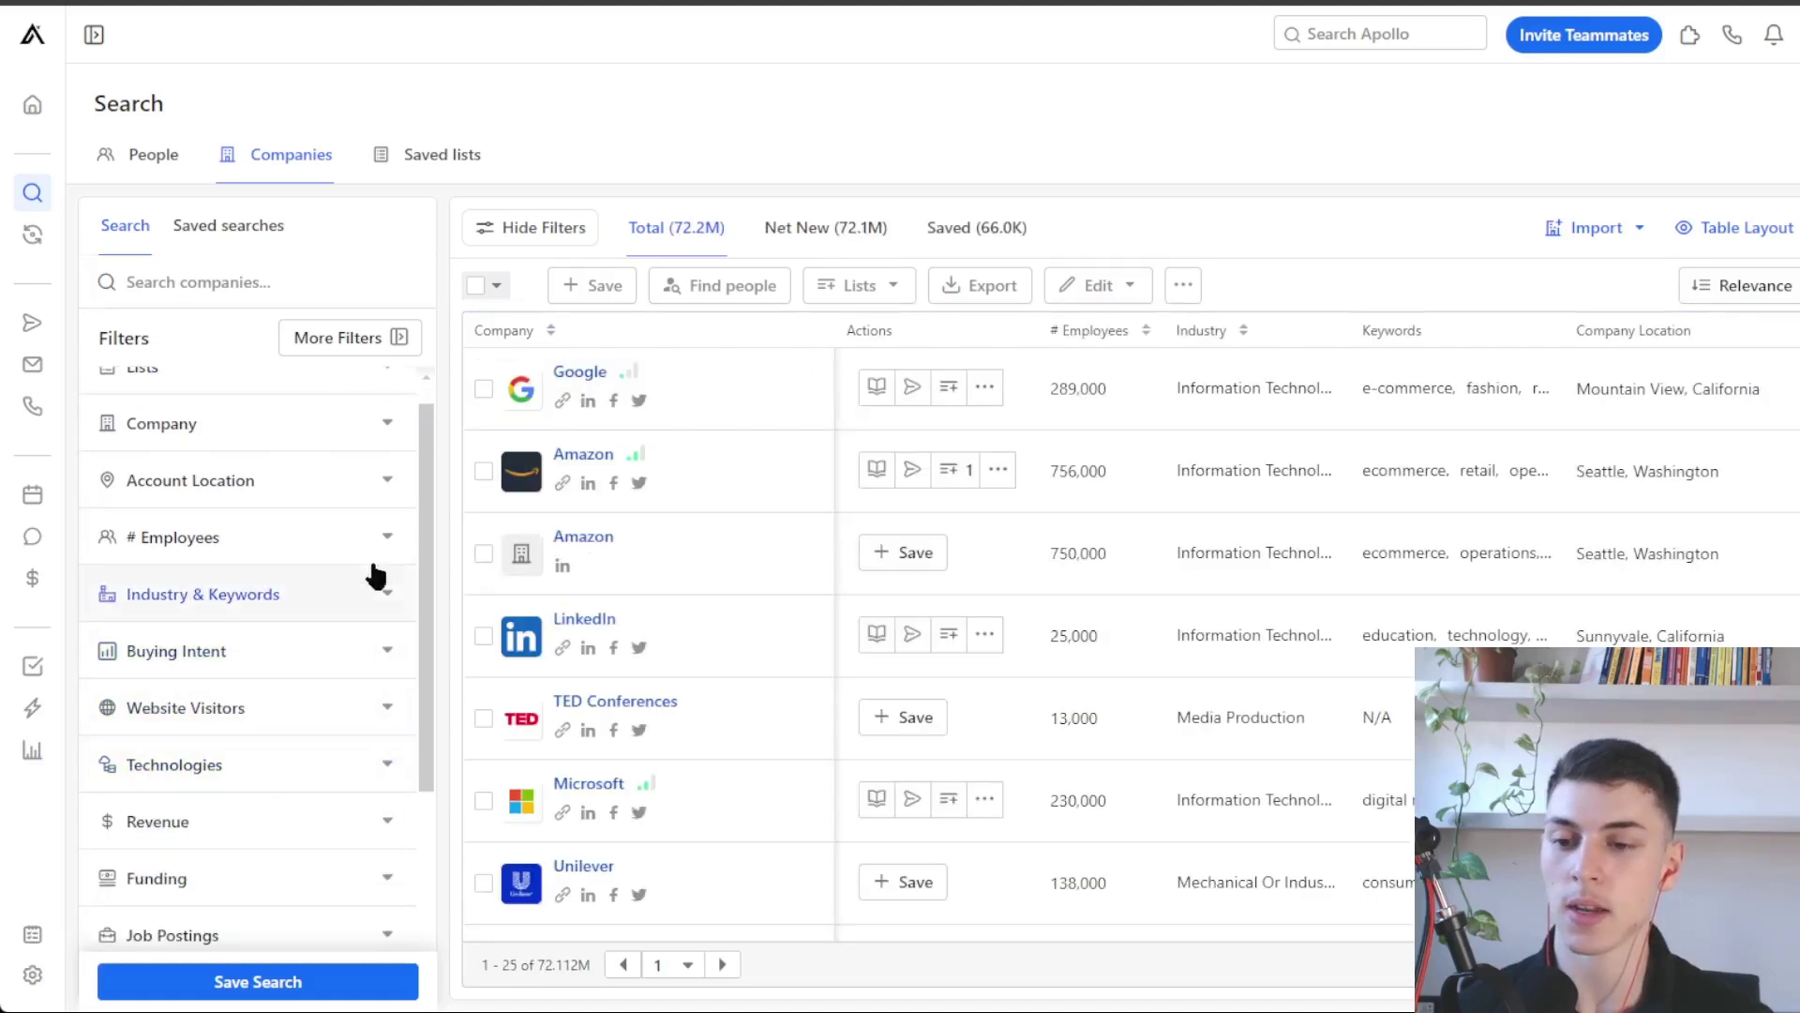
pyautogui.scroll(1, 427, 403)
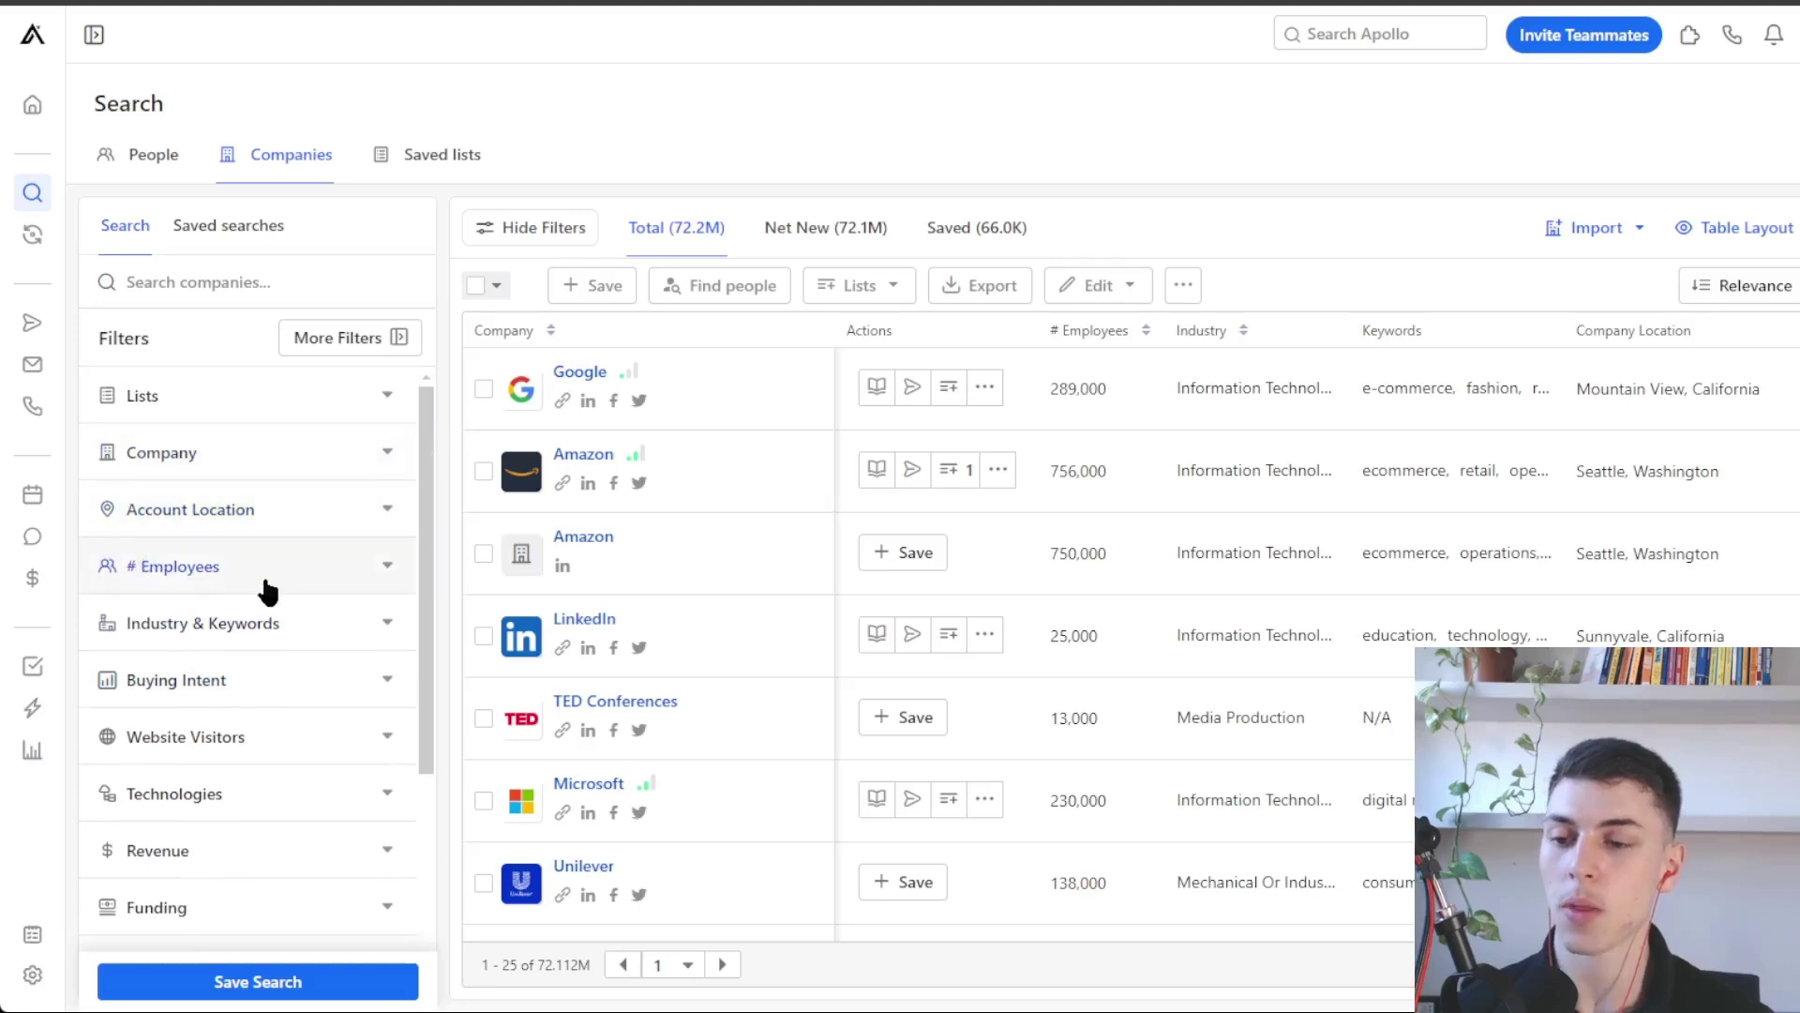
pyautogui.scroll(-1, 276, 600)
pyautogui.scroll(-5, 284, 605)
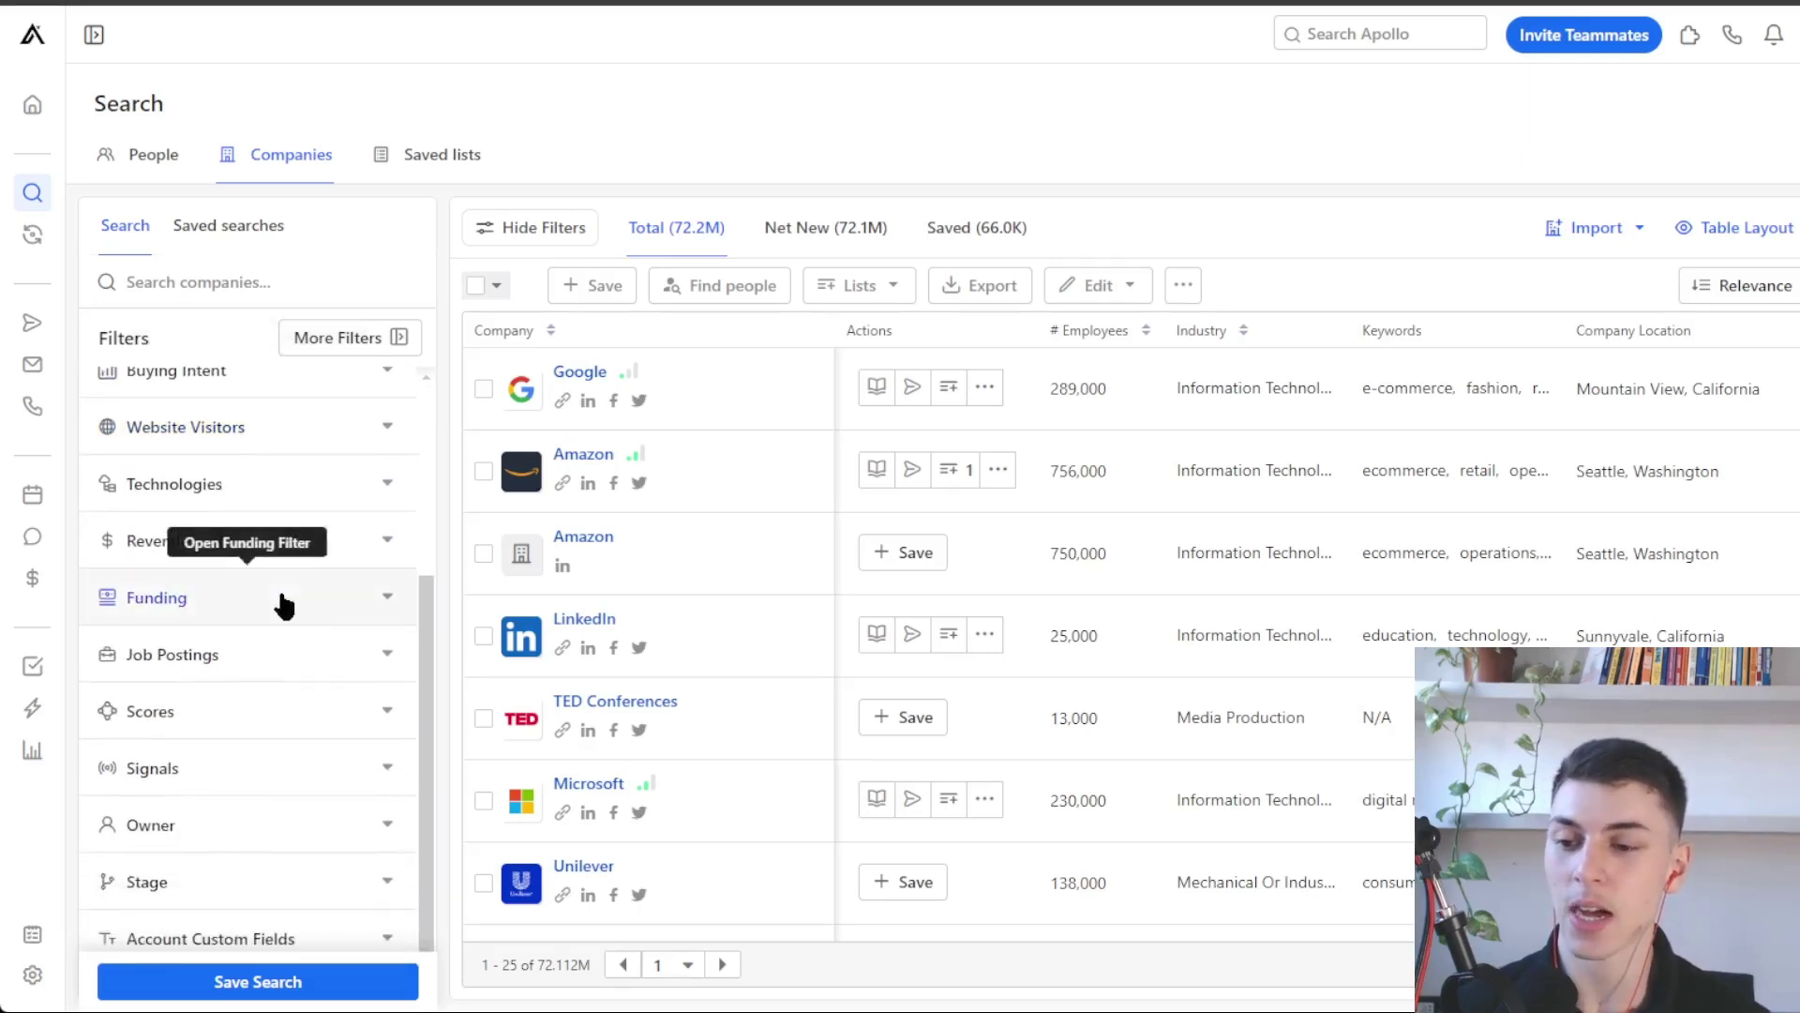
pyautogui.scroll(-1, 282, 787)
pyautogui.scroll(6, 313, 622)
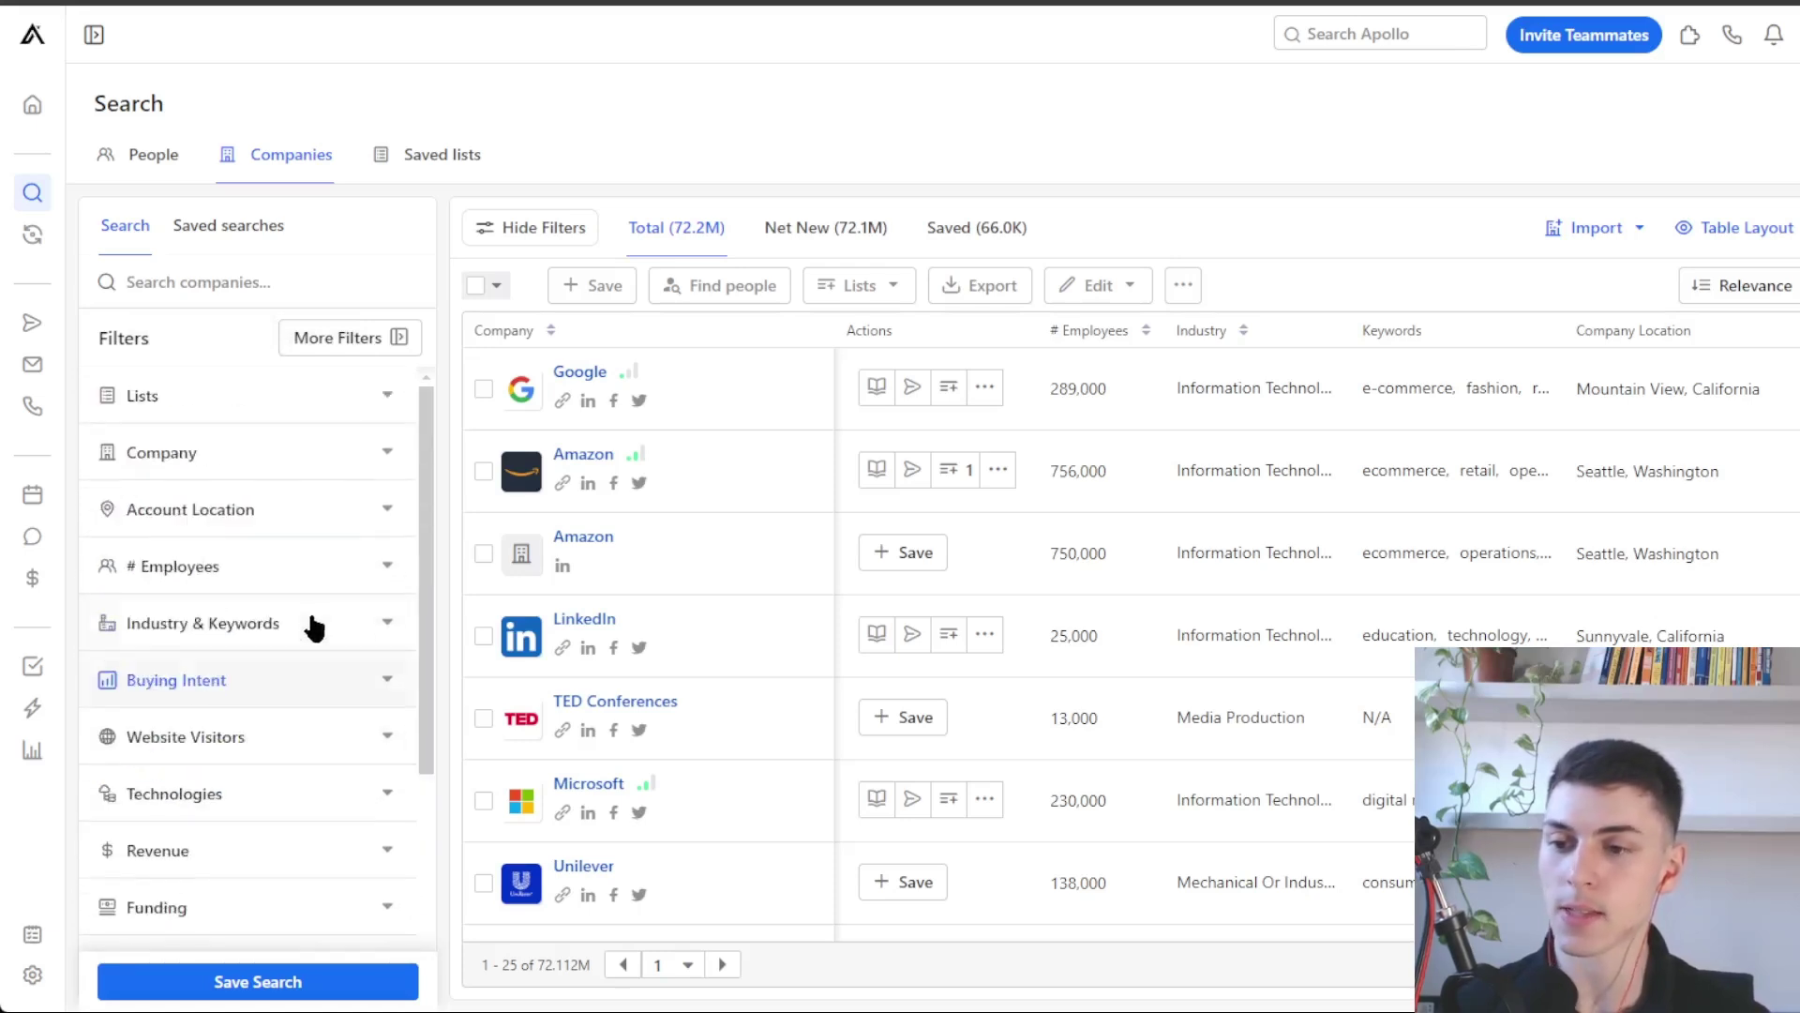
# Set a custom employee count range with a minimum of 5 and a maximum of 50, and collapse the filter.
pyautogui.scroll(-2, 338, 563)
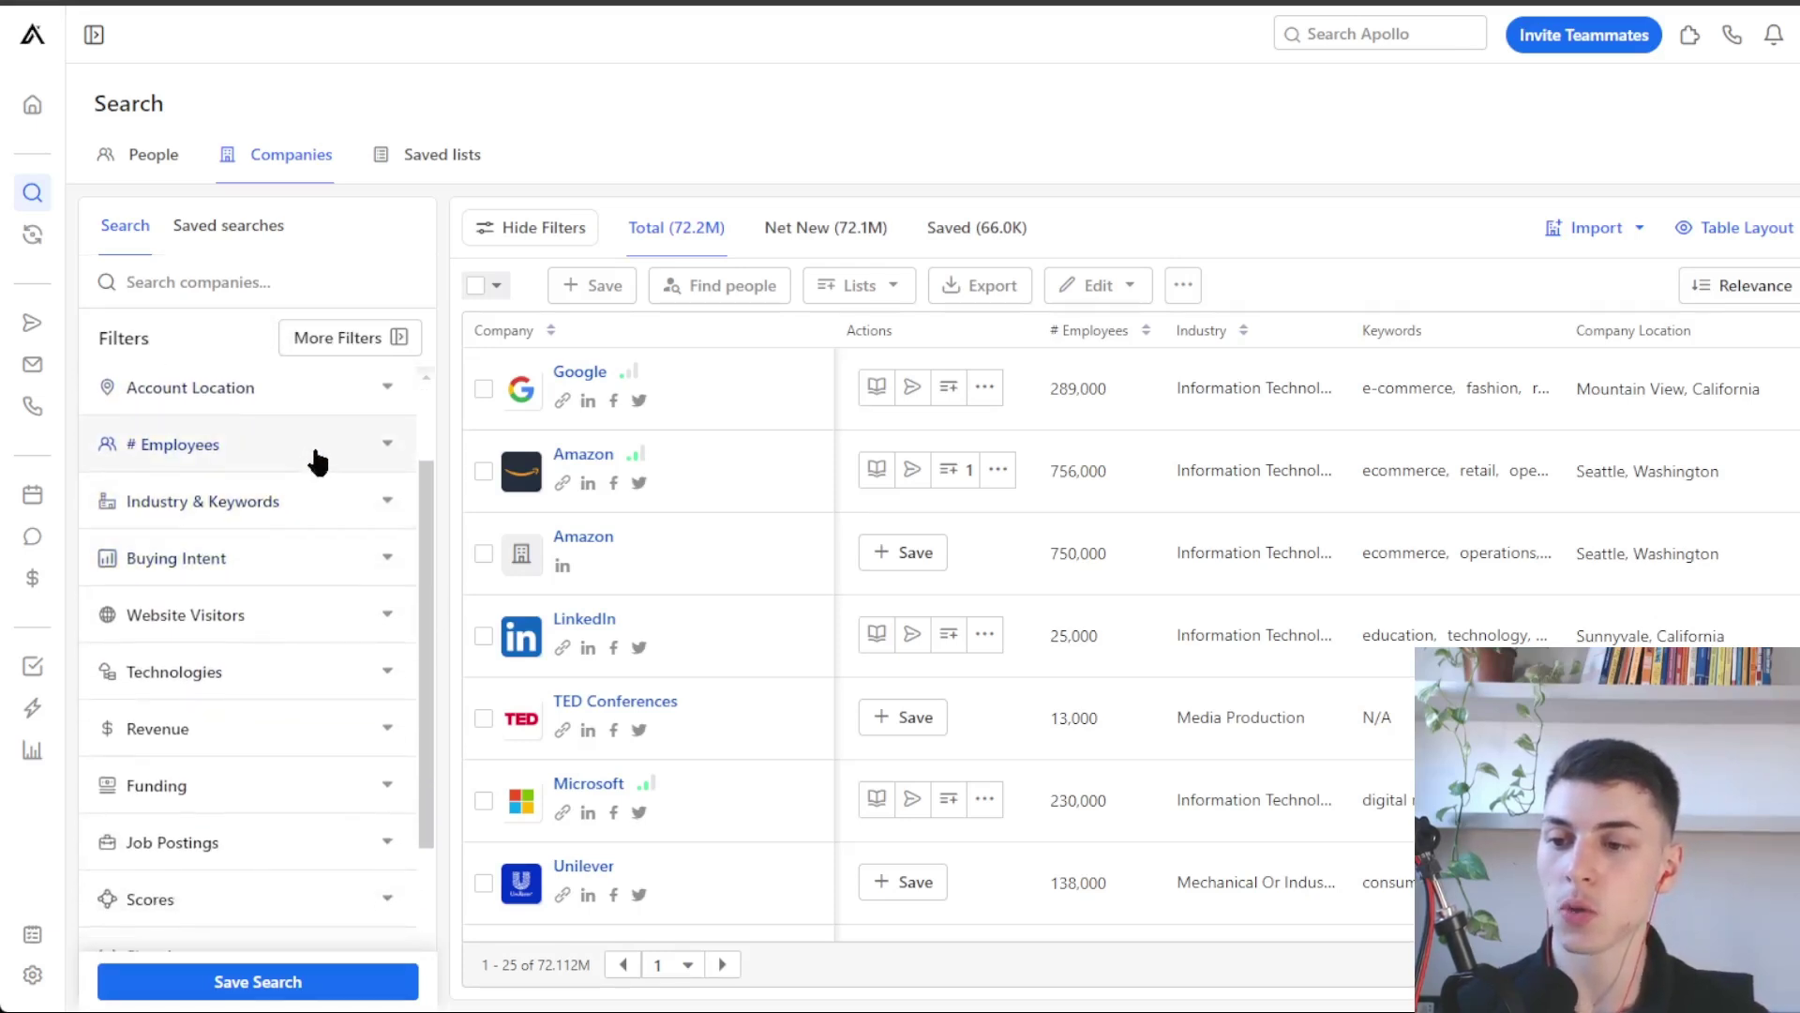
pyautogui.click(313, 456)
pyautogui.scroll(-4, 310, 548)
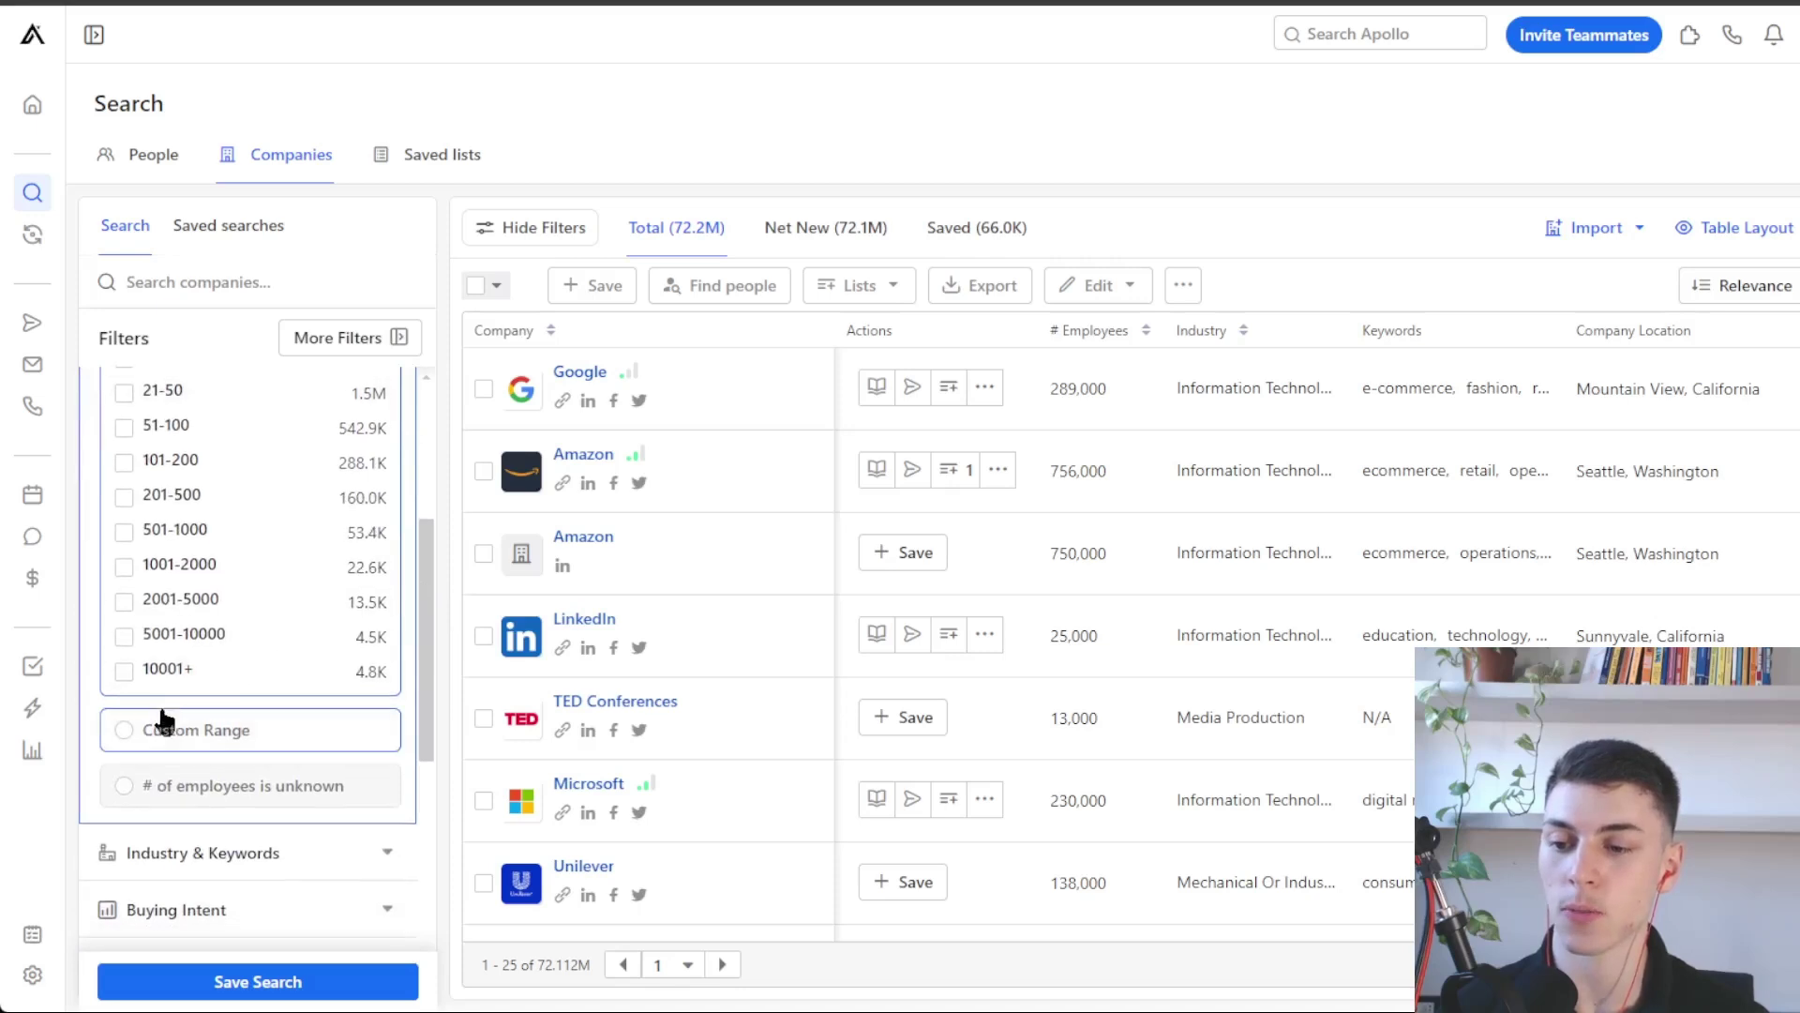
pyautogui.click(161, 726)
pyautogui.scroll(3, 183, 647)
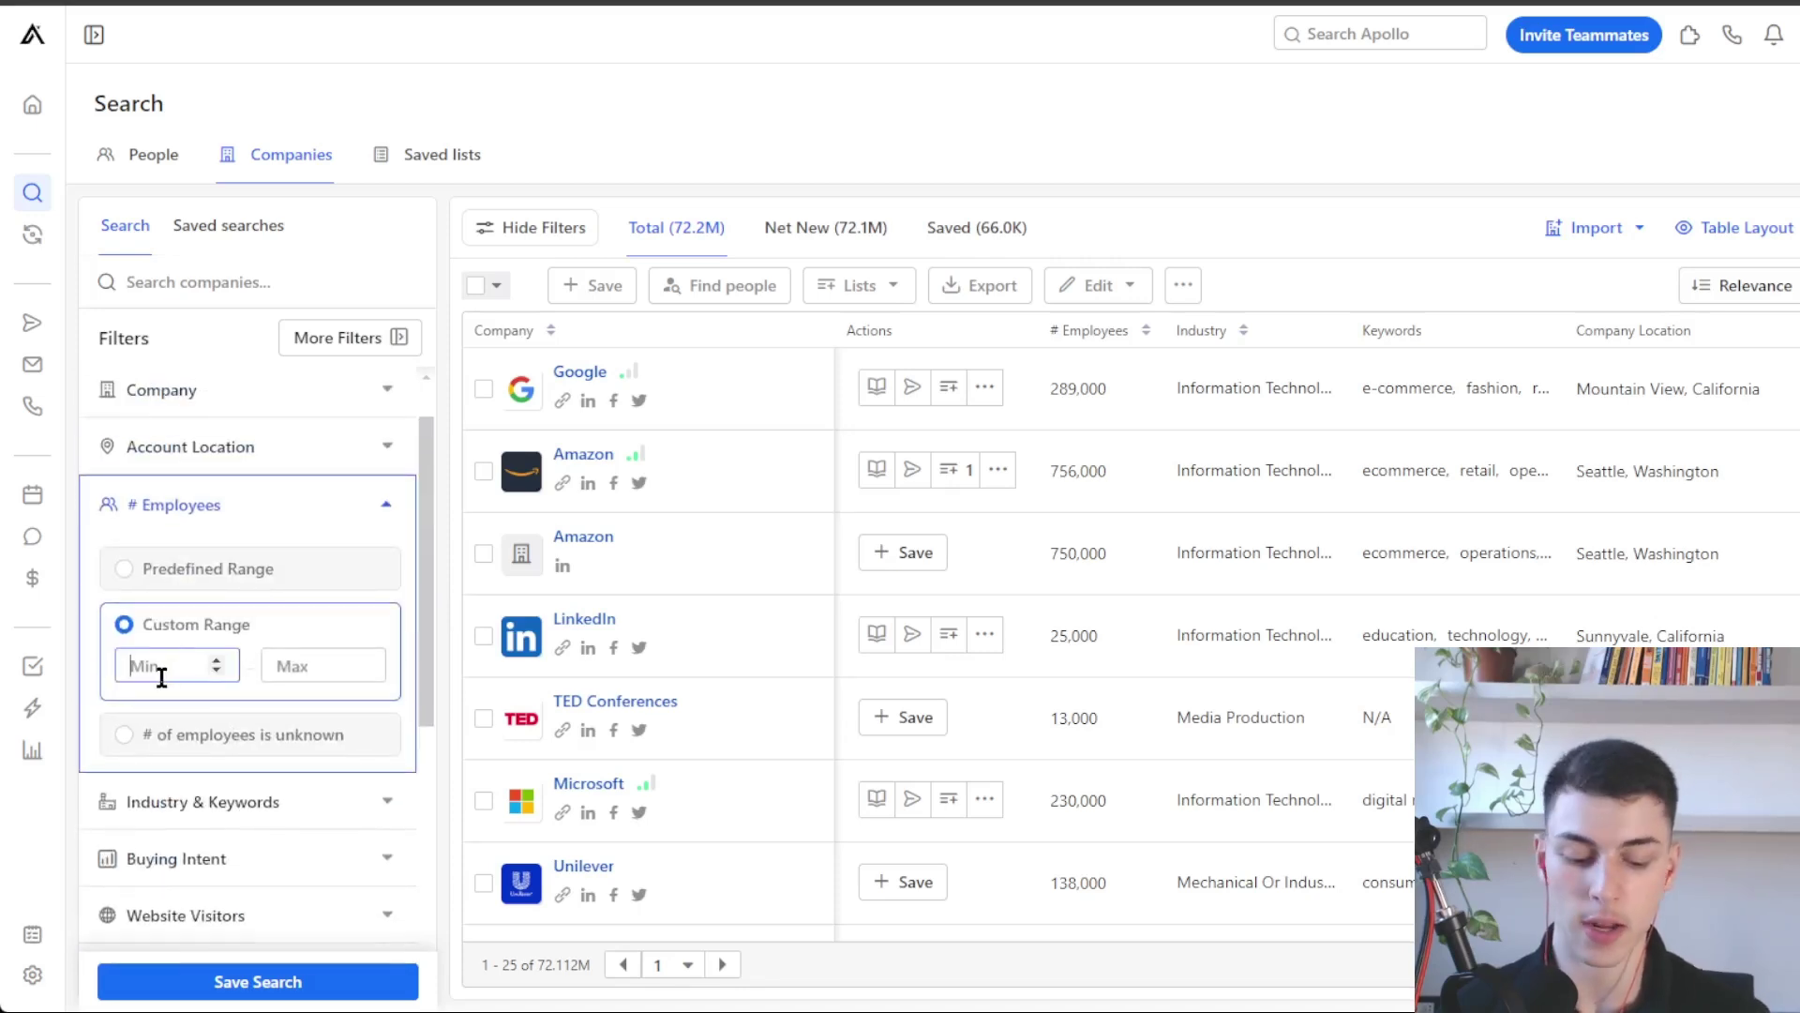
pyautogui.click(162, 676)
pyautogui.write('5')
pyautogui.press('Tab')
pyautogui.write('50')
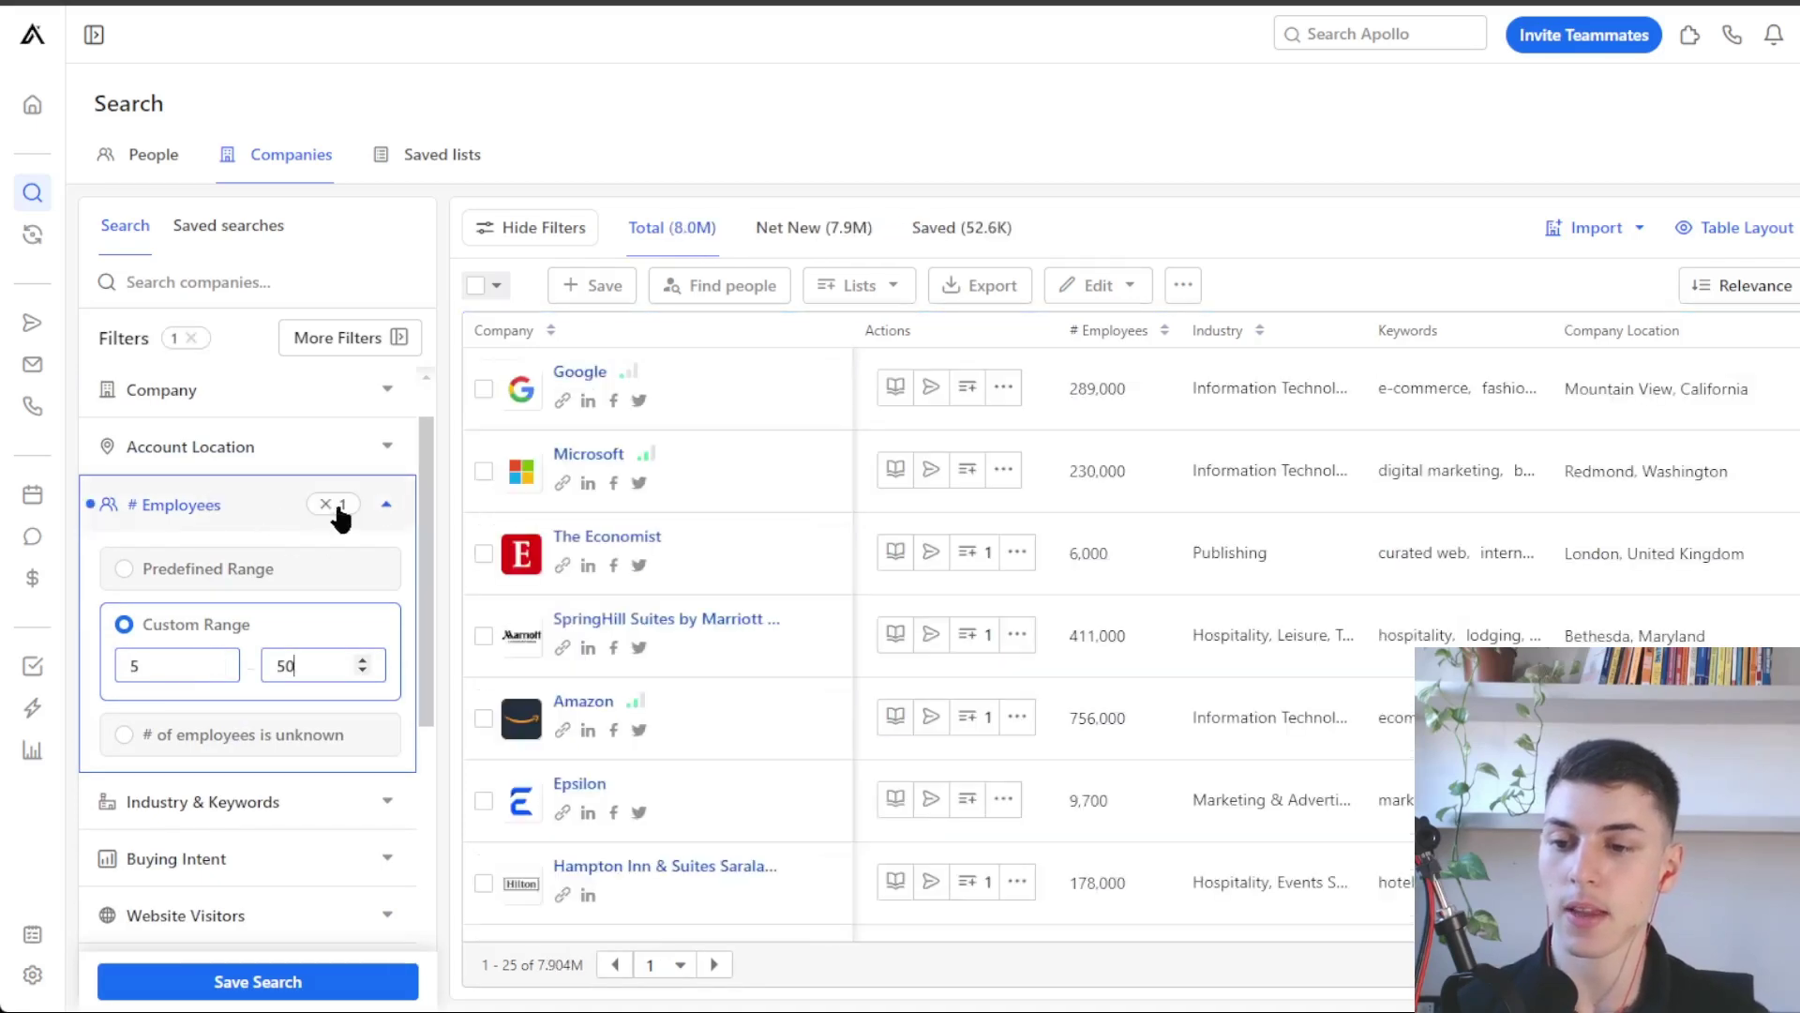
pyautogui.click(421, 472)
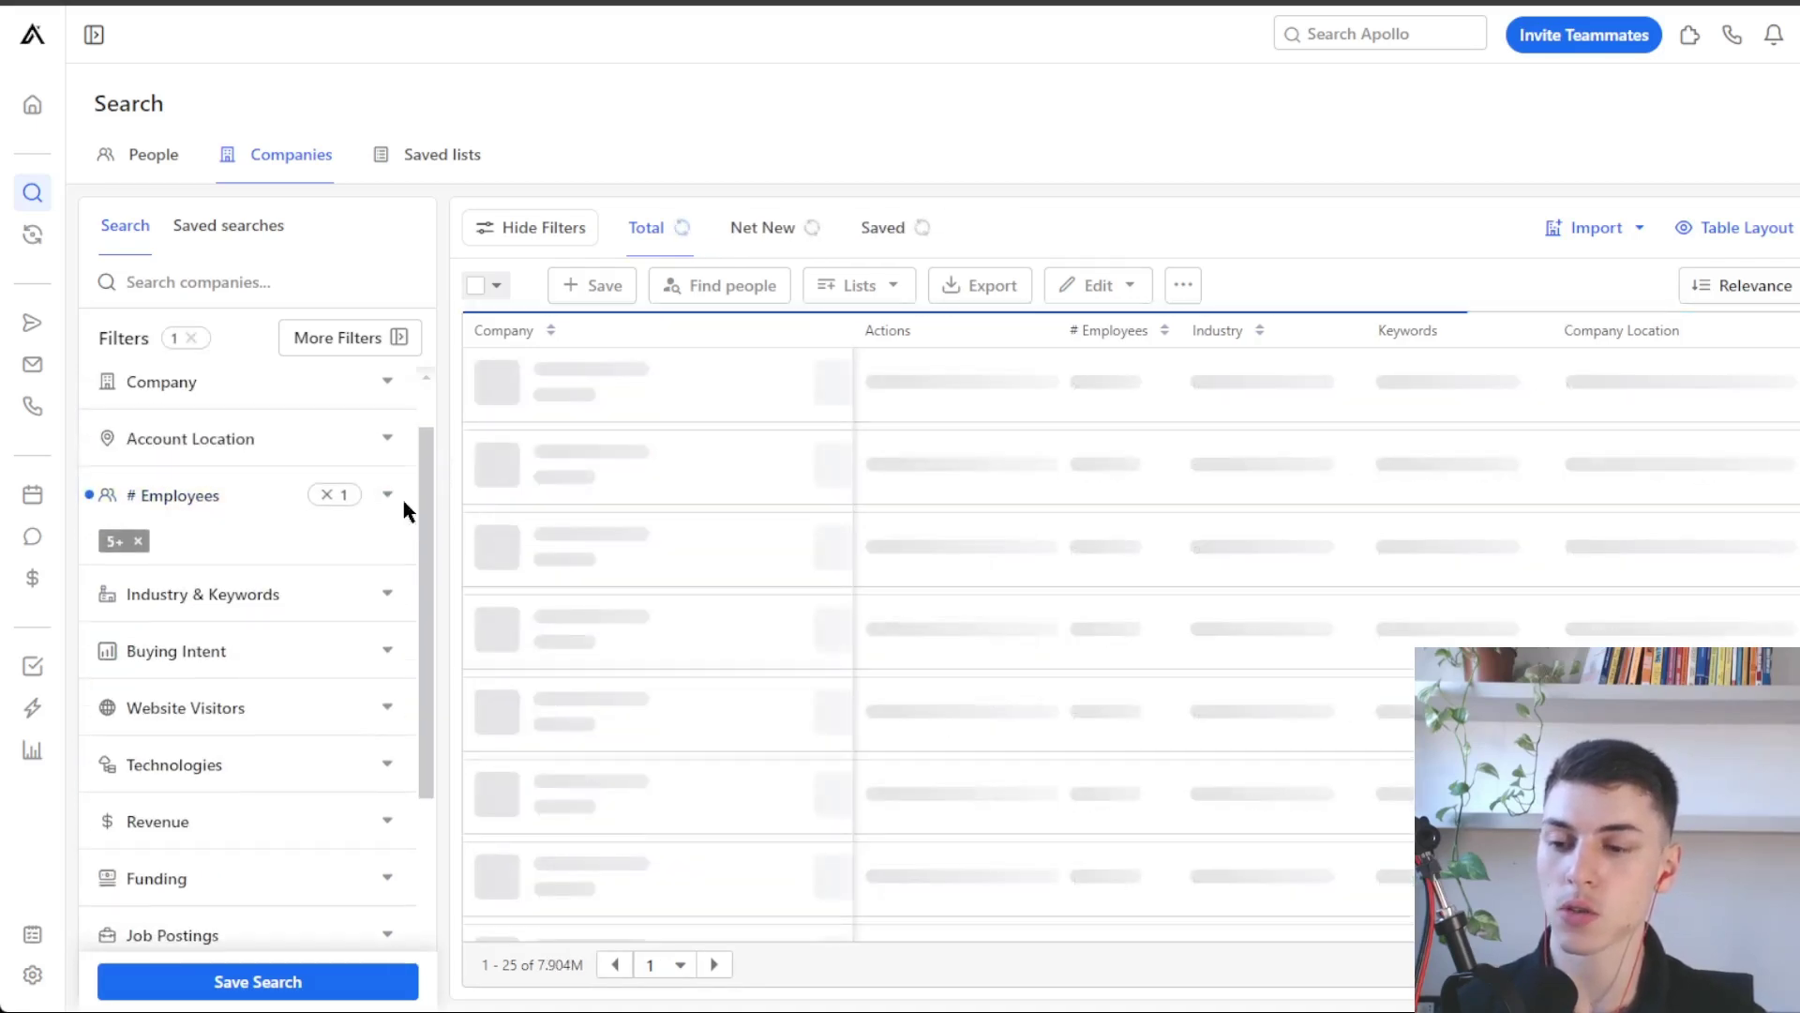
pyautogui.click(307, 612)
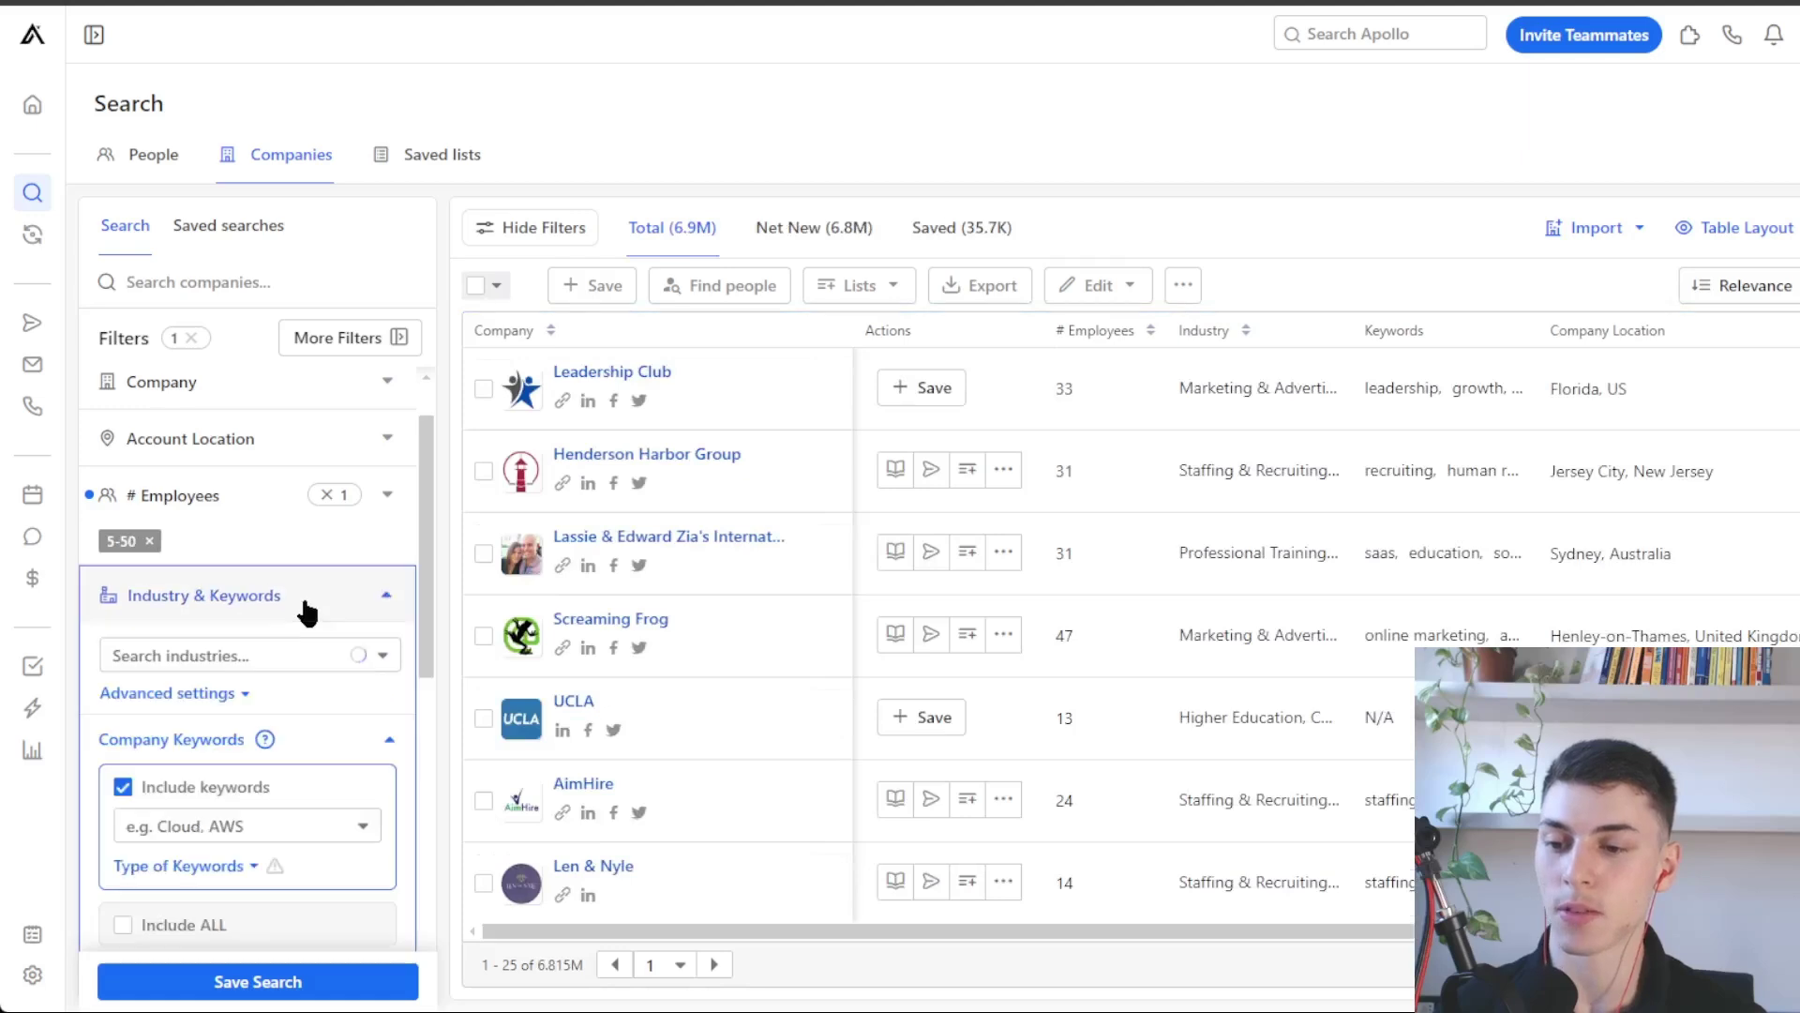
pyautogui.click(241, 592)
pyautogui.moveTo(430, 478); pyautogui.dragTo(427, 677)
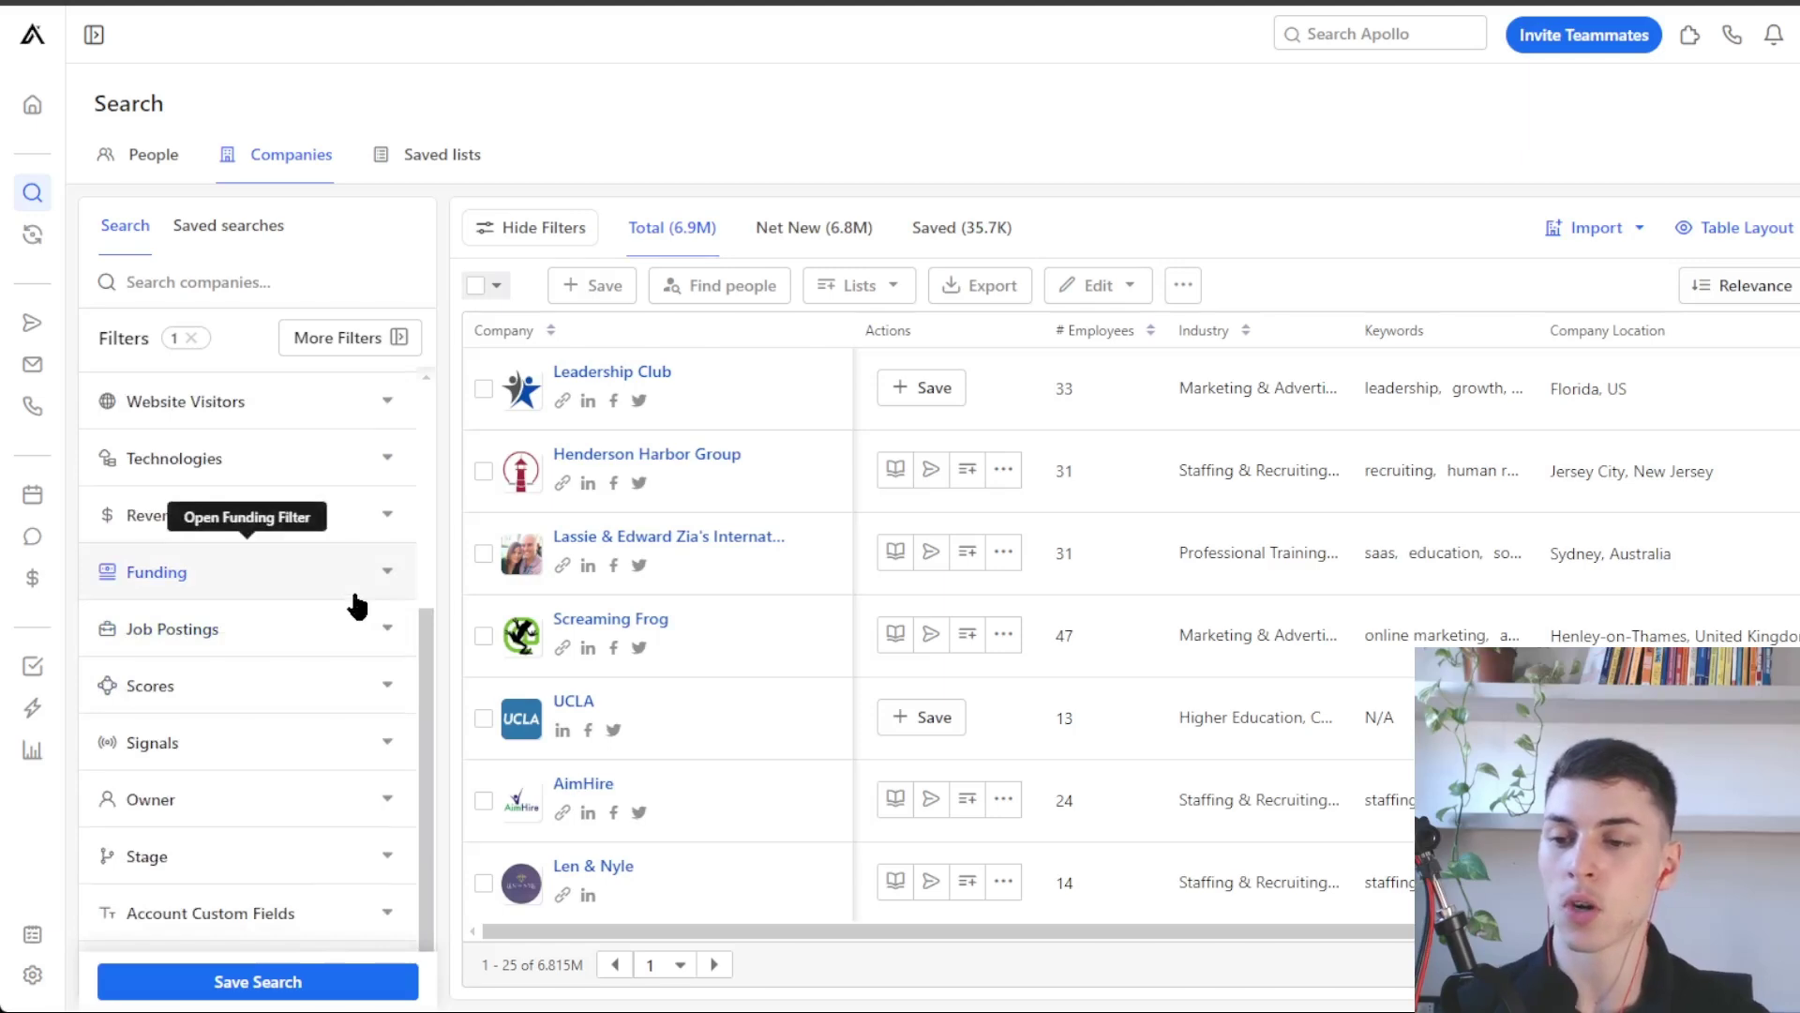
# Use the advanced technology filter to require both Shopify and Klaviyo under Include ALL, and collapse the Technologies section.
pyautogui.scroll(1, 357, 605)
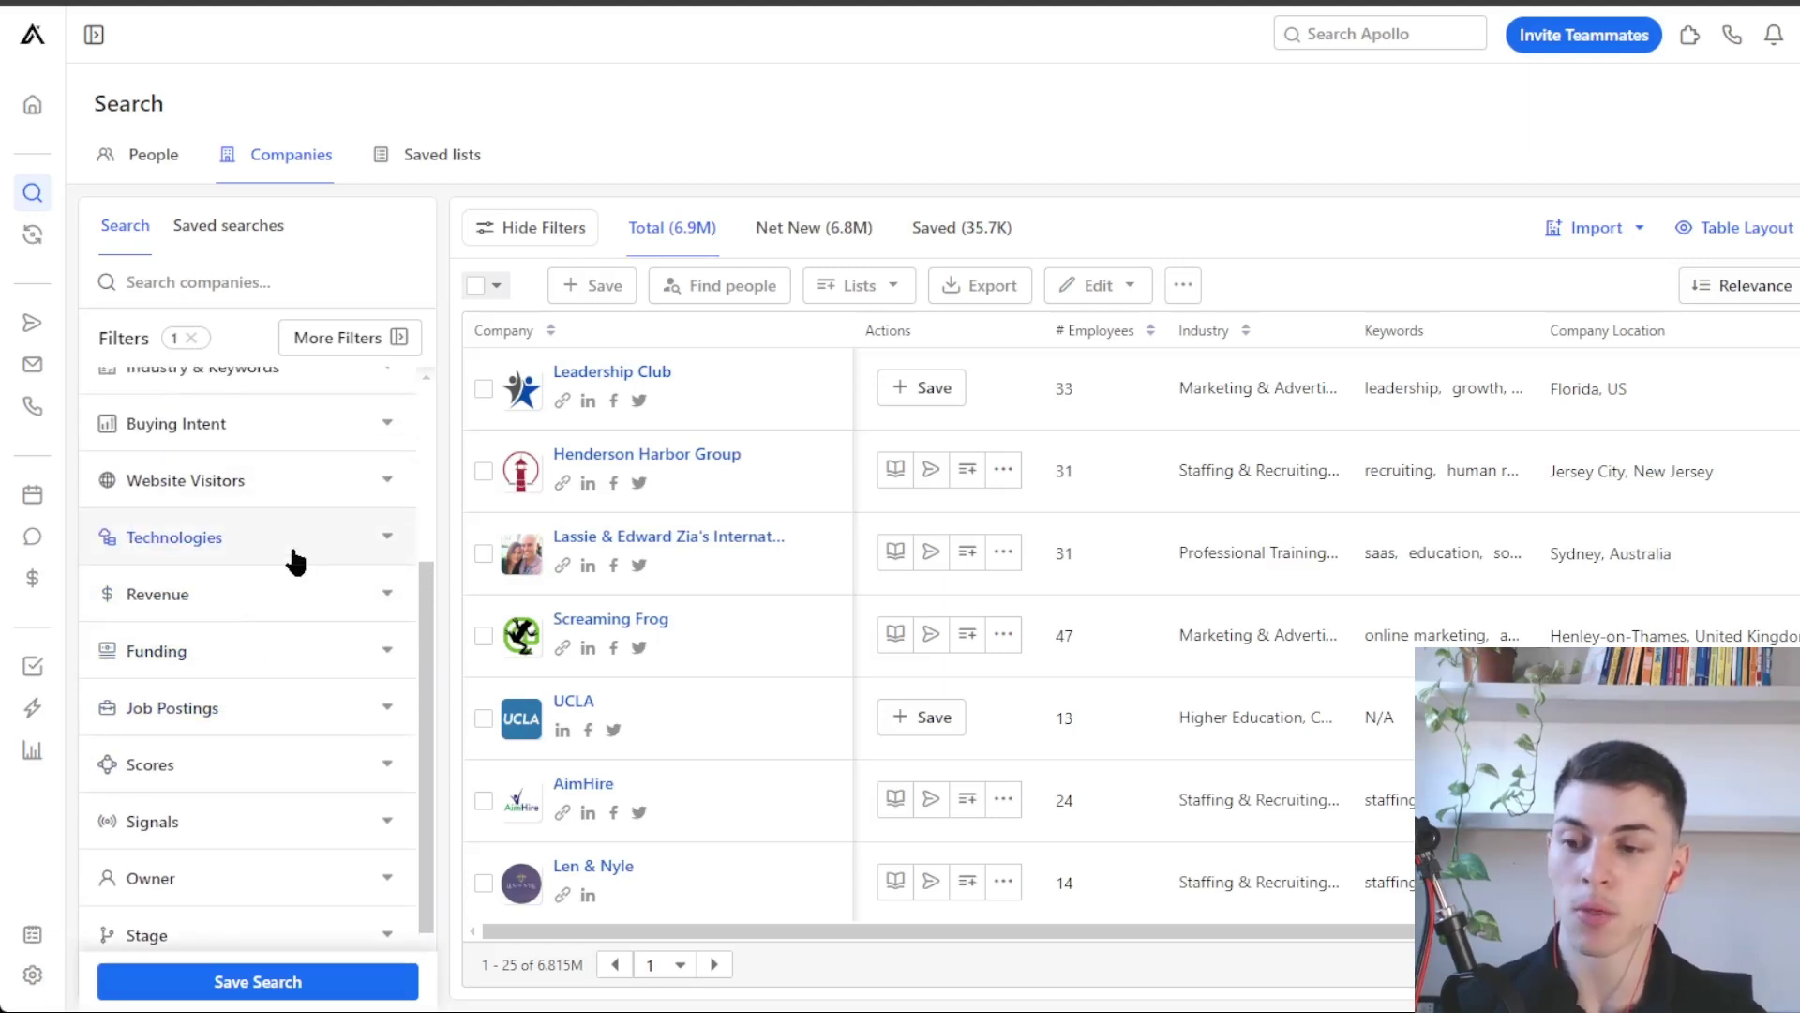
pyautogui.click(296, 562)
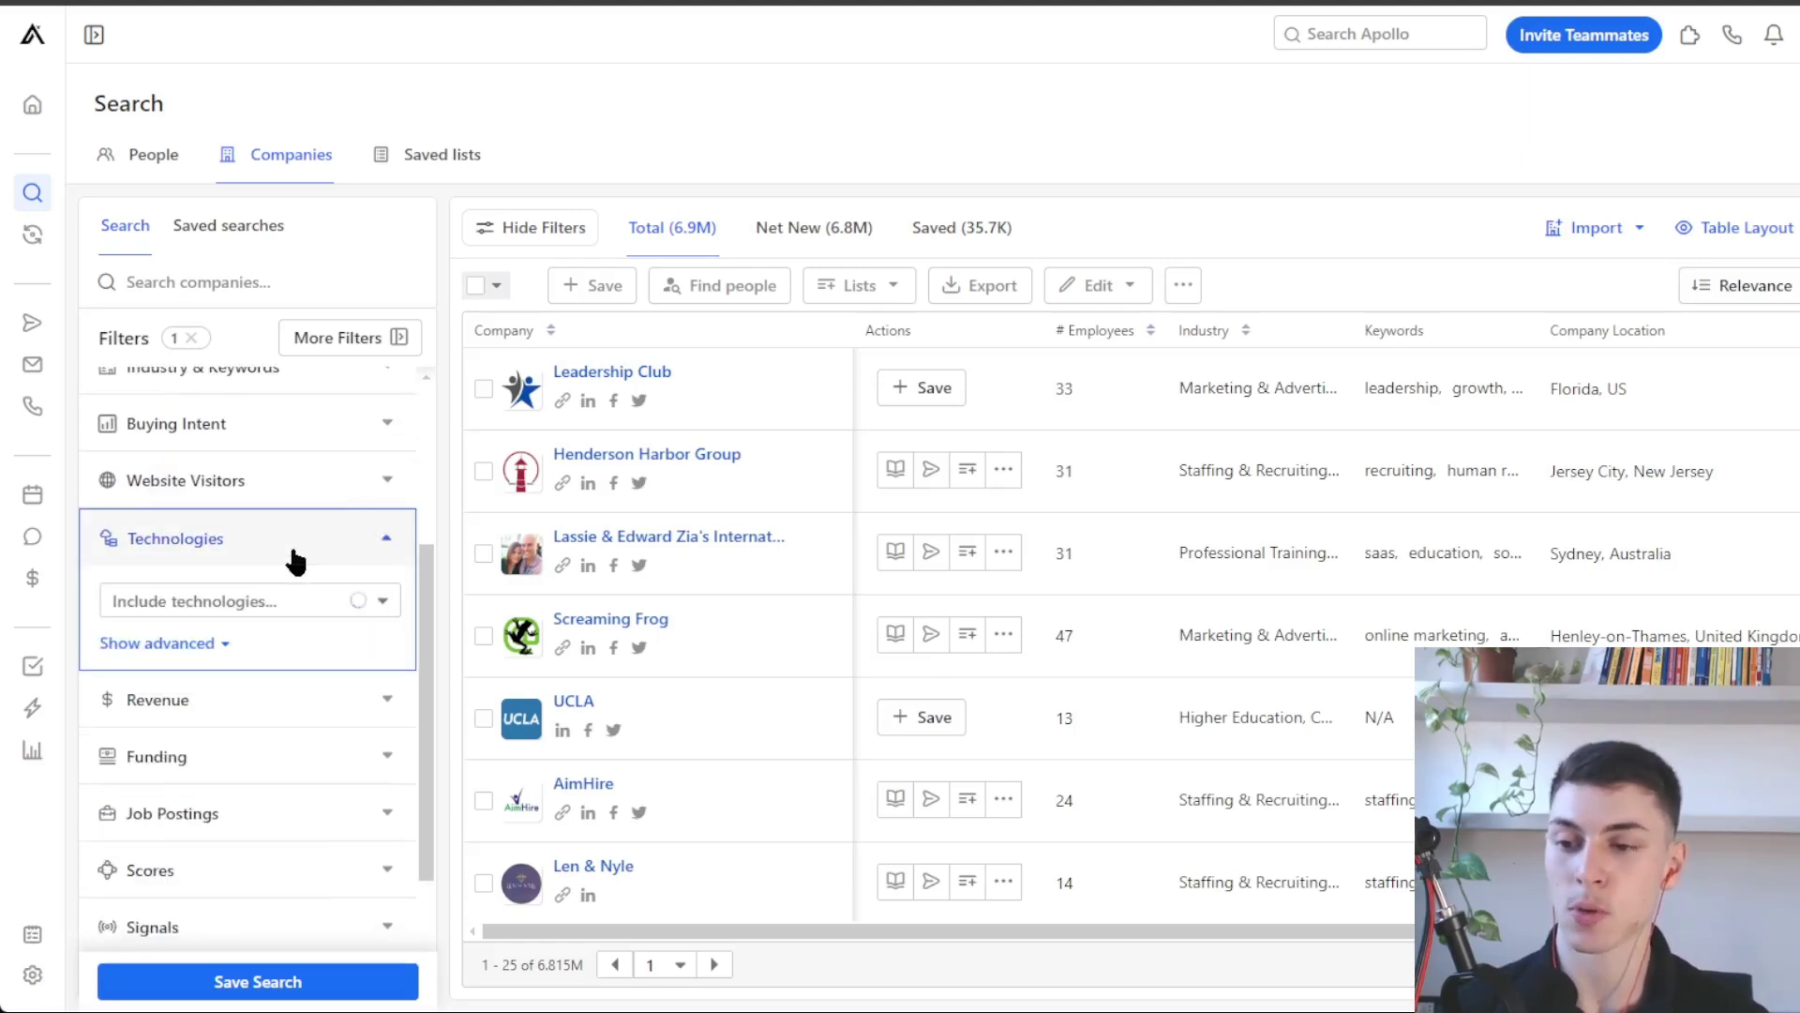
pyautogui.scroll(-1, 262, 571)
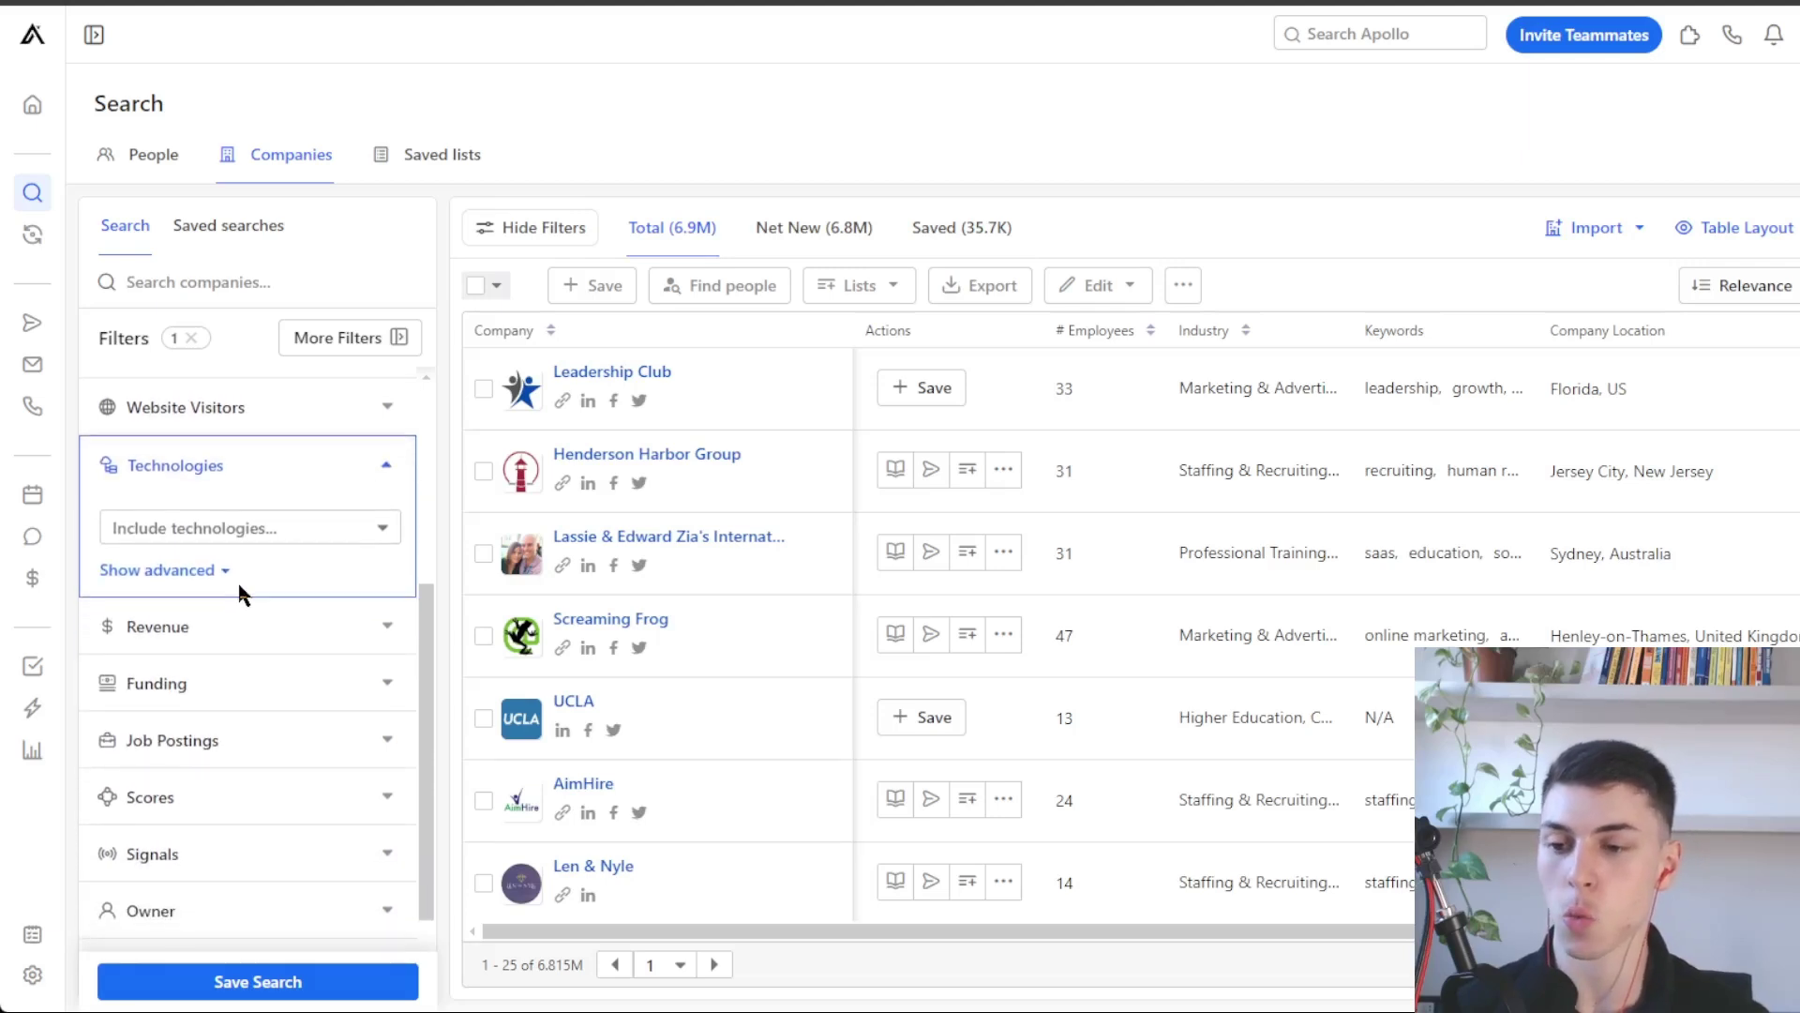
pyautogui.click(173, 573)
pyautogui.scroll(-1, 202, 589)
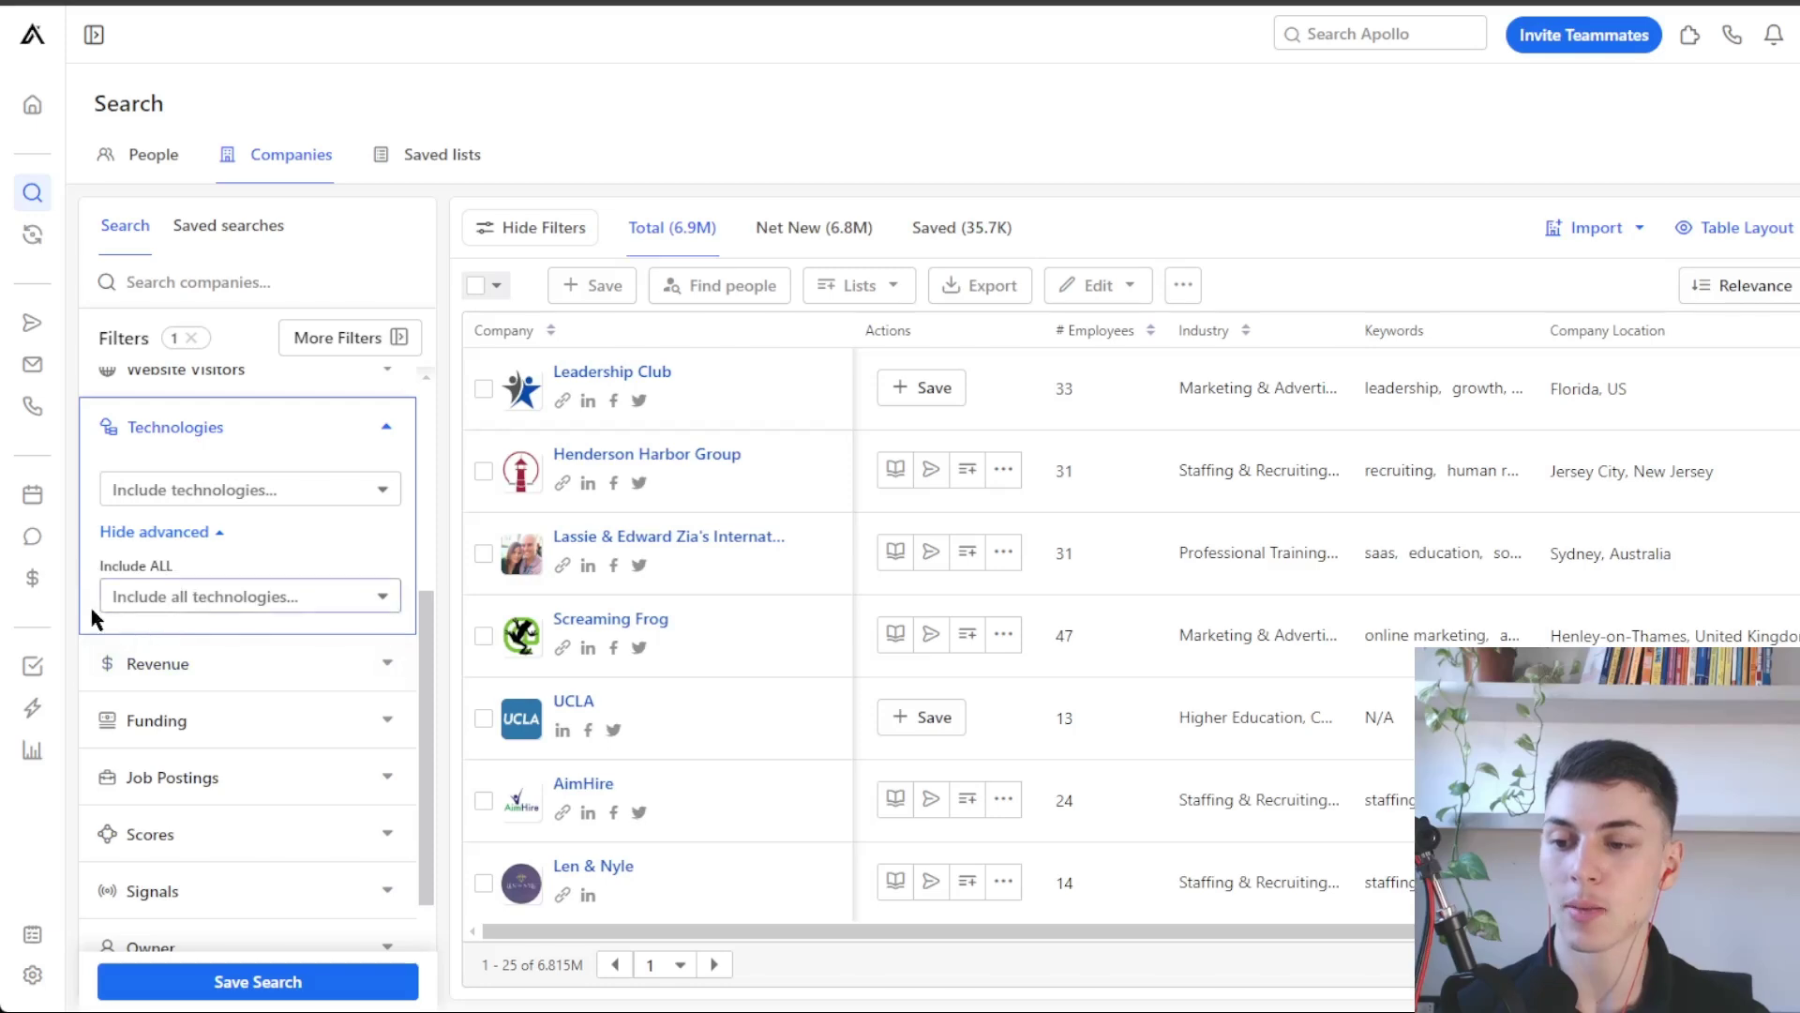
pyautogui.click(173, 593)
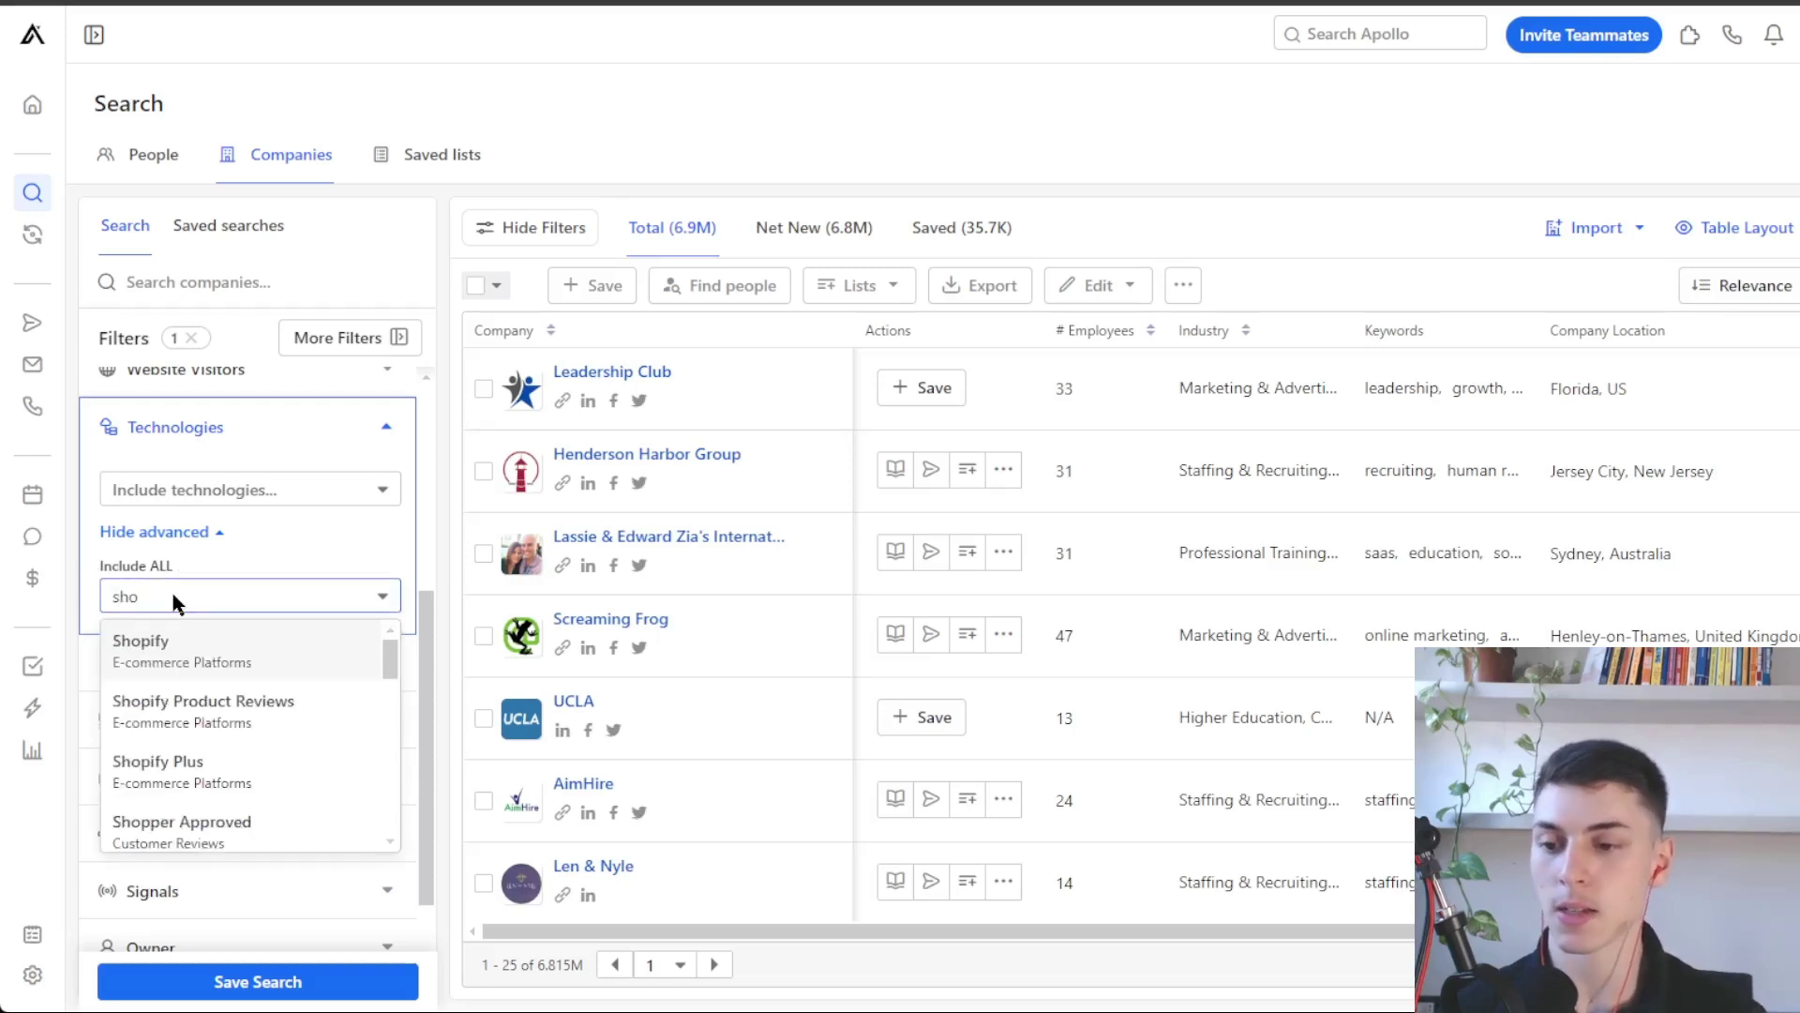
pyautogui.click(155, 643)
pyautogui.write('klavi')
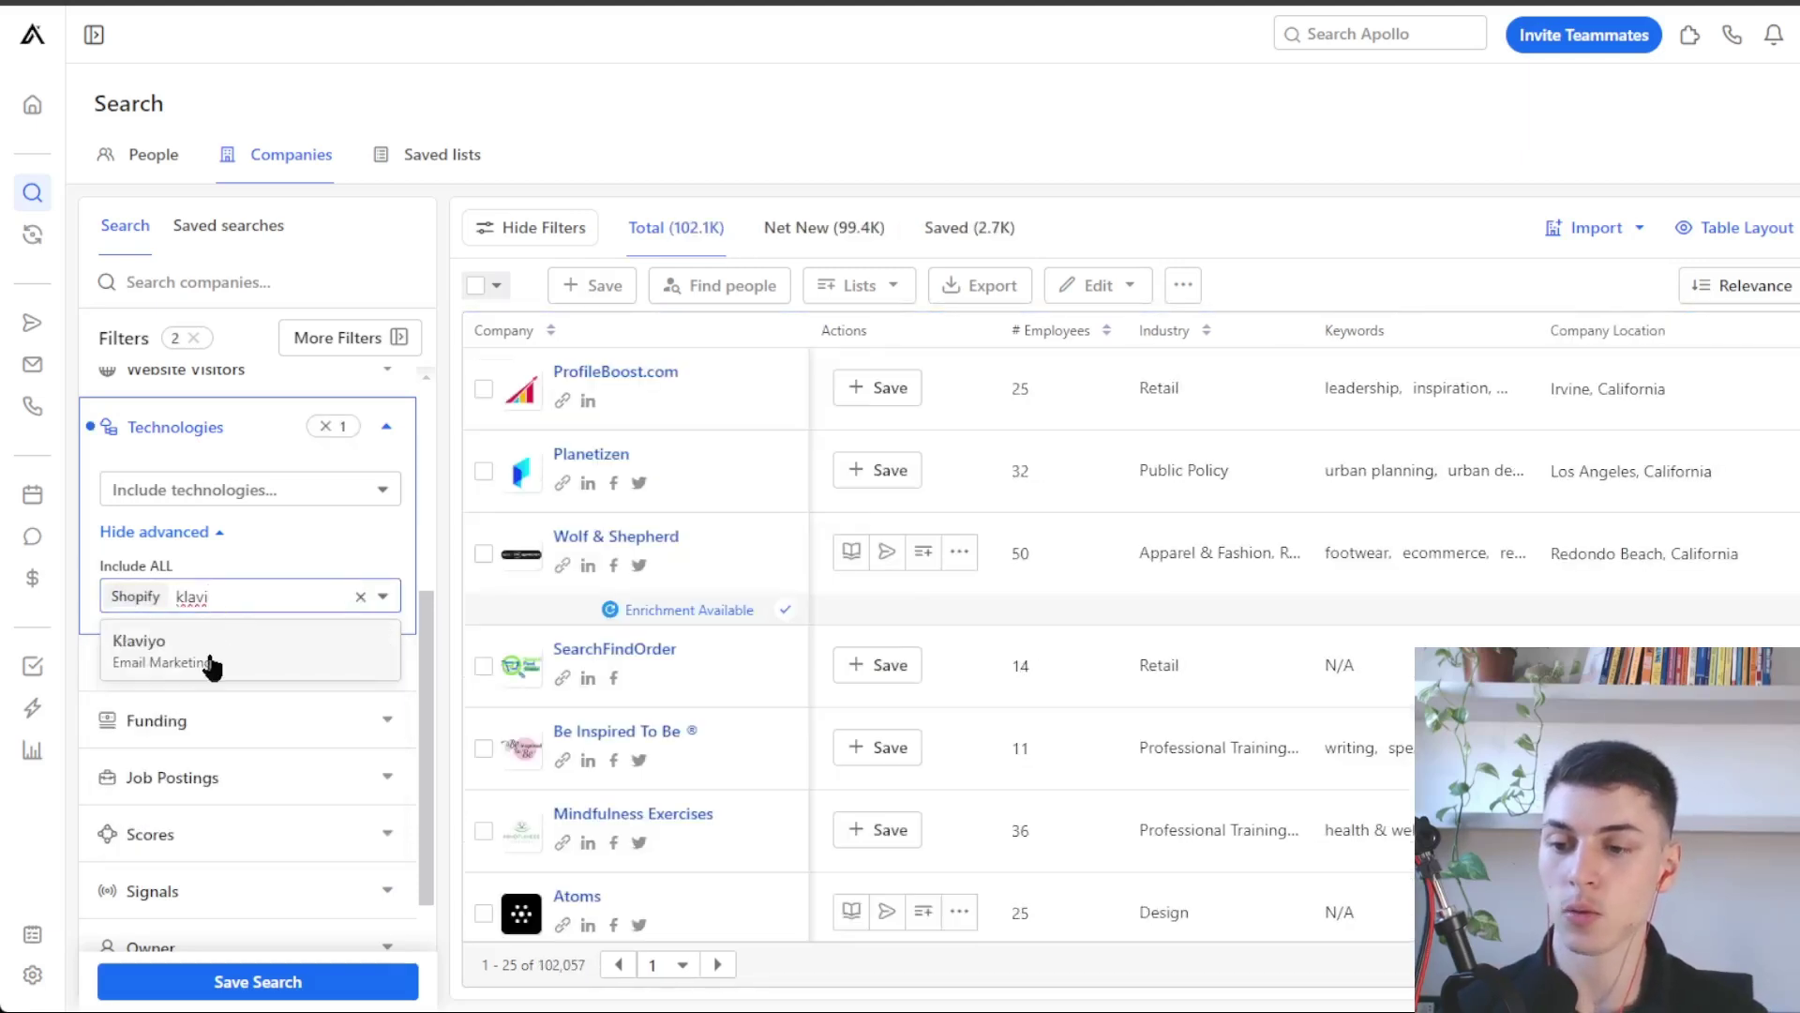
pyautogui.click(225, 662)
pyautogui.scroll(2, 221, 656)
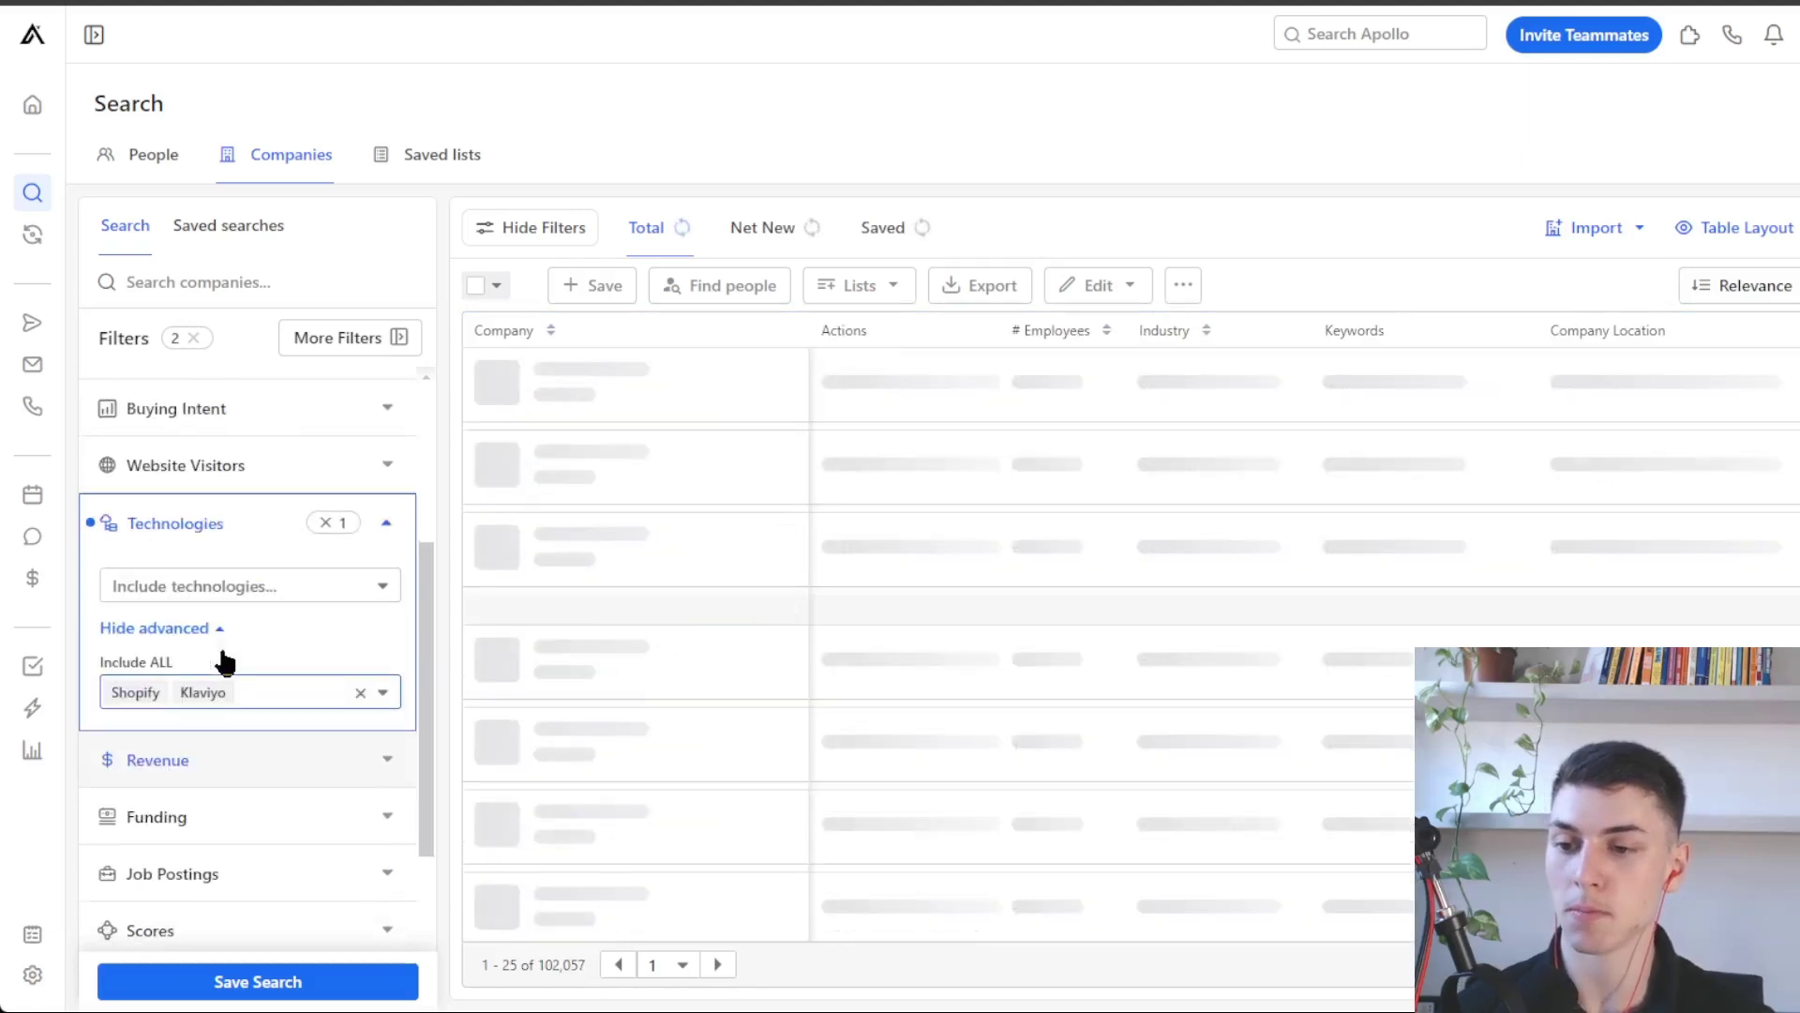
pyautogui.click(214, 563)
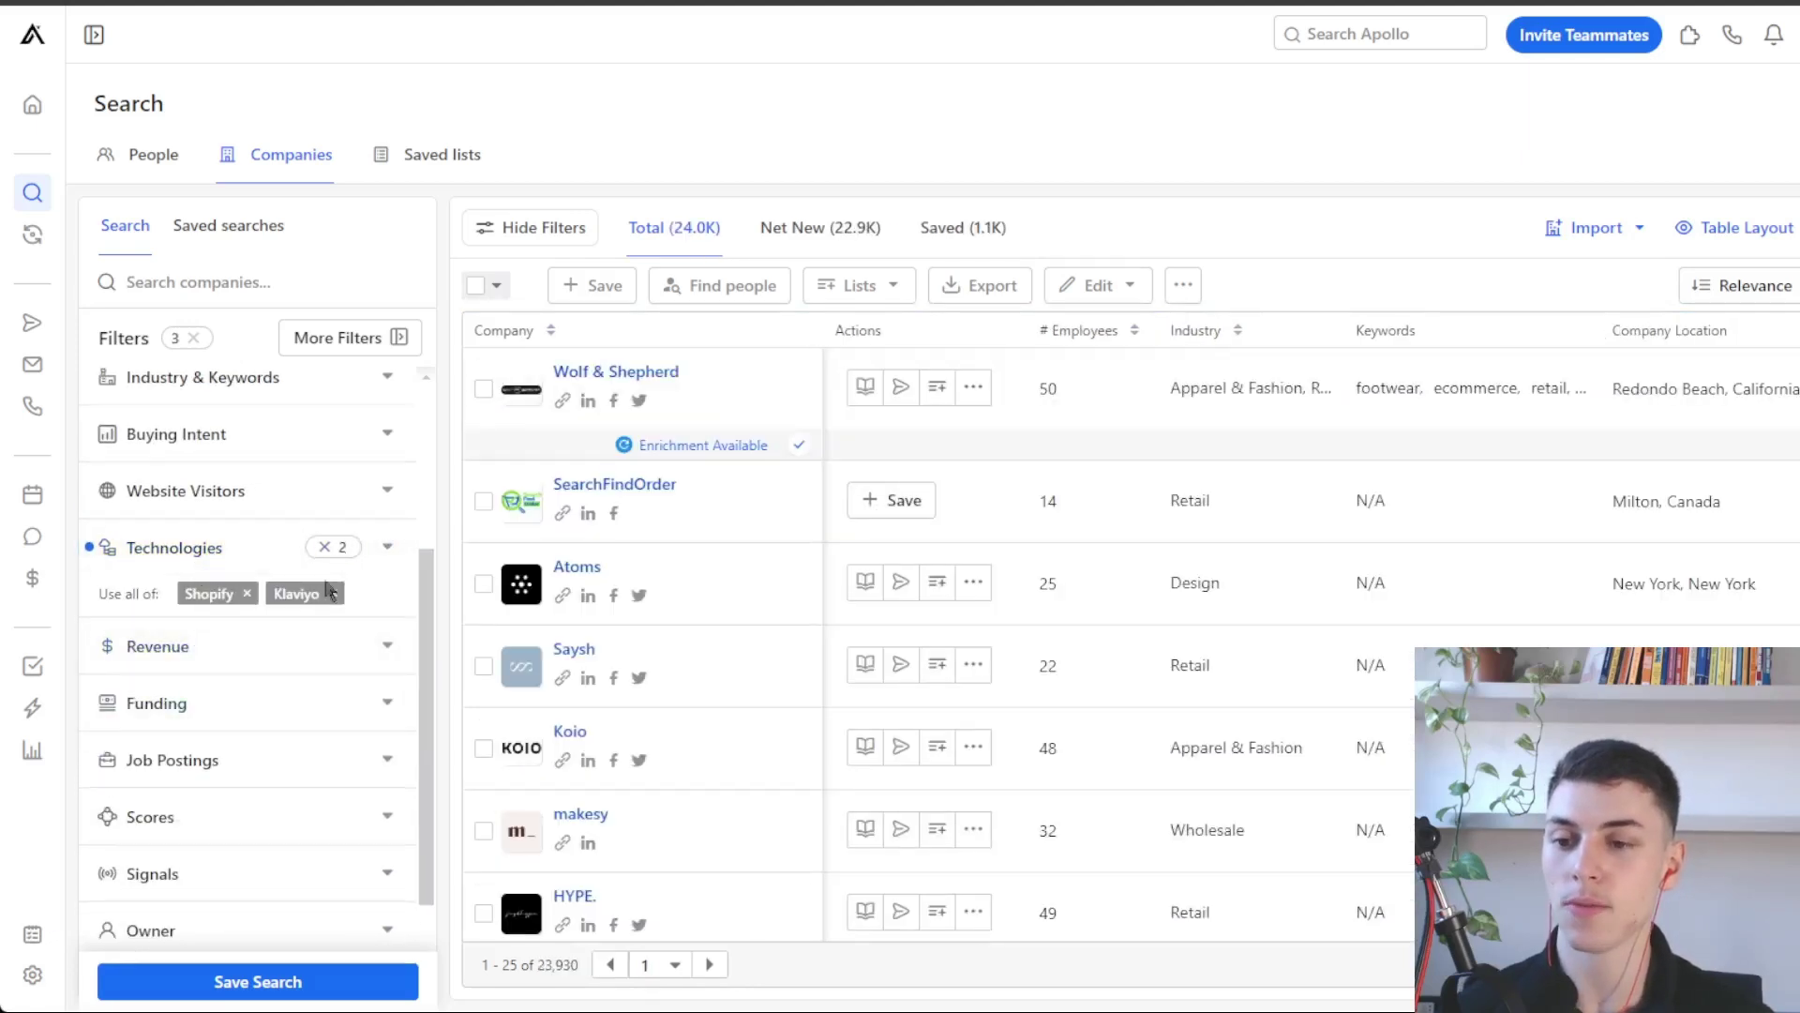
# Set the account location filter to California, US and collapse the section.
pyautogui.scroll(2, 297, 692)
pyautogui.scroll(2, 296, 692)
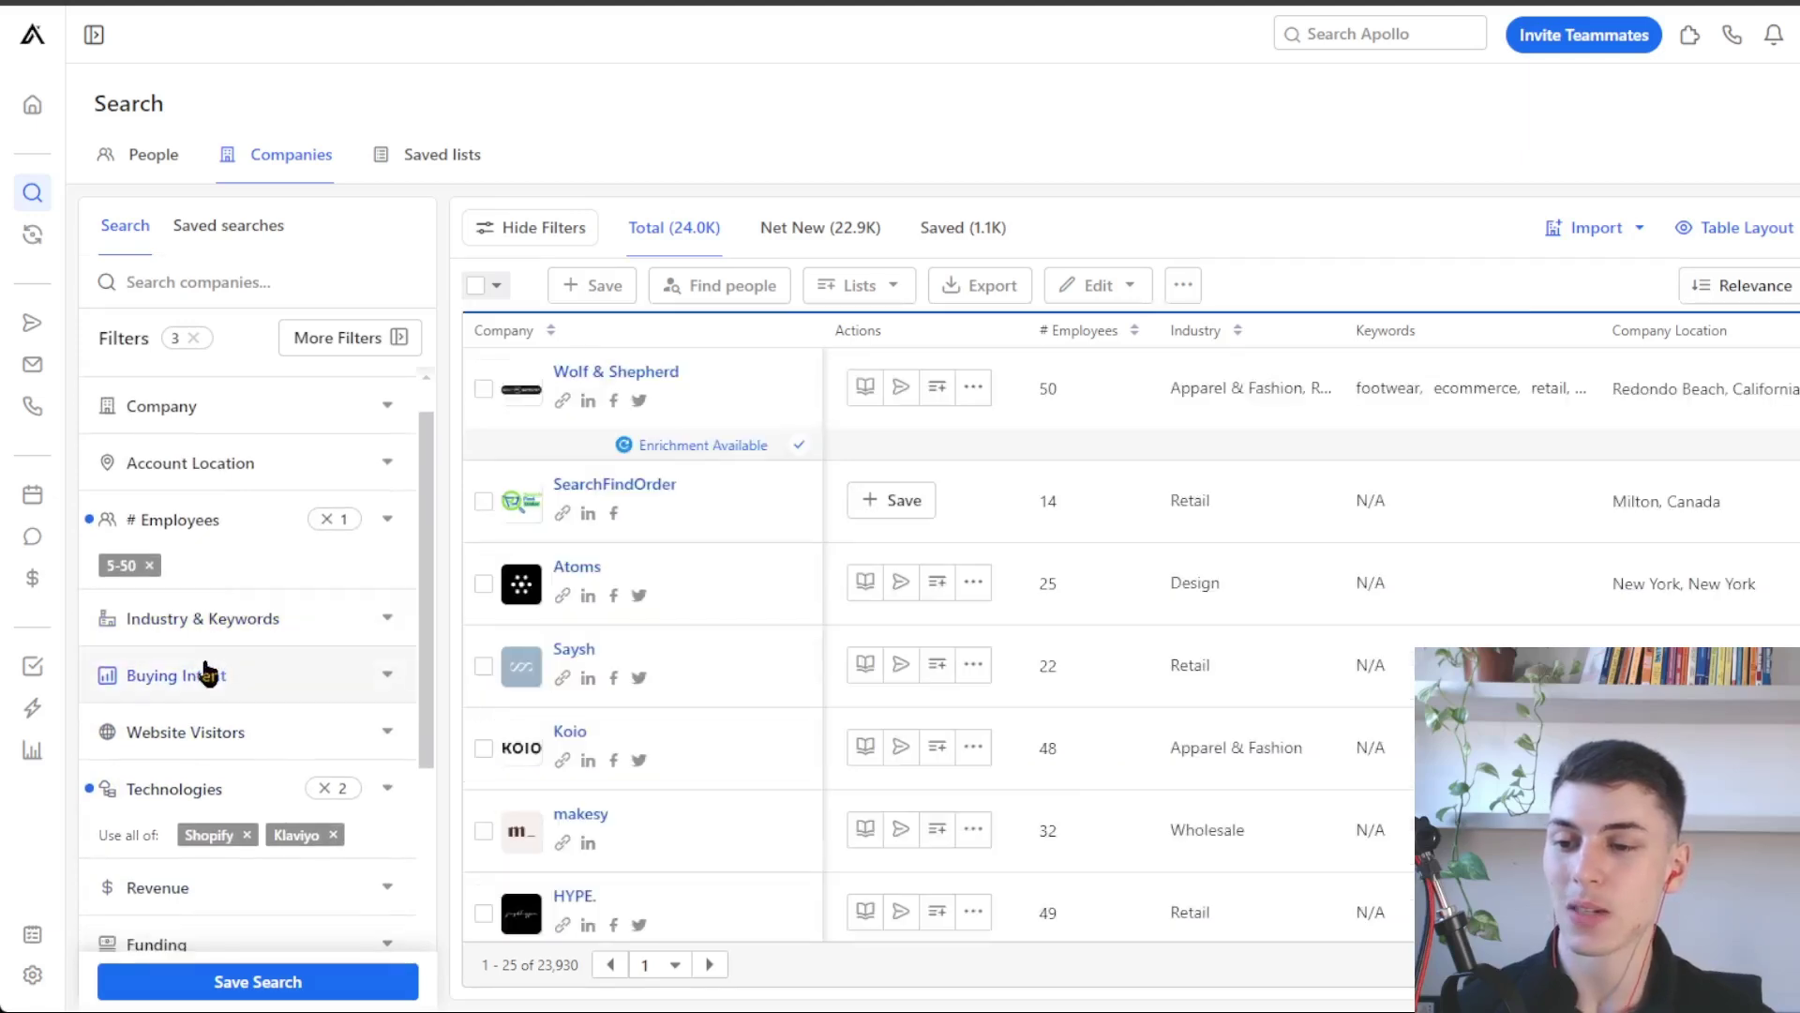
pyautogui.click(241, 467)
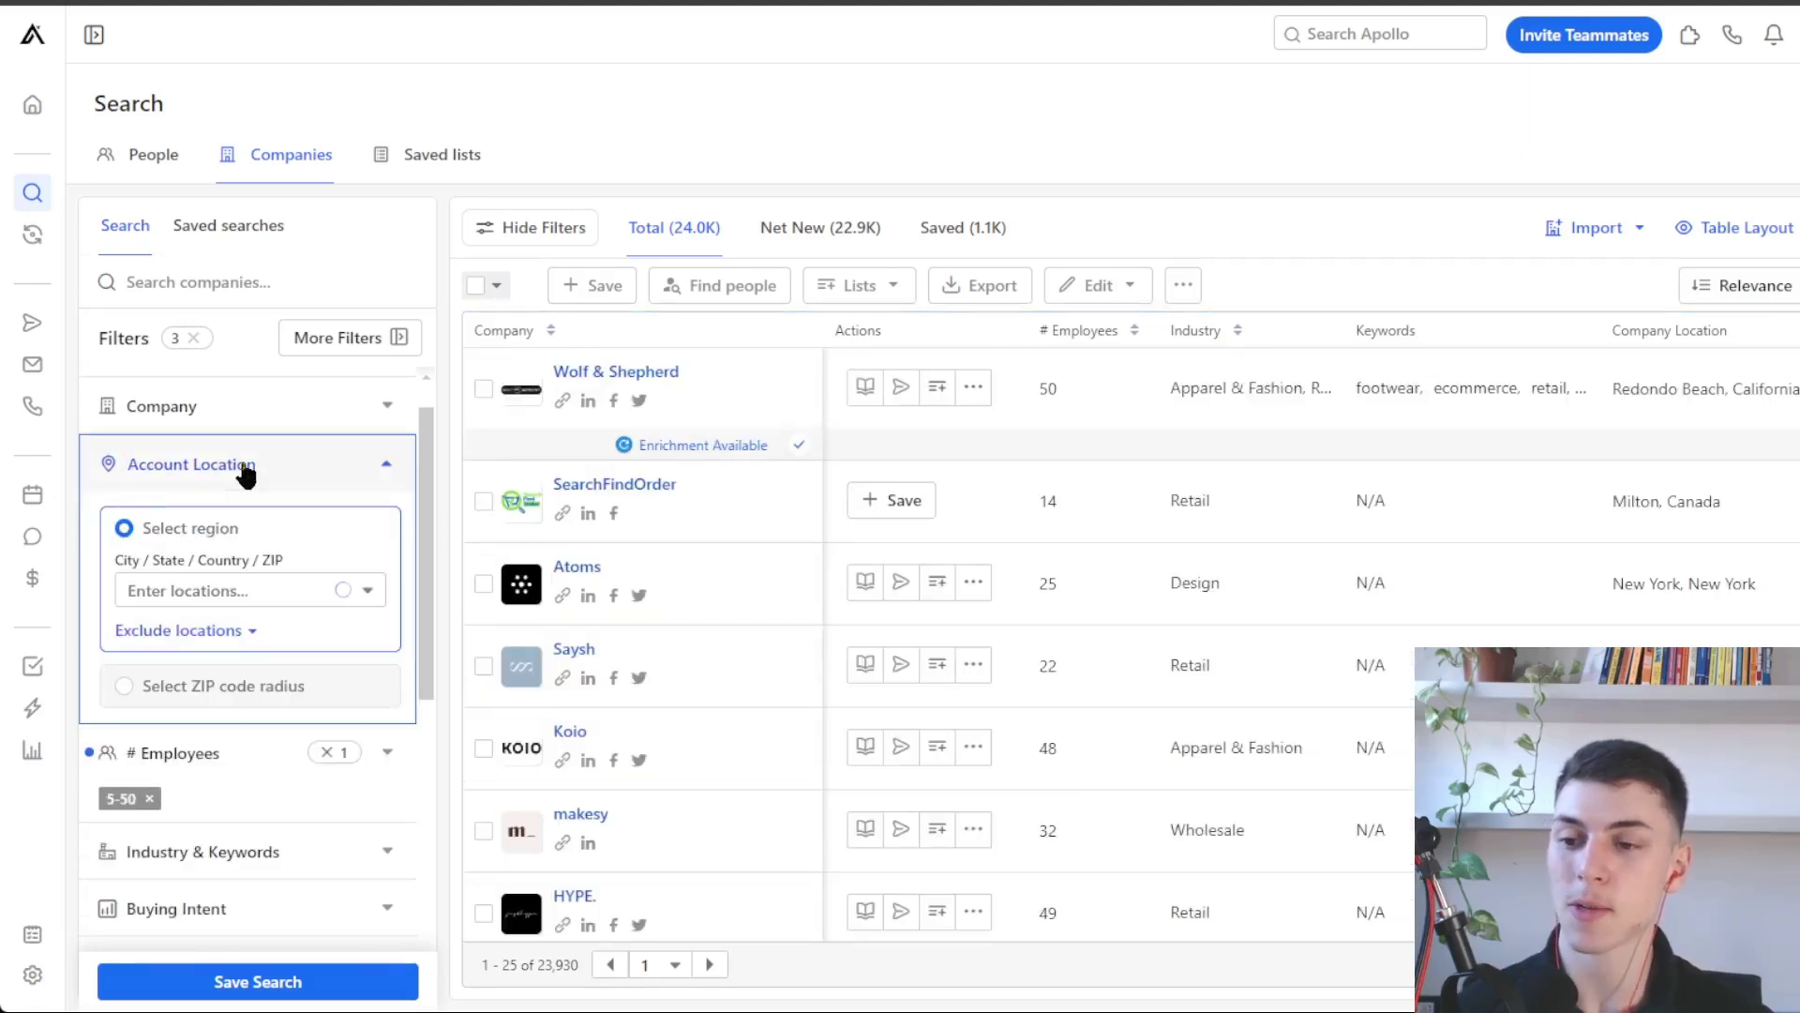
pyautogui.click(196, 590)
pyautogui.write('calif')
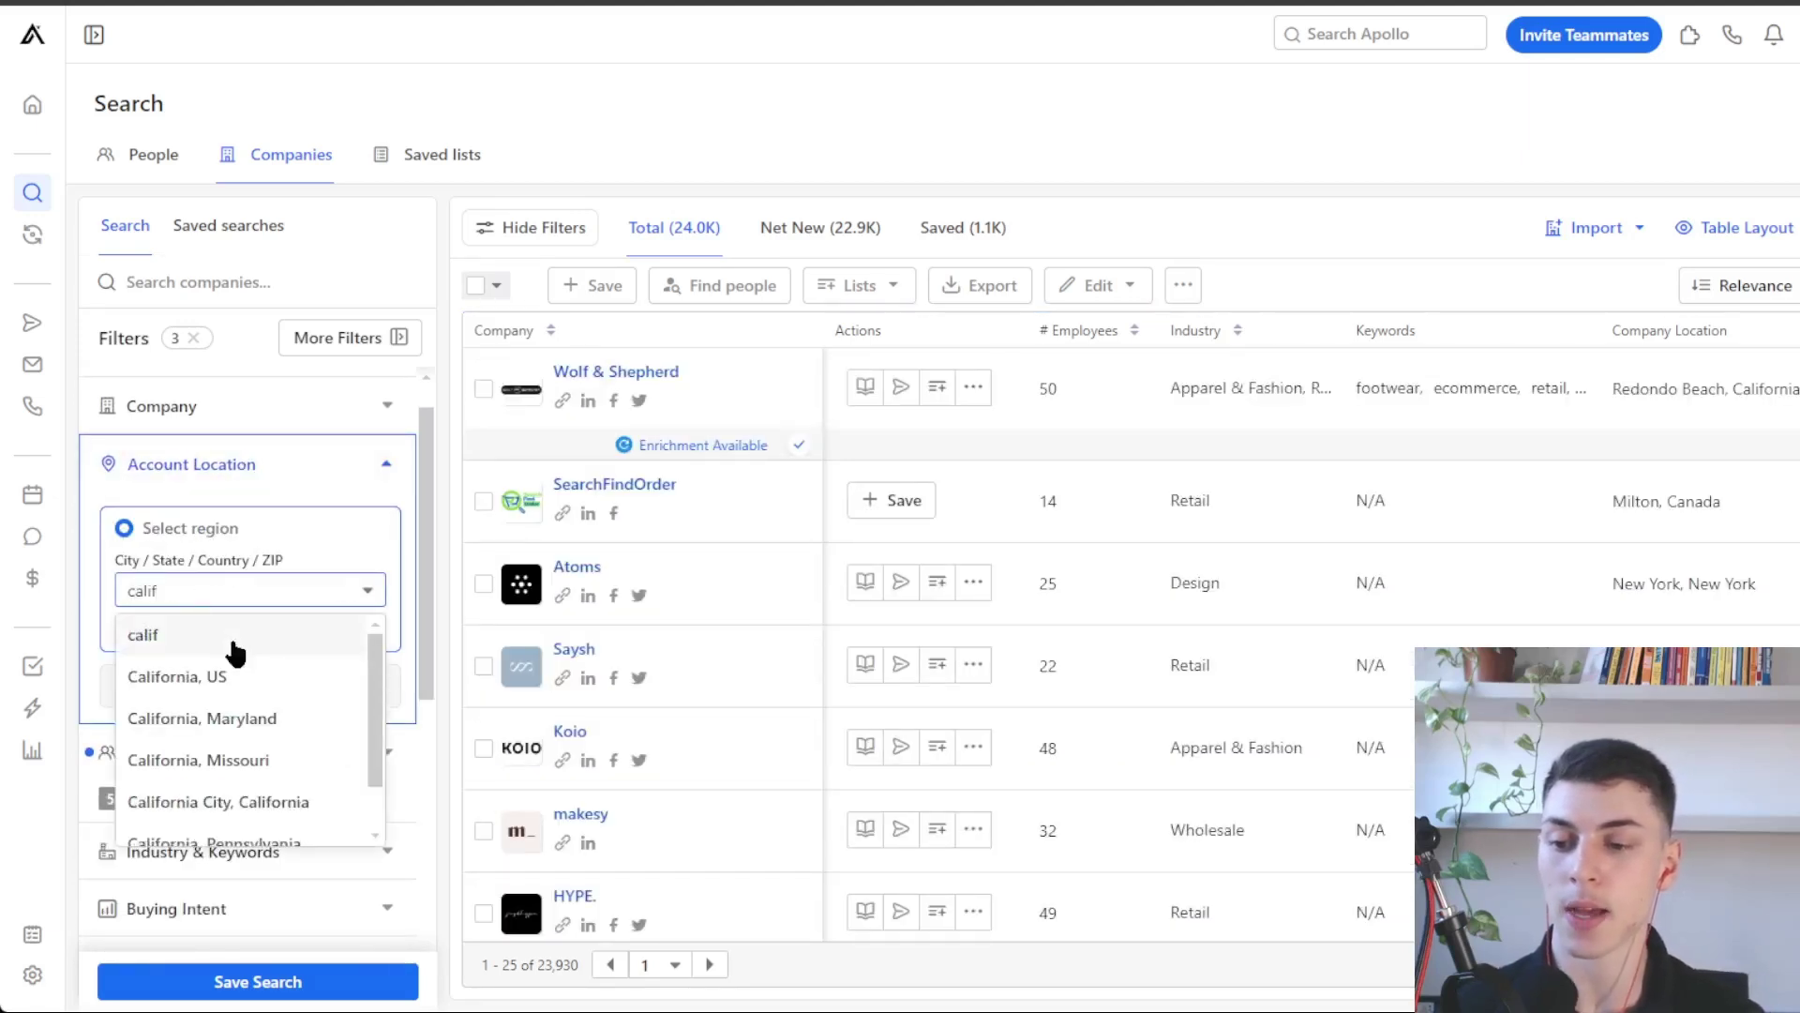
pyautogui.press('Return')
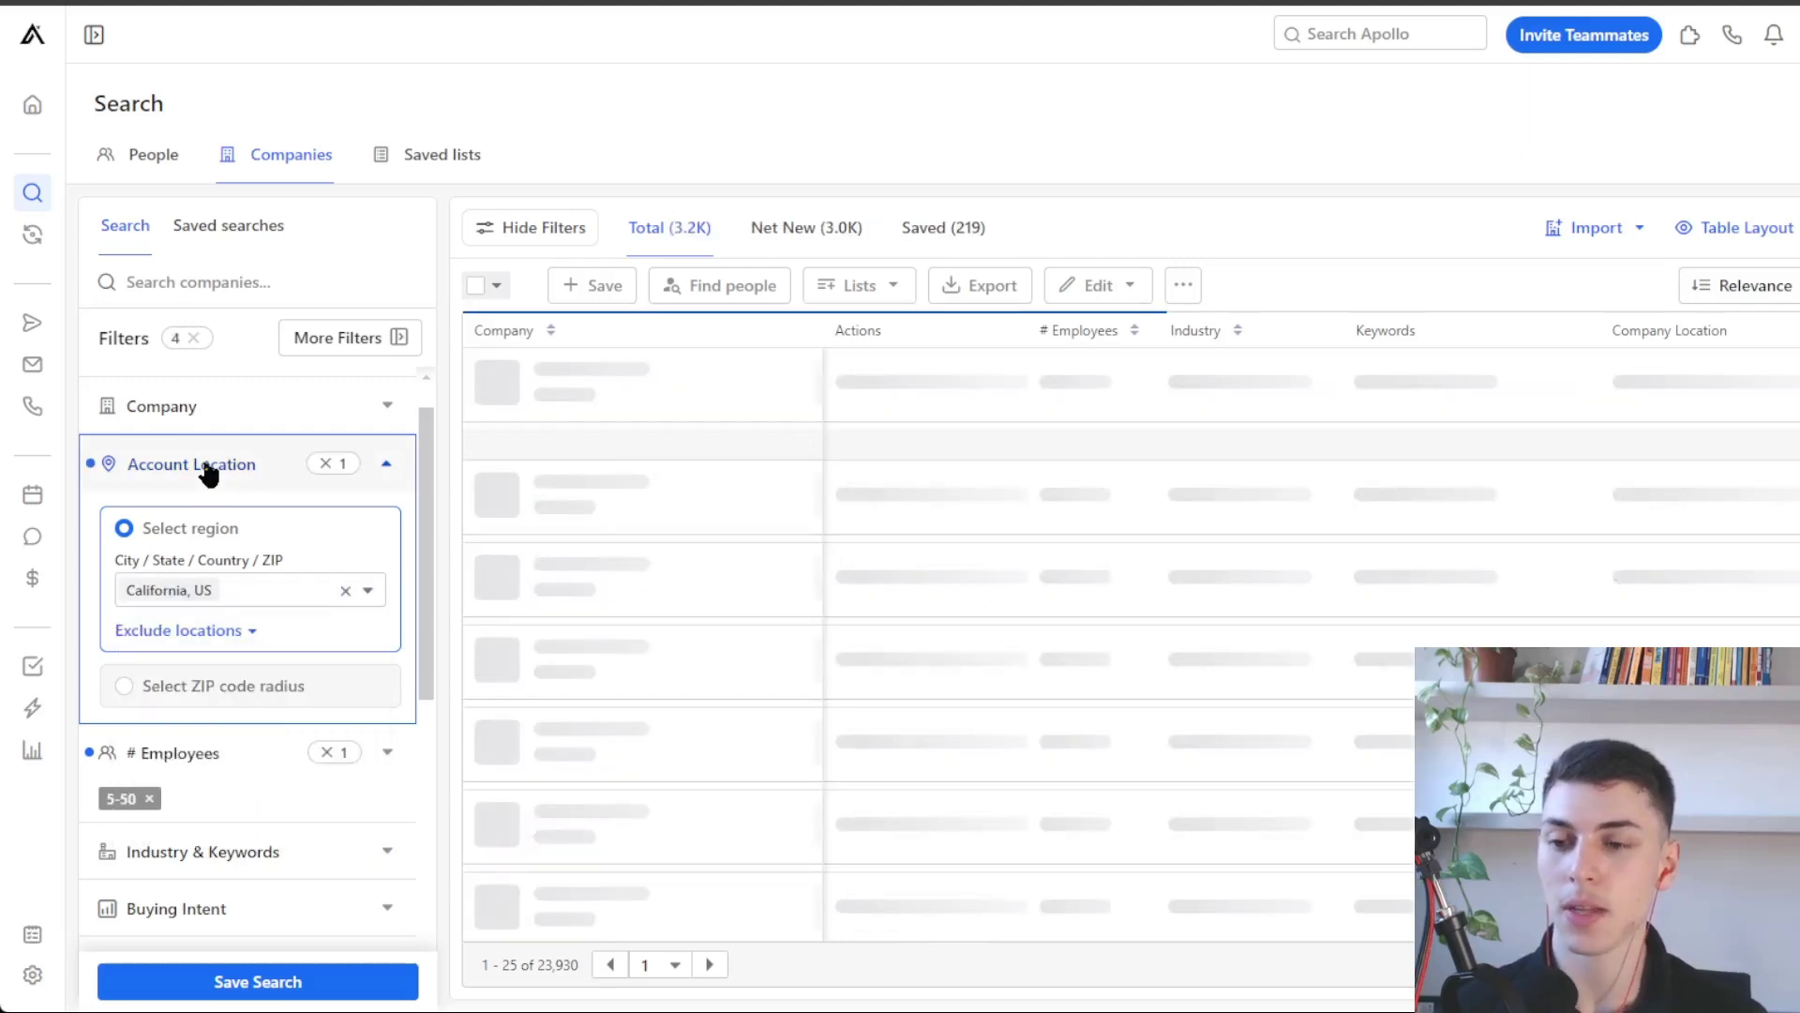
pyautogui.click(206, 468)
# Filter the companies by the cosmetics industry and collapse the Industry & Keywords section.
pyautogui.scroll(-3, 257, 631)
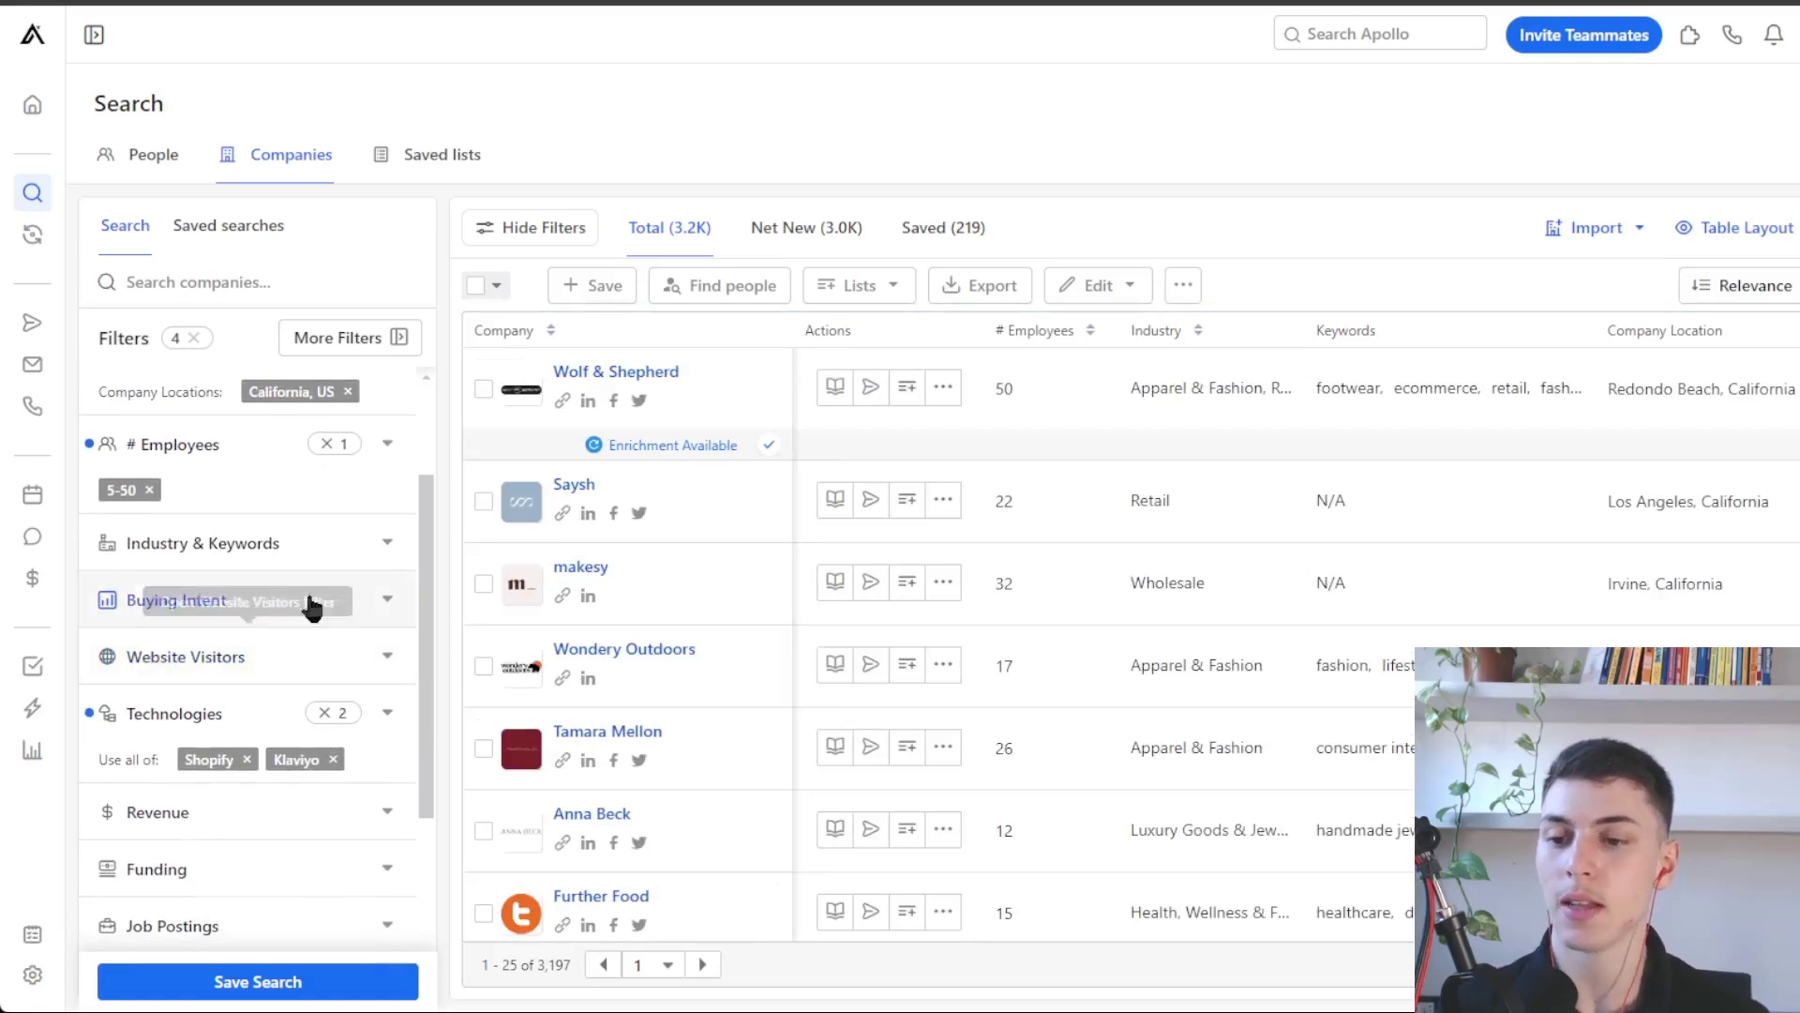
pyautogui.moveTo(418, 498); pyautogui.dragTo(422, 527)
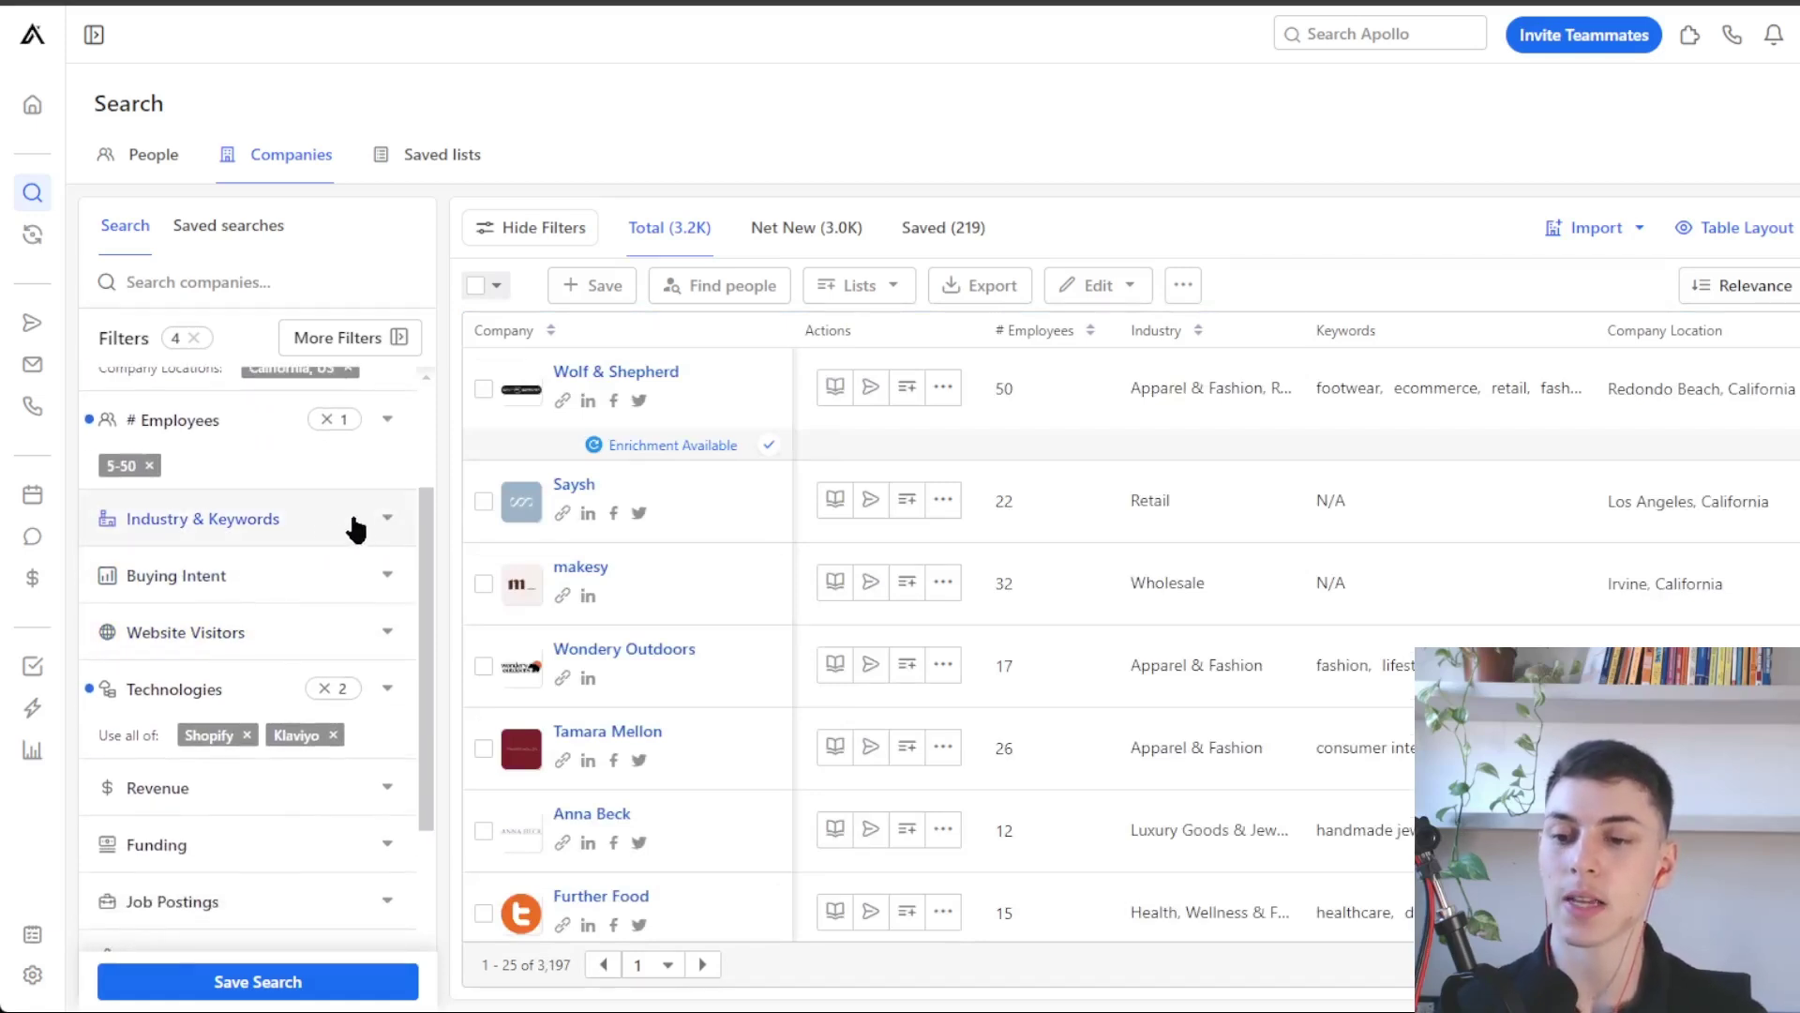
pyautogui.click(271, 520)
pyautogui.click(187, 578)
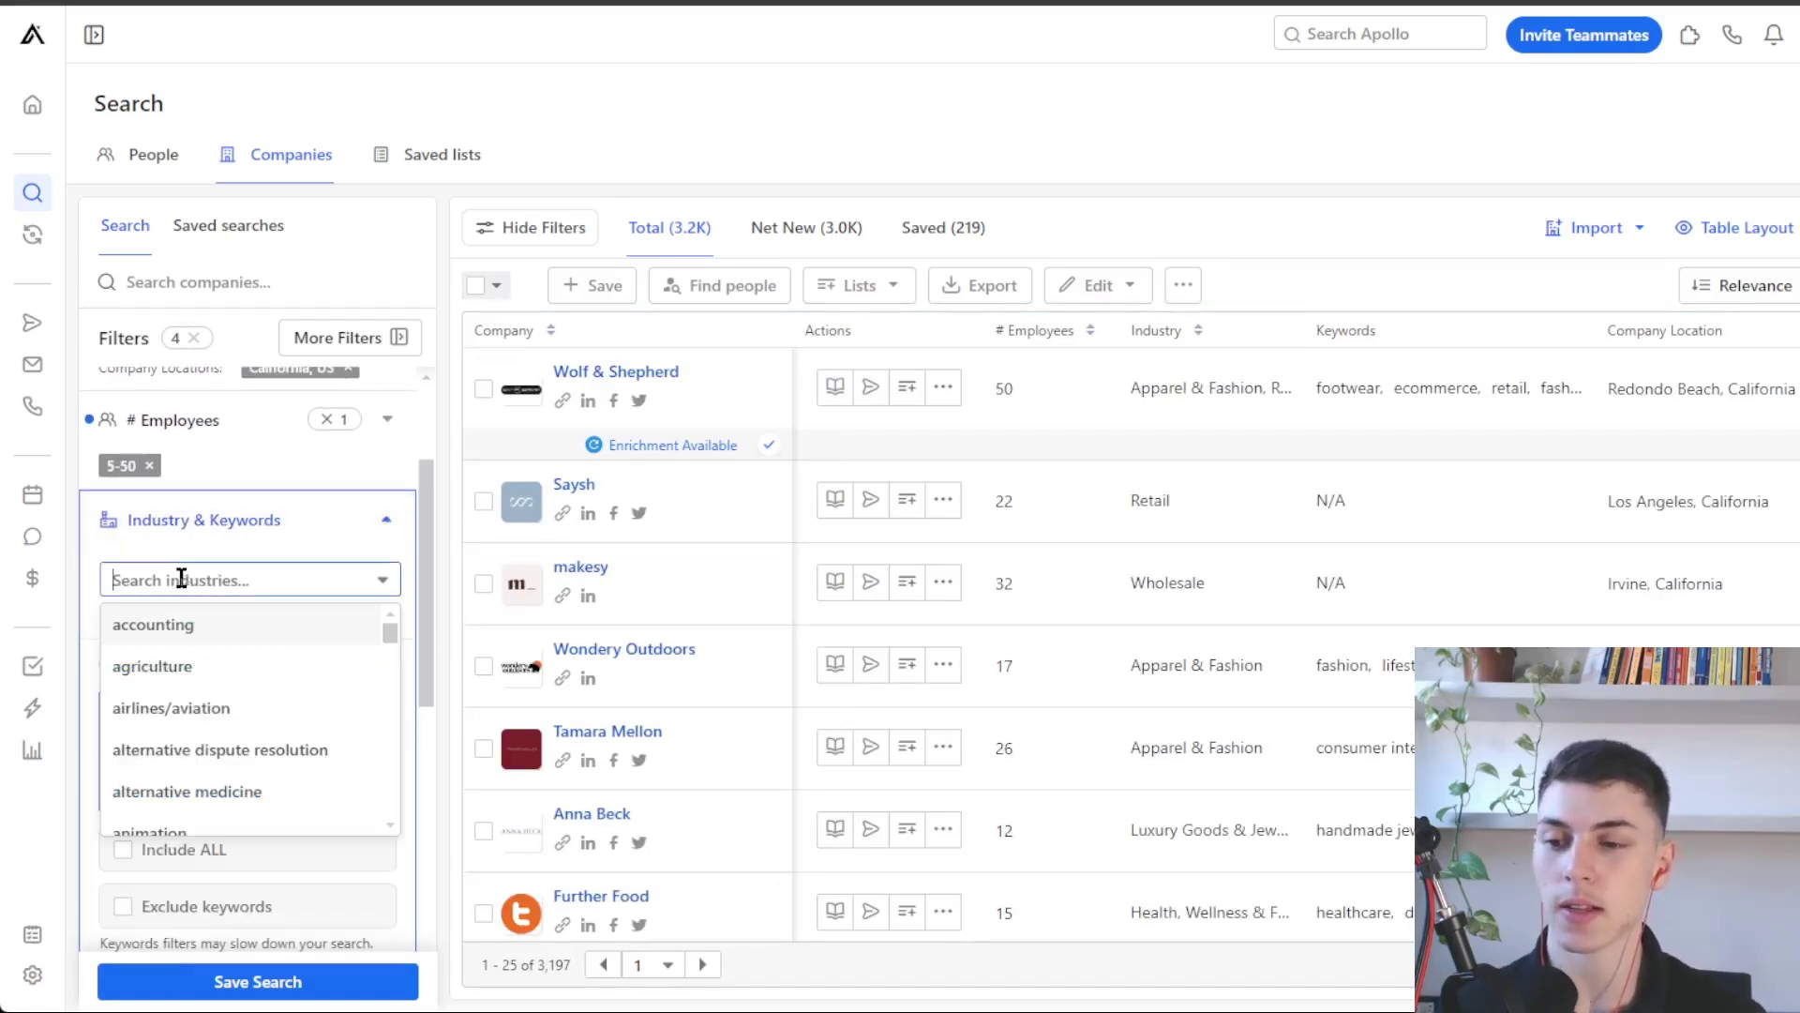
pyautogui.write('cosm')
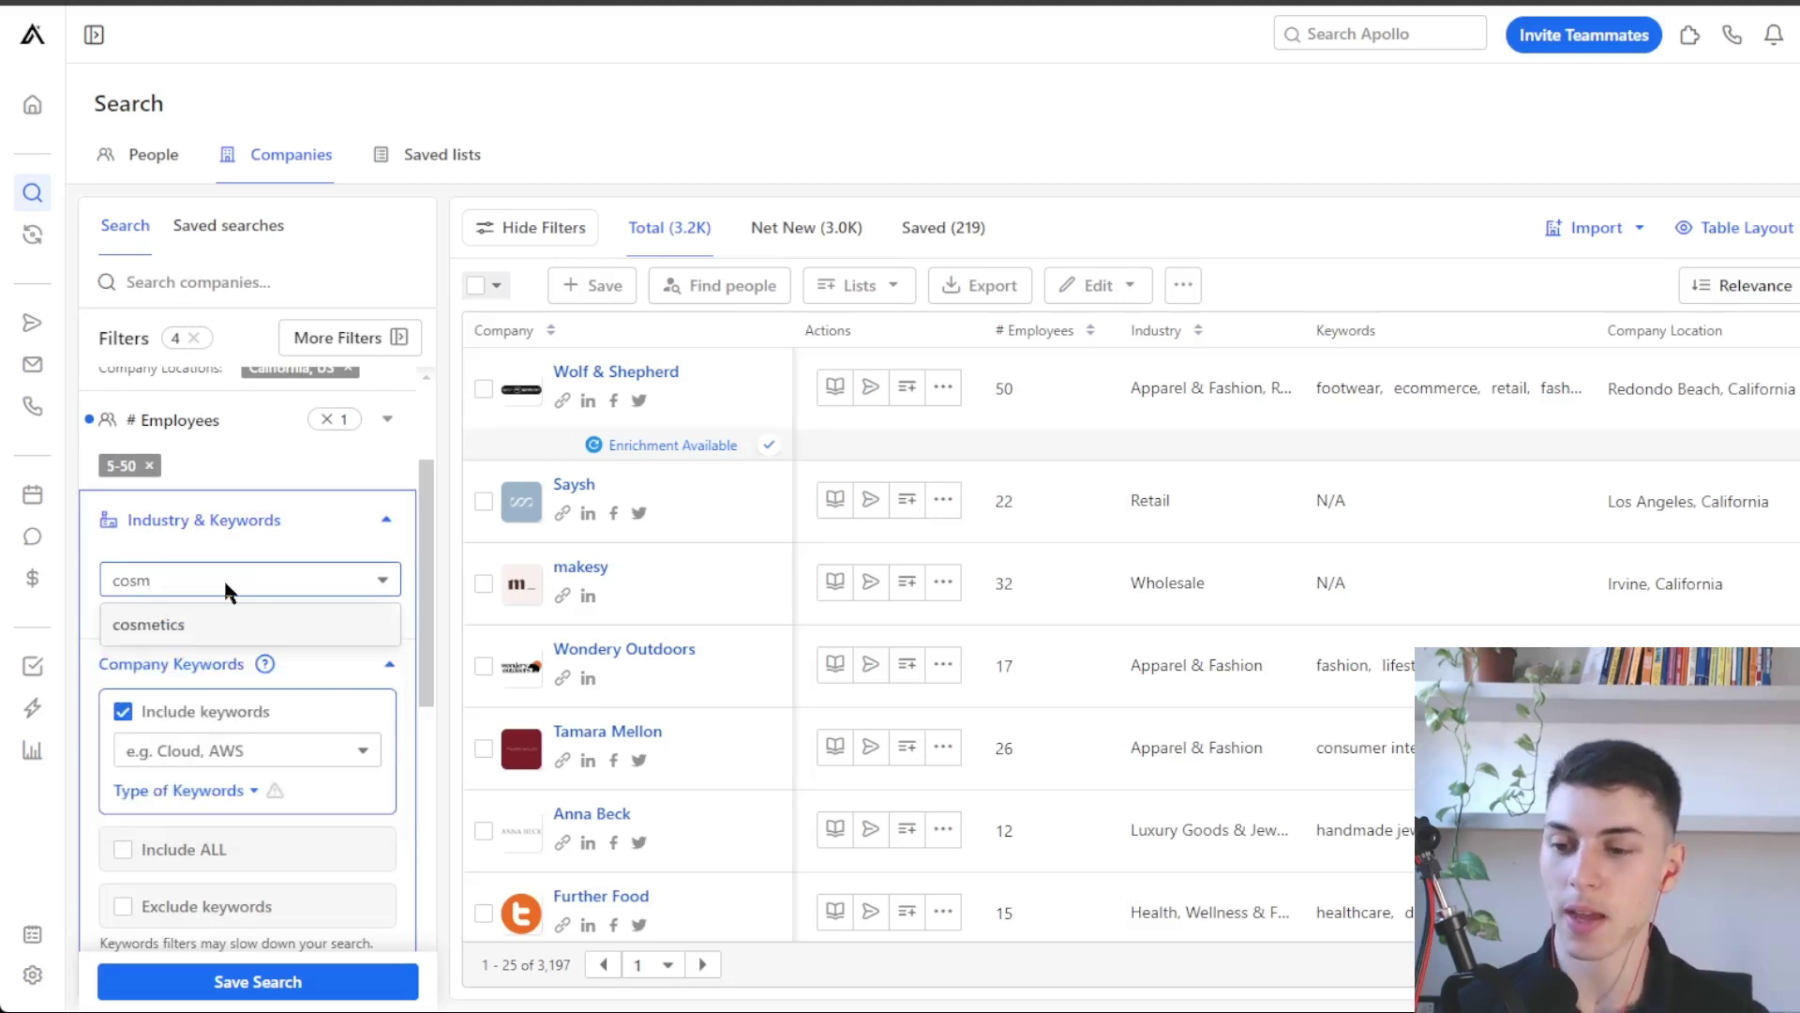
pyautogui.click(187, 627)
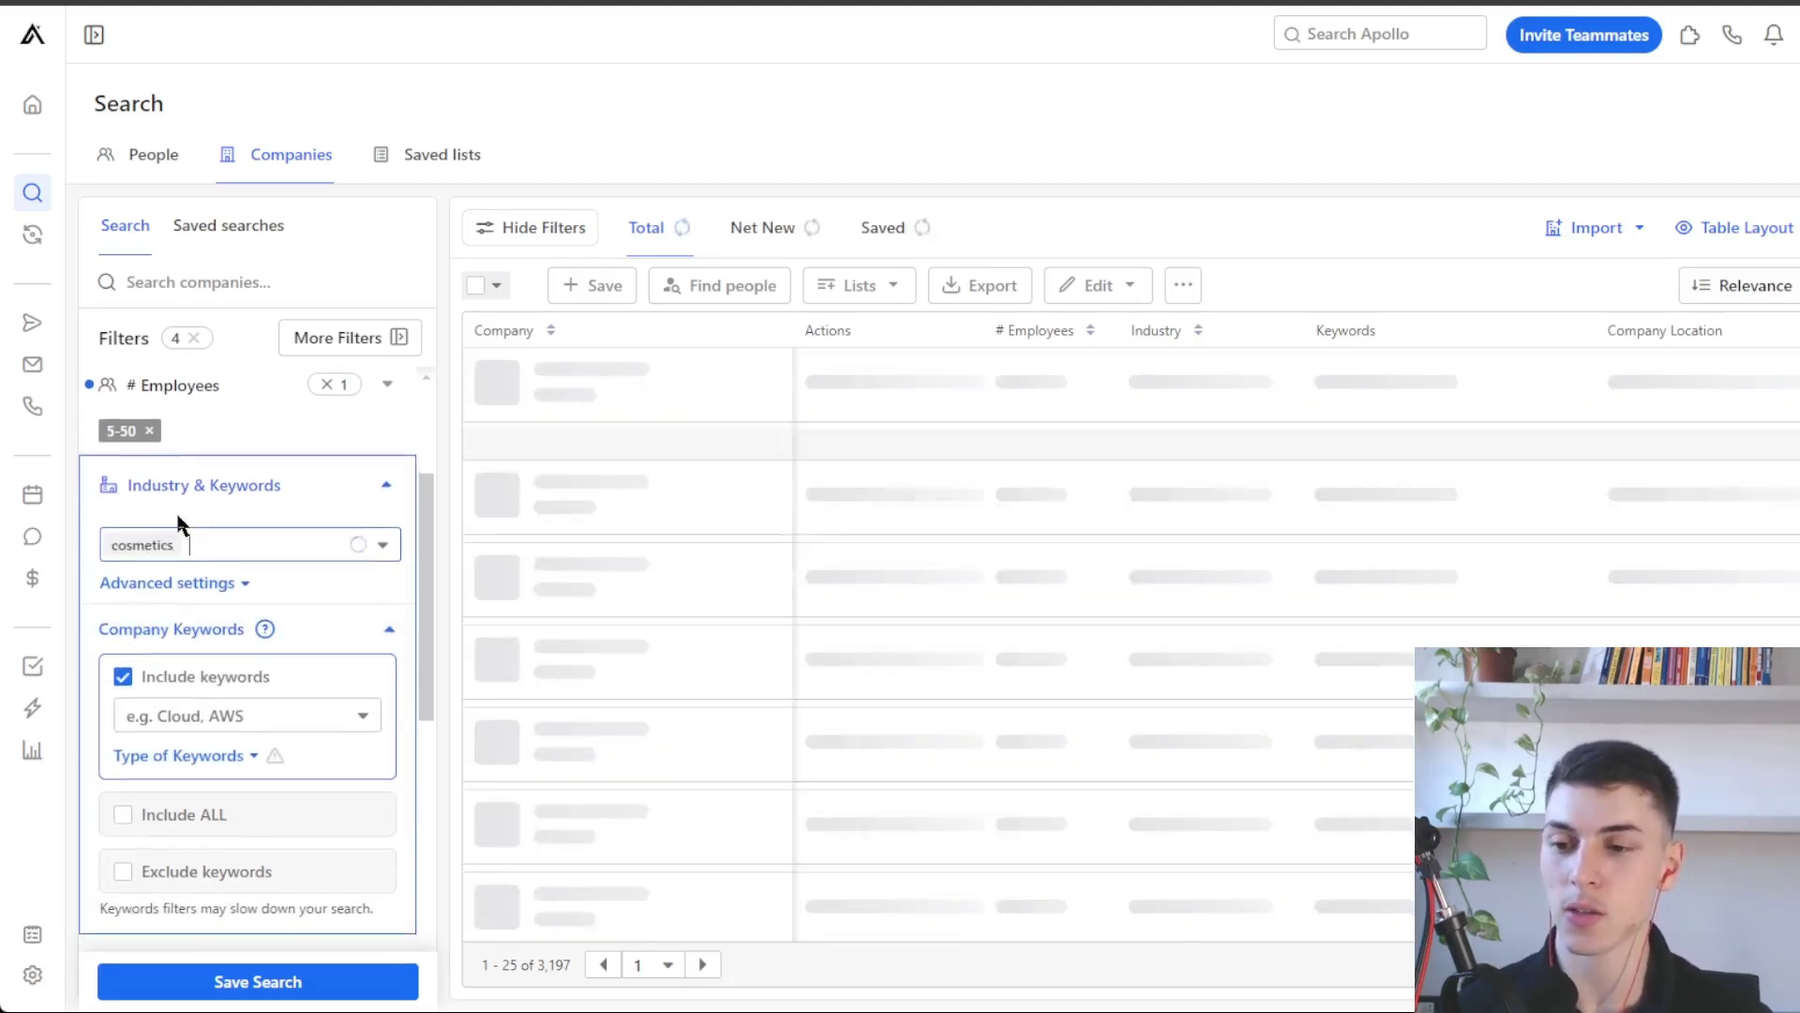
pyautogui.click(191, 487)
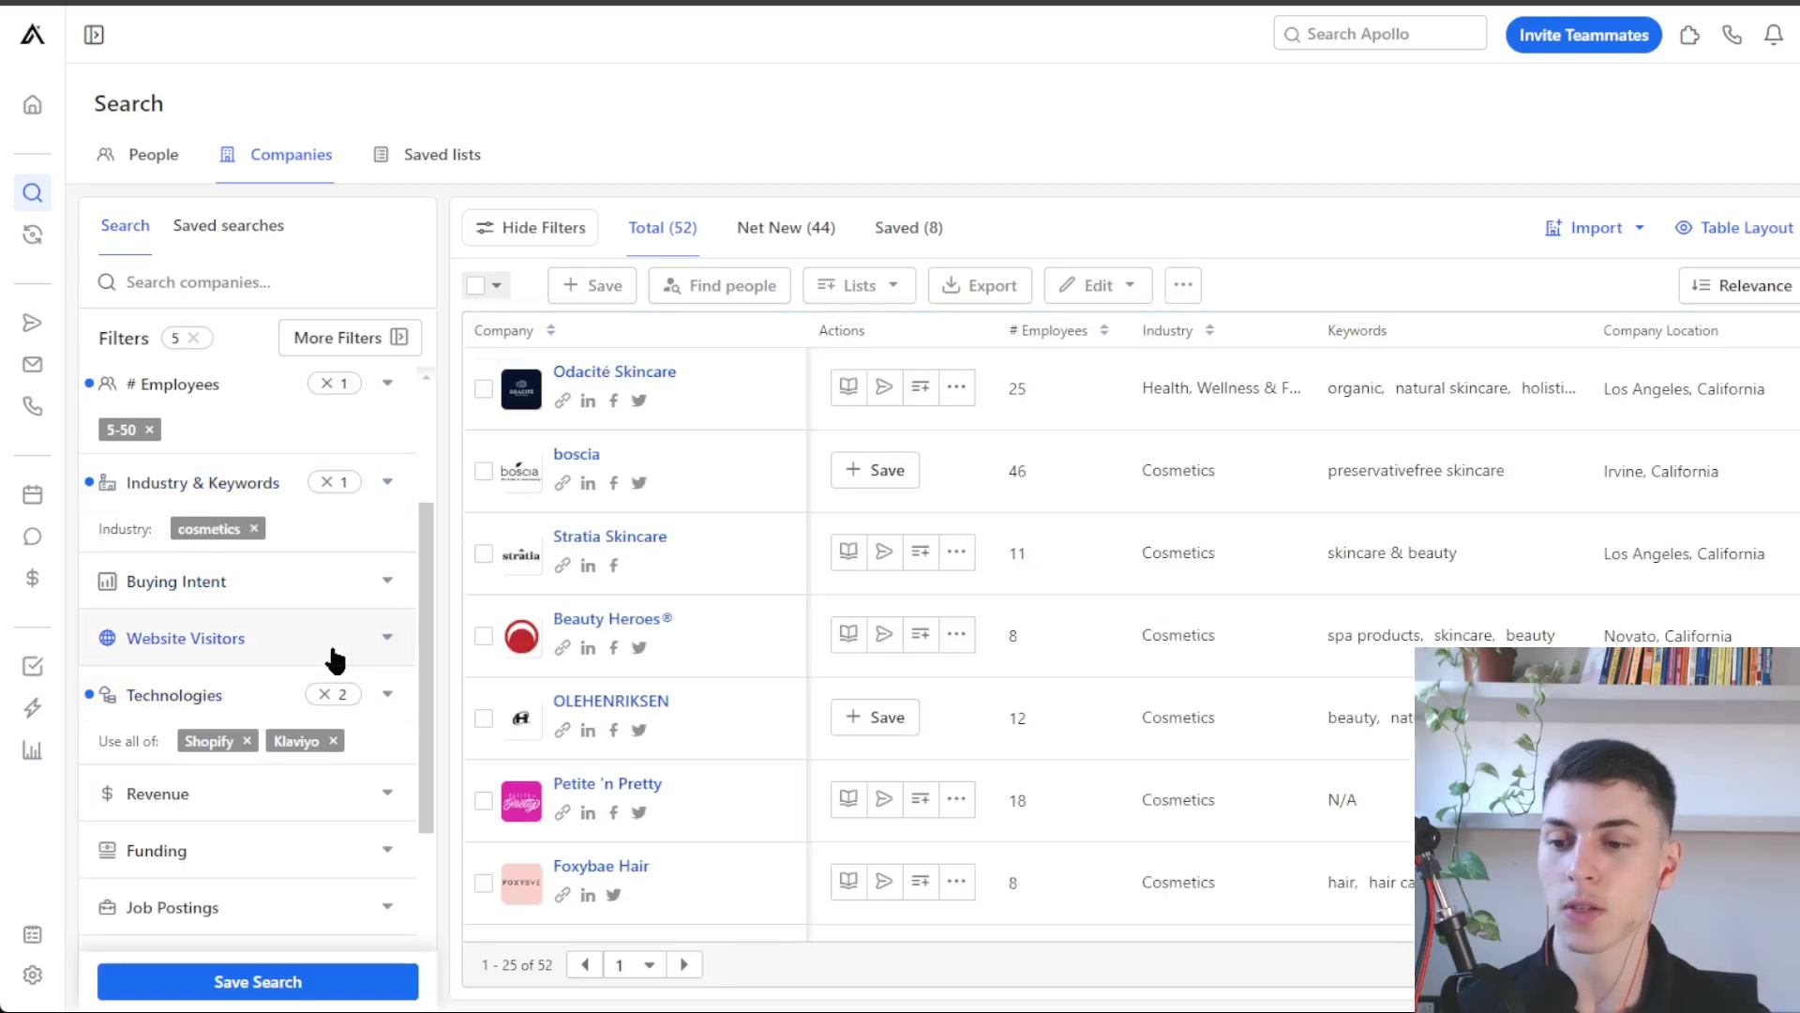
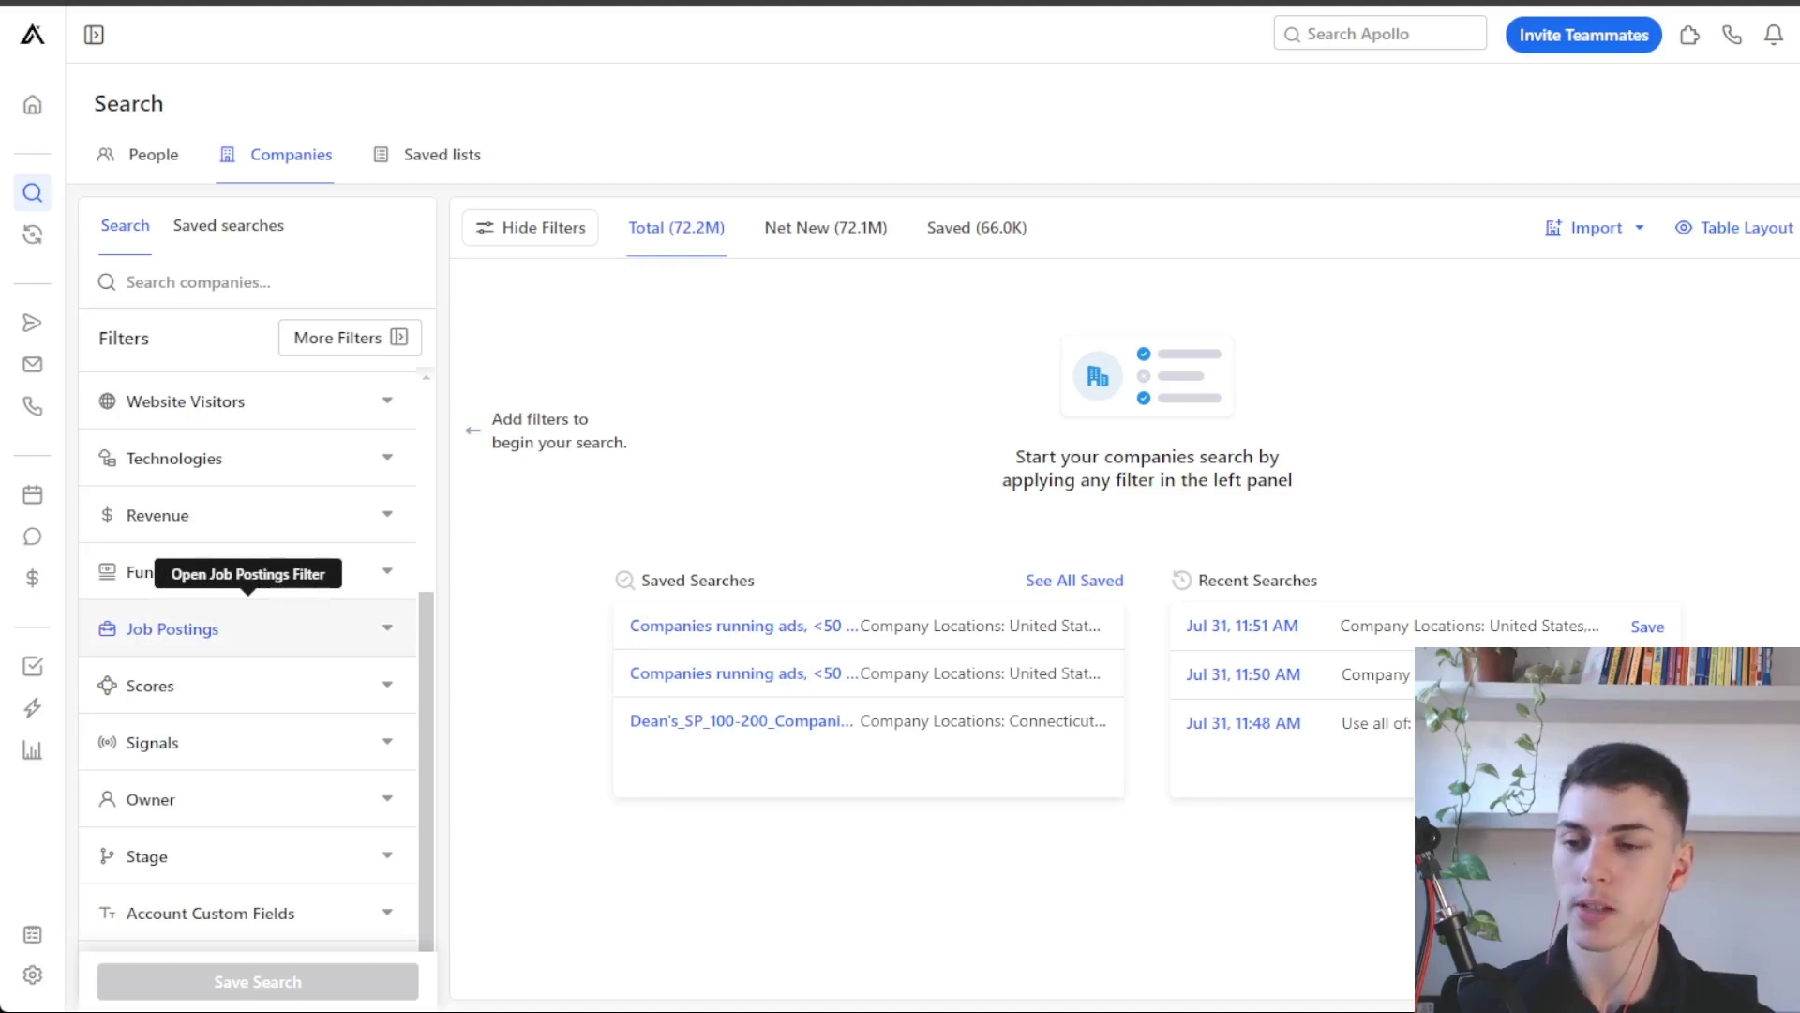
# Set the account location of the new company search to United States and collapse the section.
pyautogui.scroll(3, 249, 629)
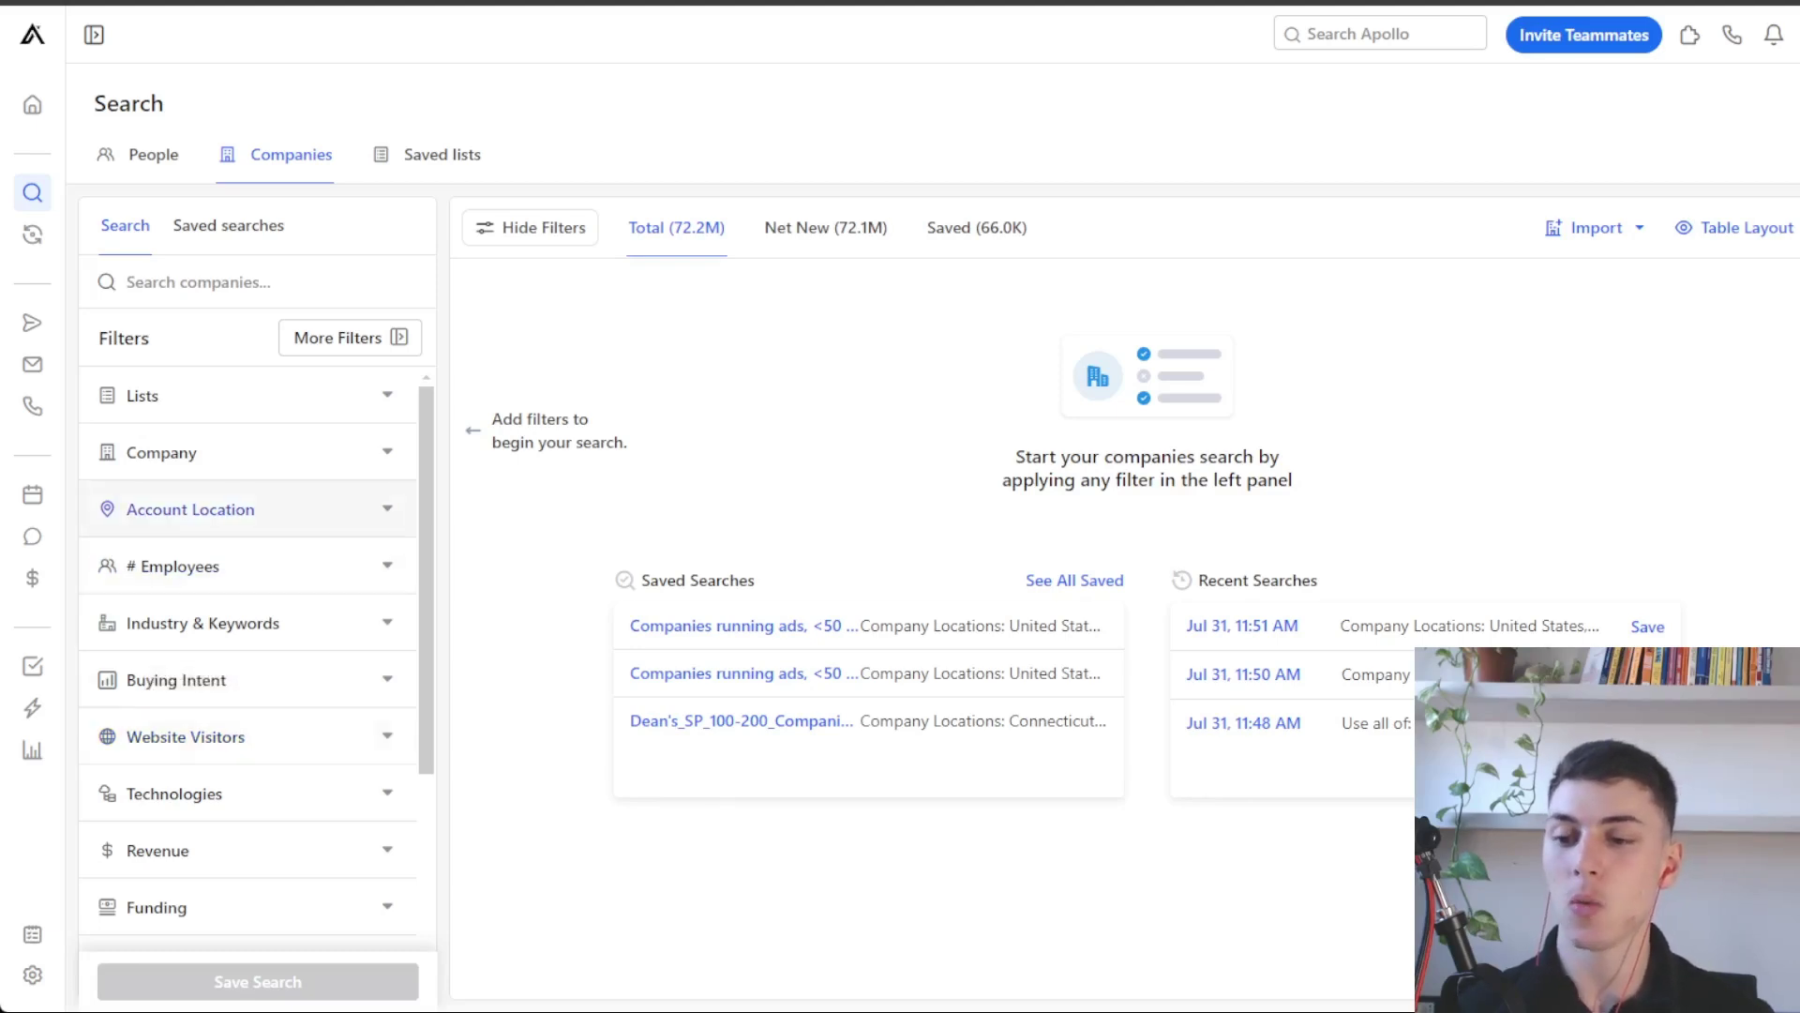
pyautogui.click(187, 509)
pyautogui.click(188, 638)
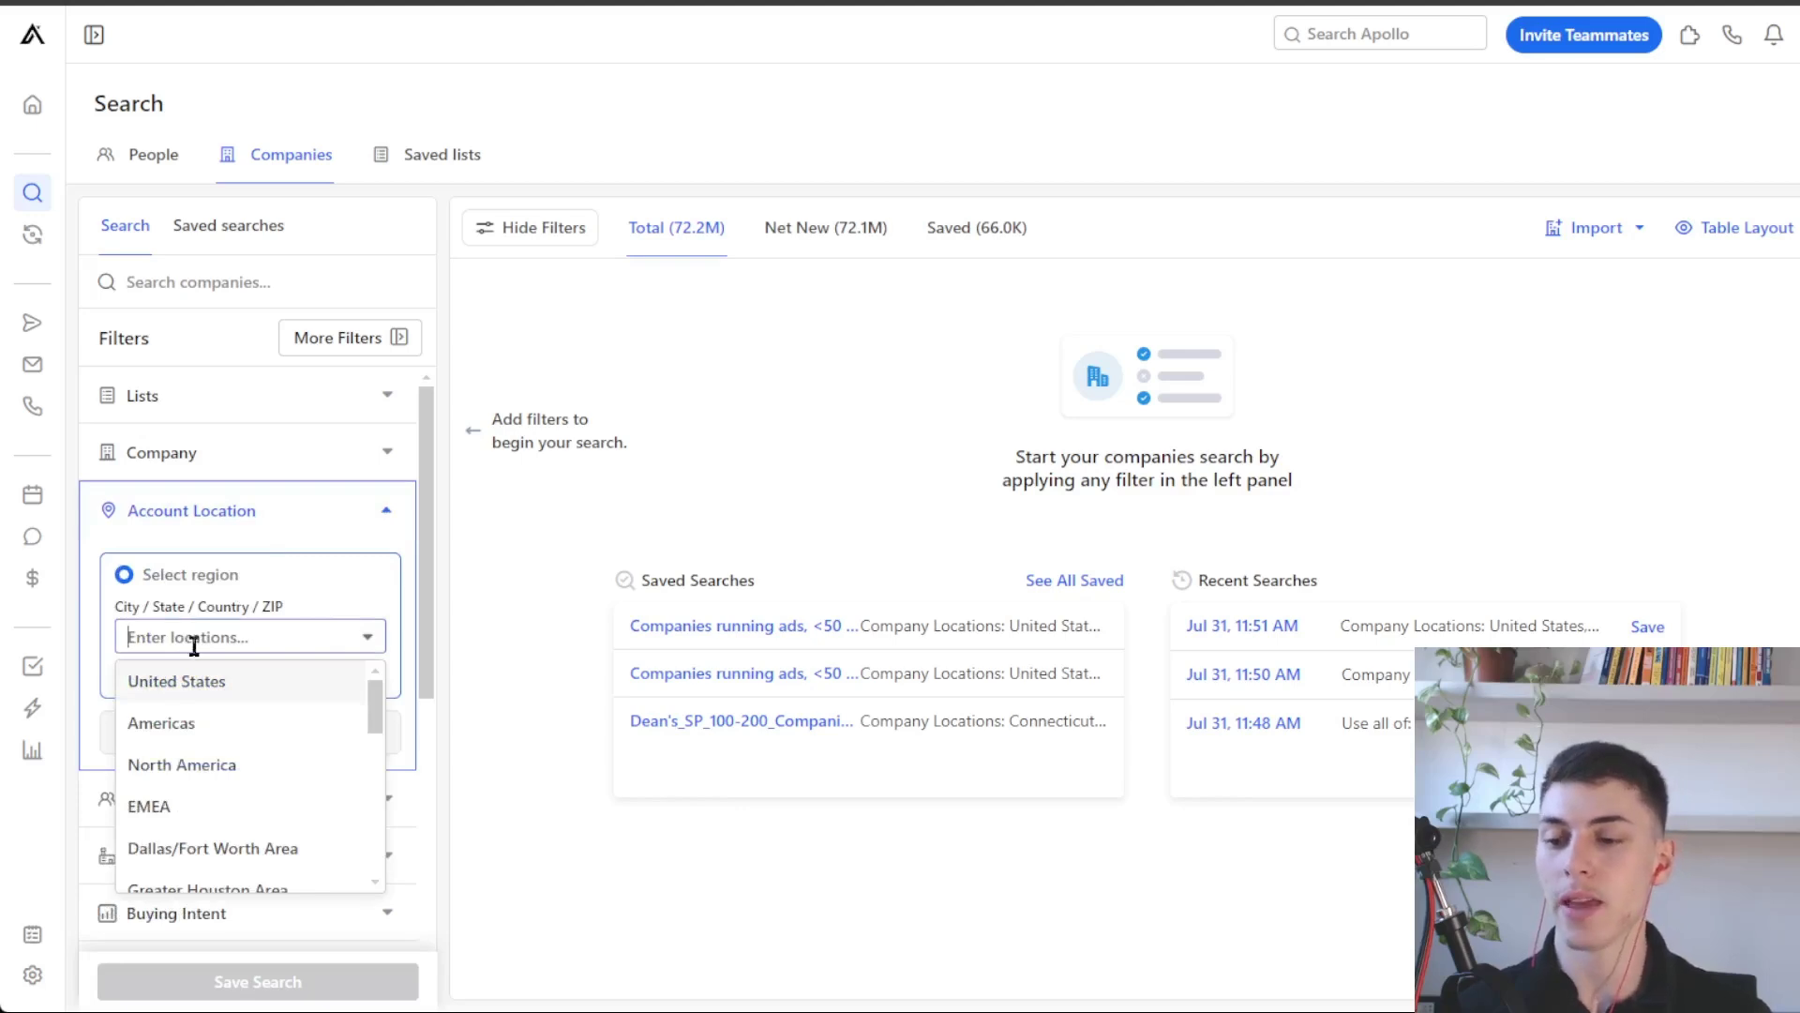
pyautogui.click(239, 692)
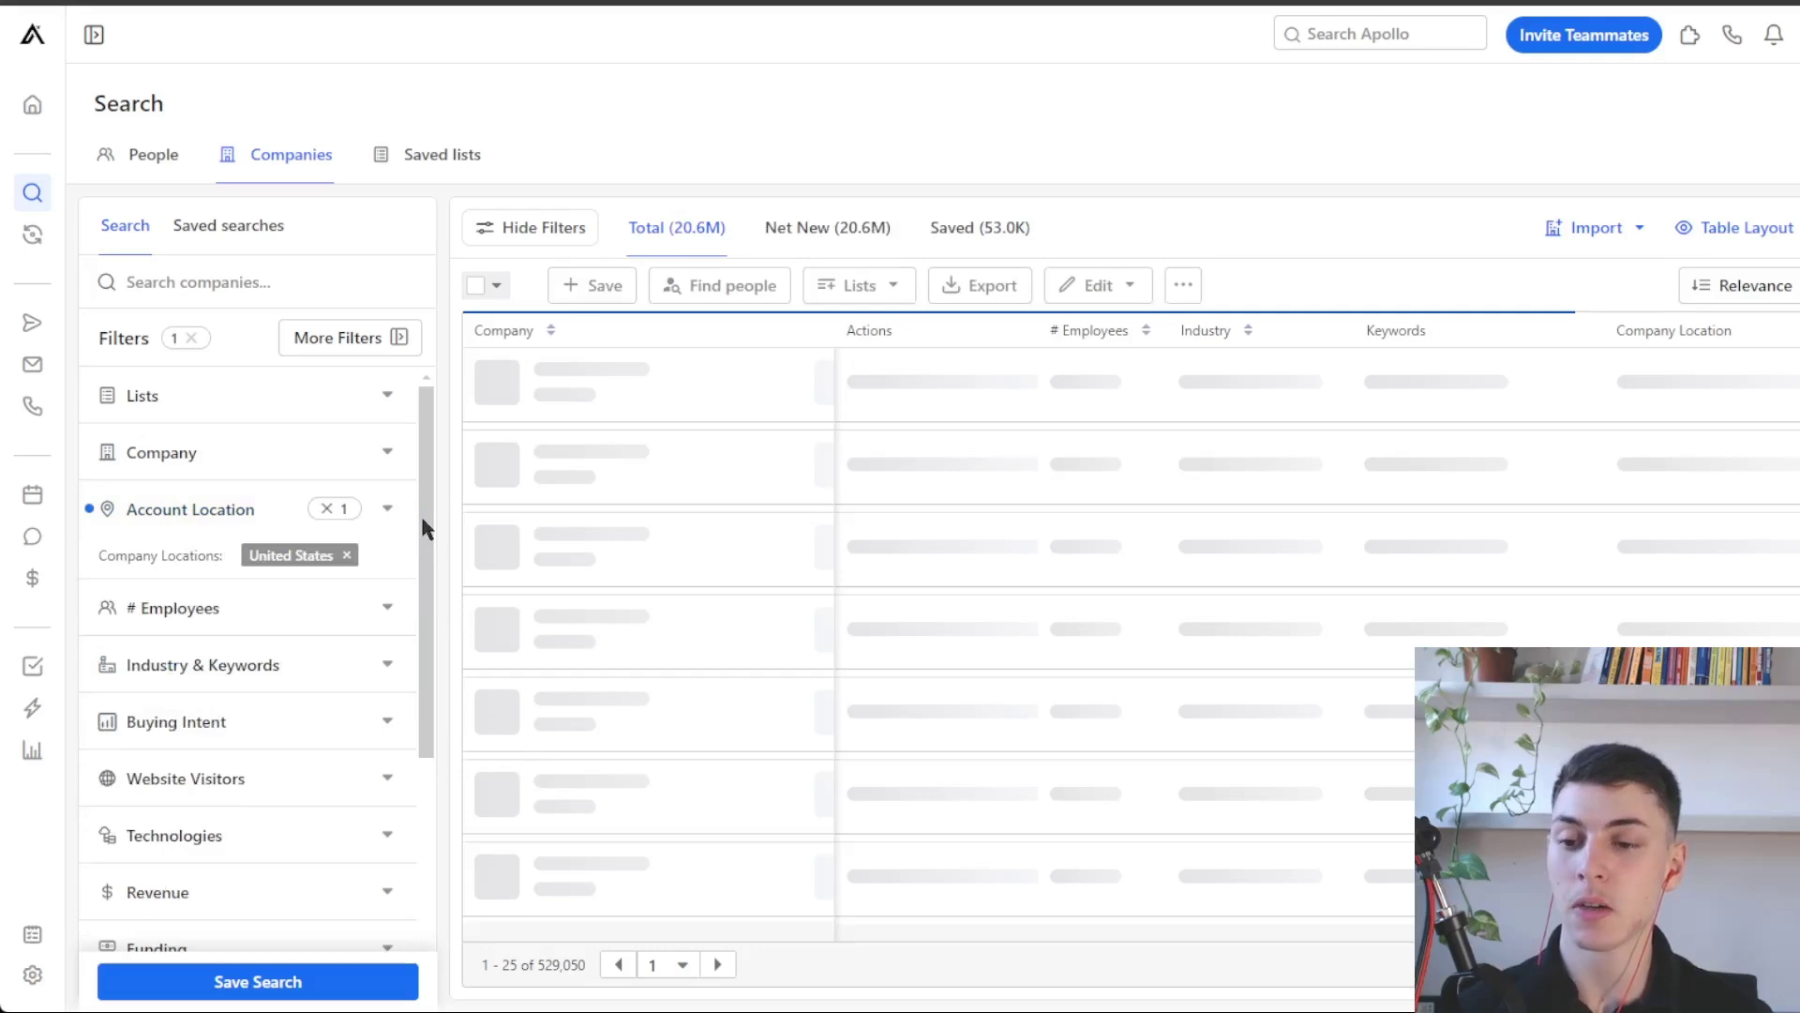
# Filter the companies by the information technology & services industry and collapse the Industry & Keywords section.
pyautogui.scroll(-3, 433, 604)
pyautogui.scroll(-1, 433, 604)
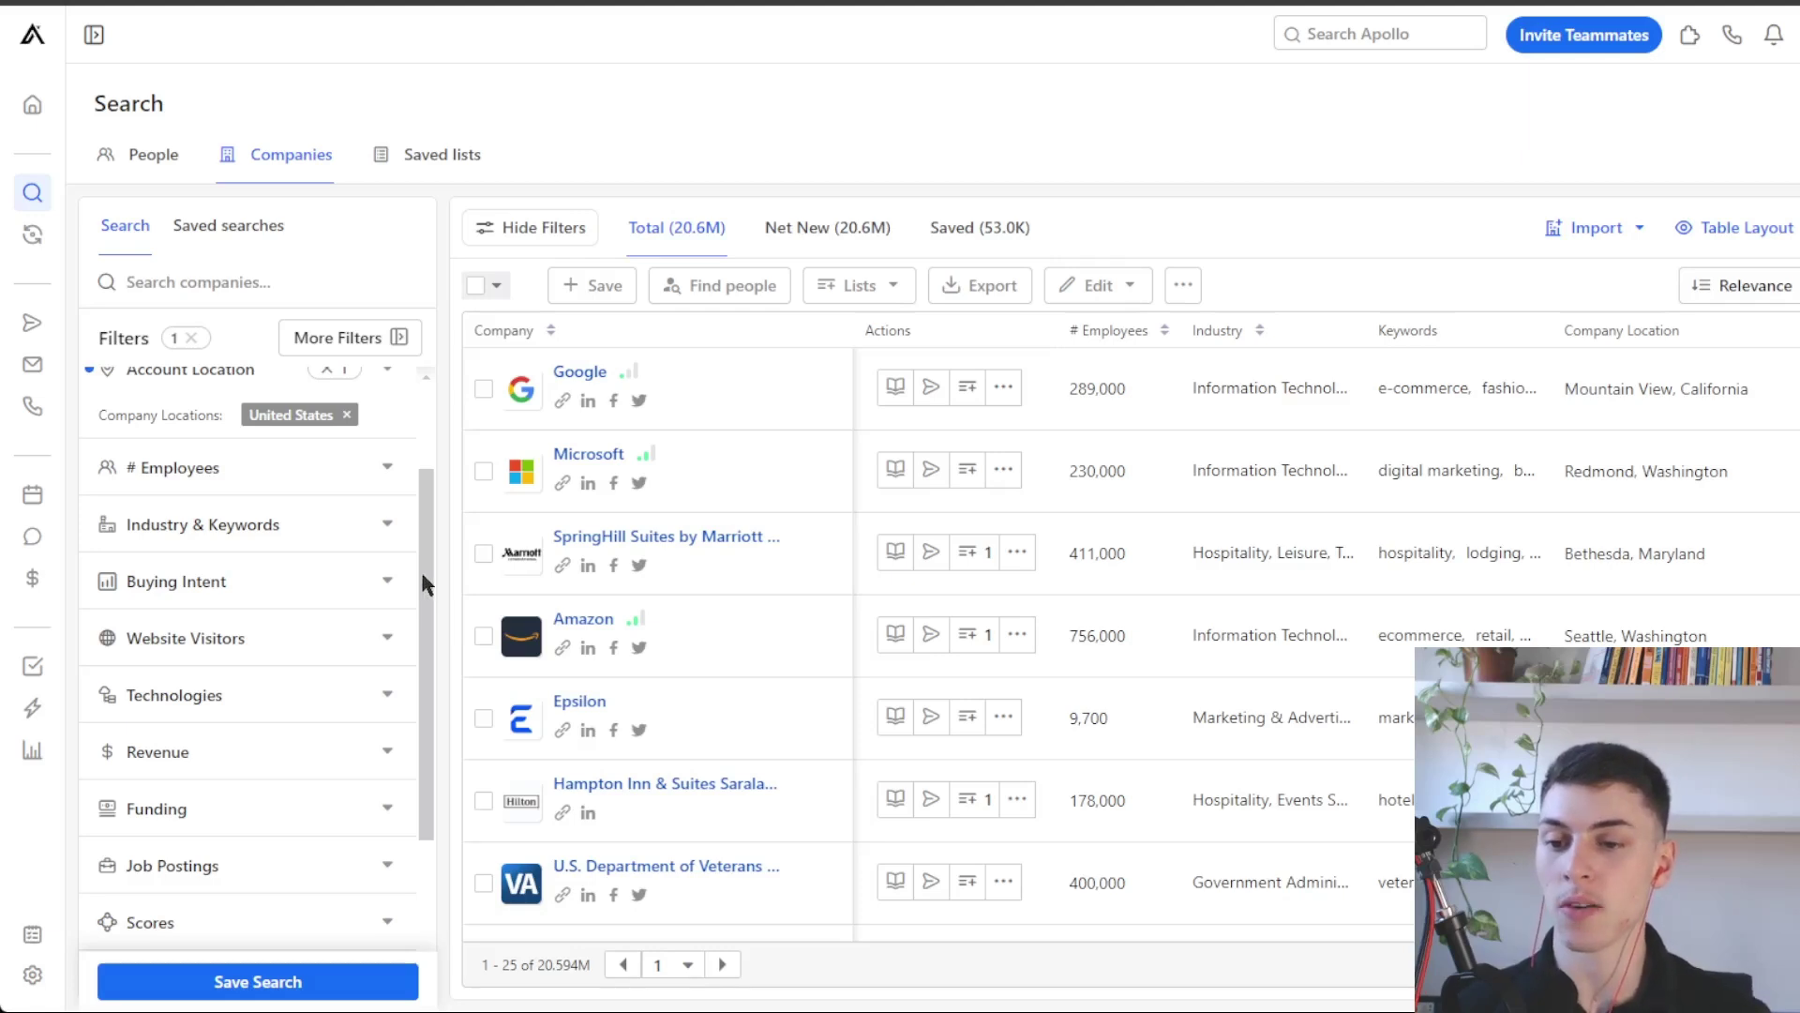
pyautogui.scroll(2, 418, 566)
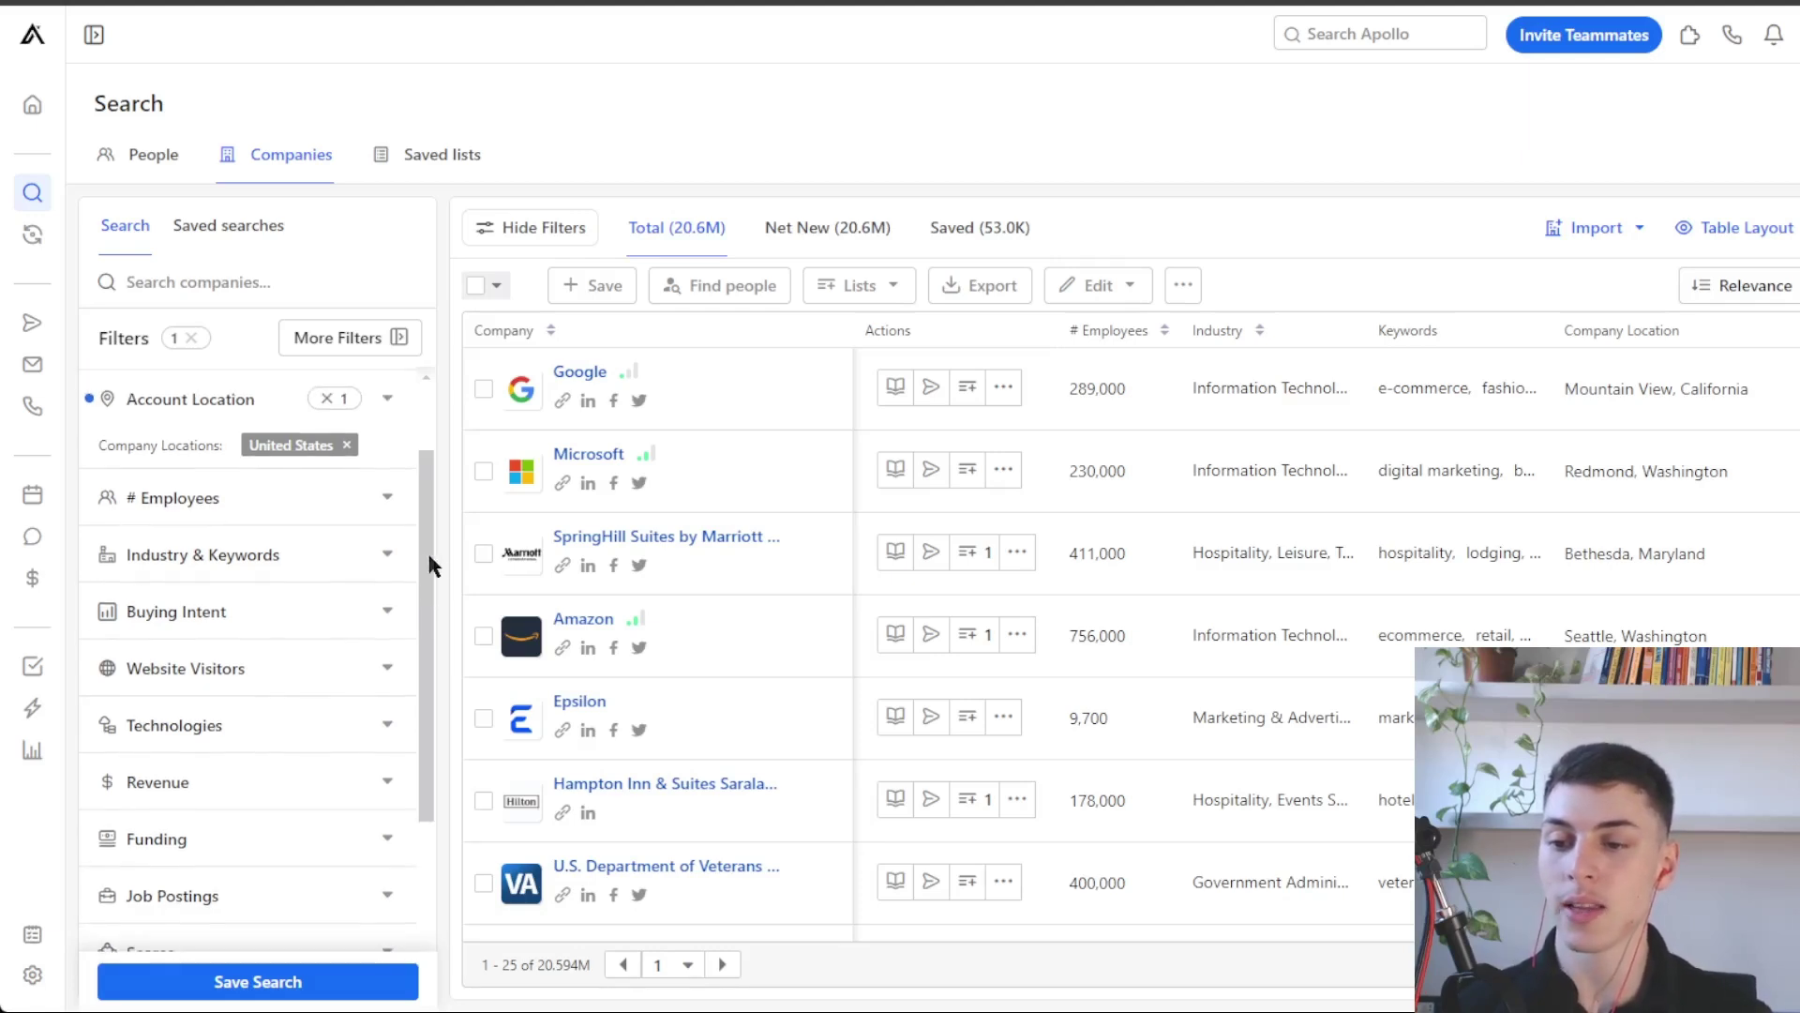
pyautogui.click(306, 560)
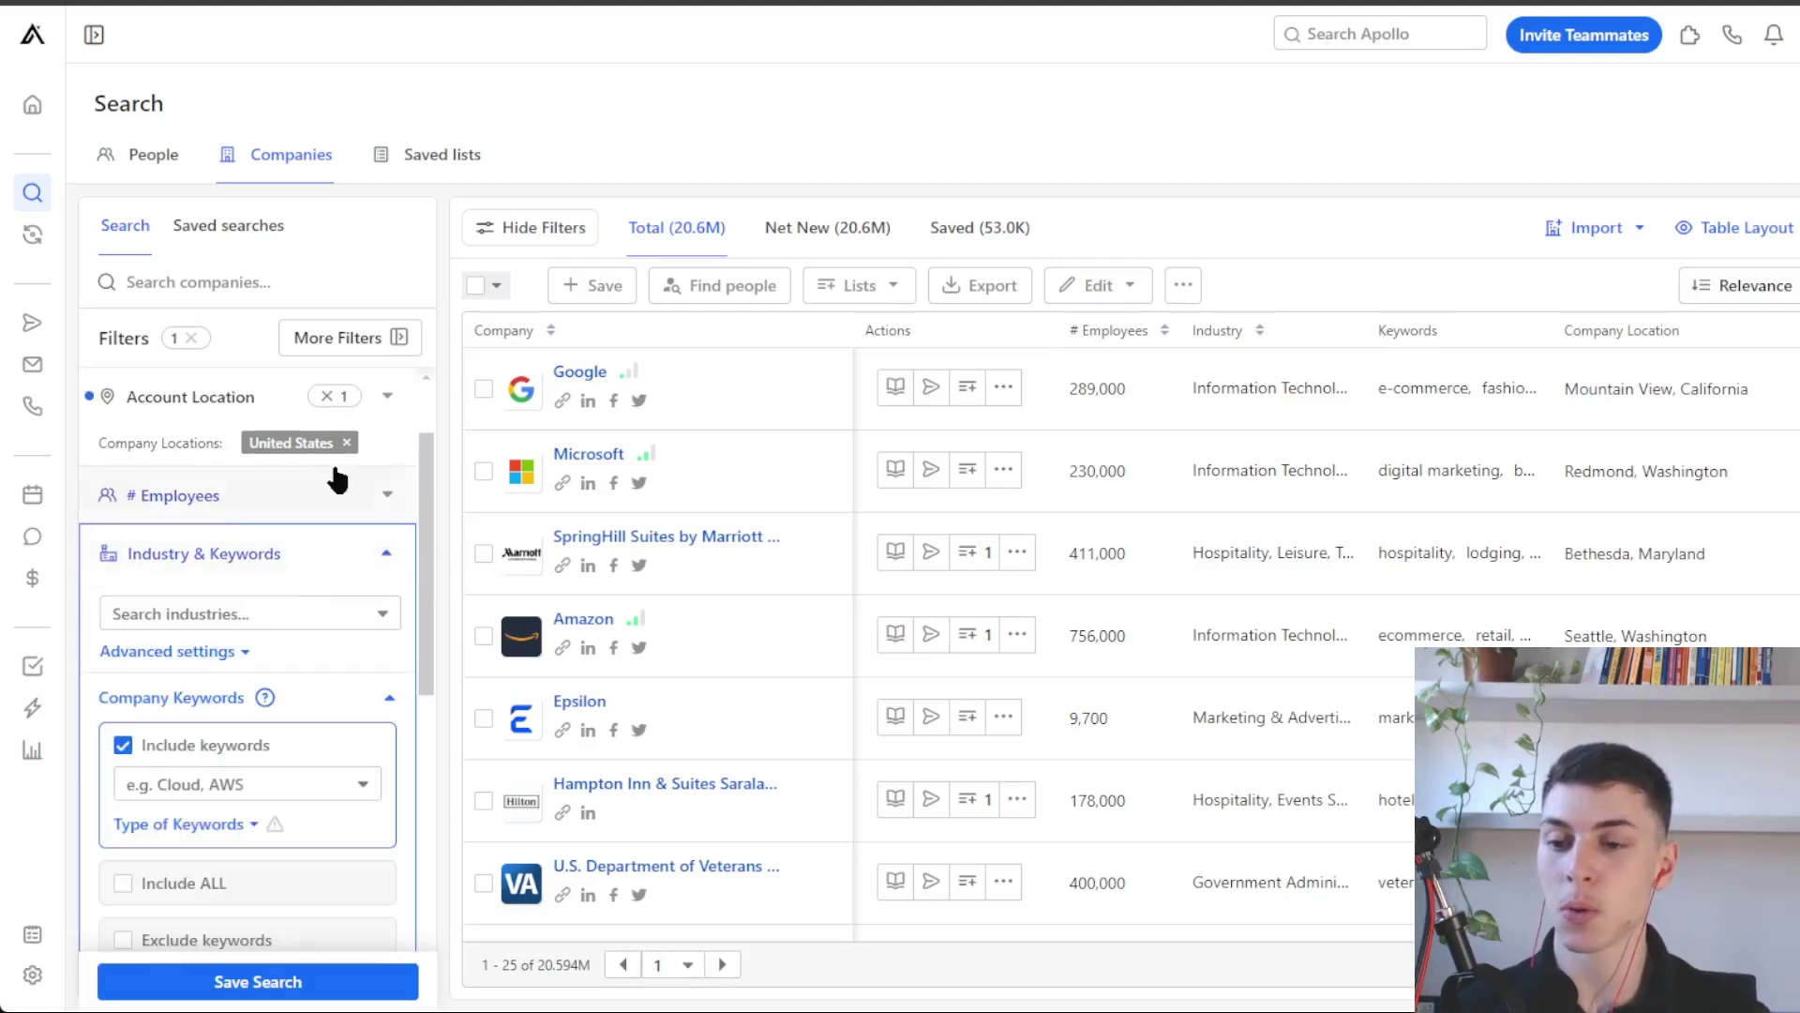
pyautogui.click(214, 619)
pyautogui.write('info')
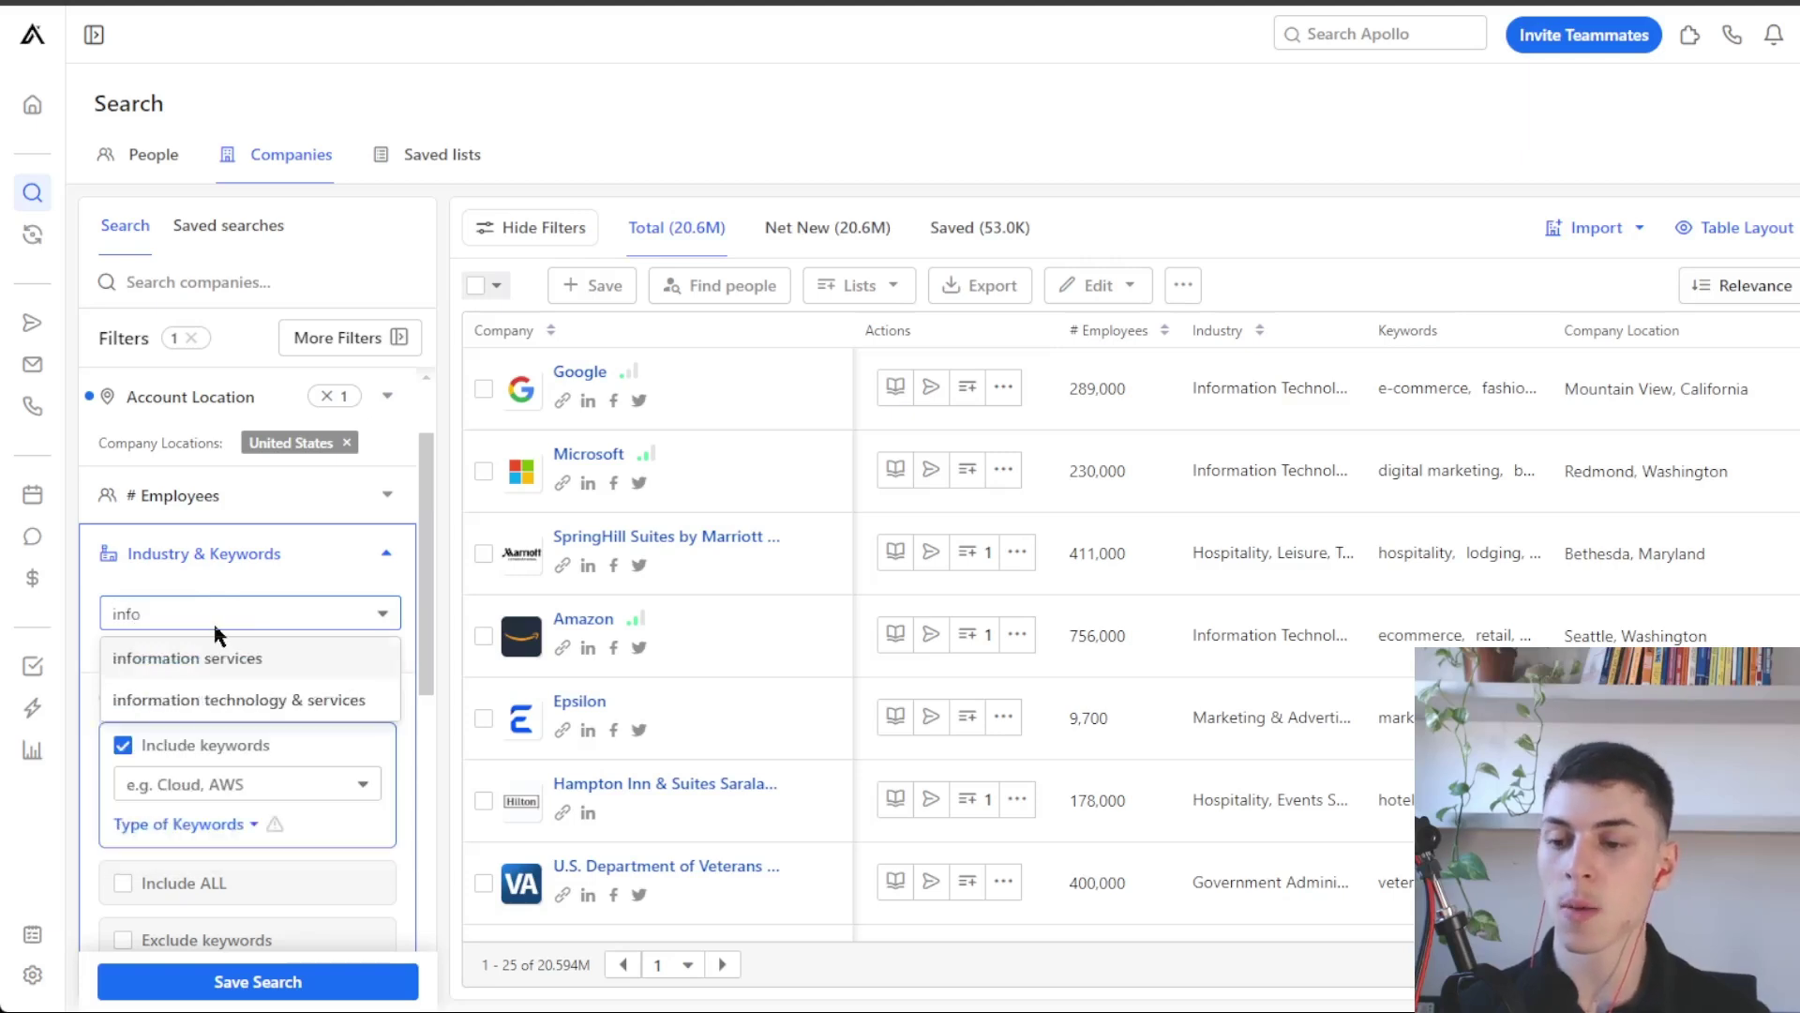
pyautogui.press('Return')
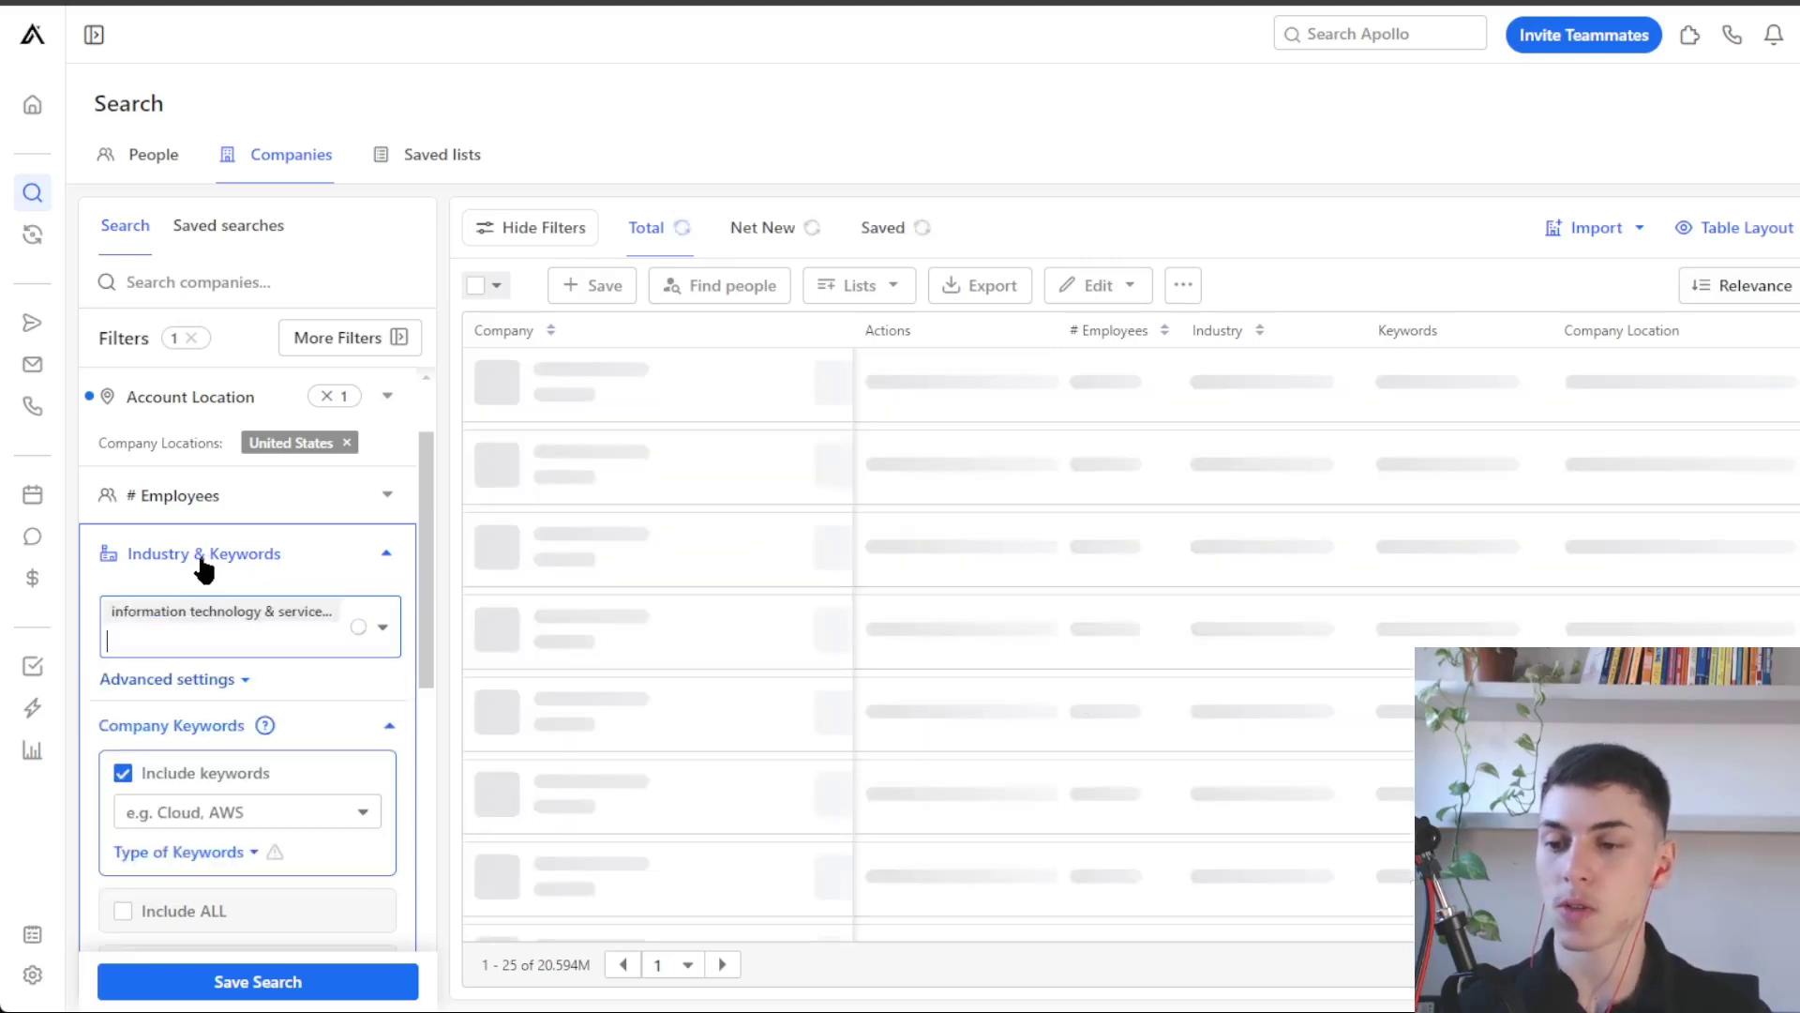
pyautogui.click(427, 488)
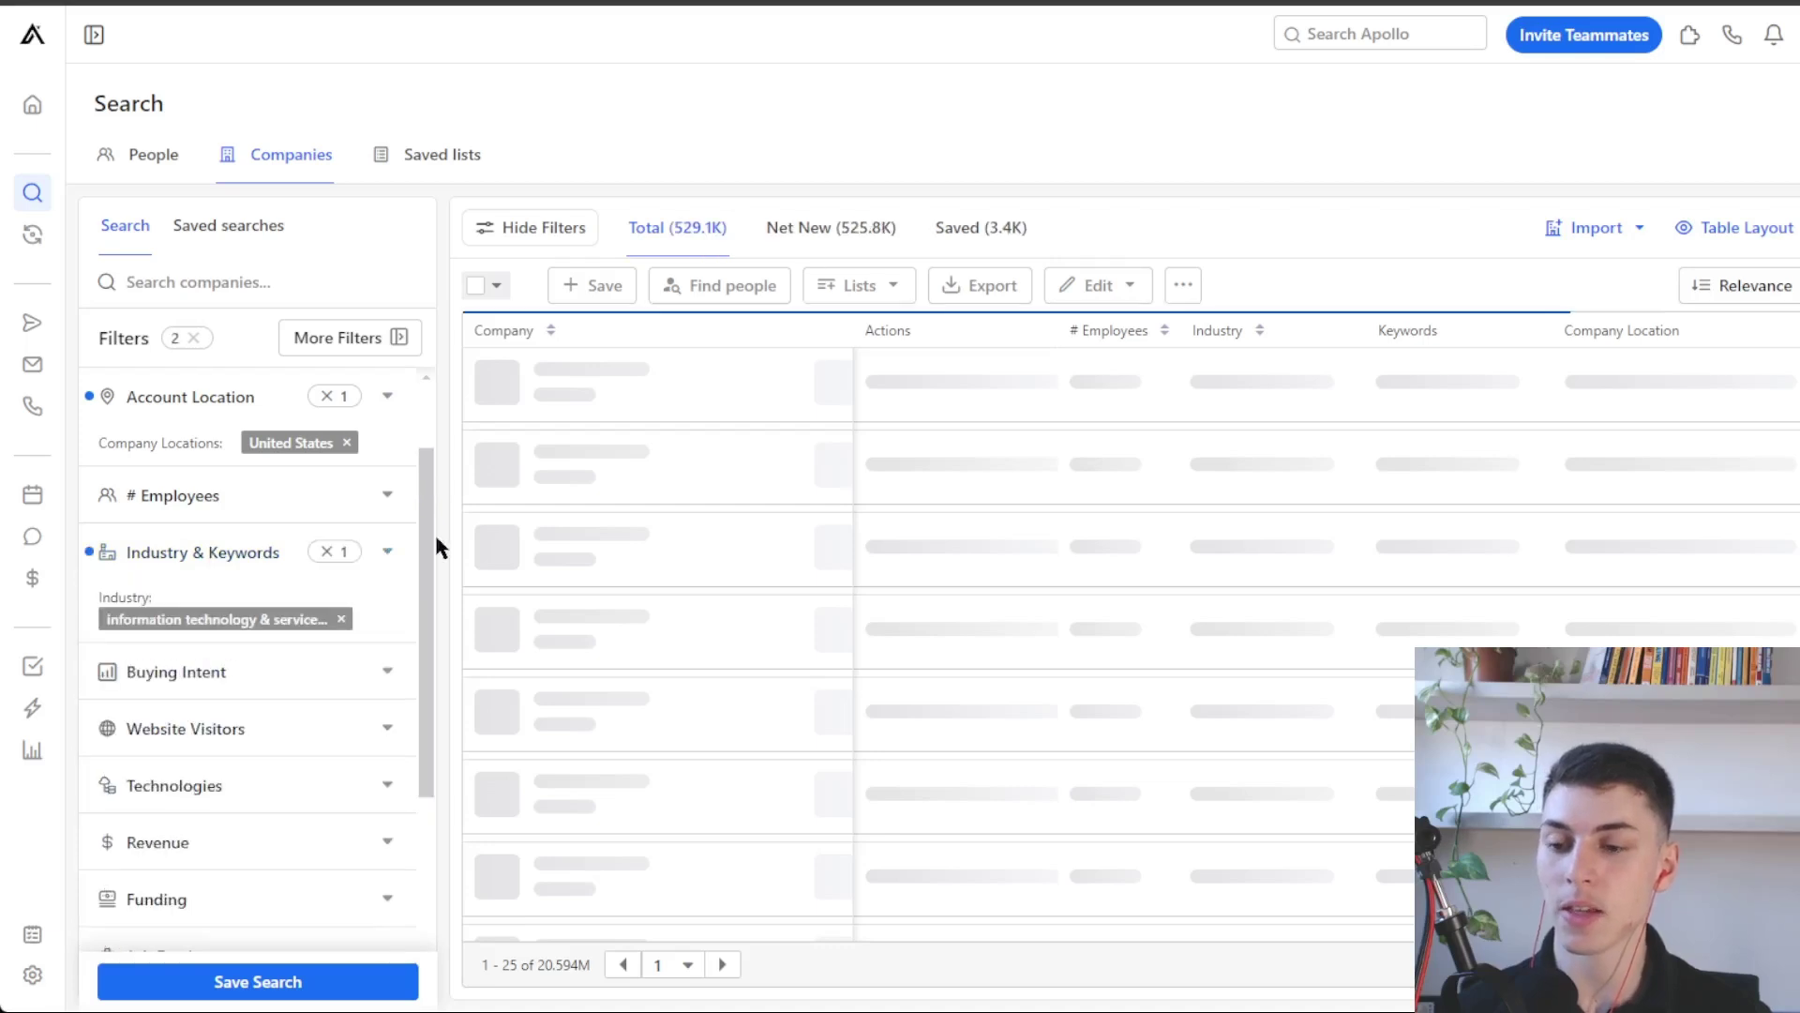
# Filter job postings for companies currently hiring a marketing manager, marketing coordinator or marketing specialist.
pyautogui.scroll(-4, 436, 582)
pyautogui.click(235, 630)
pyautogui.click(211, 715)
pyautogui.write('mark')
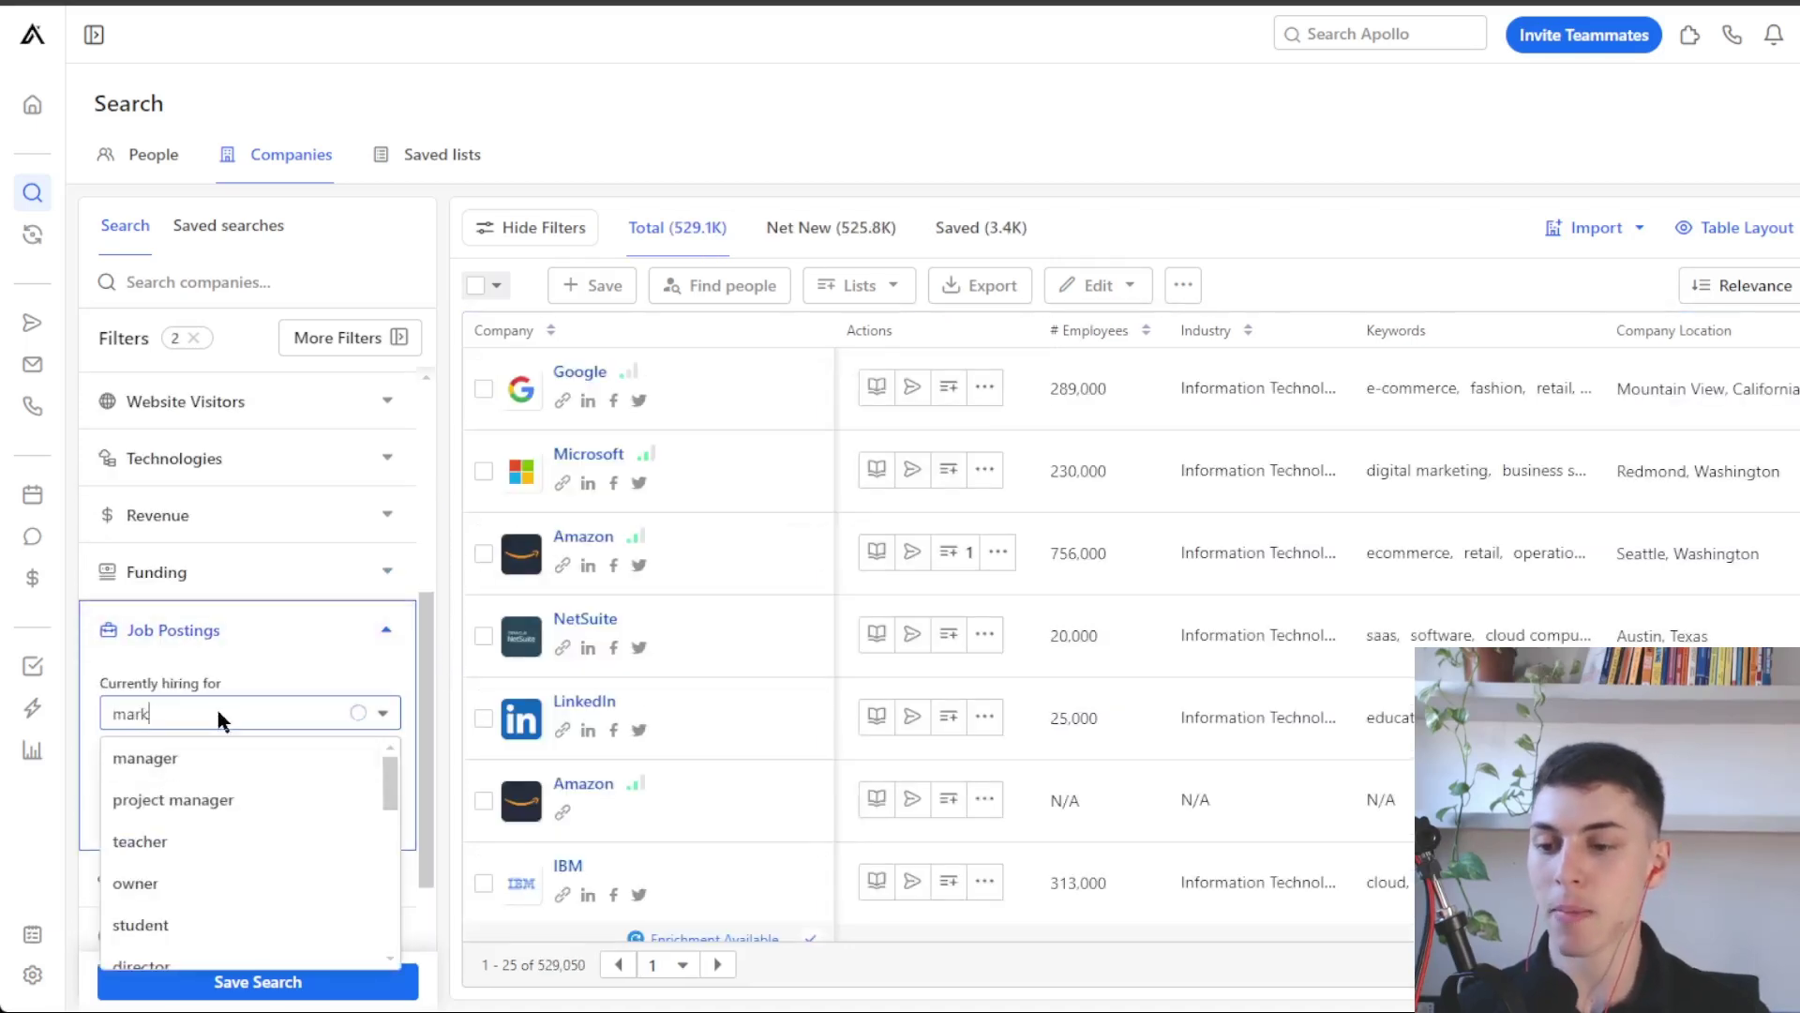
pyautogui.click(221, 799)
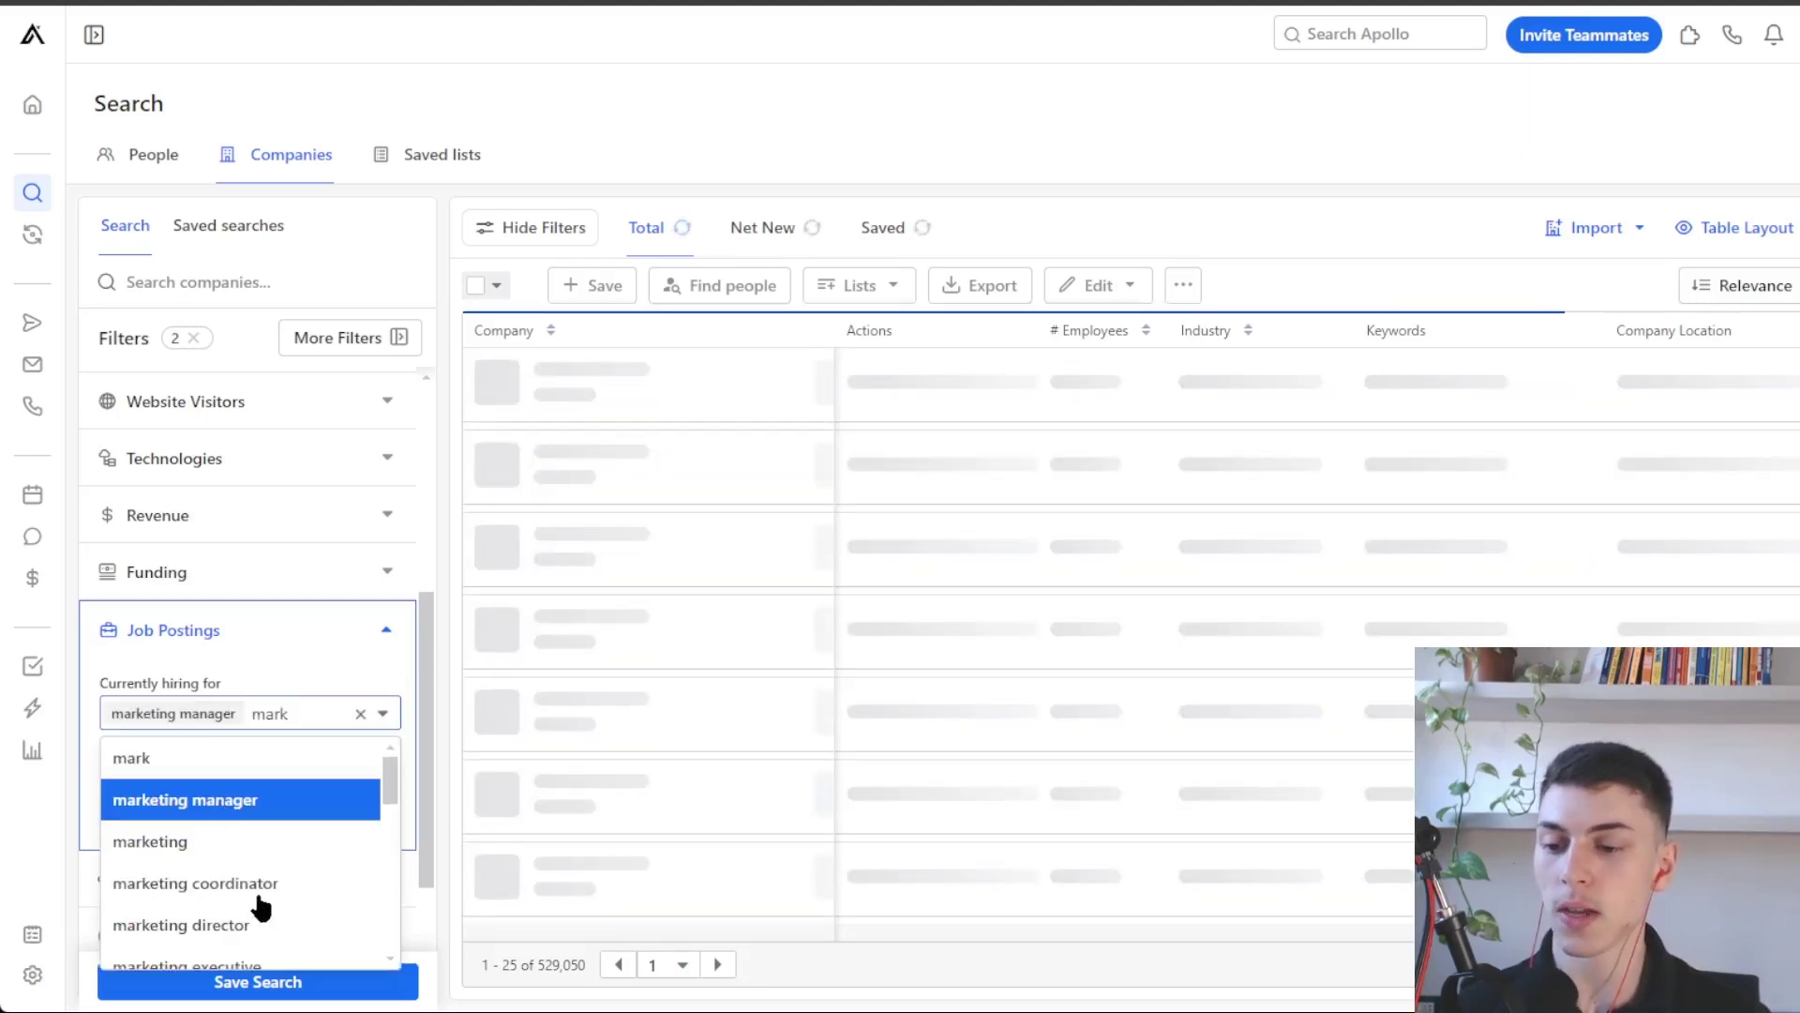
pyautogui.click(215, 883)
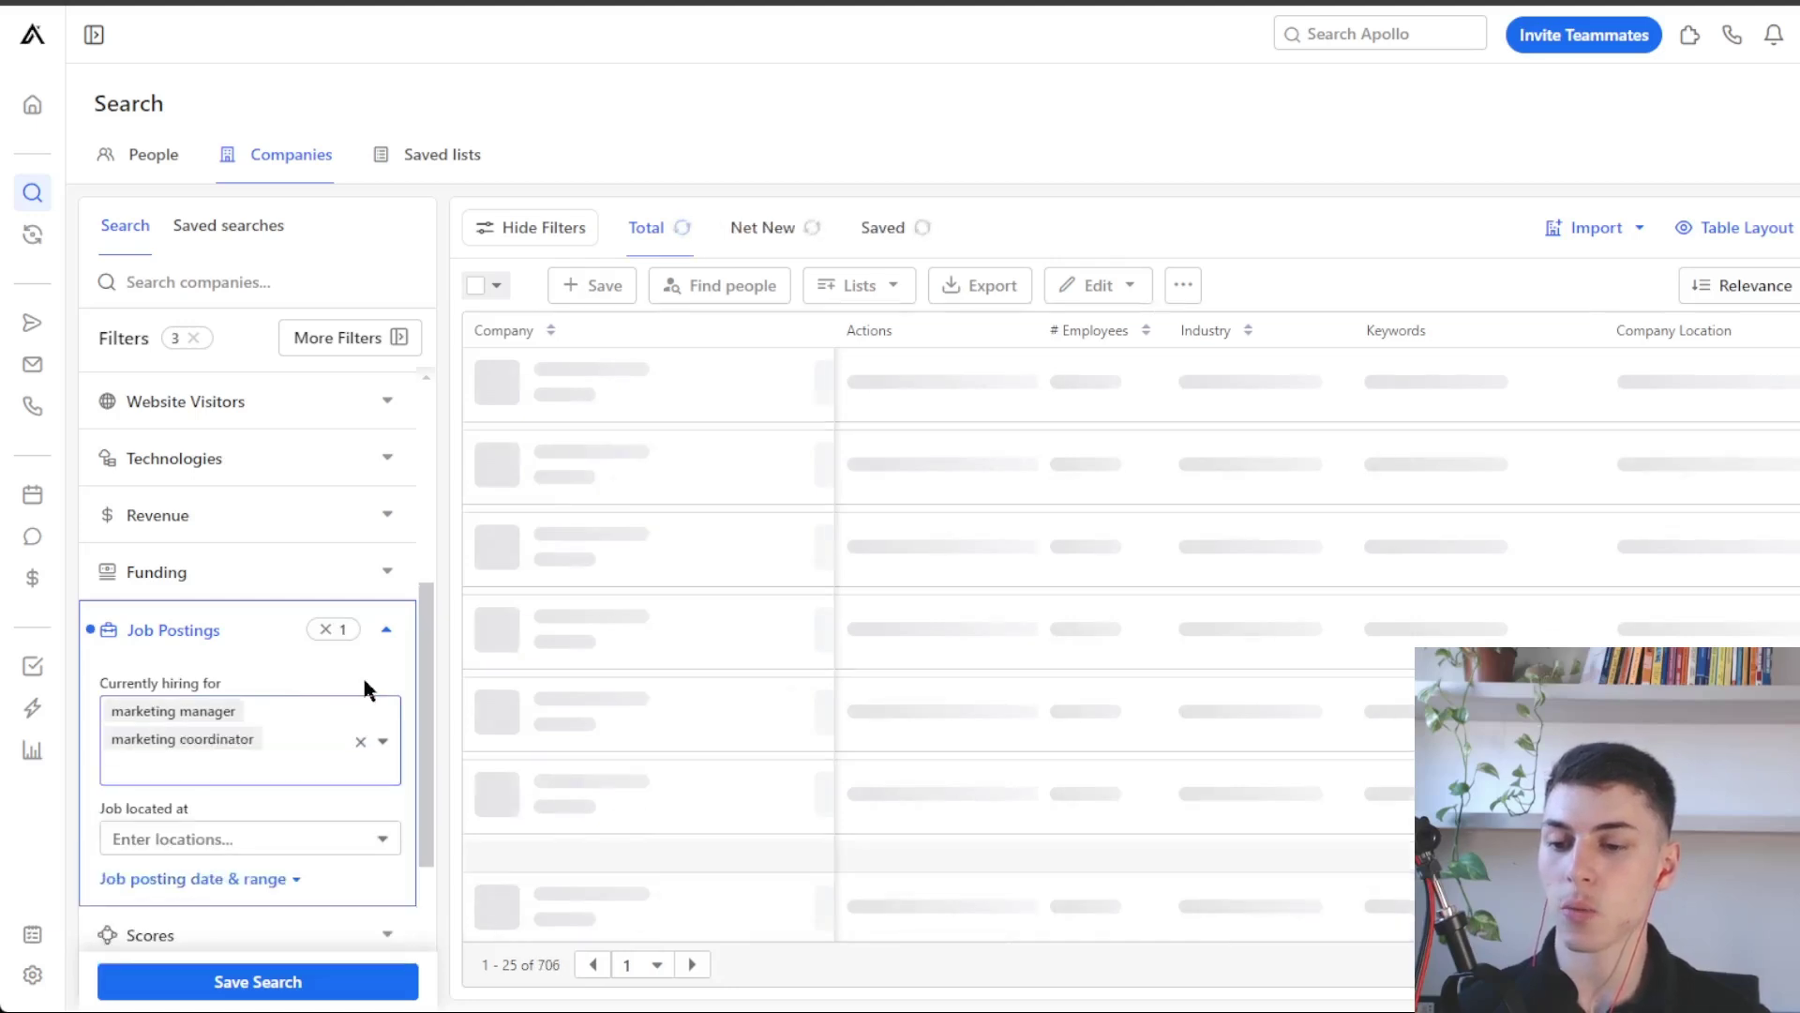
pyautogui.write('marketing spe')
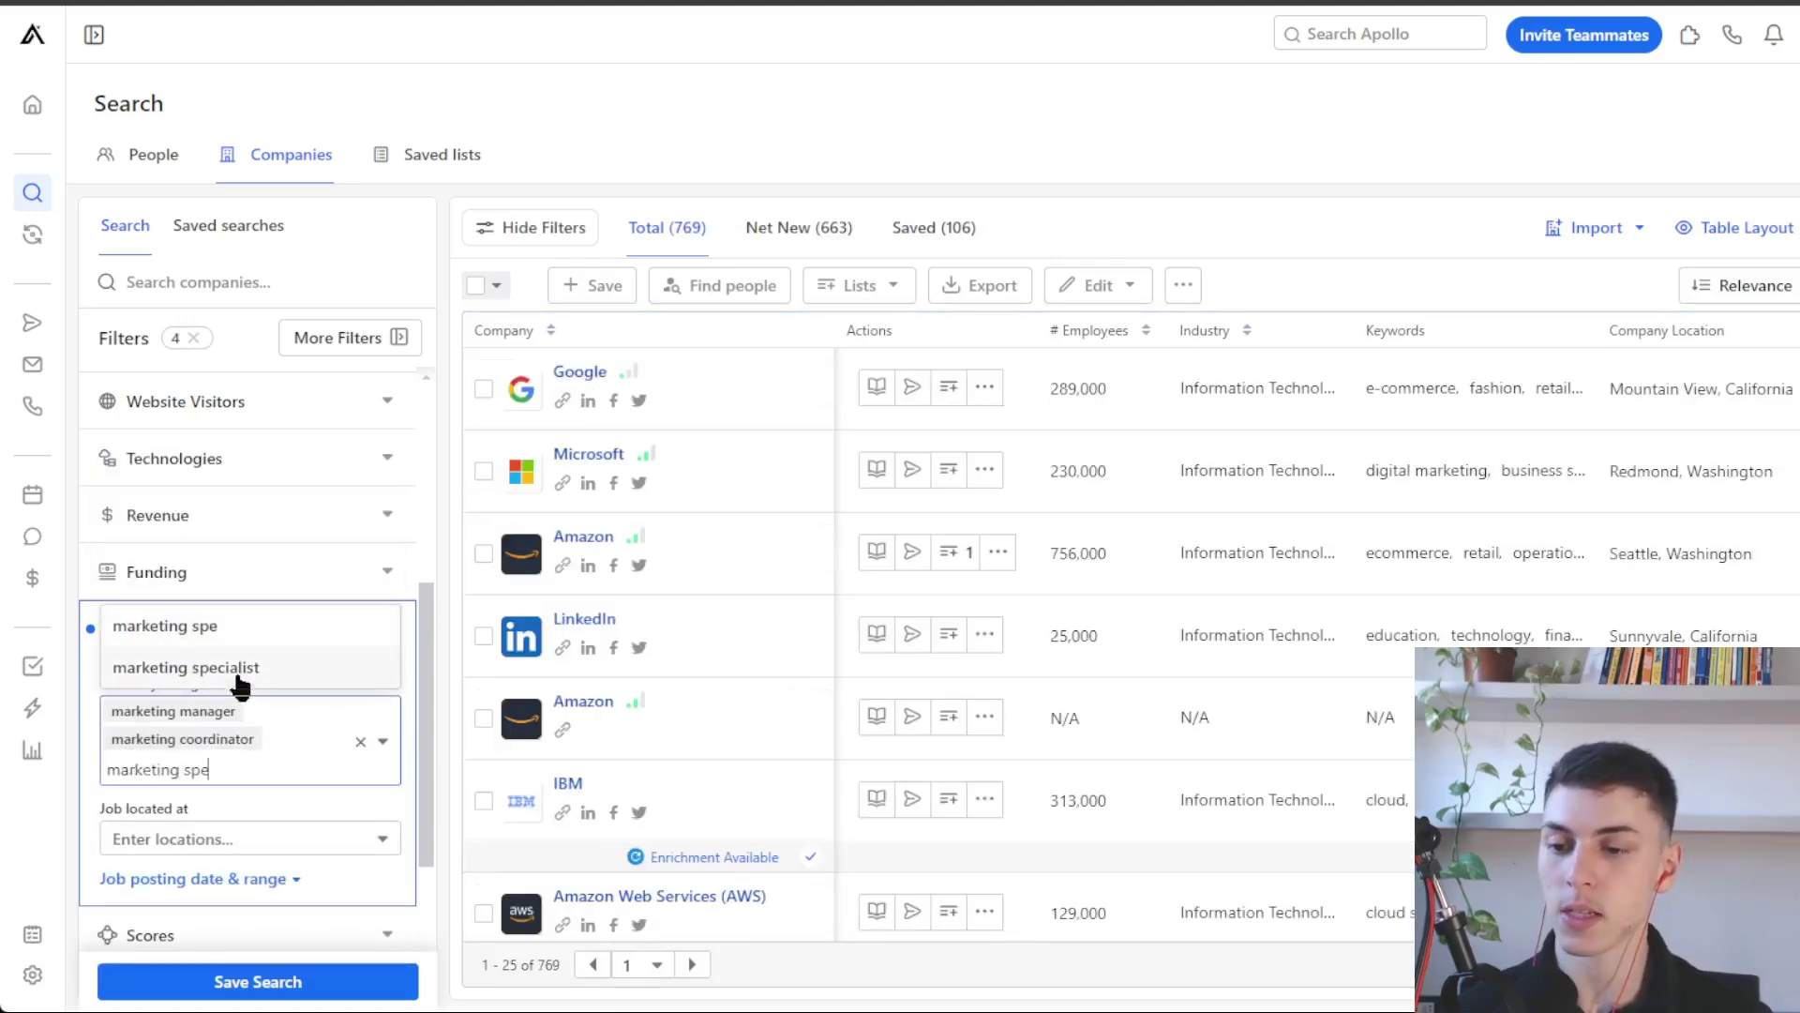
pyautogui.click(234, 667)
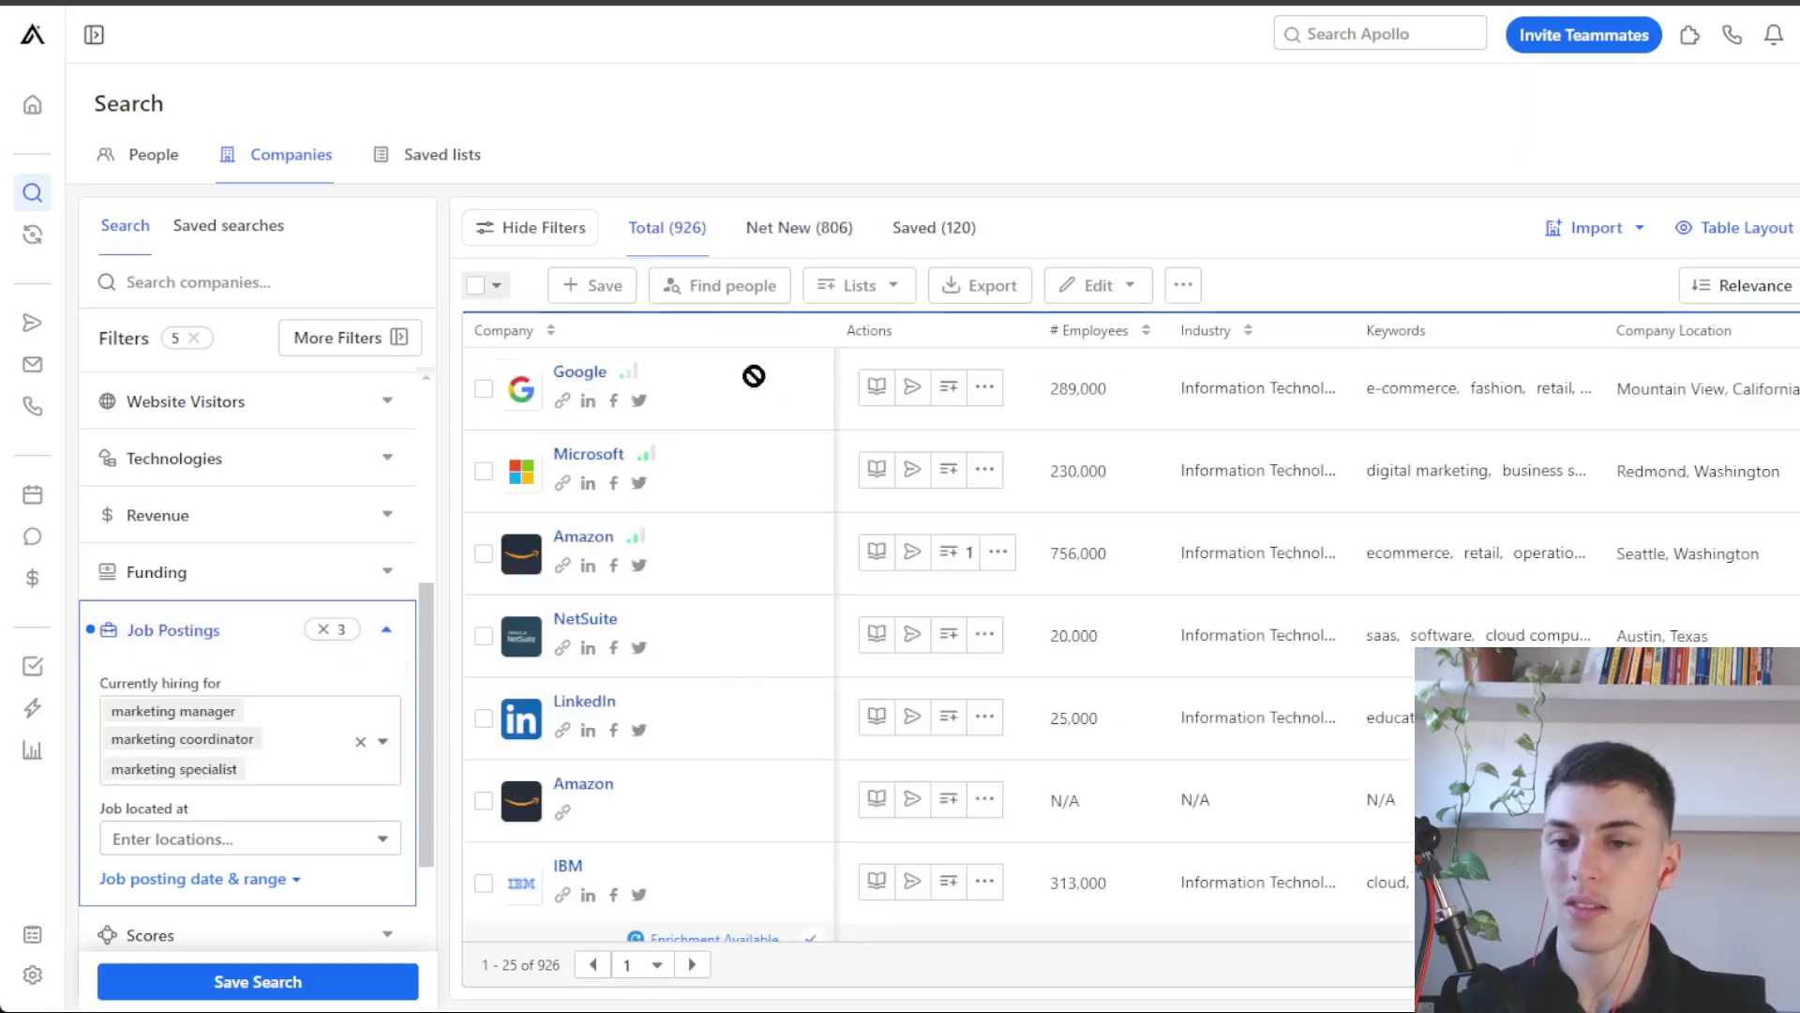
# Collapse the Job Postings section, check the applied company filters and switch the search from companies to people.
pyautogui.click(217, 630)
pyautogui.moveTo(427, 674)
pyautogui.mouseDown()
pyautogui.moveTo(434, 466)
pyautogui.moveTo(439, 675)
pyautogui.mouseUp()
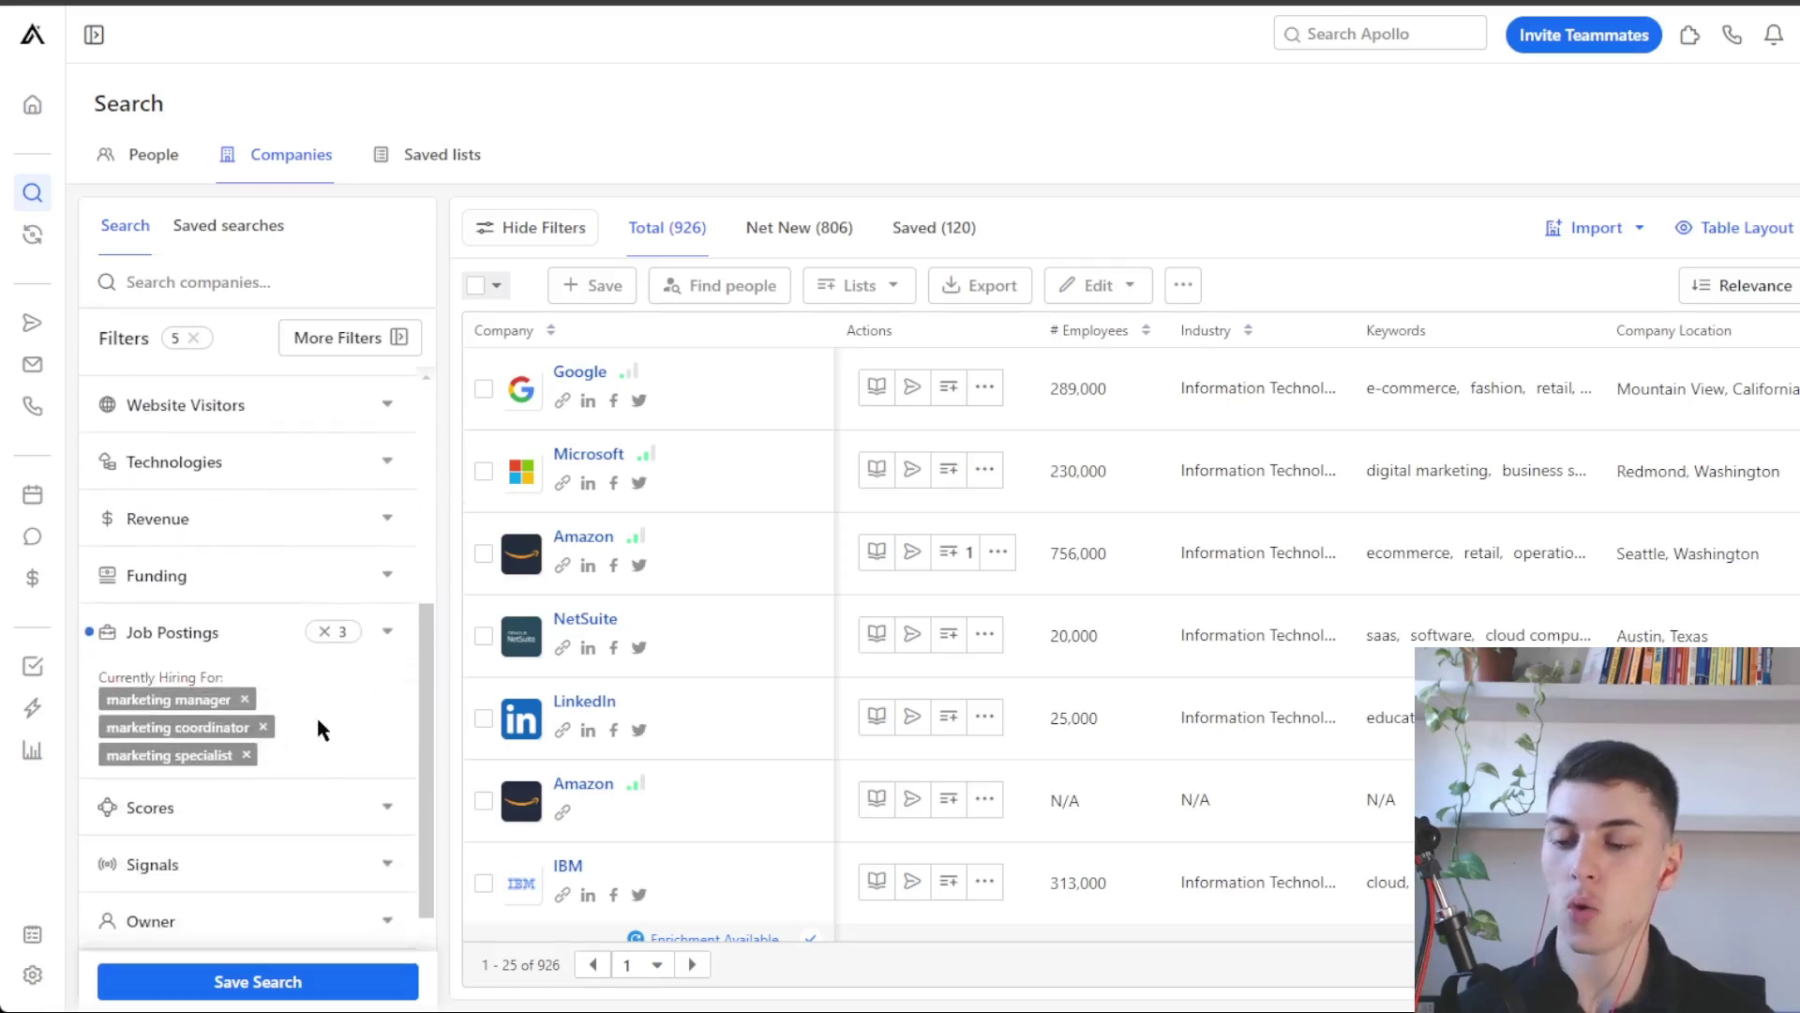
pyautogui.scroll(-3, 239, 774)
pyautogui.scroll(8, 301, 844)
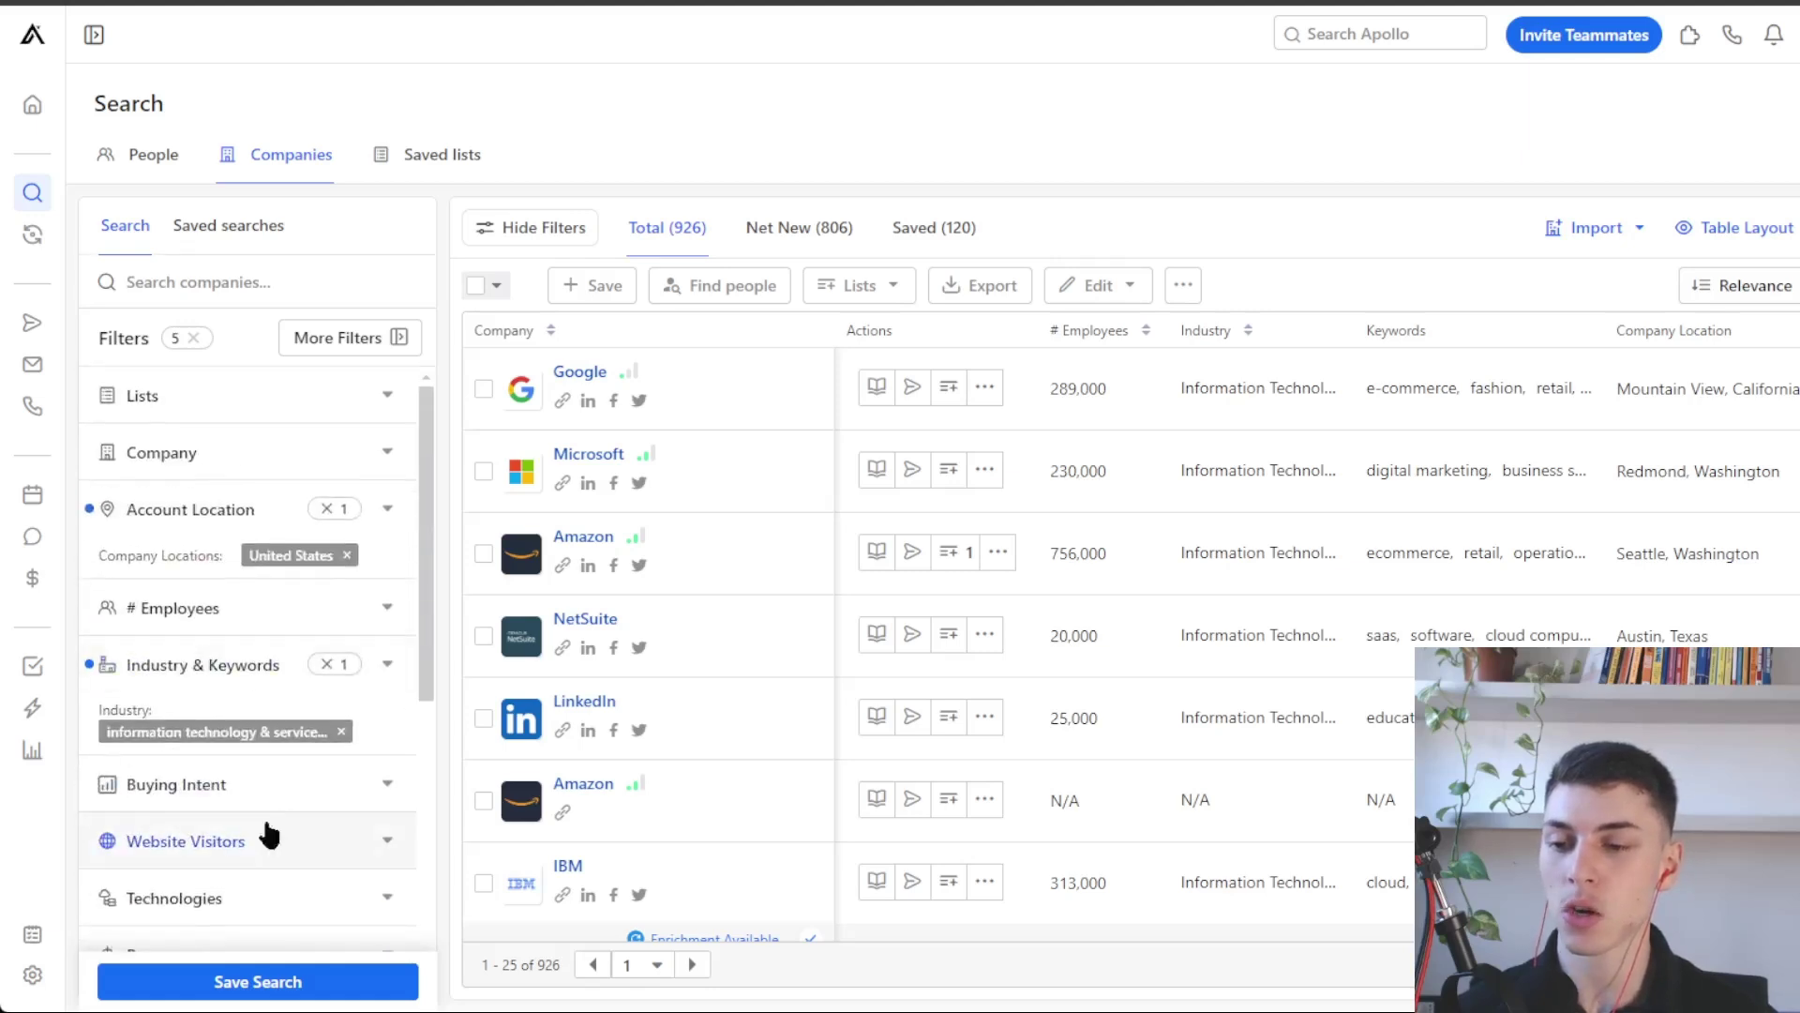
pyautogui.scroll(-8, 269, 834)
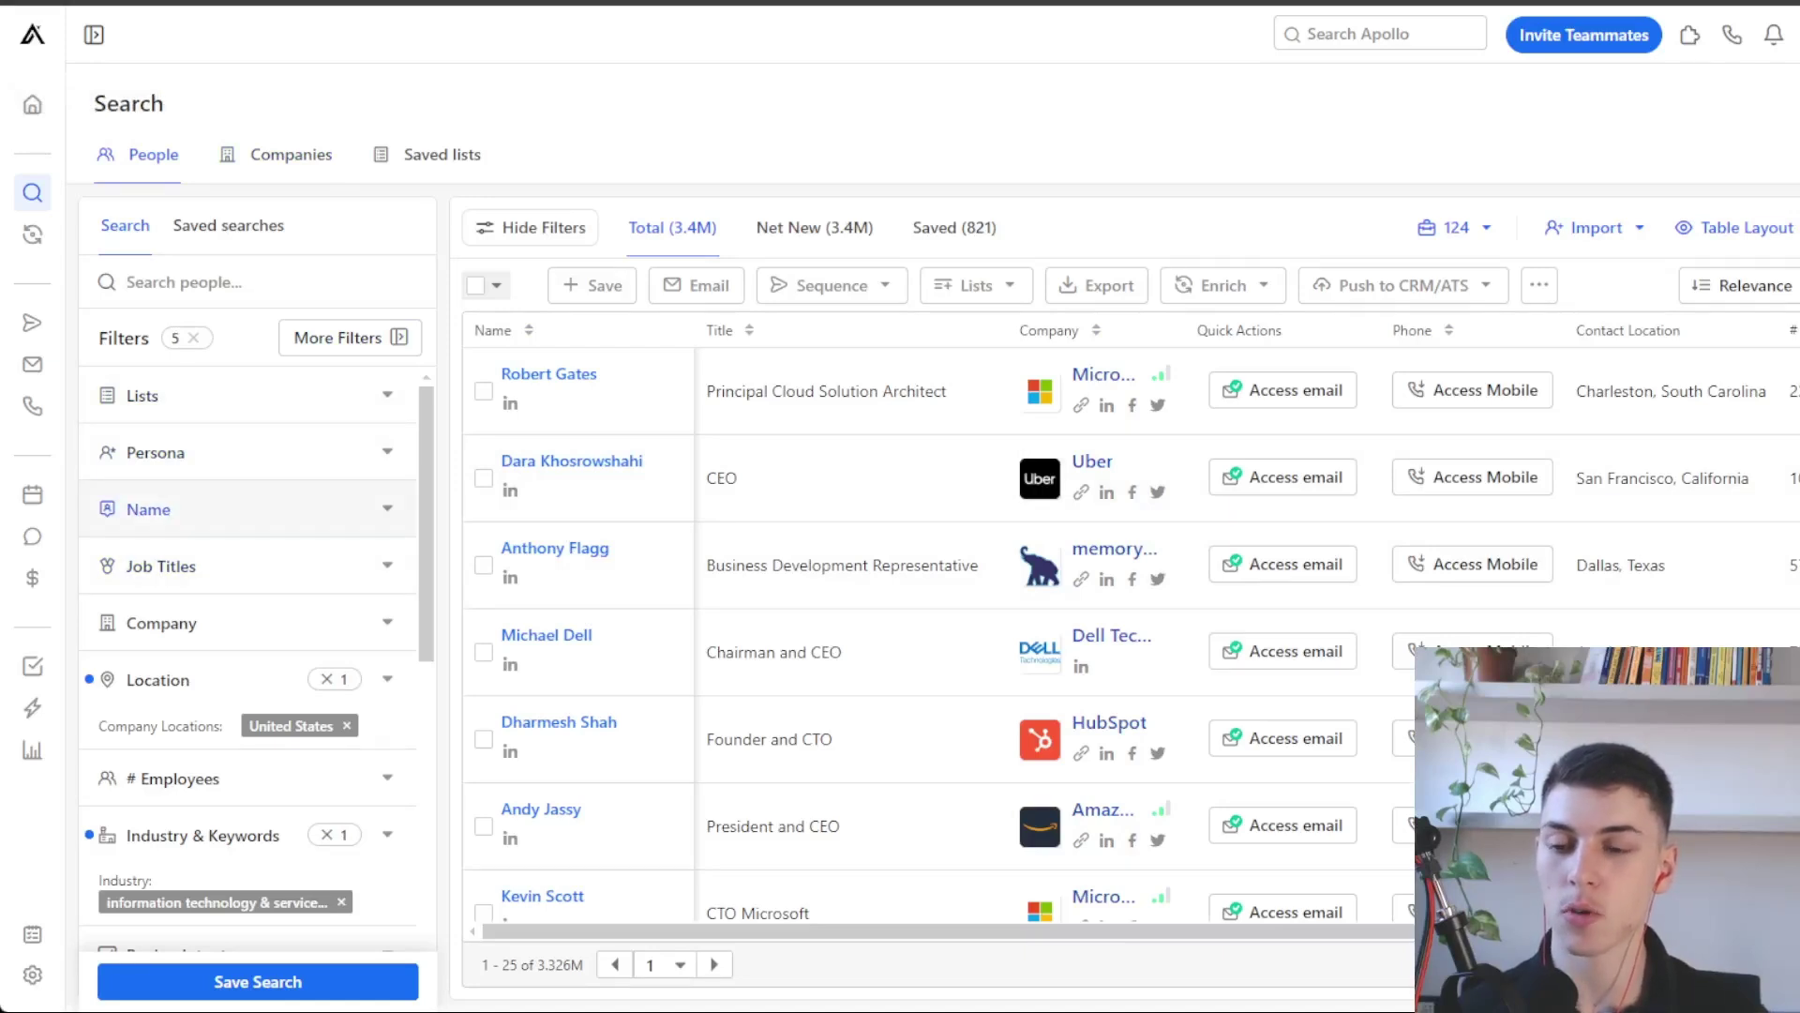
# Filter people by the email statuses Verified, Guessed, User Managed and New Data Available, and collapse the Email Status section.
pyautogui.scroll(-4, 244, 596)
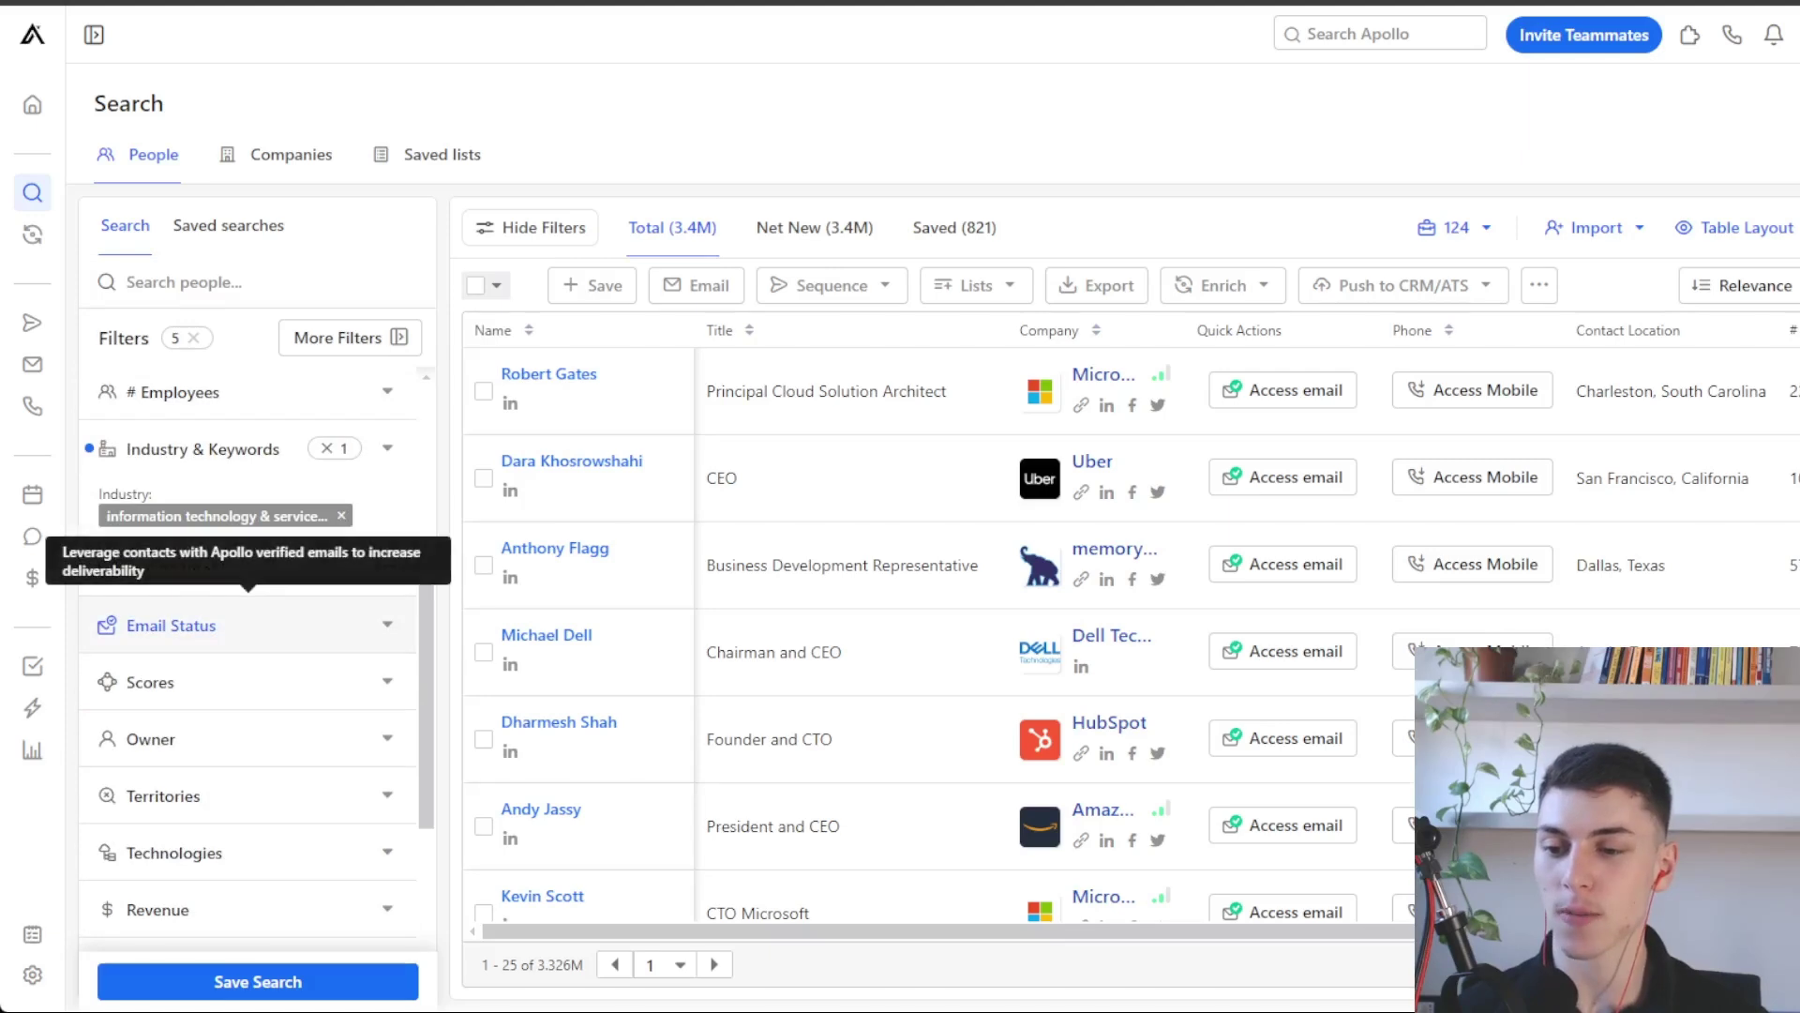
pyautogui.click(315, 637)
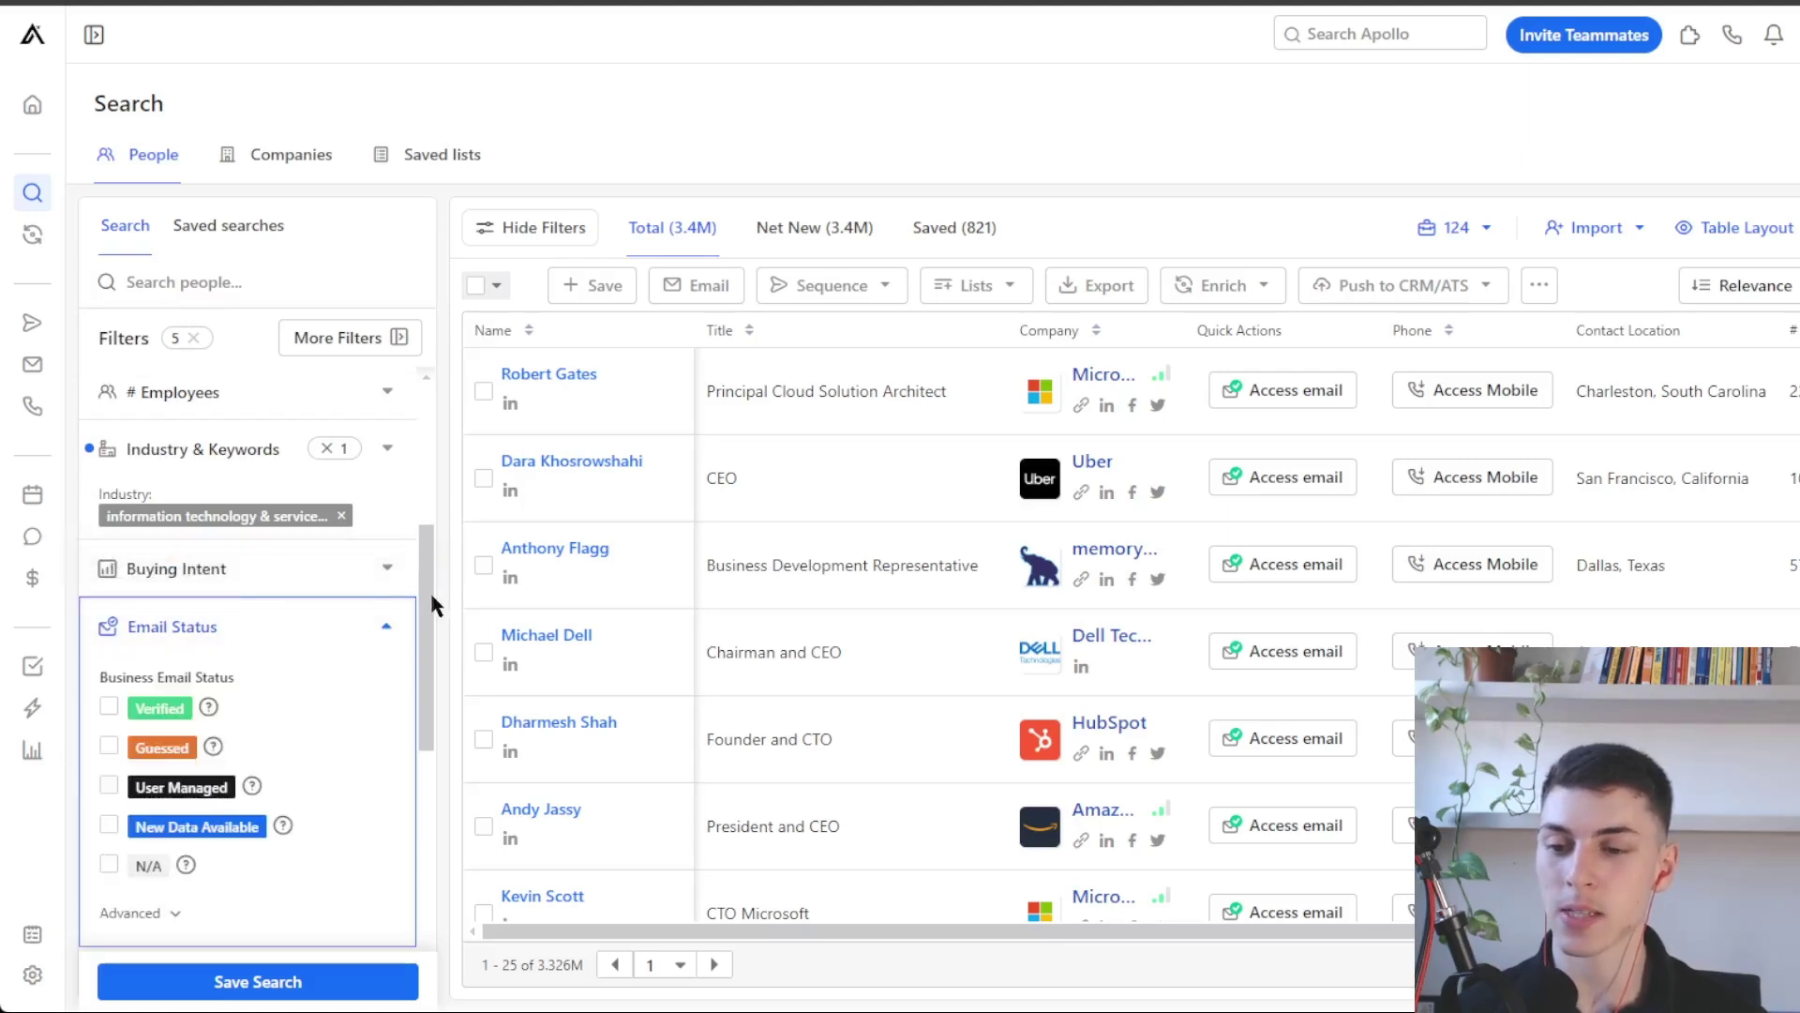
pyautogui.click(109, 629)
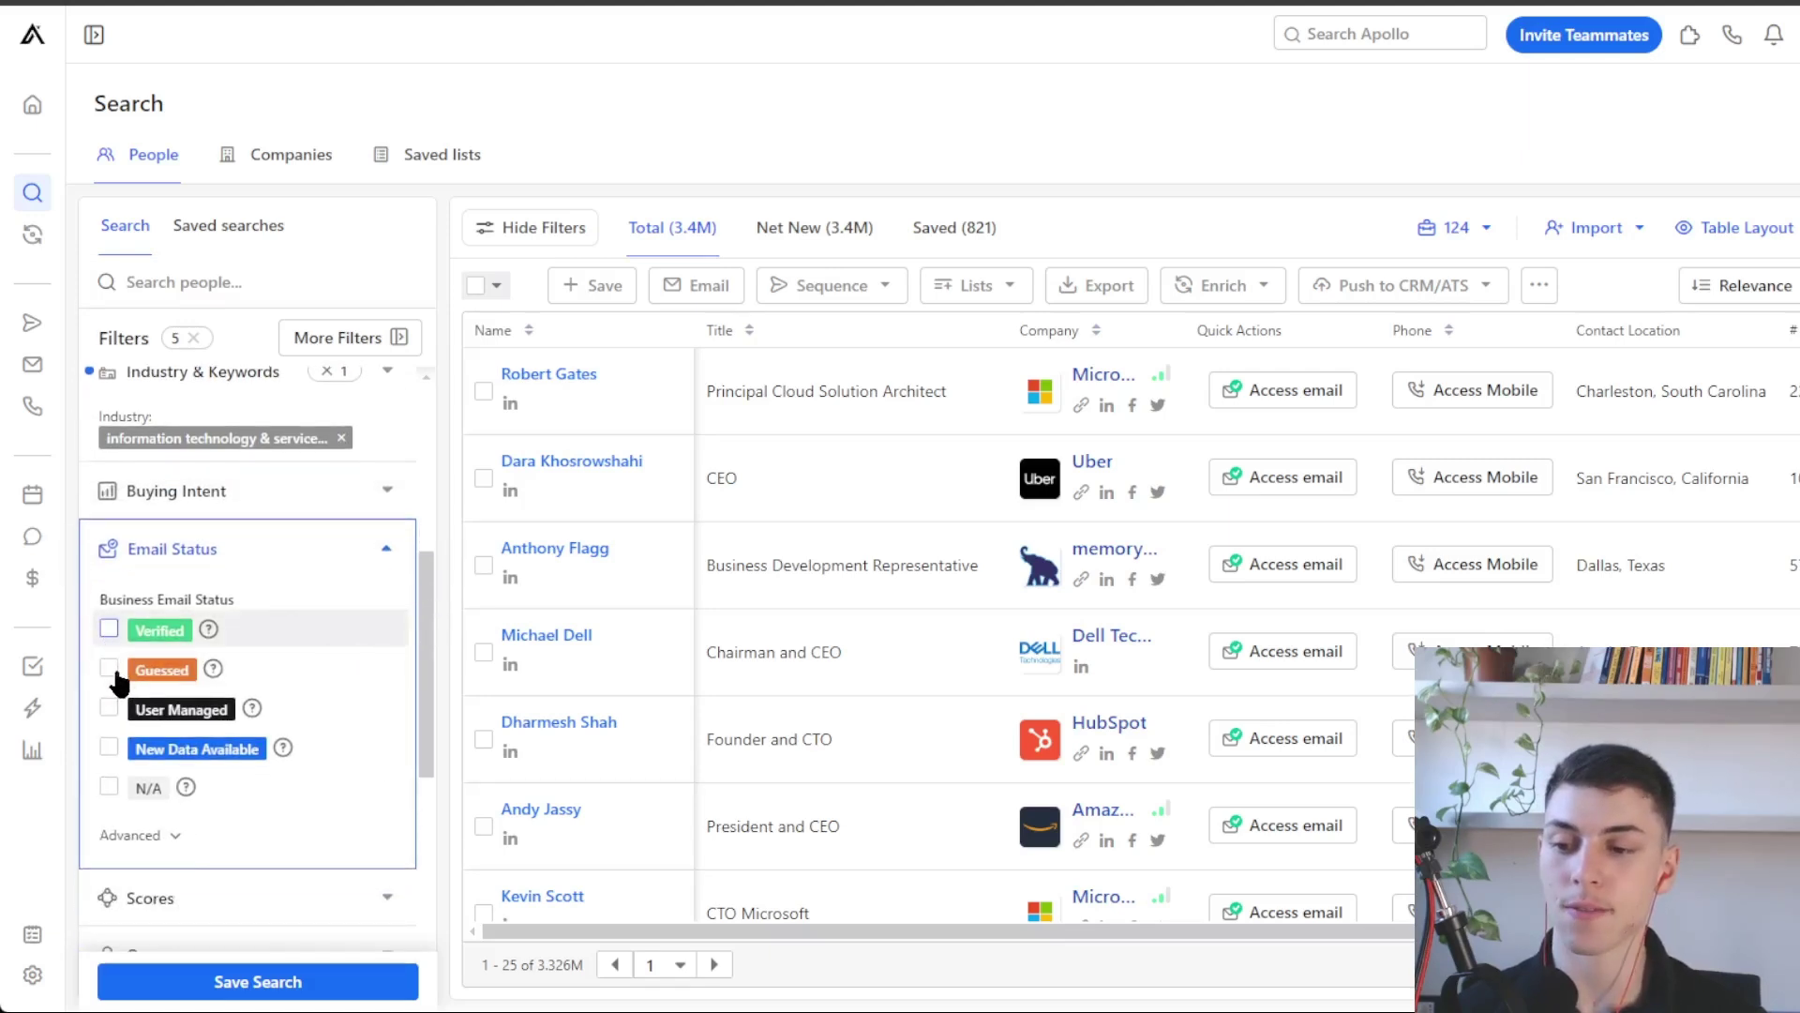
pyautogui.click(109, 668)
pyautogui.click(108, 708)
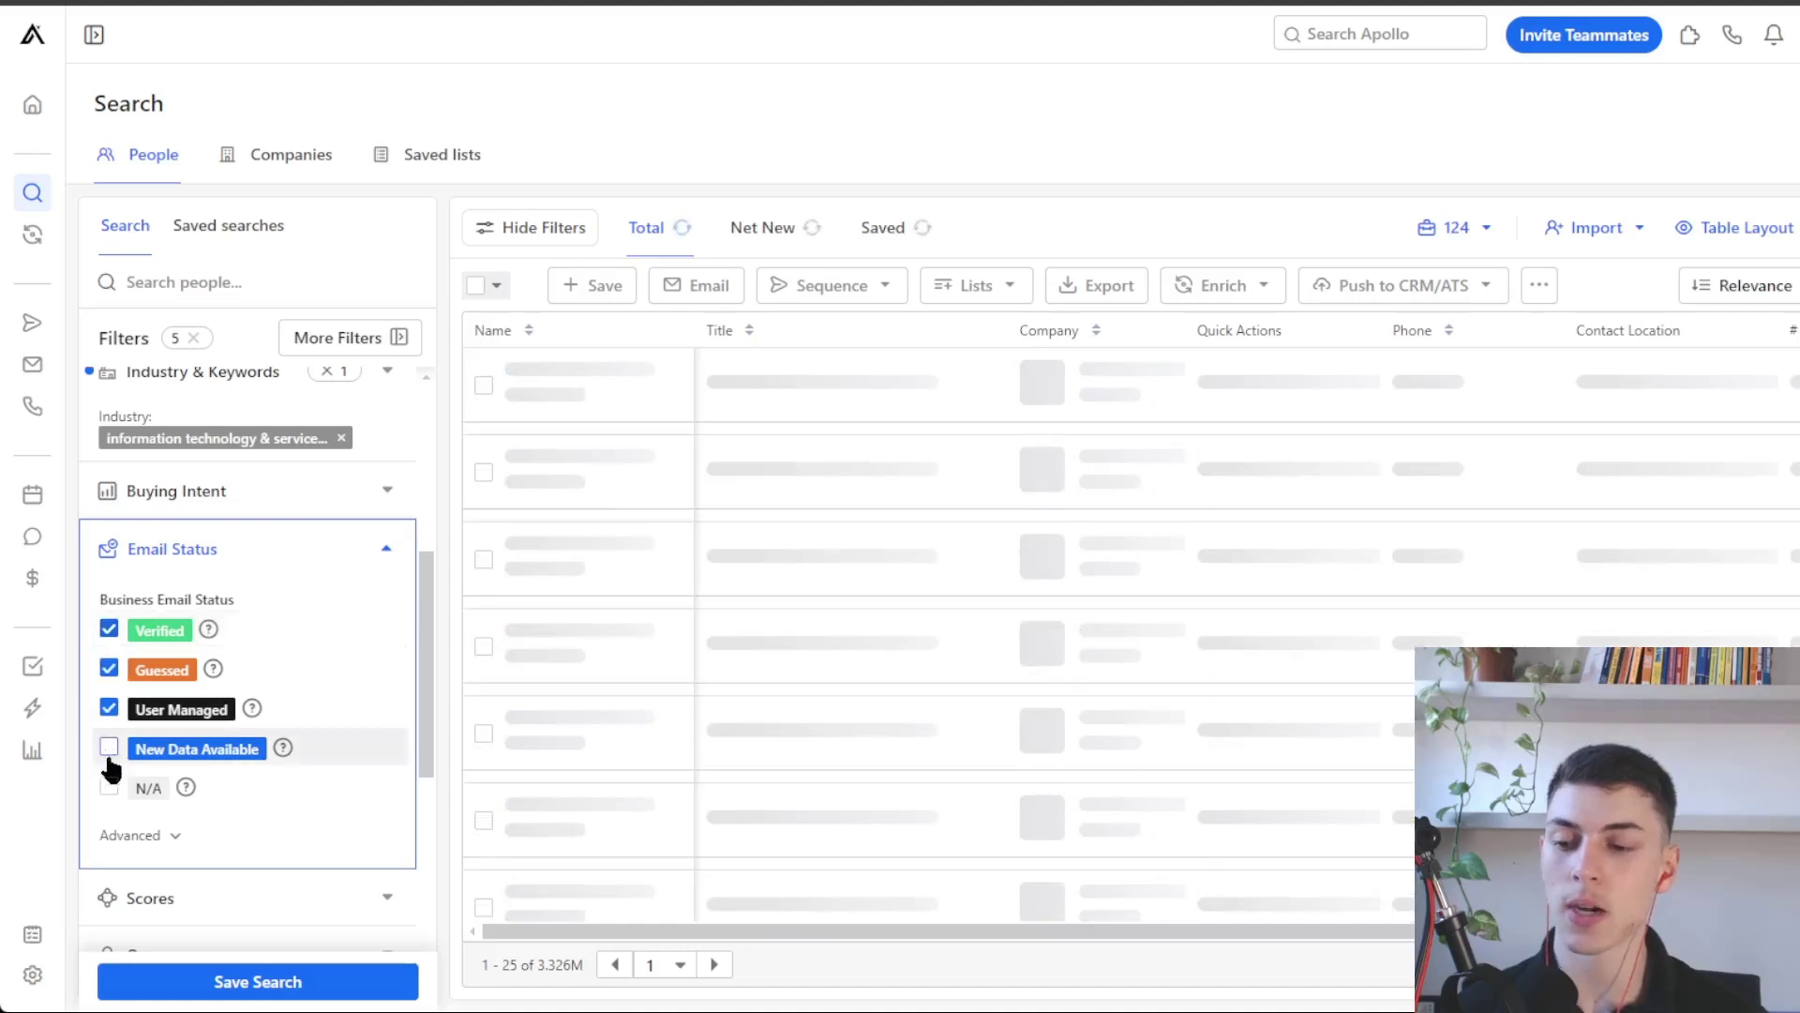
pyautogui.click(373, 739)
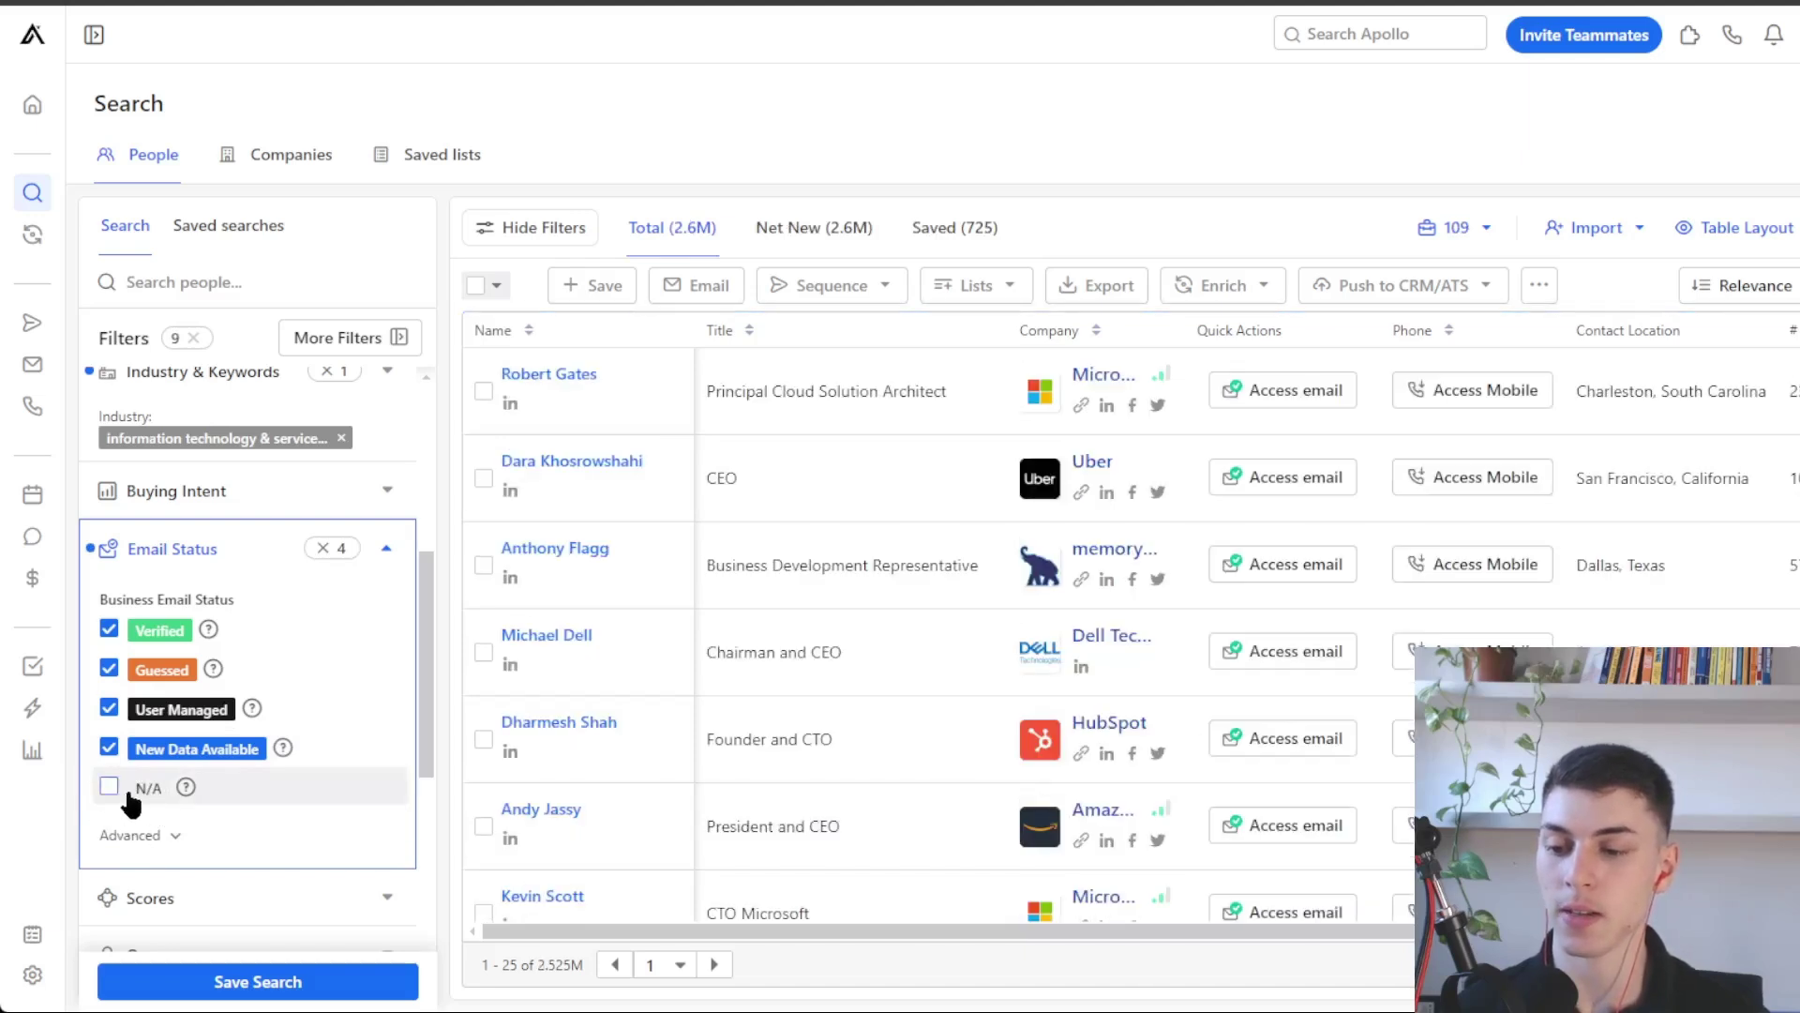
pyautogui.click(387, 550)
# Examine the Job Titles filter options and the other filters applied to the people search.
pyautogui.scroll(2, 432, 576)
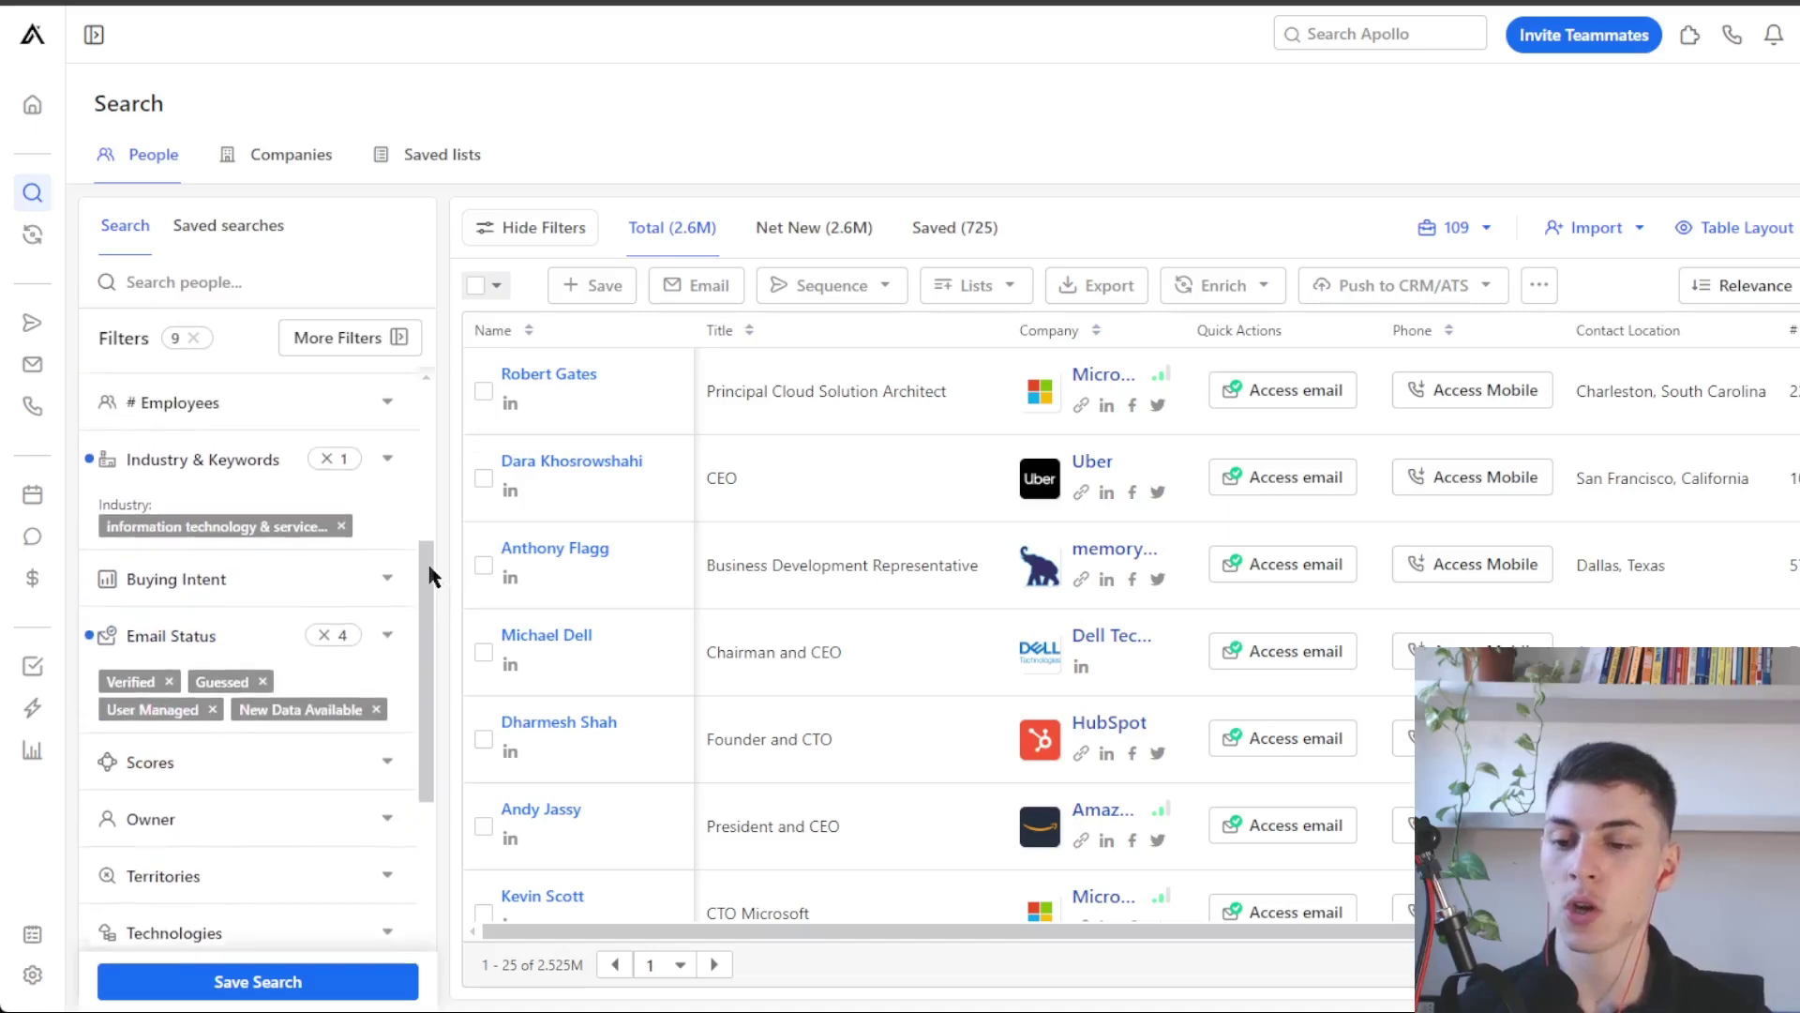
pyautogui.scroll(5, 339, 684)
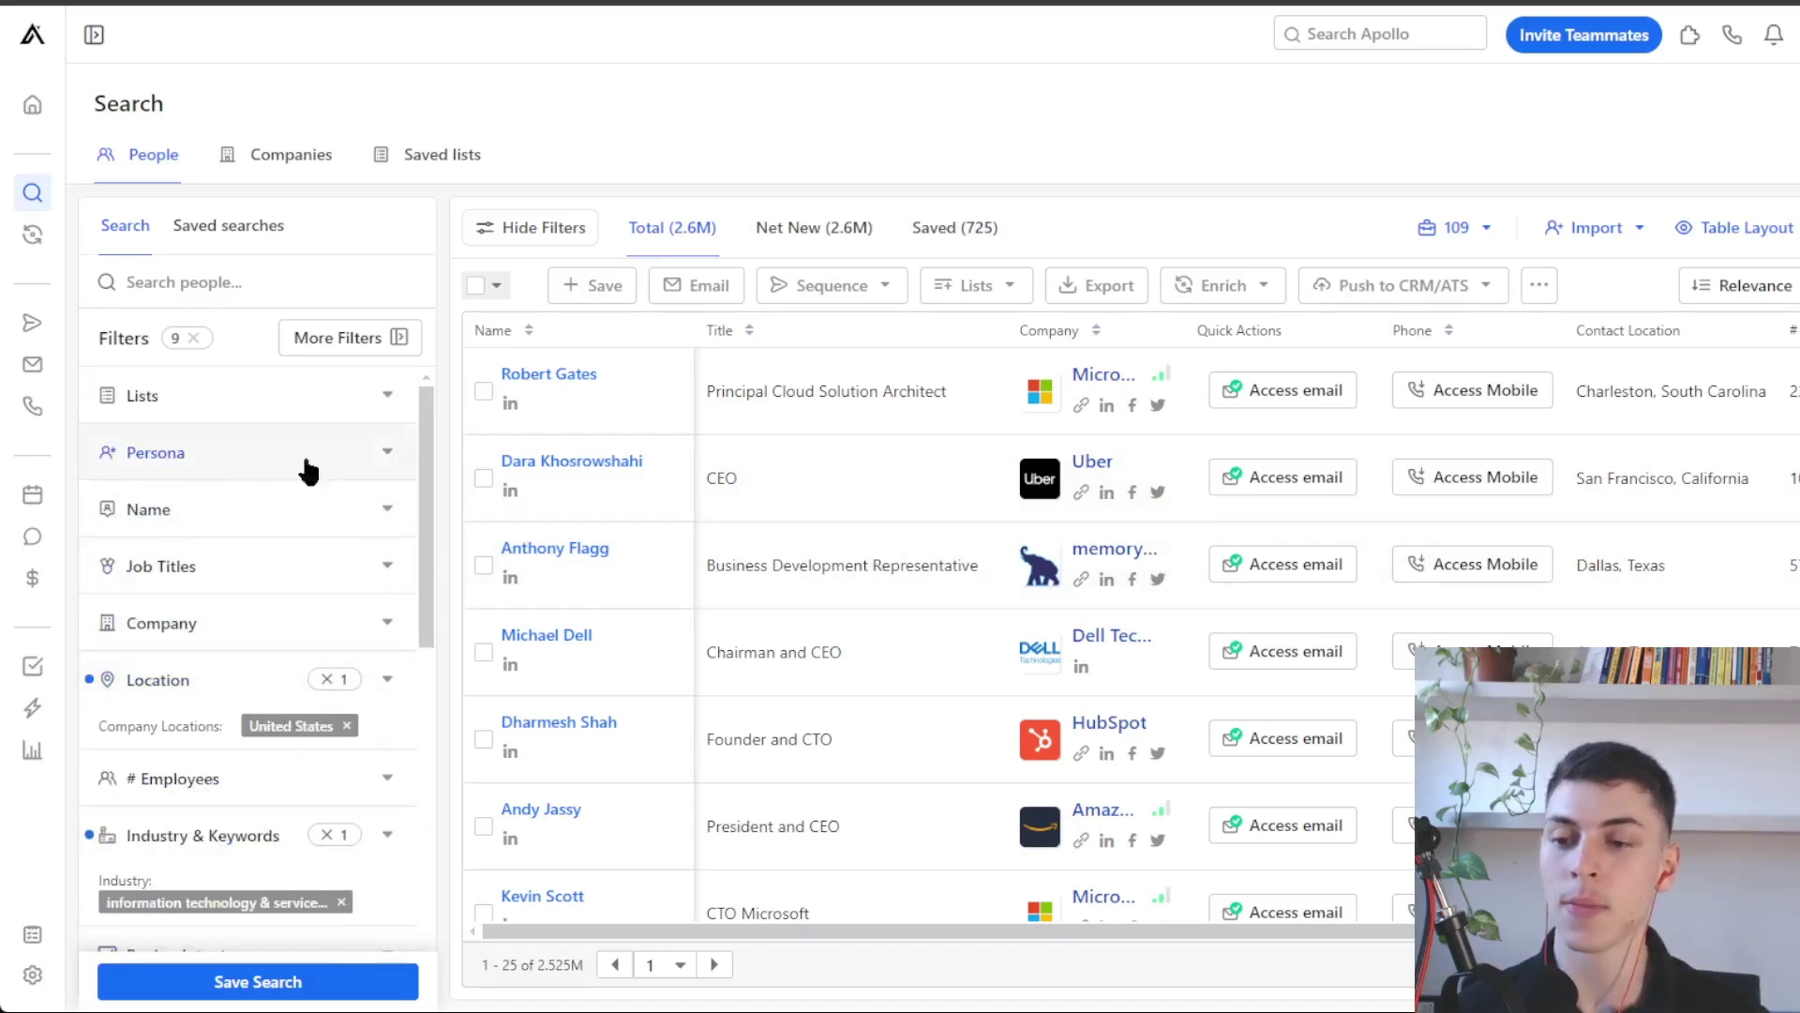
pyautogui.click(268, 568)
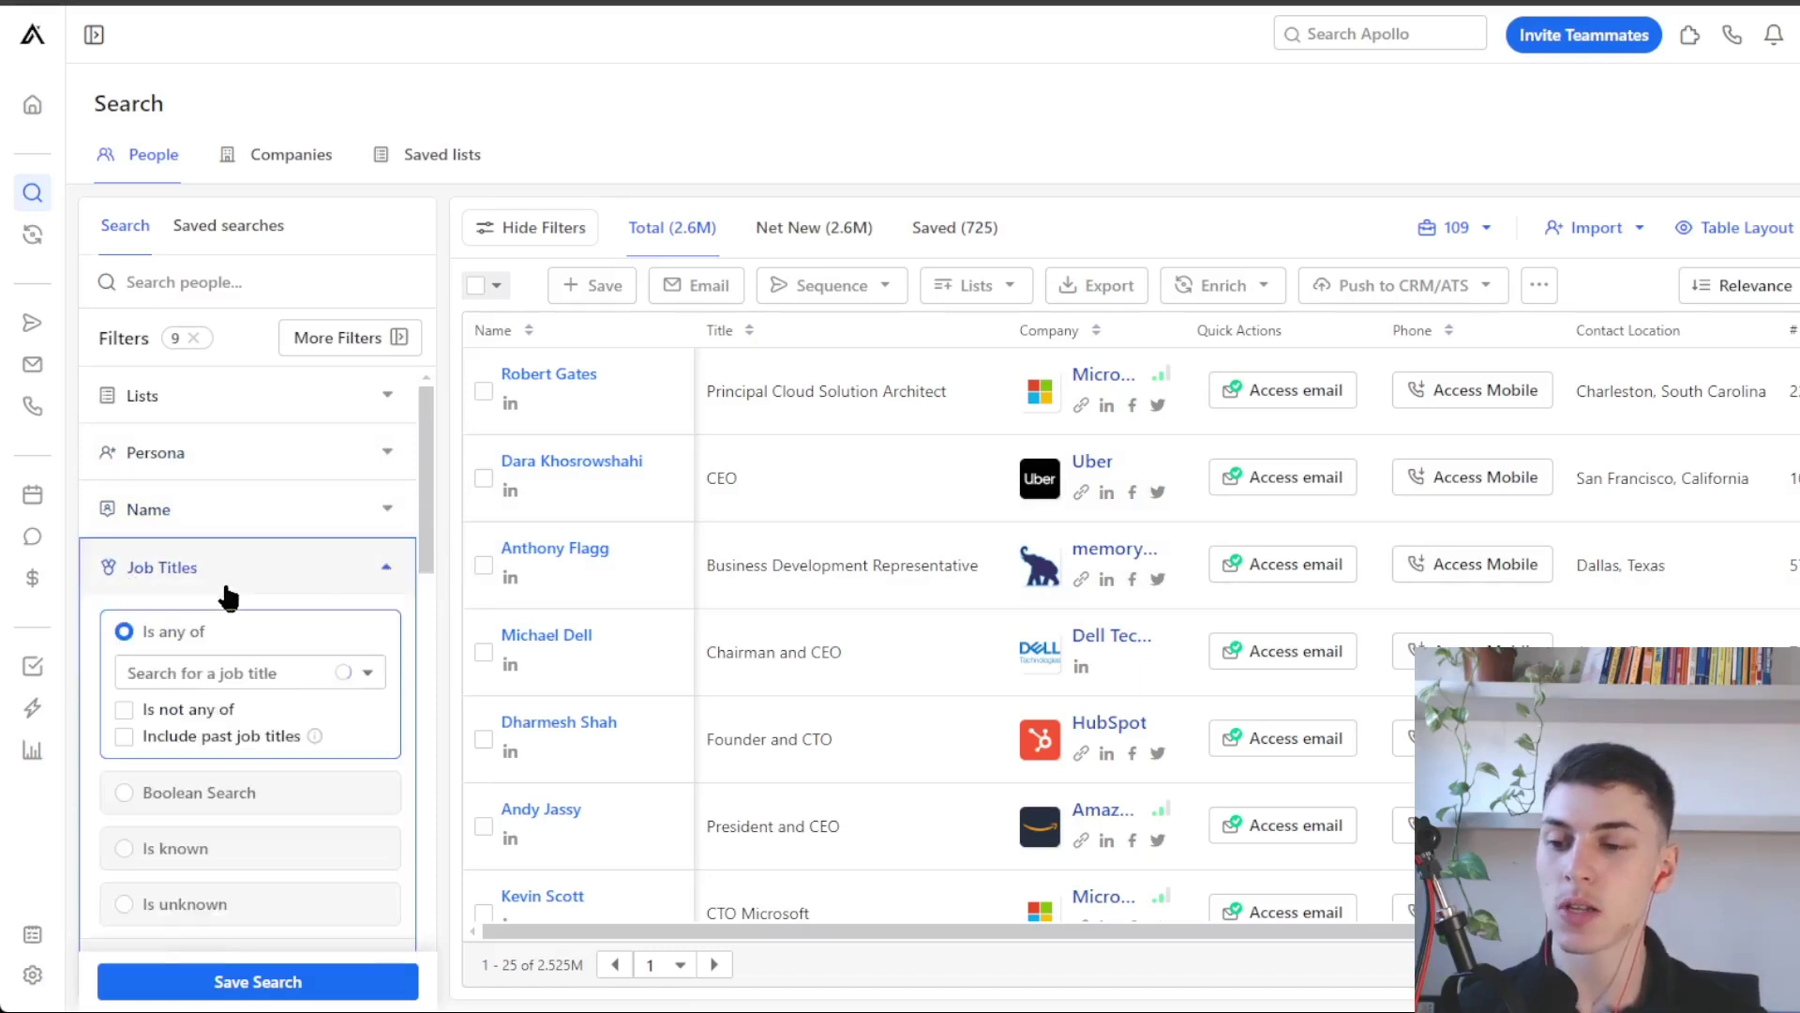
pyautogui.scroll(-3, 426, 408)
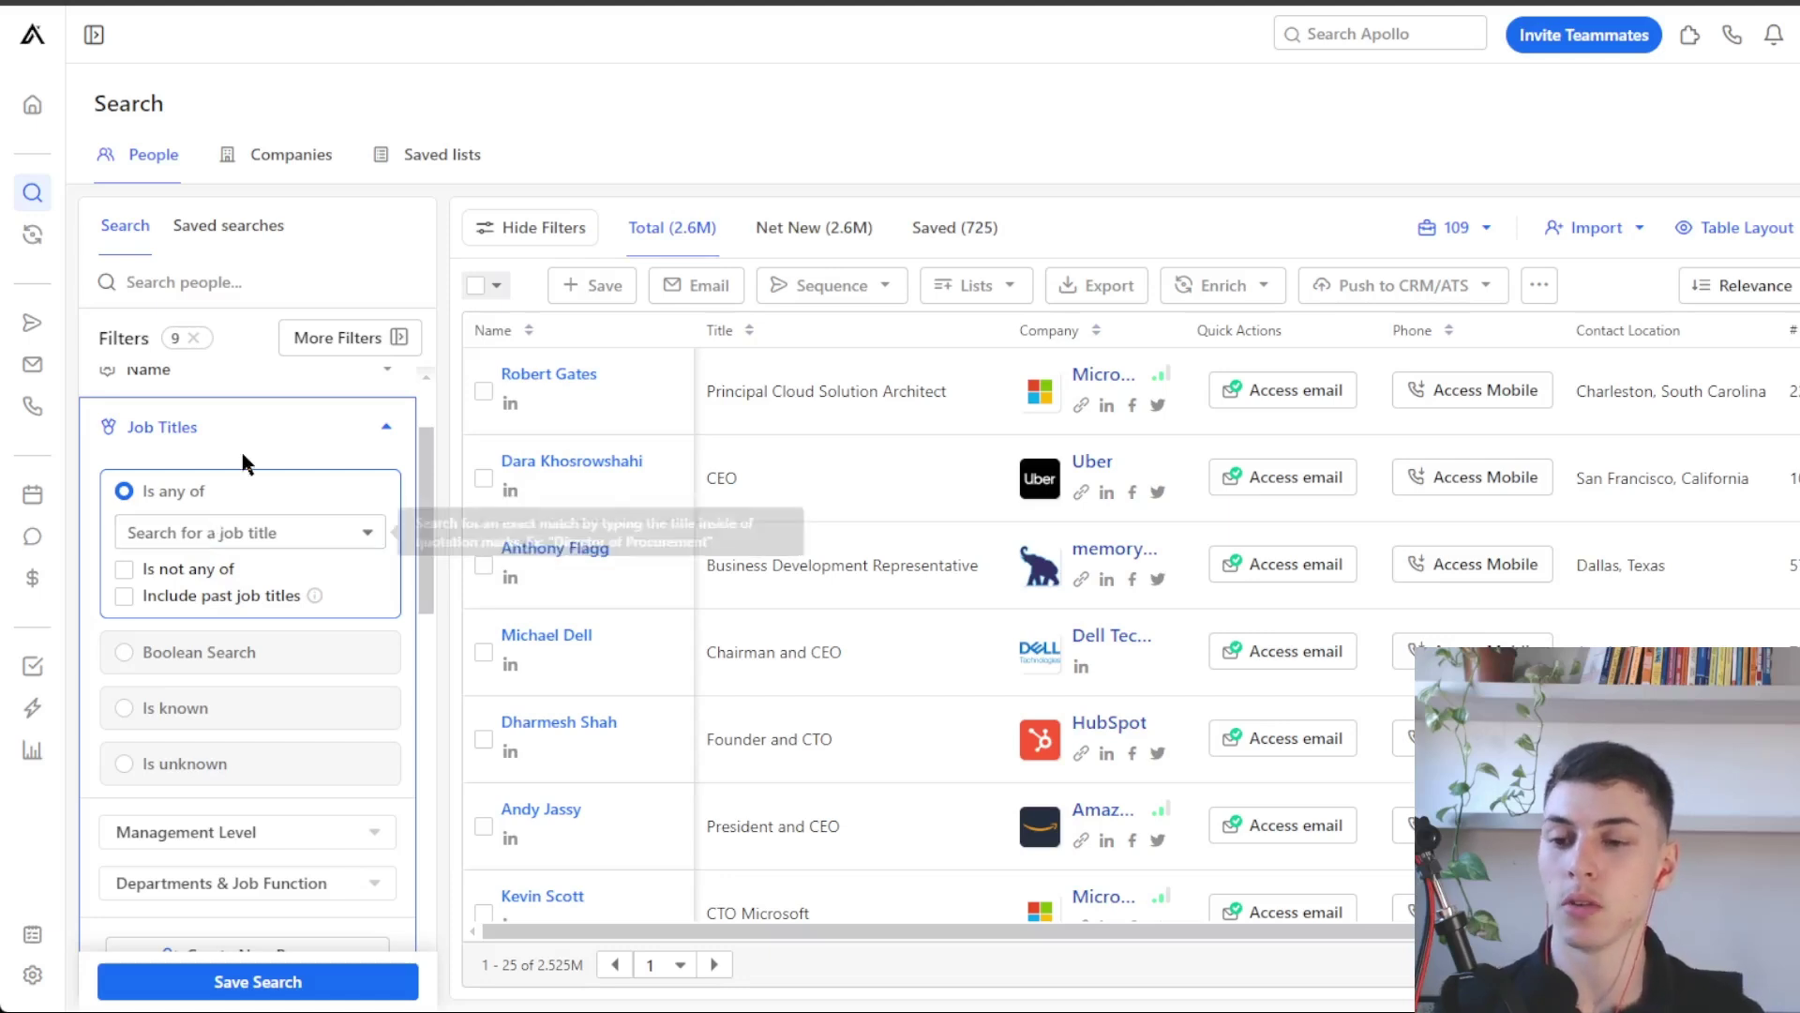
pyautogui.click(264, 430)
pyautogui.moveTo(426, 497); pyautogui.dragTo(246, 745)
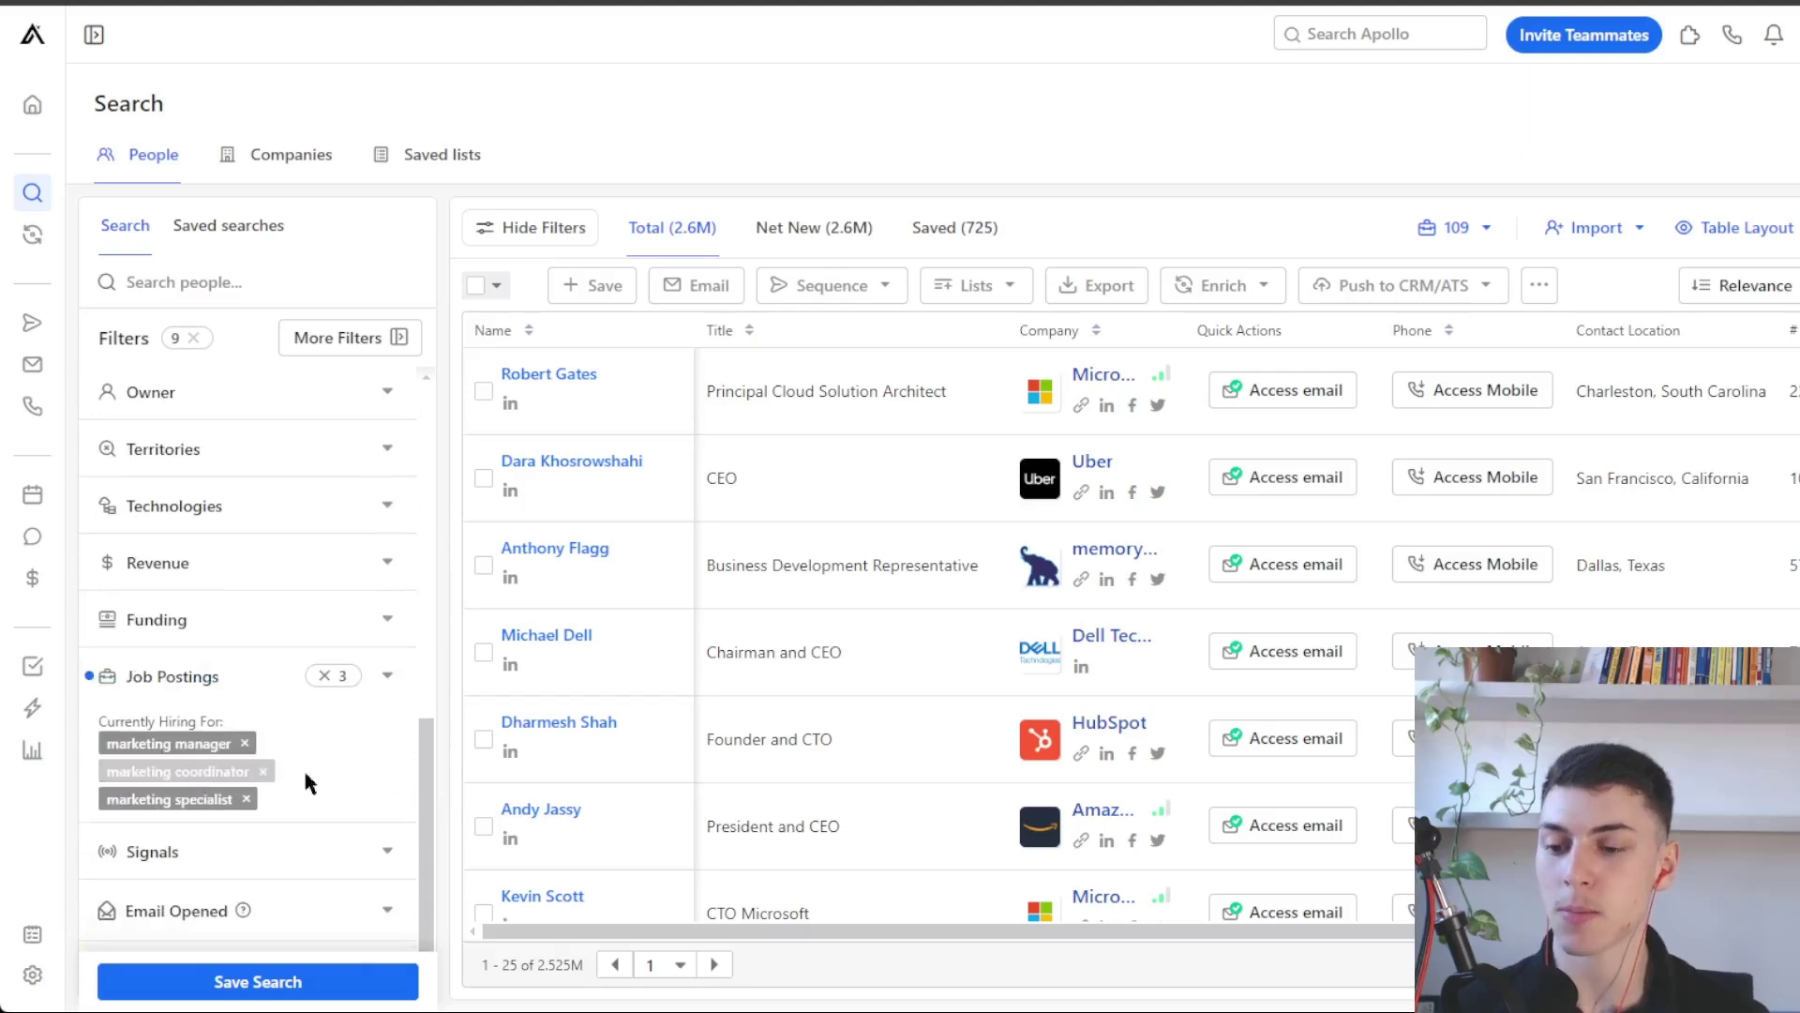
pyautogui.scroll(5, 285, 872)
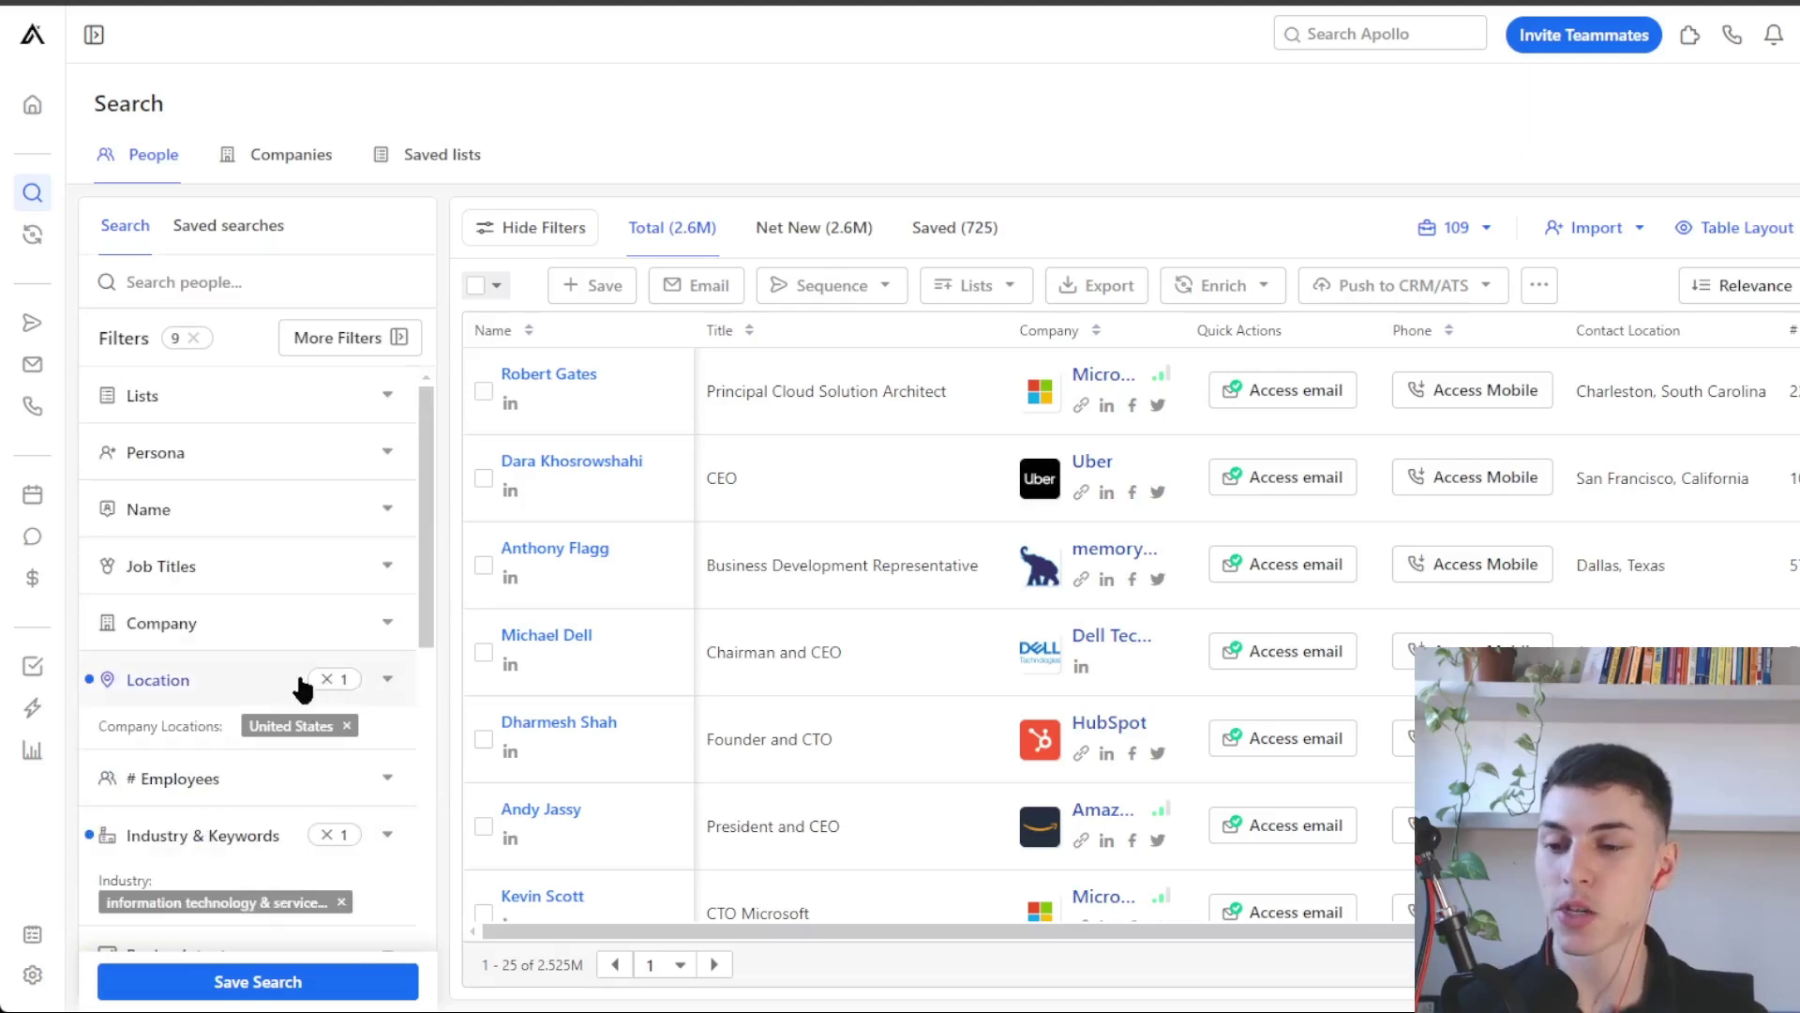
# Filter people by the job titles recruitment manager and recruitment director.
pyautogui.click(222, 570)
pyautogui.click(179, 674)
pyautogui.write('recui')
pyautogui.press('BackSpace')
pyautogui.press('BackSpace')
pyautogui.write('rui')
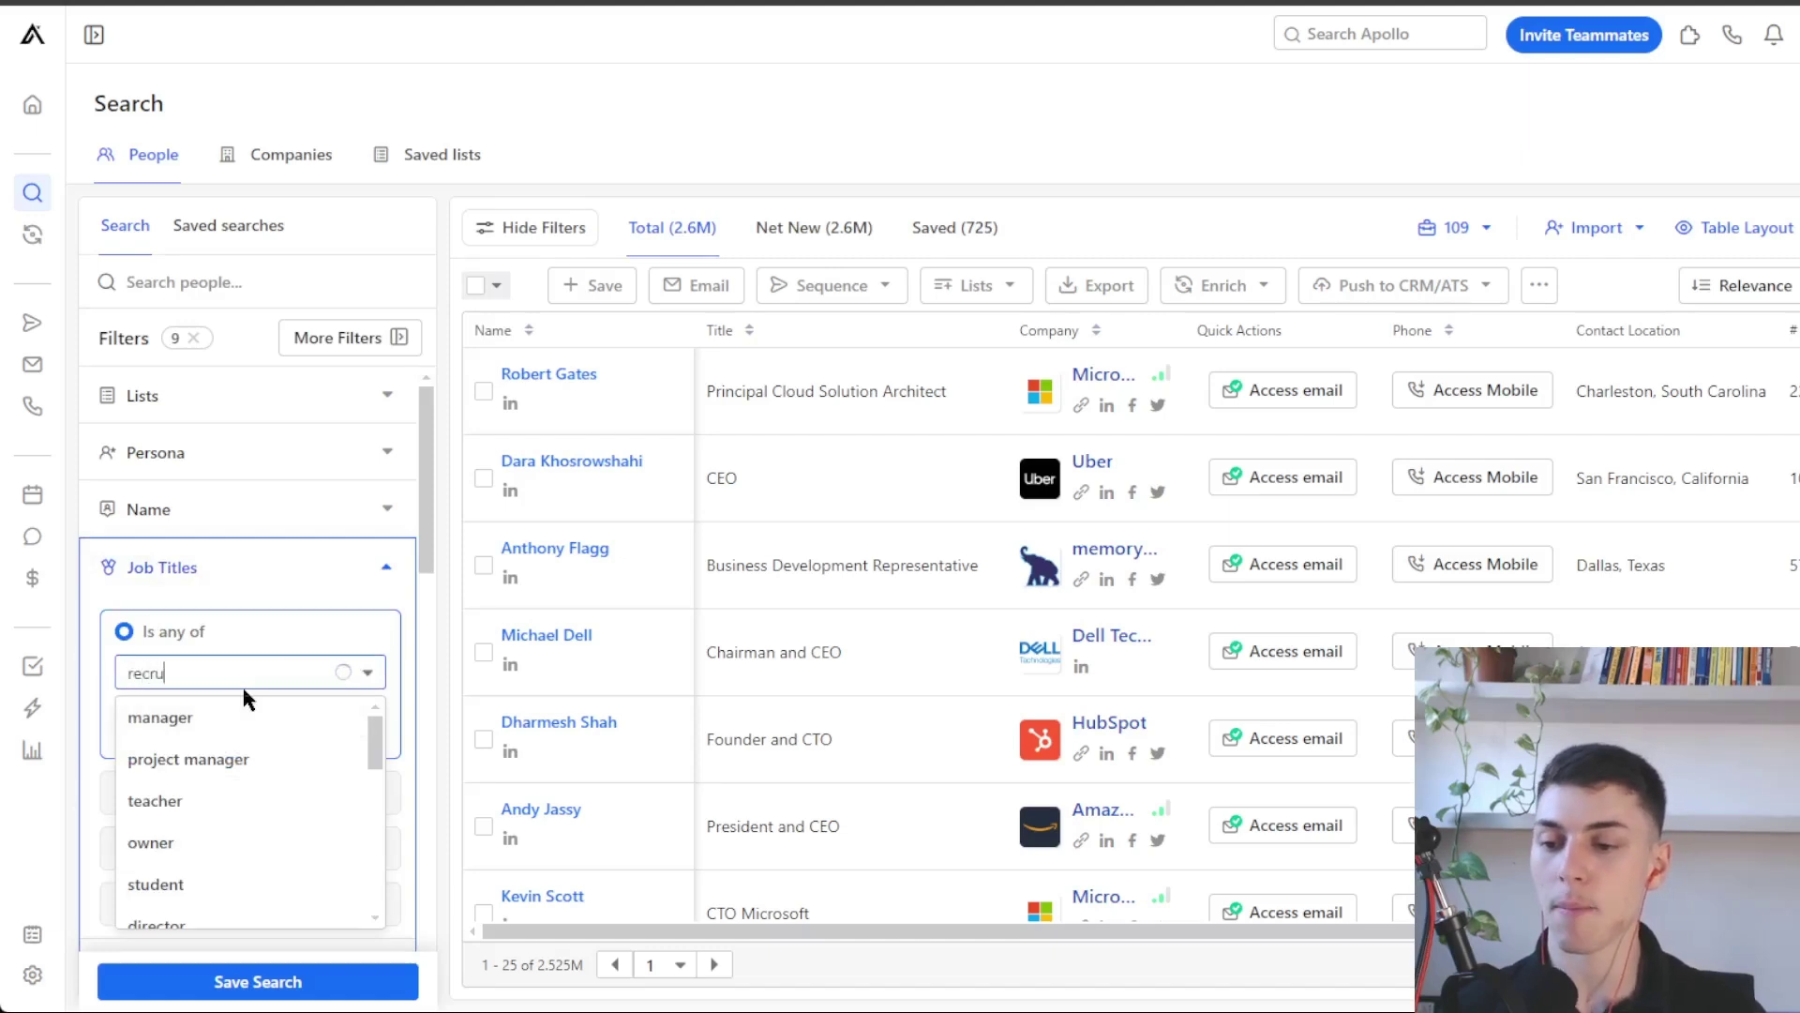
pyautogui.click(255, 793)
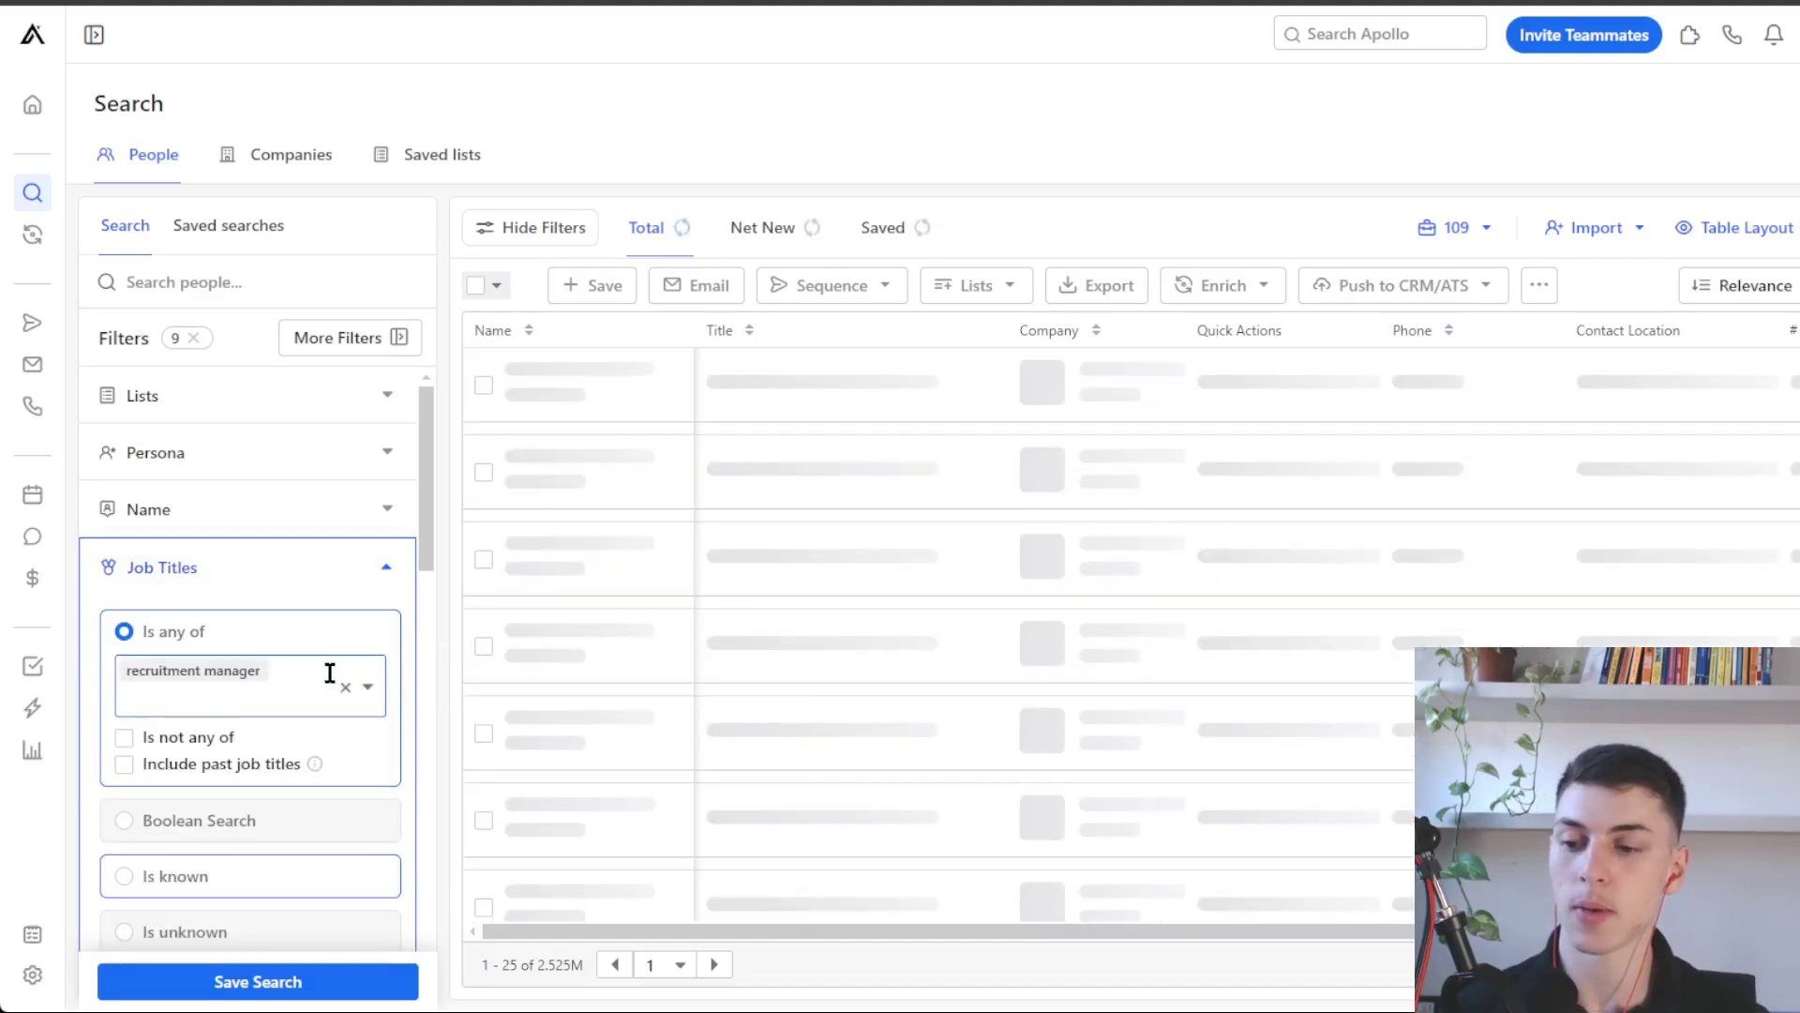
pyautogui.write('recrui')
pyautogui.click(281, 898)
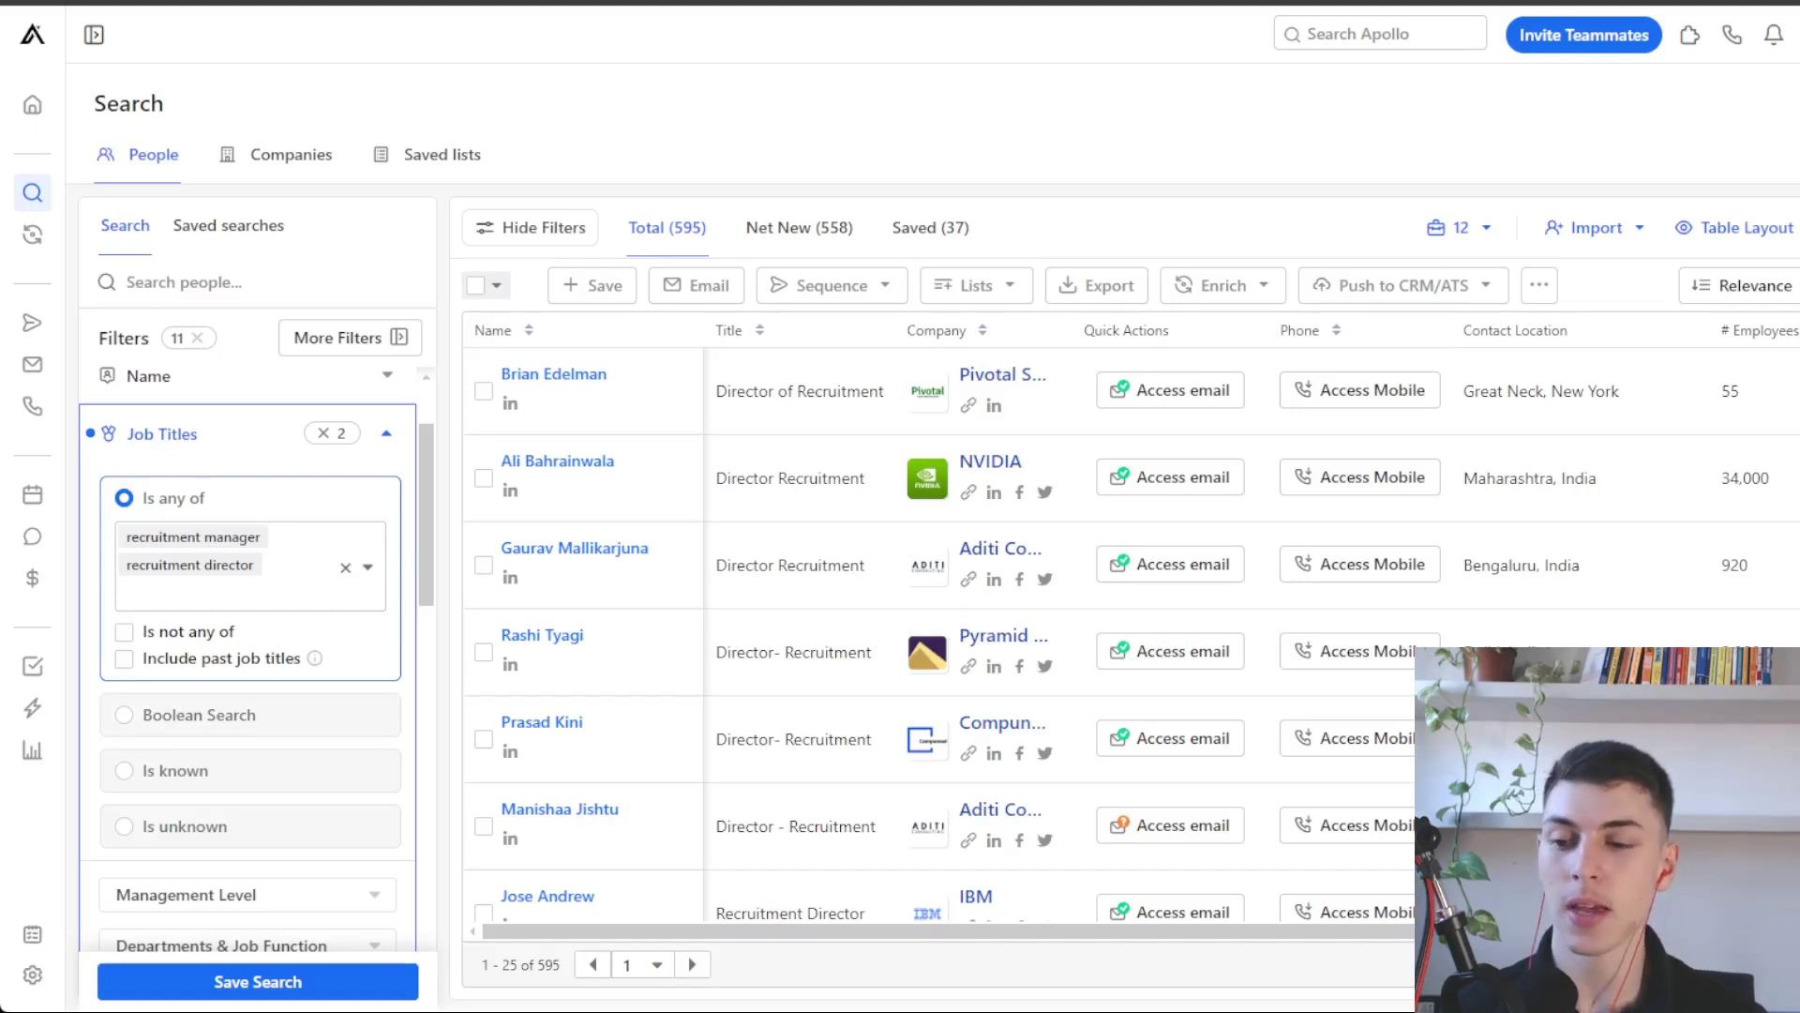
# Exclude people with operations in their job title and collapse the Job Titles section.
pyautogui.click(199, 646)
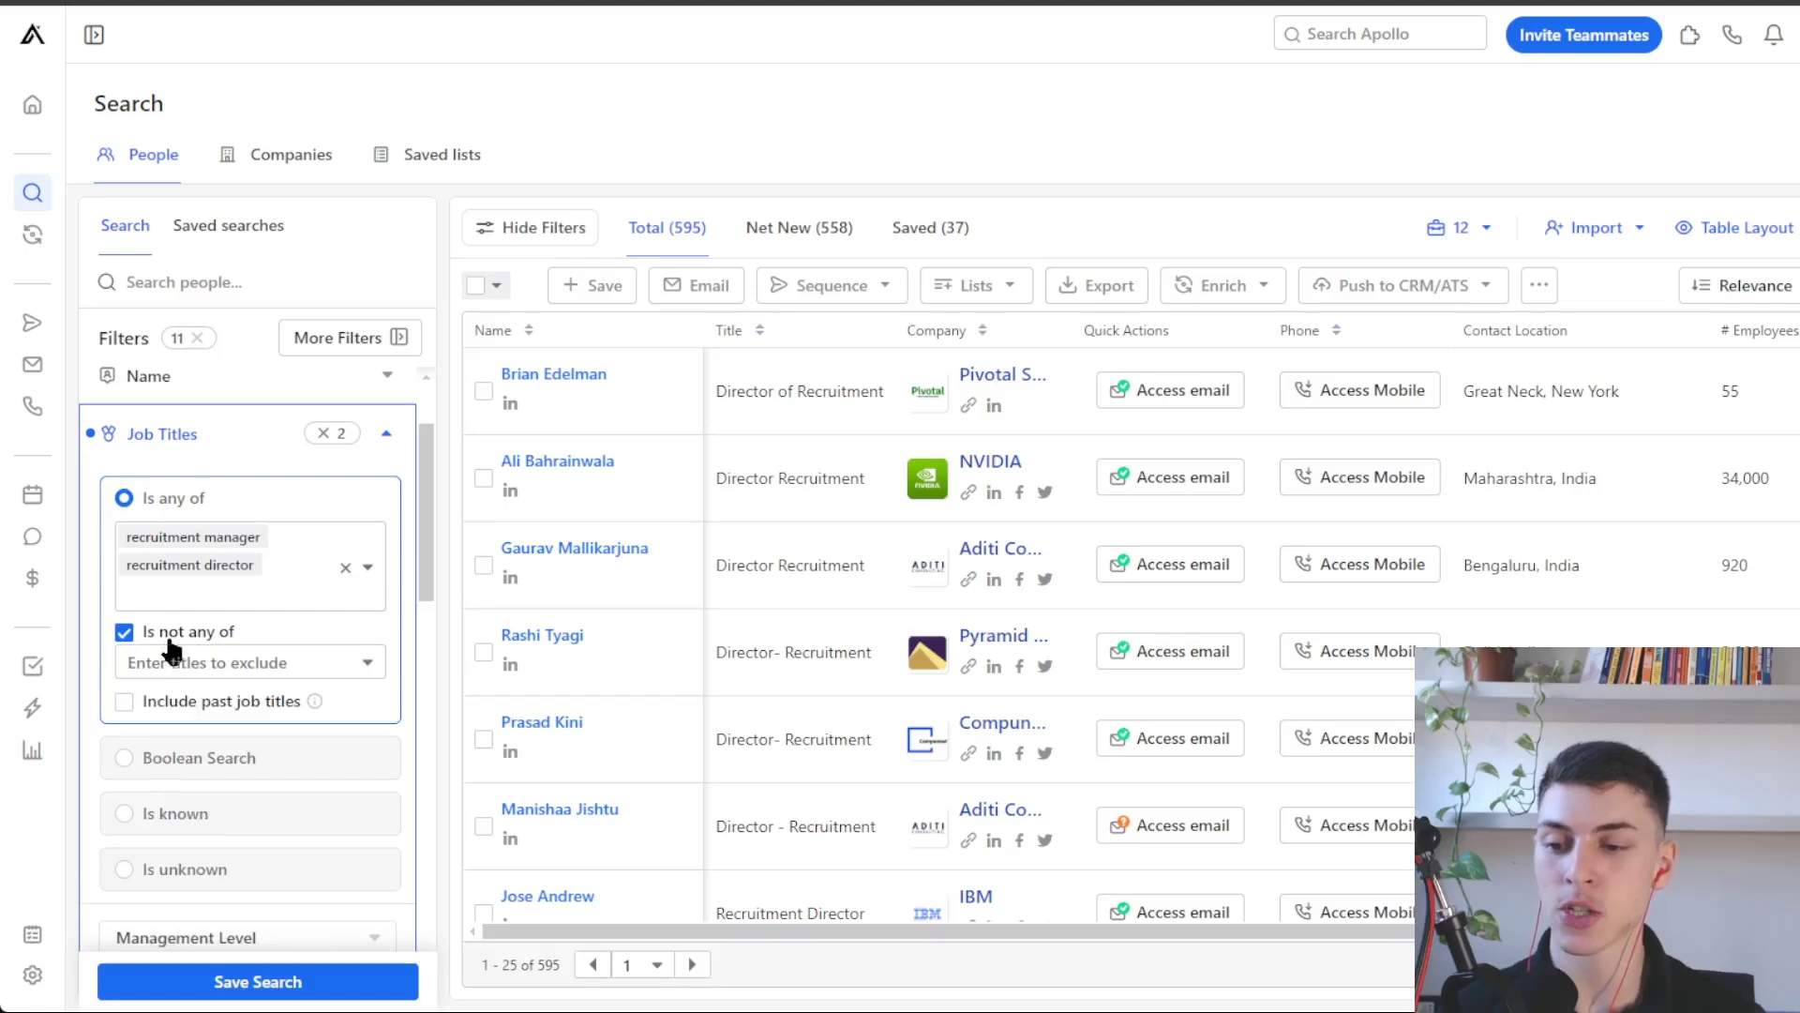
pyautogui.click(197, 665)
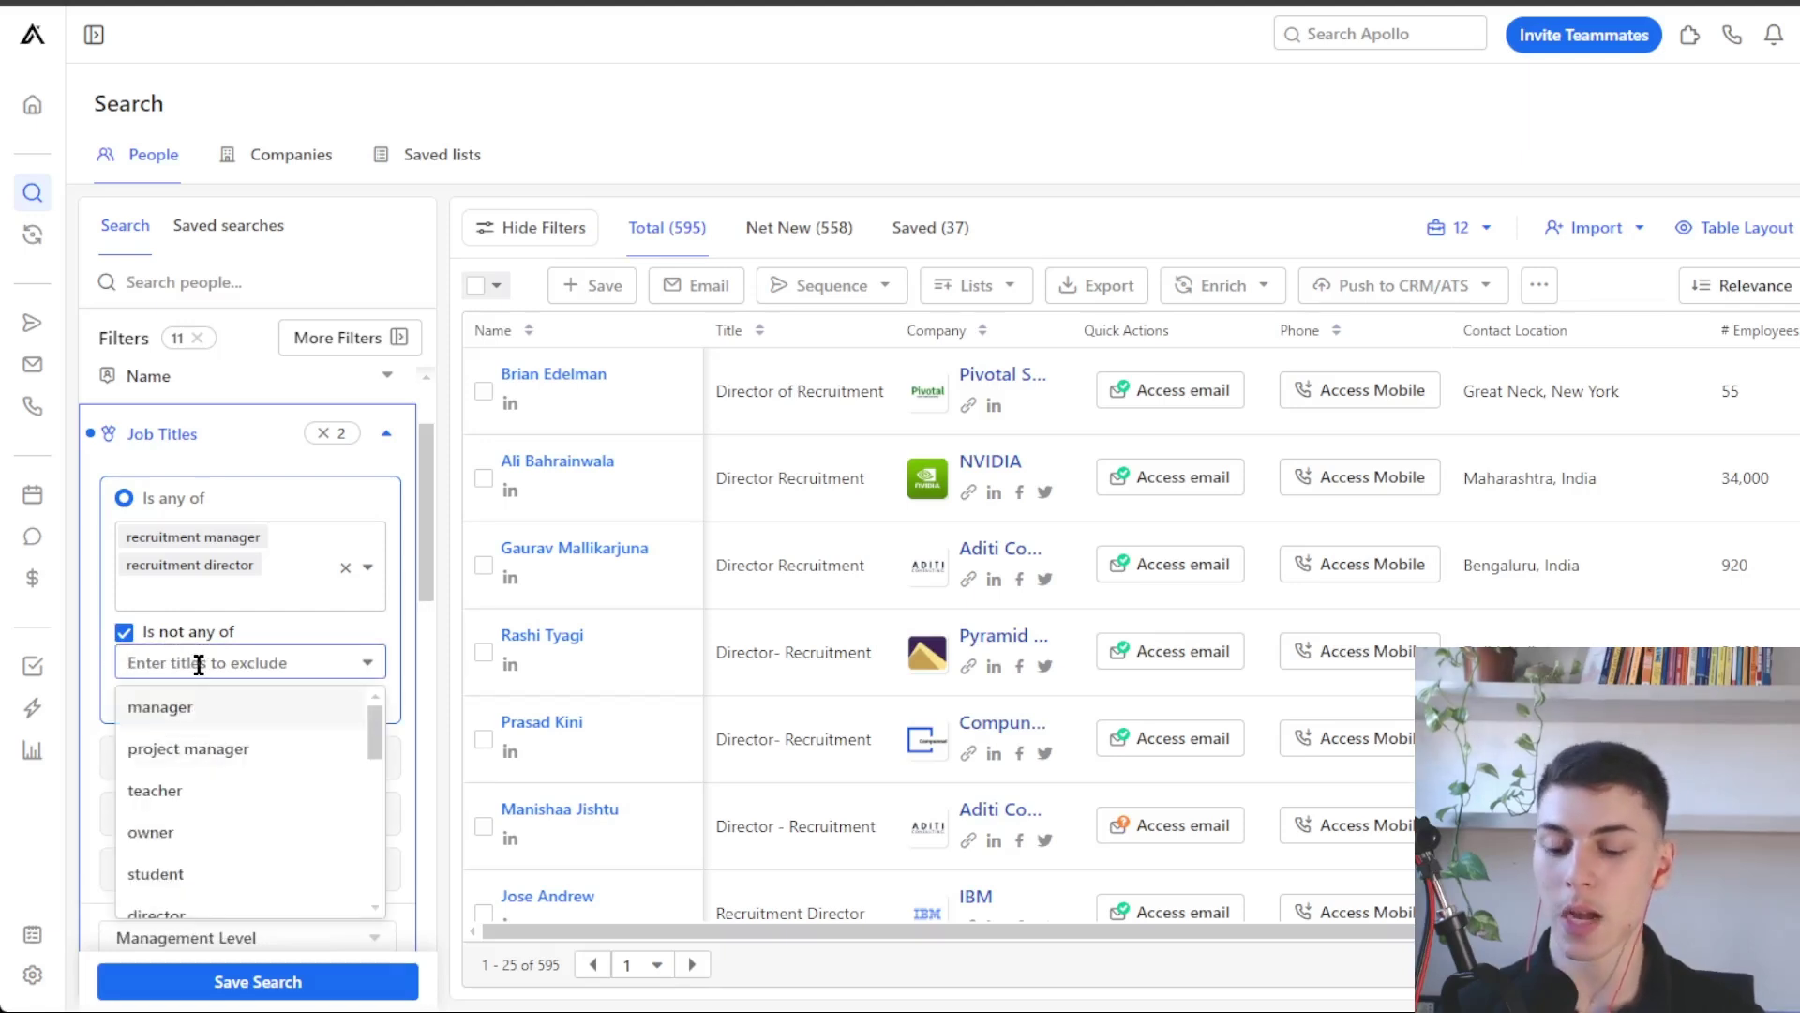
pyautogui.write('opera')
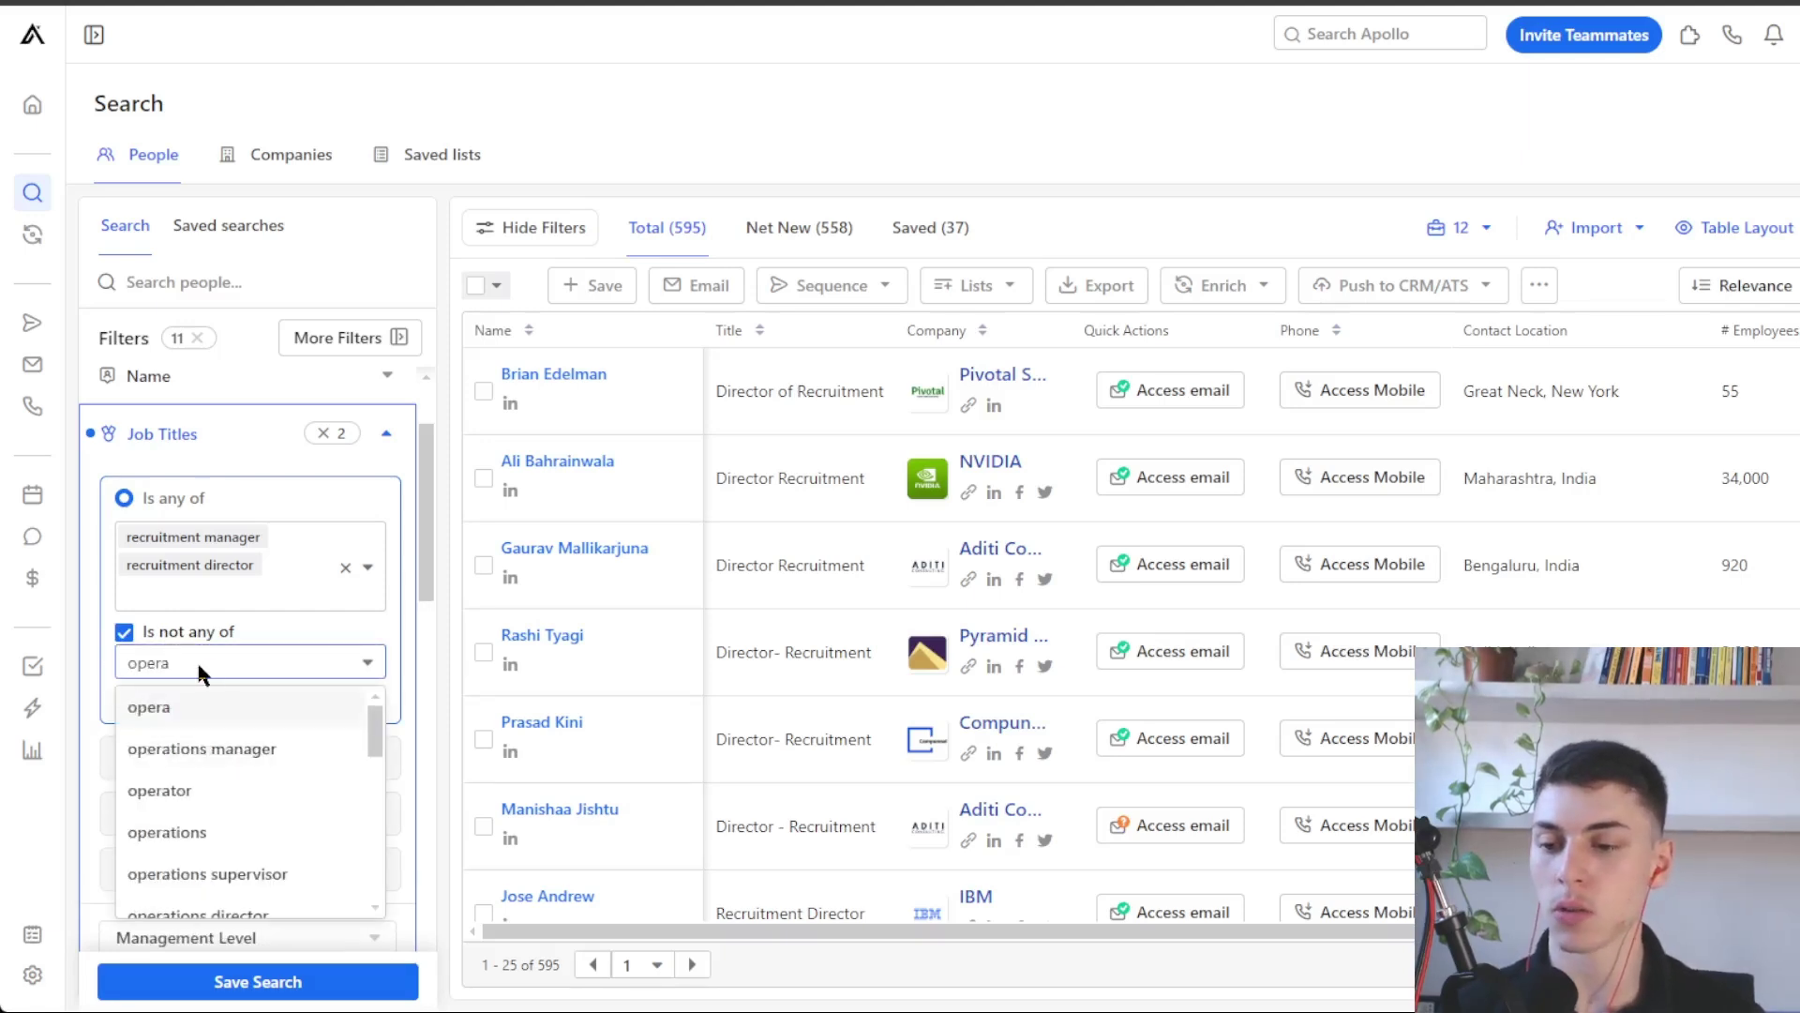
pyautogui.press('Return')
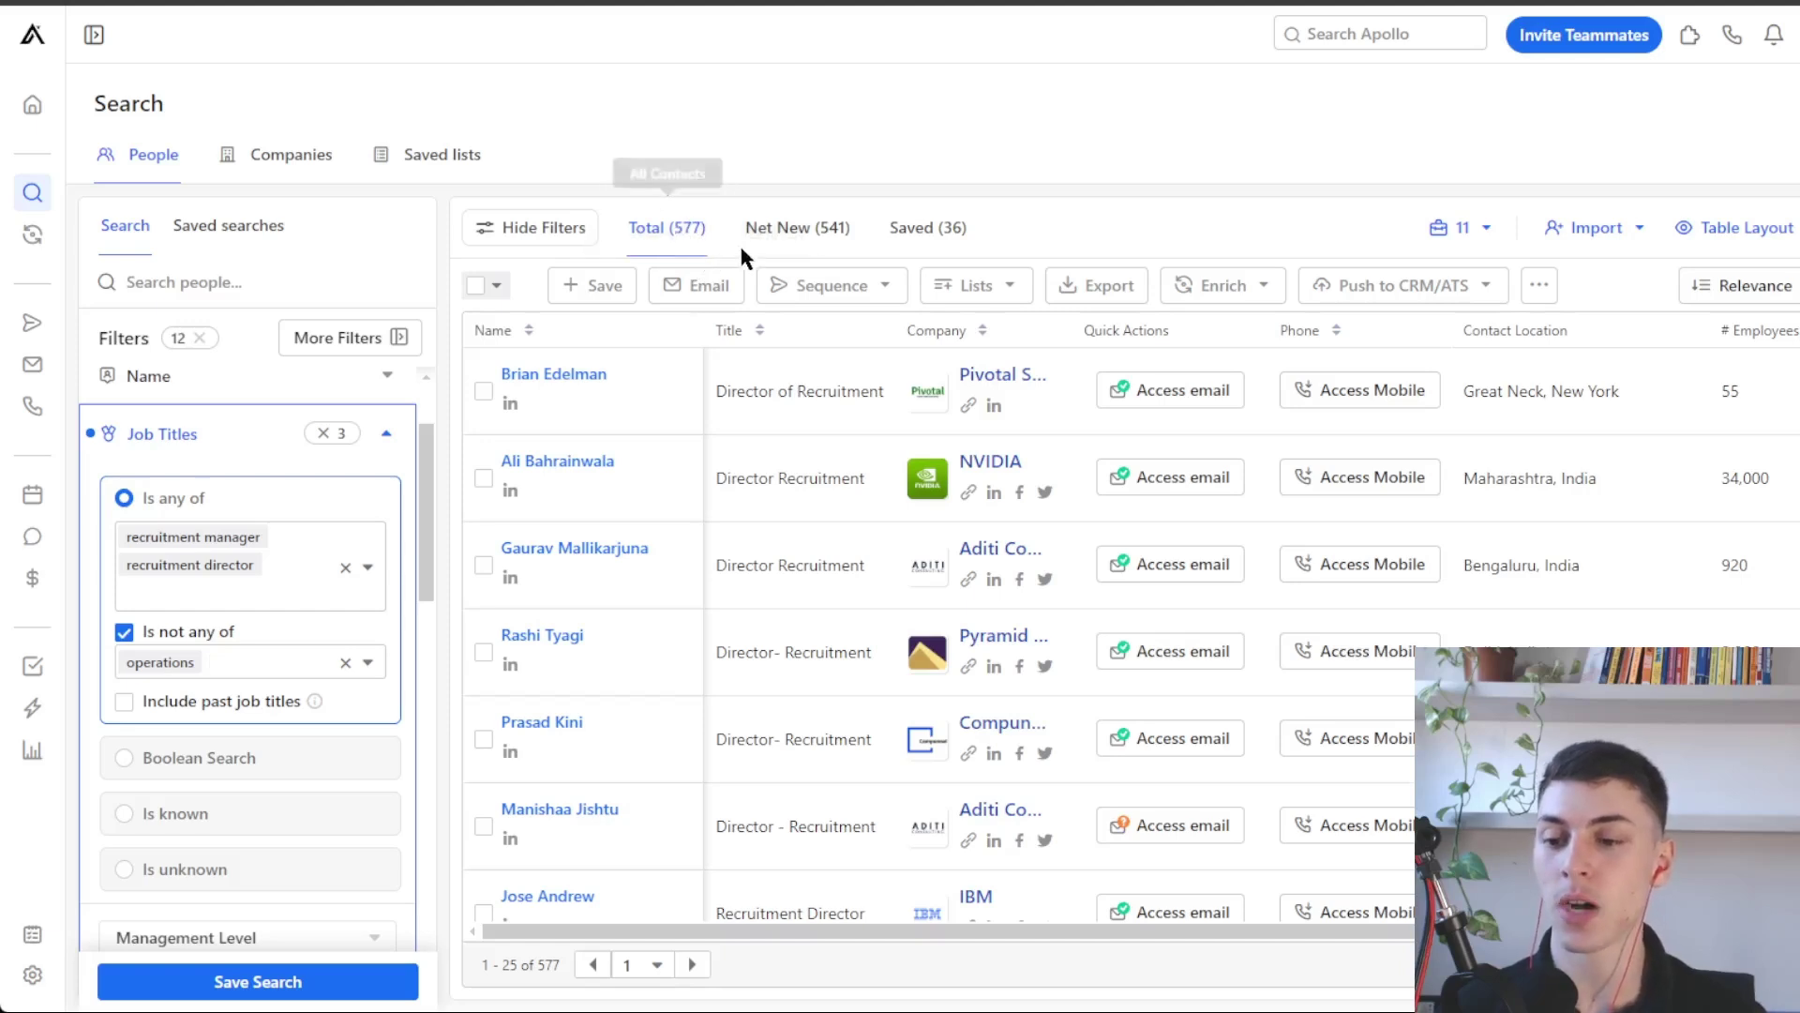
pyautogui.scroll(-5, 804, 603)
pyautogui.scroll(5, 916, 574)
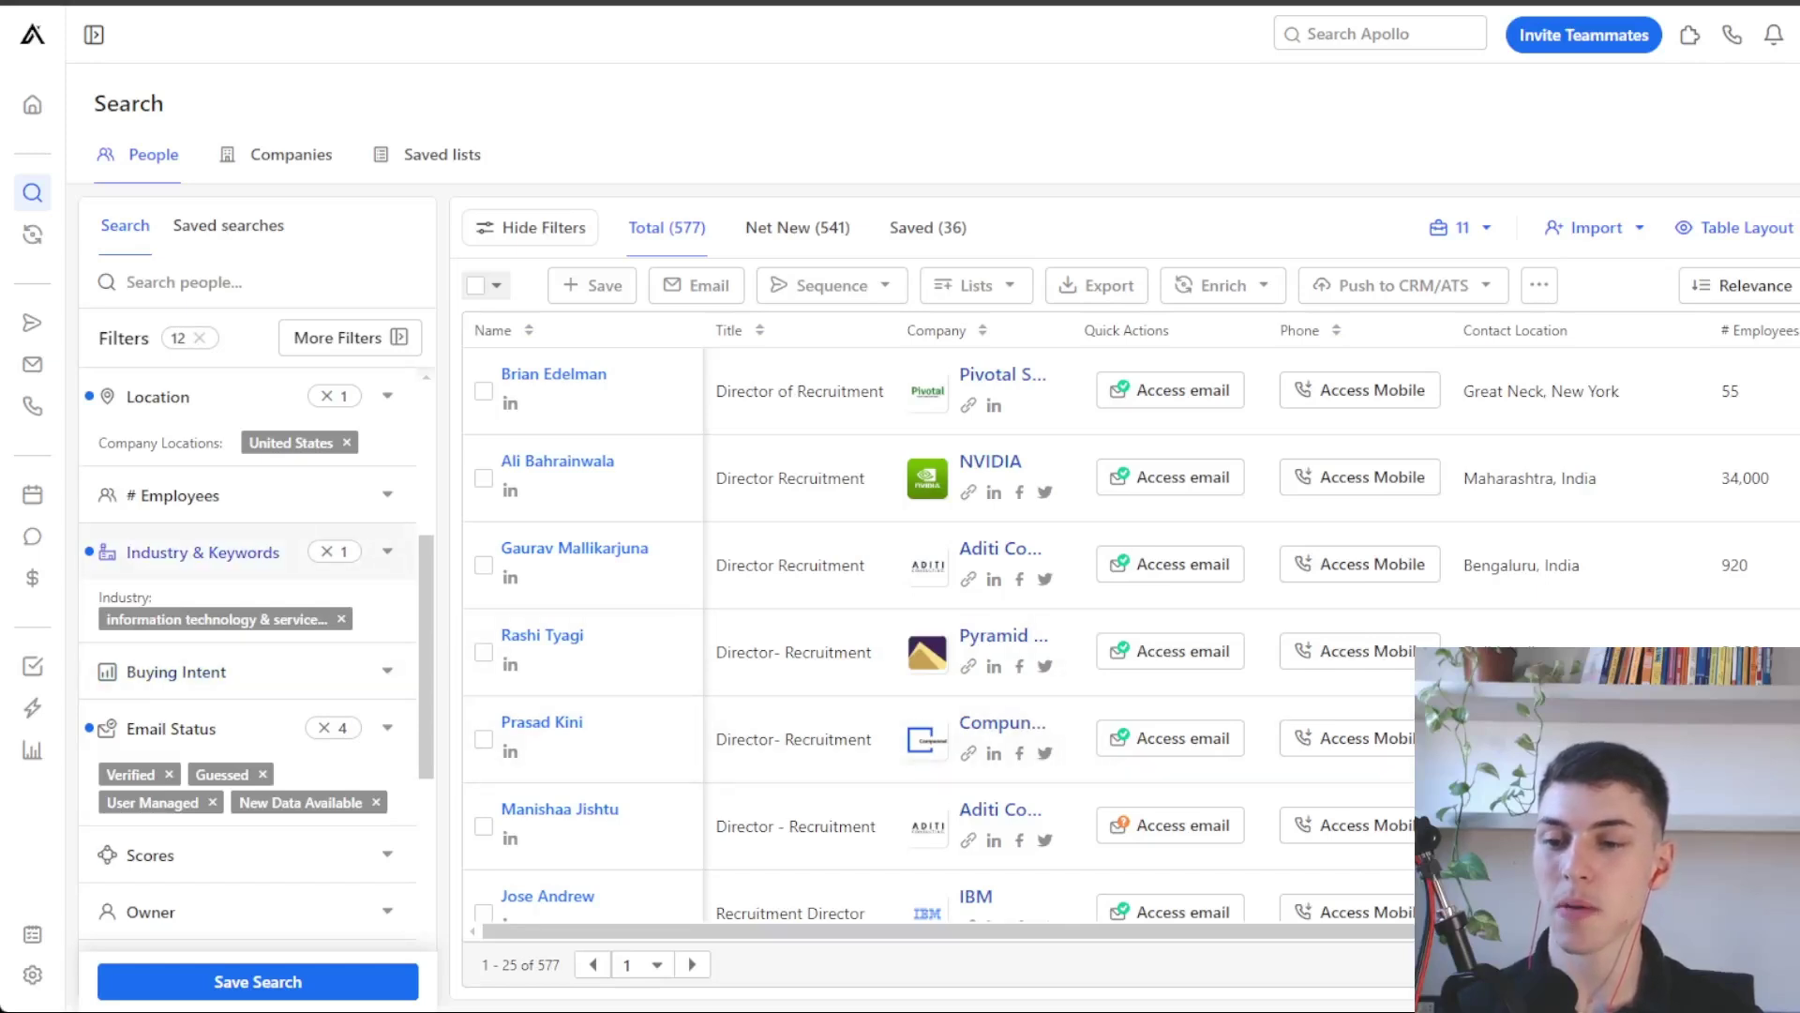
# Limit company size to the 11-20, 21-50 and 51-100 employee ranges and collapse the # Employees section.
pyautogui.click(330, 502)
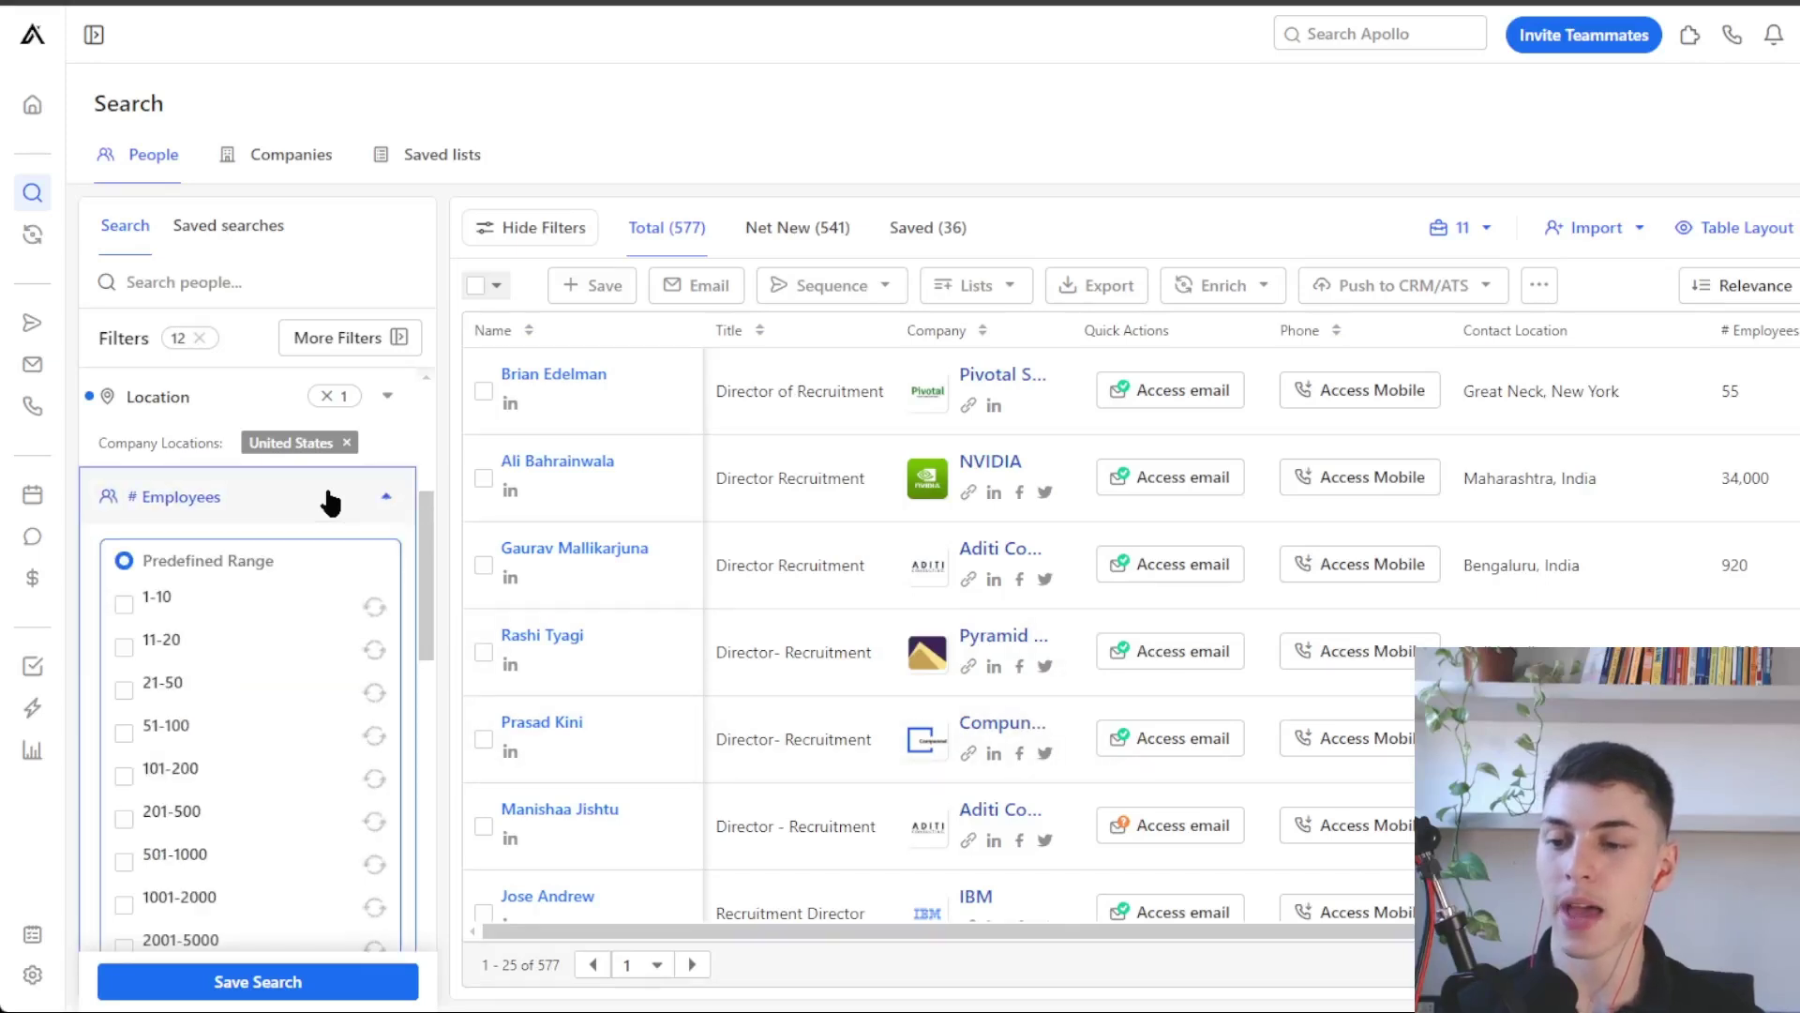
pyautogui.click(124, 634)
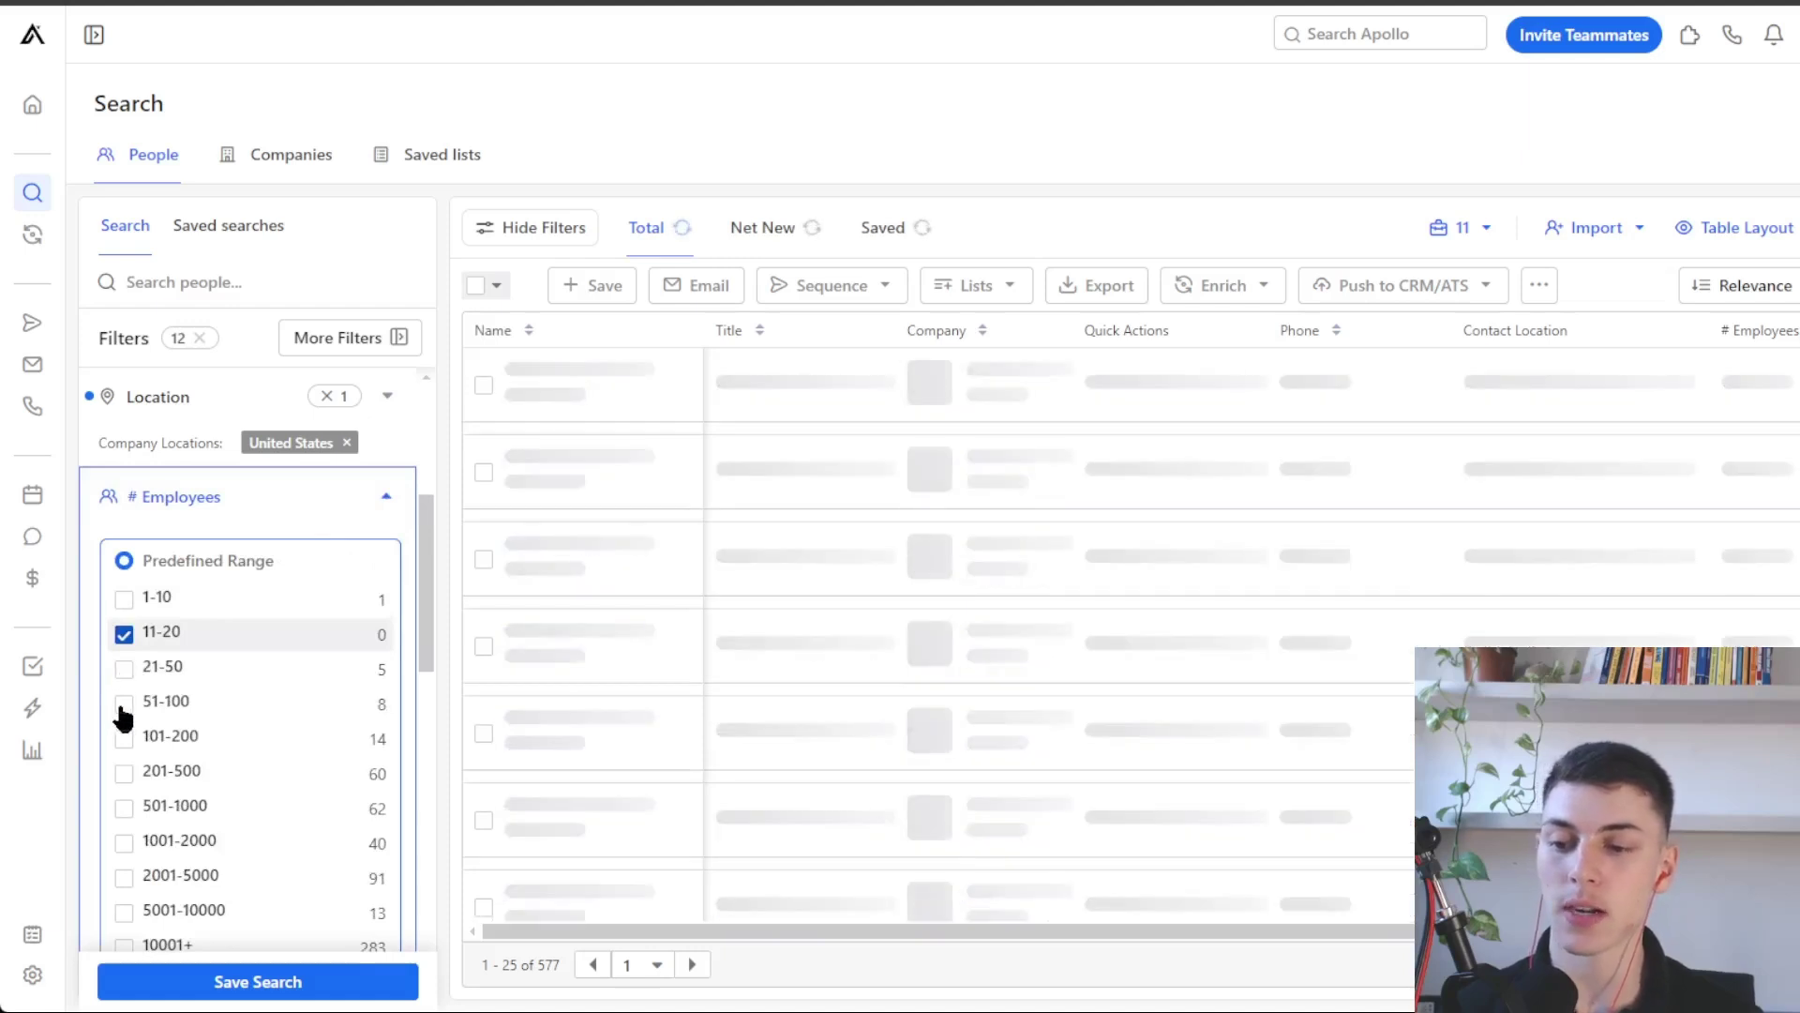
pyautogui.click(124, 668)
pyautogui.click(124, 703)
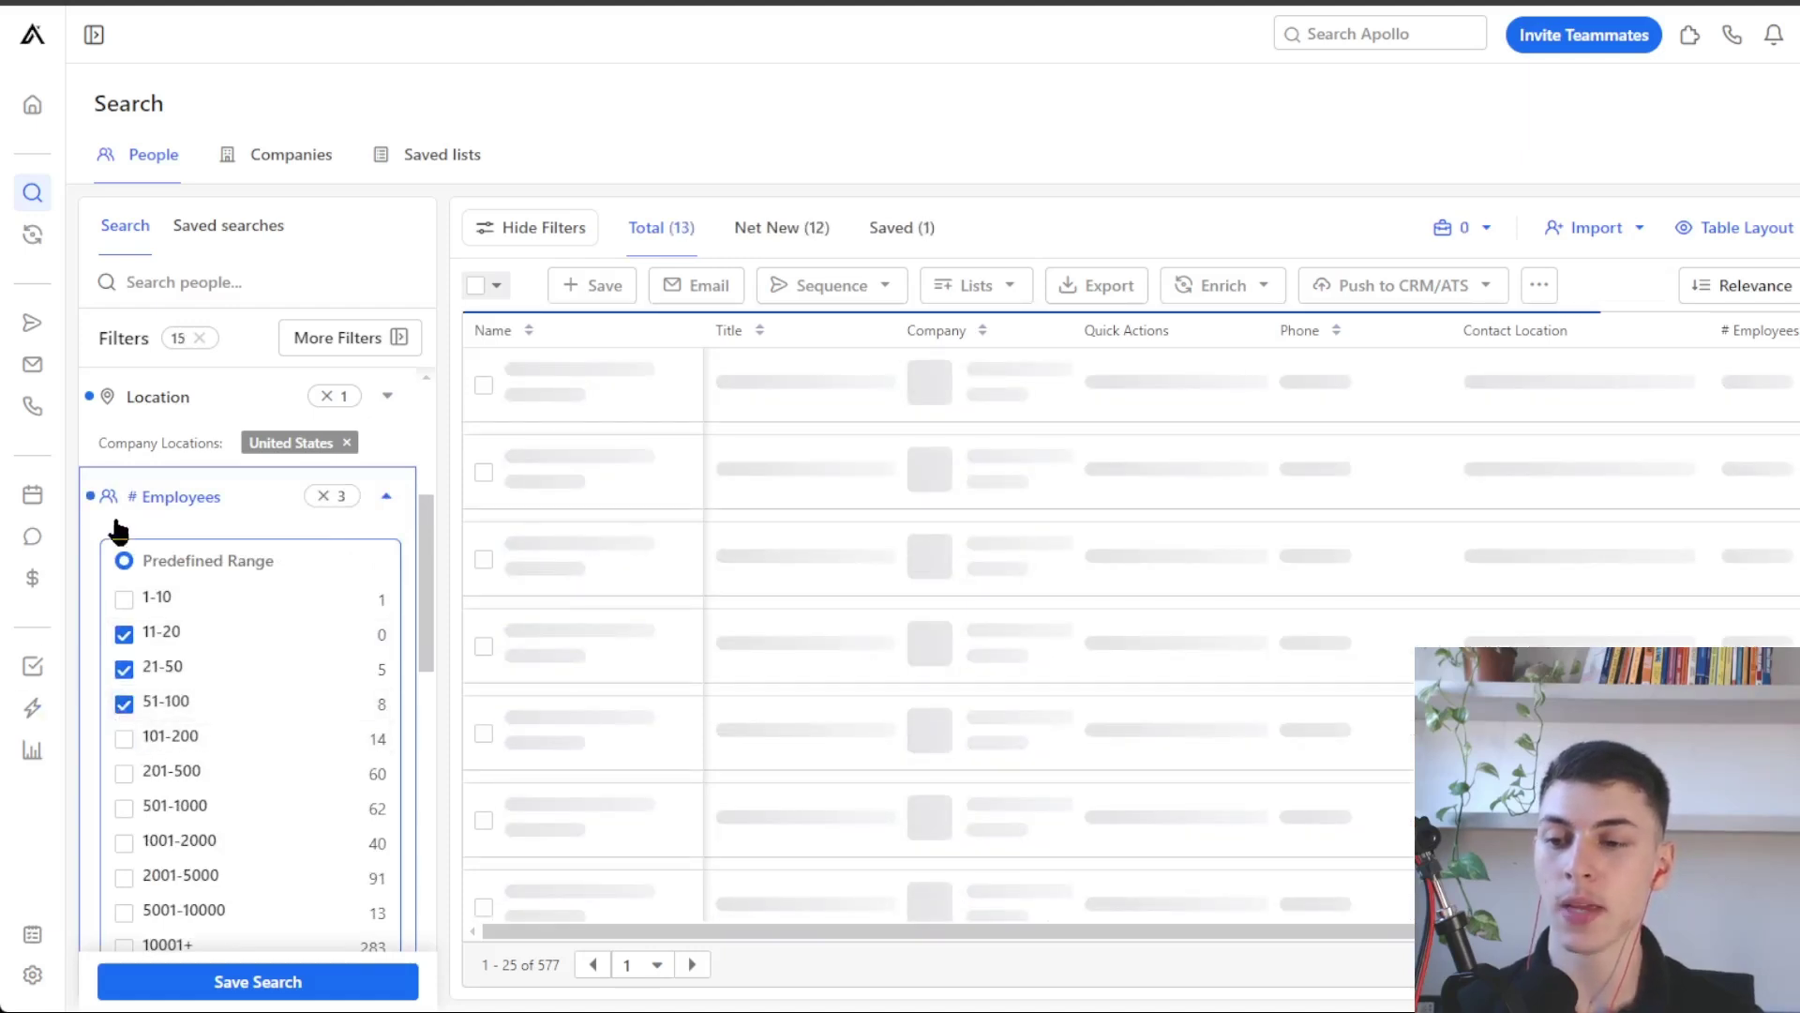
pyautogui.click(297, 516)
# Check the contact locations in the results, set the contact location filter to United States and collapse the Location section.
pyautogui.scroll(2, 427, 610)
pyautogui.scroll(2, 427, 609)
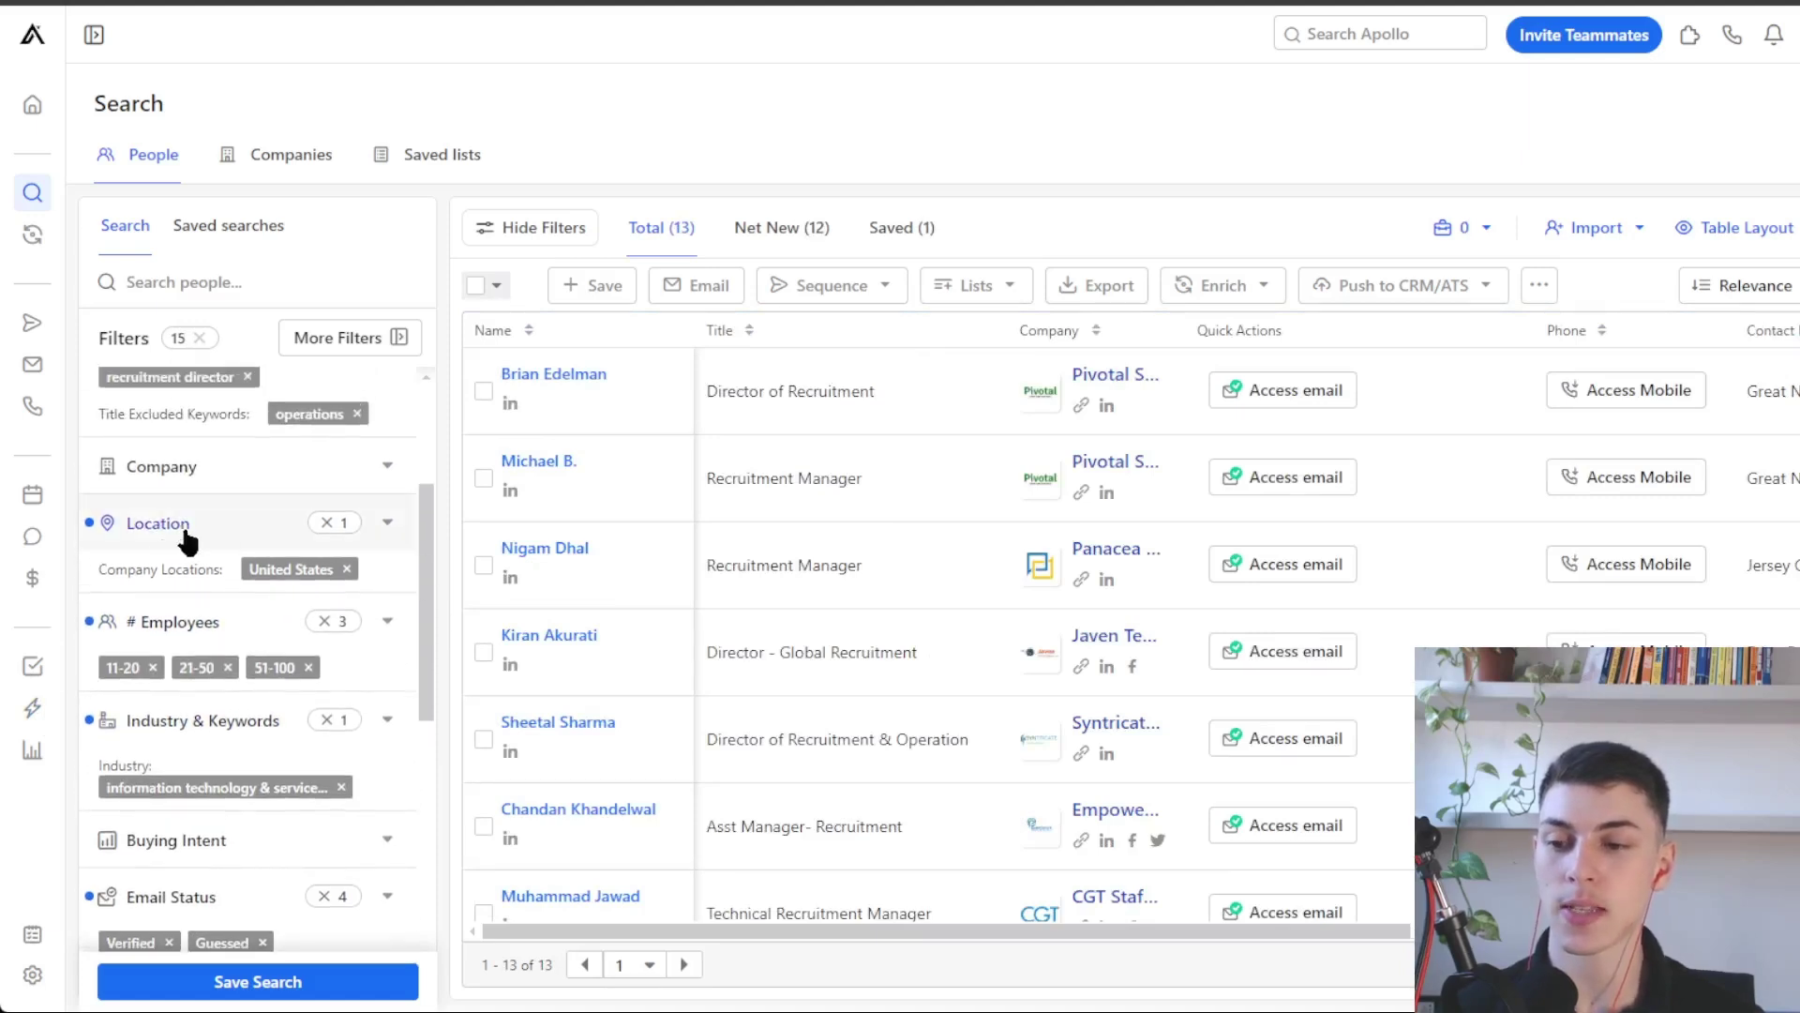
pyautogui.click(163, 533)
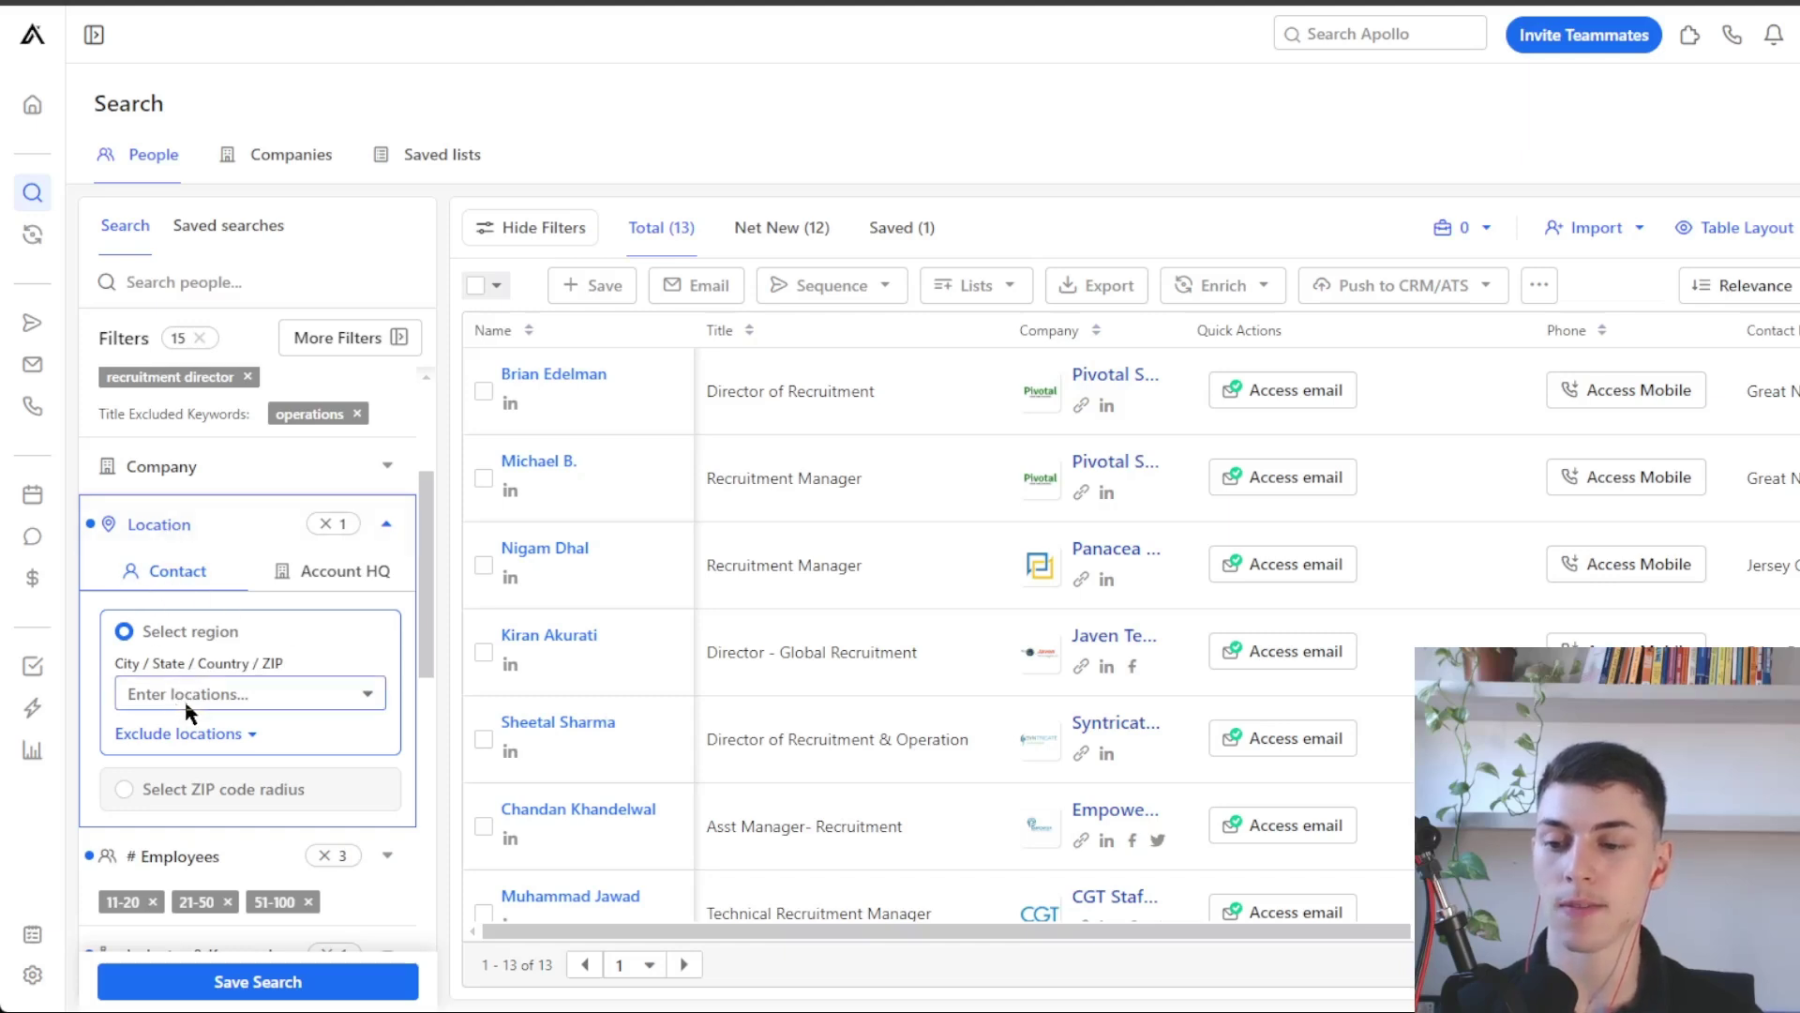
pyautogui.scroll(-1, 426, 535)
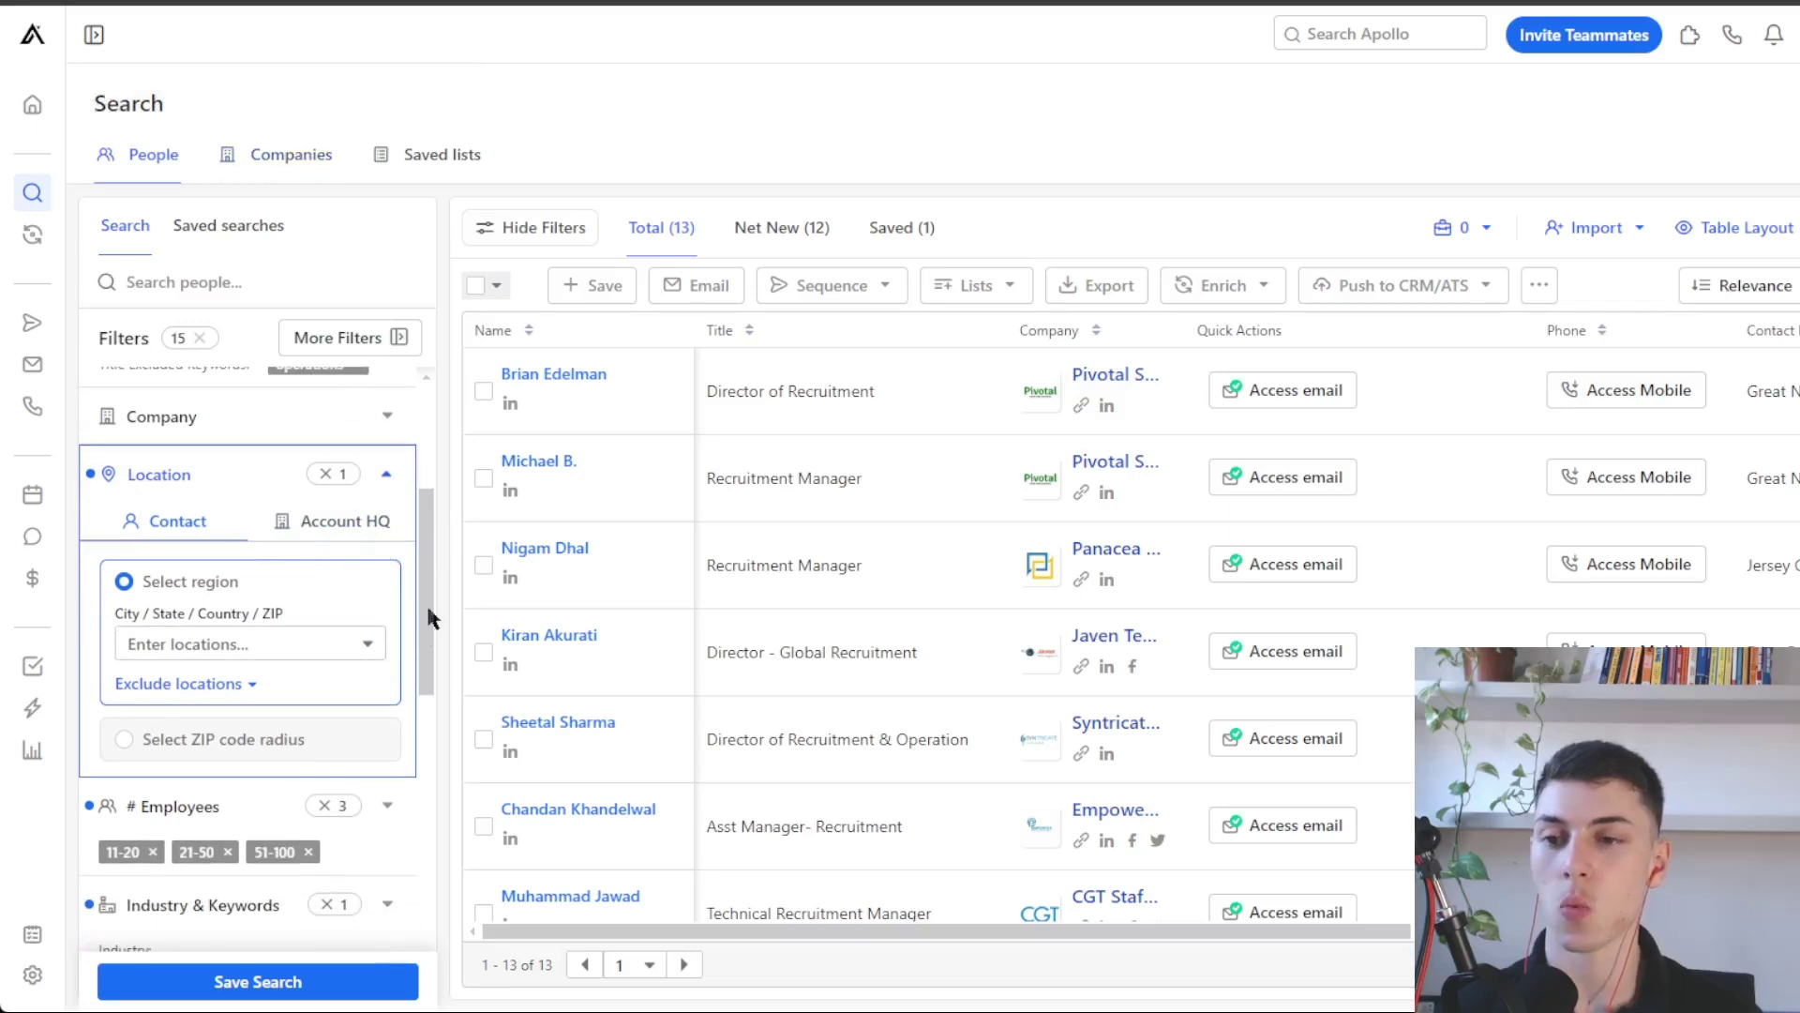
pyautogui.click(347, 523)
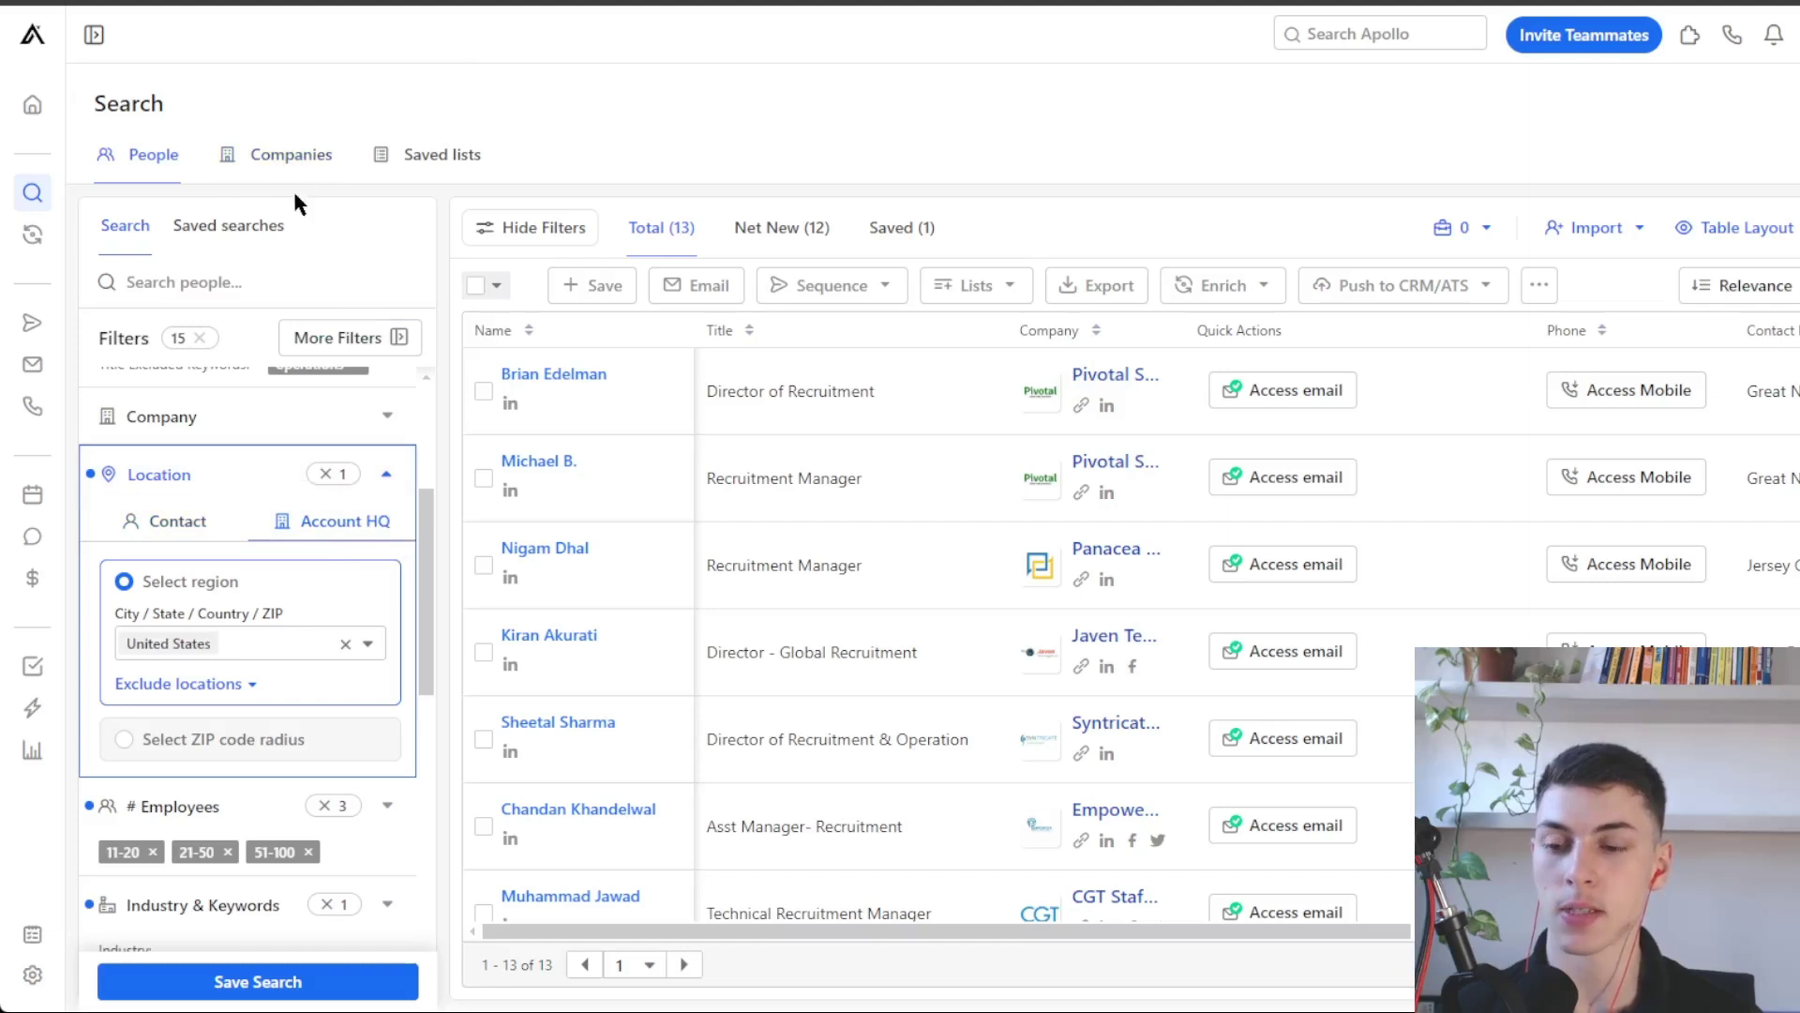
pyautogui.click(181, 522)
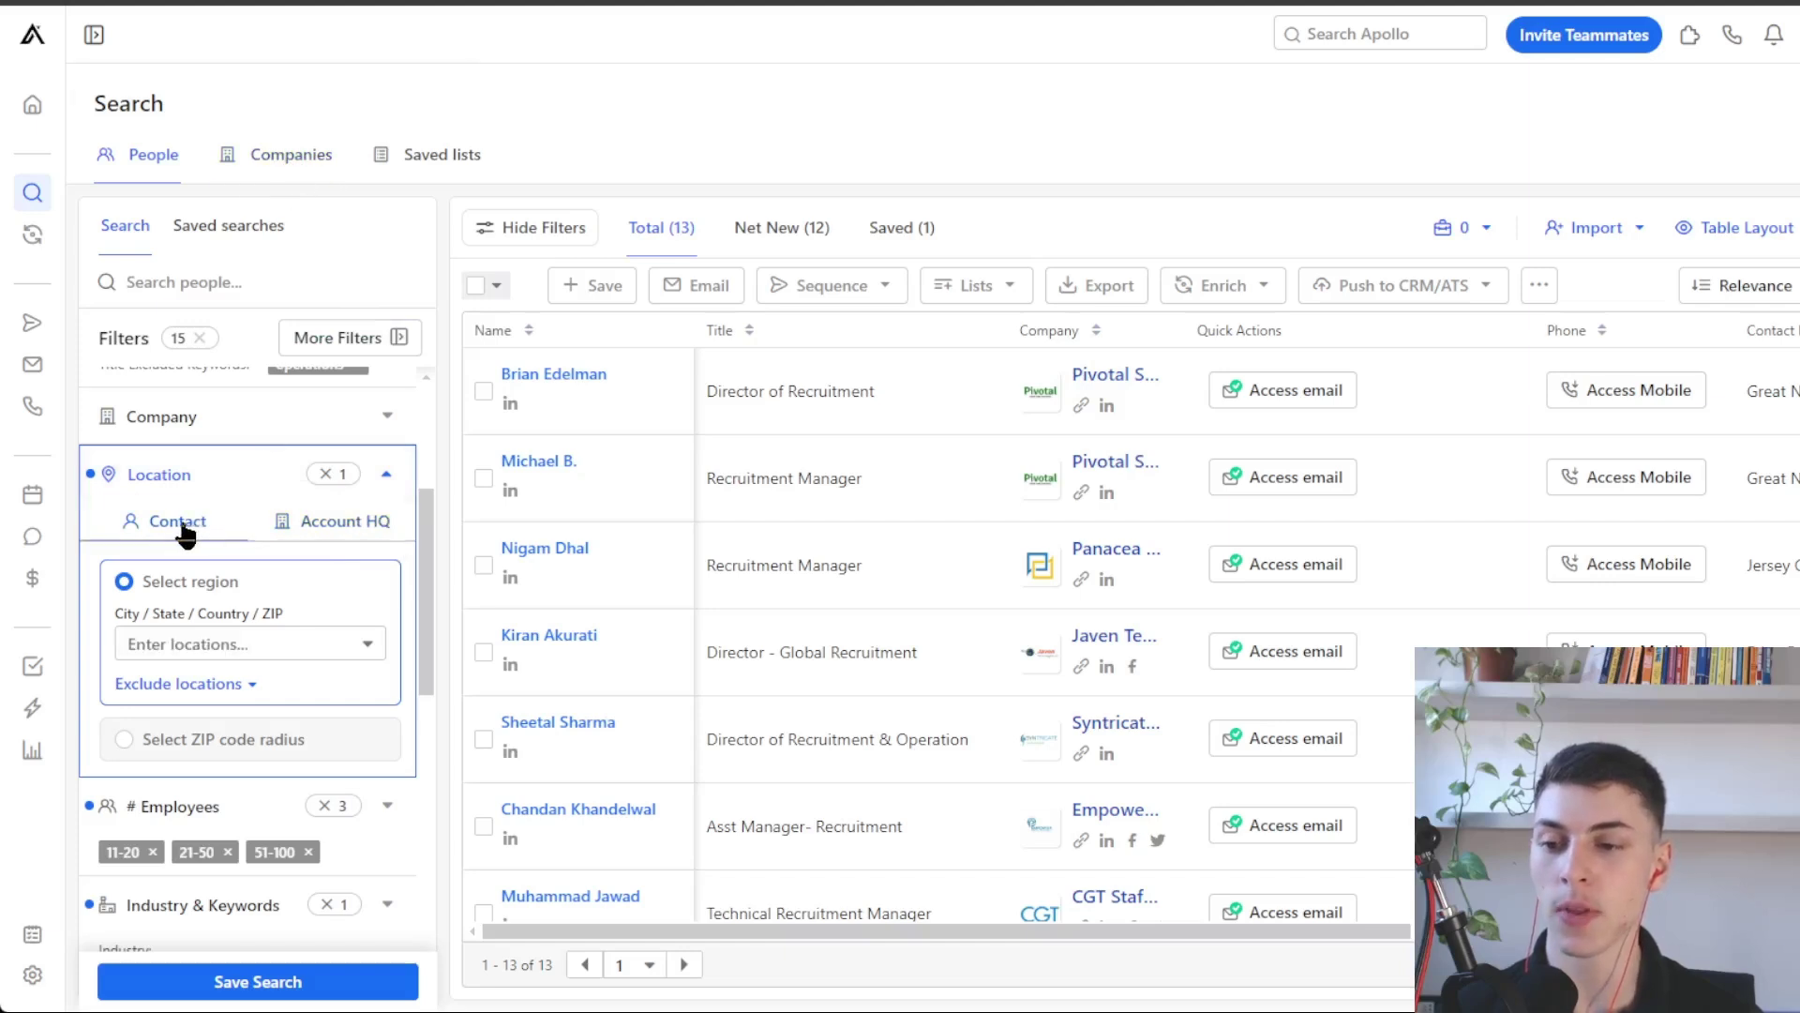
pyautogui.click(211, 646)
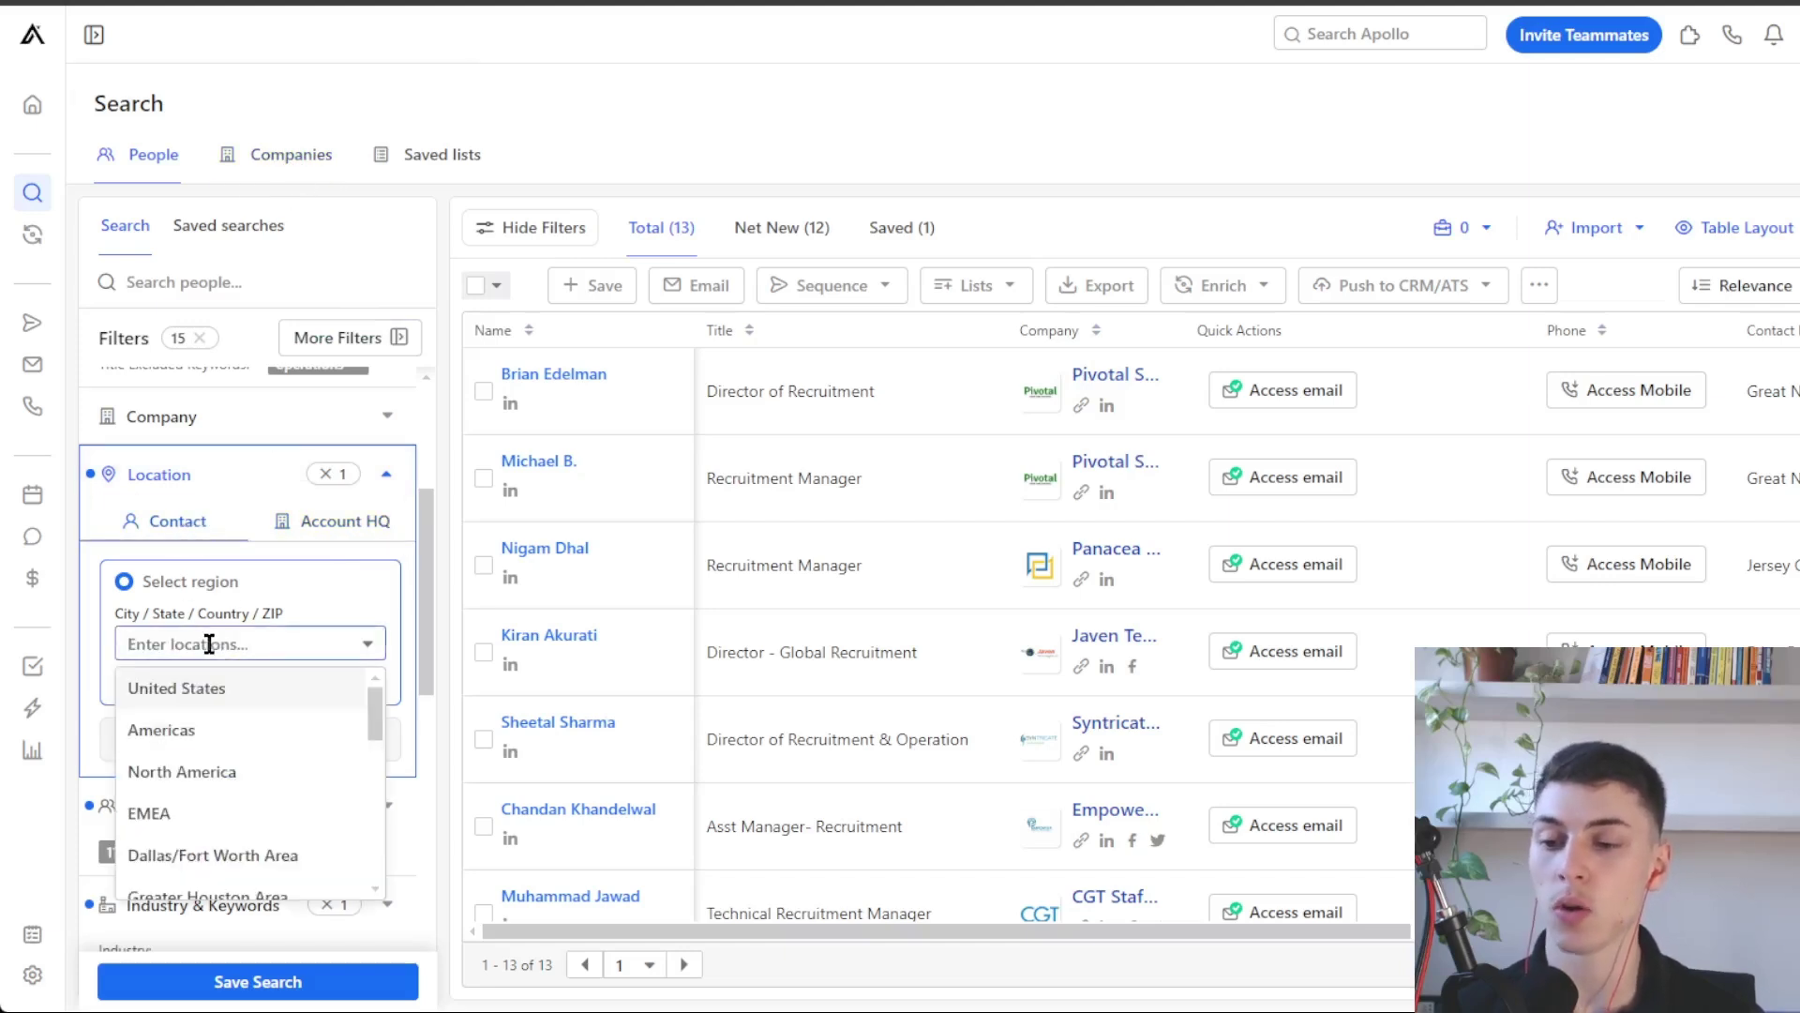
pyautogui.hscroll(5, 1125, 628)
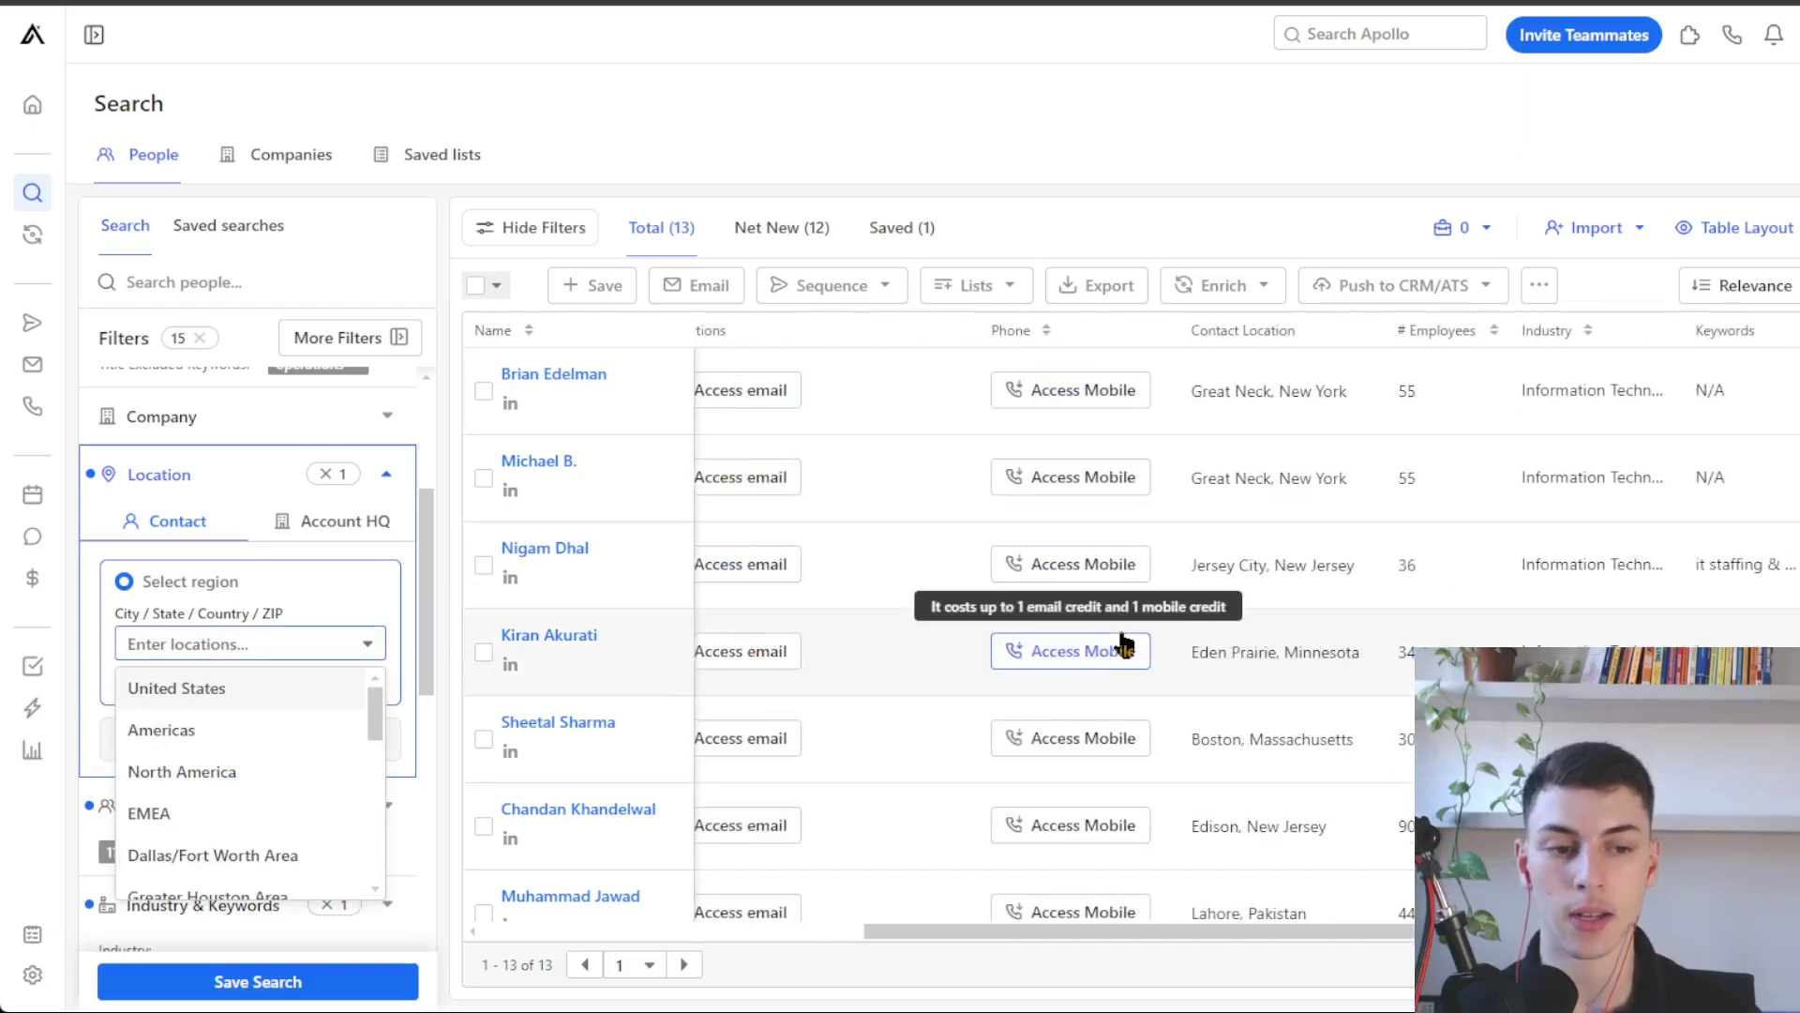
pyautogui.scroll(-5, 1573, 601)
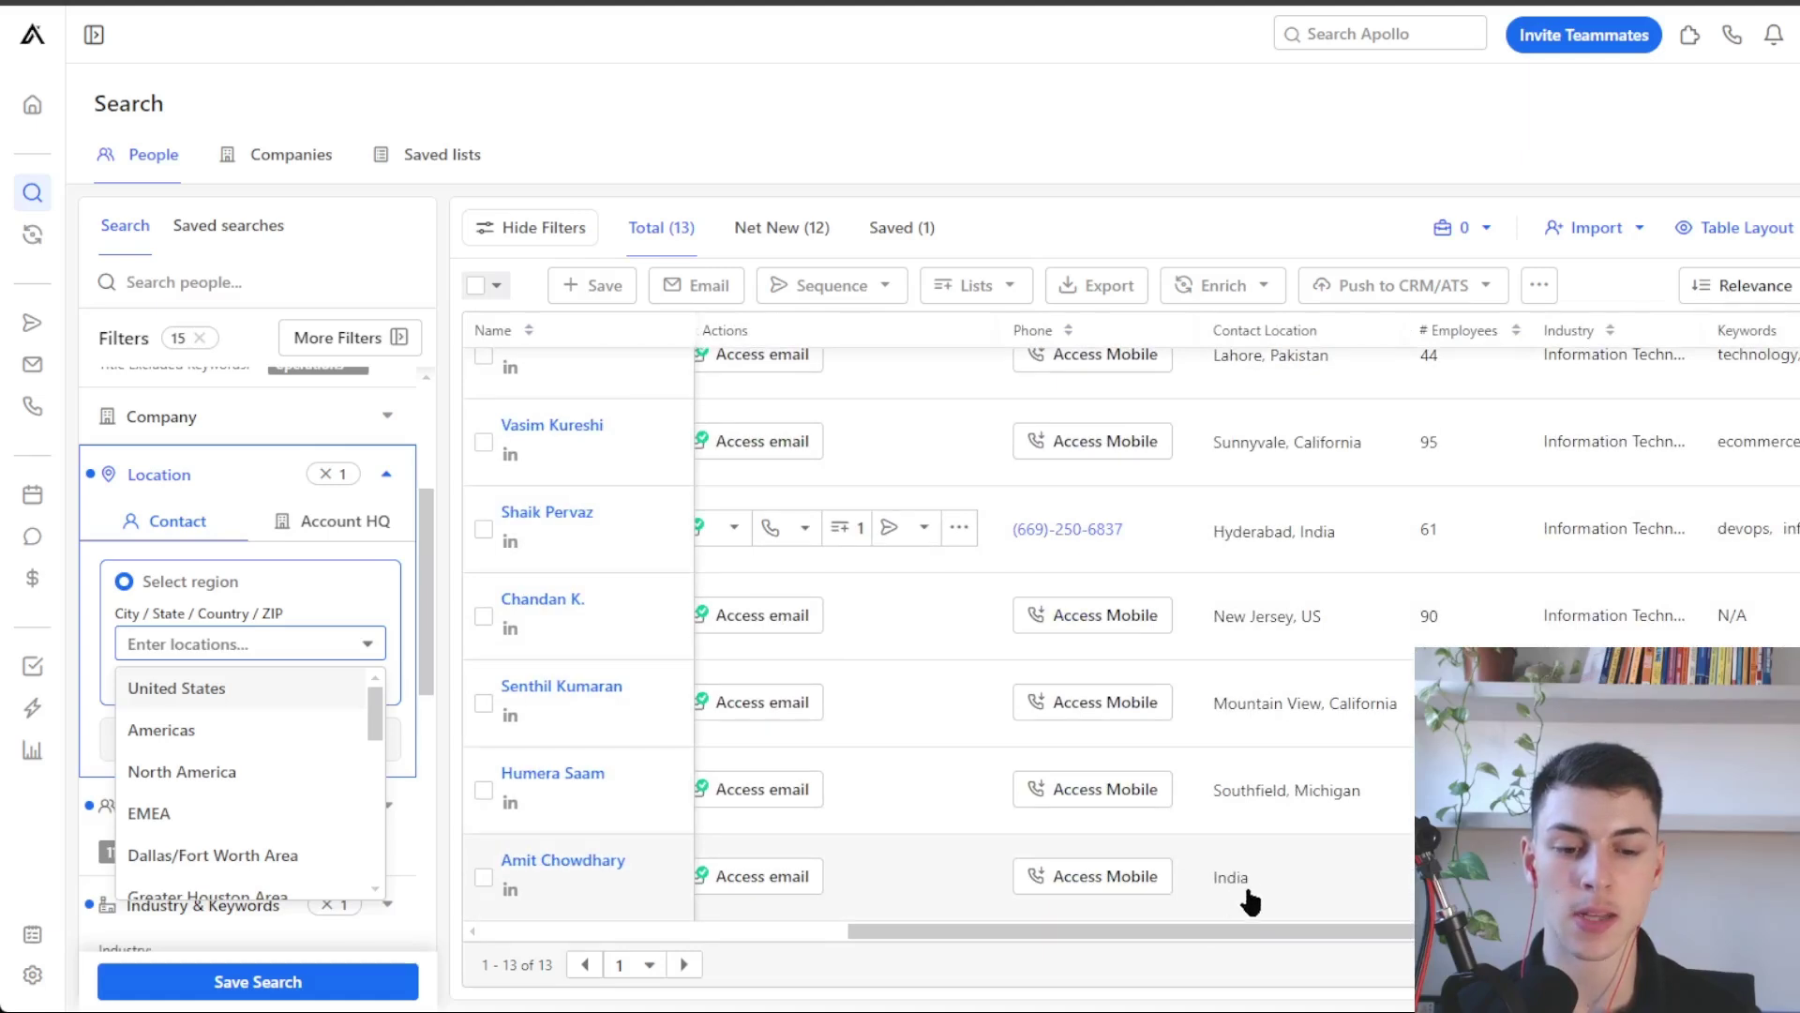
pyautogui.scroll(6, 1238, 886)
pyautogui.scroll(-6, 1275, 861)
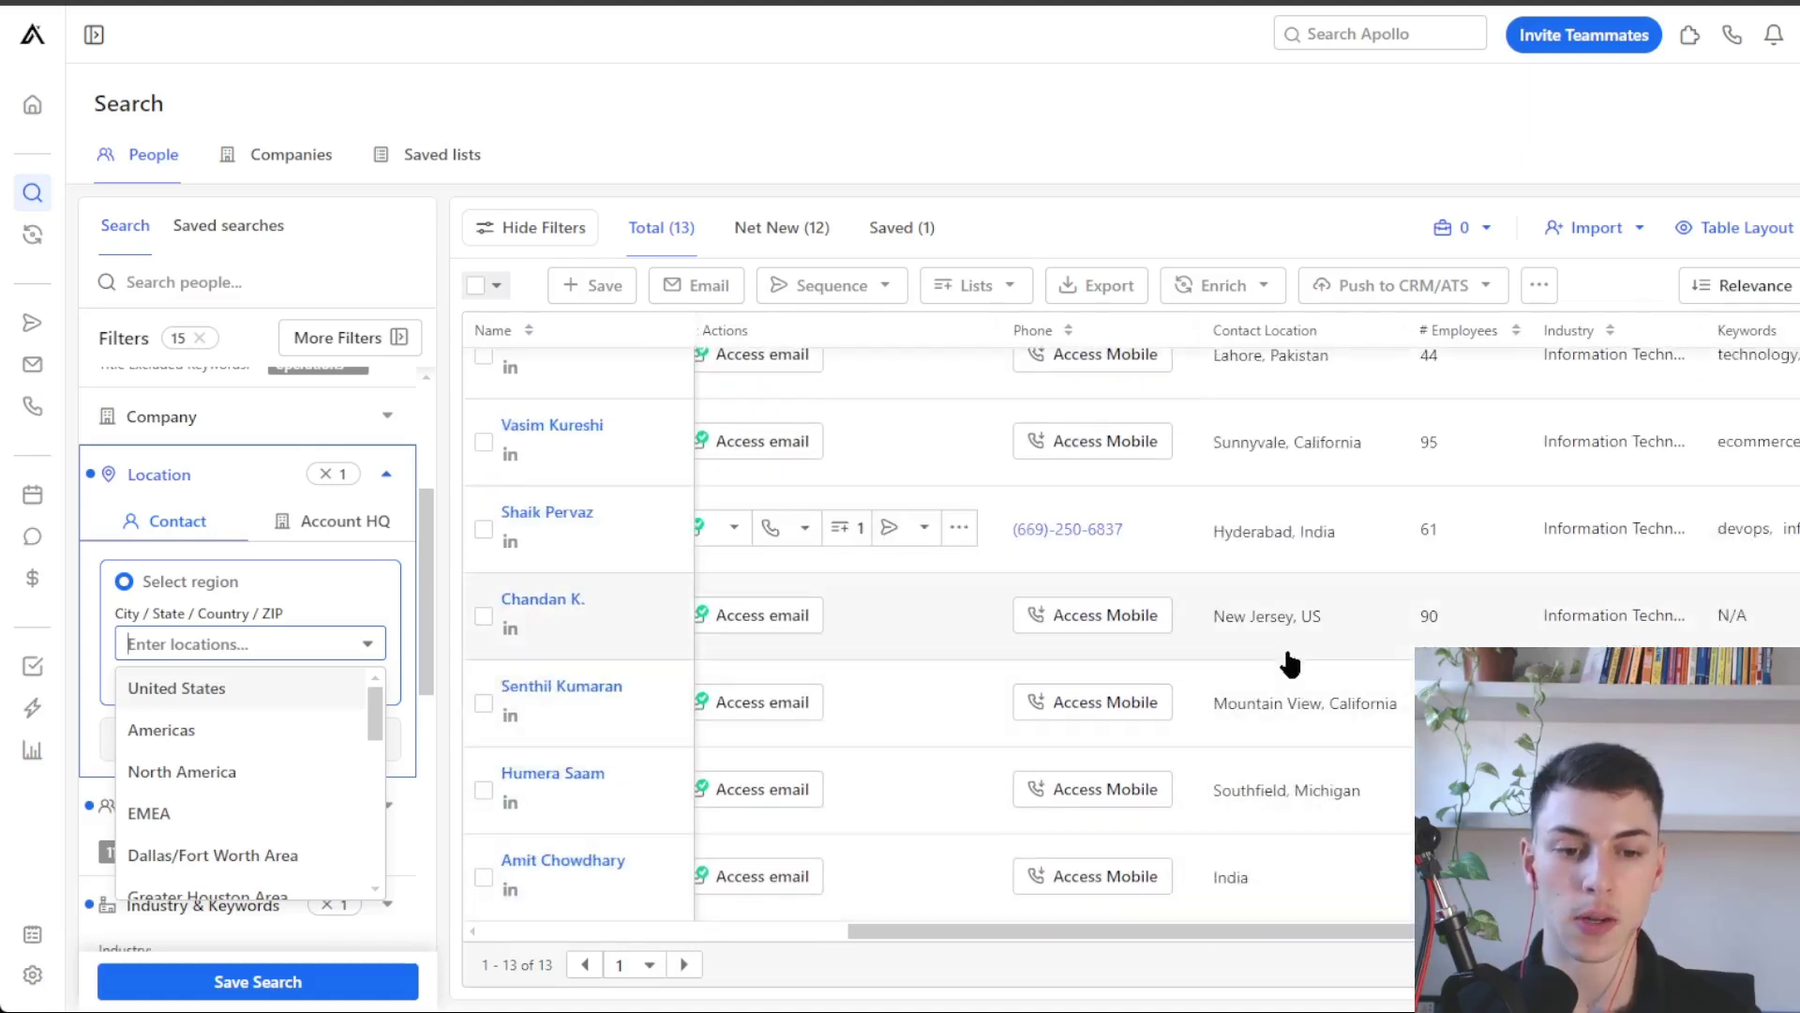
pyautogui.click(193, 692)
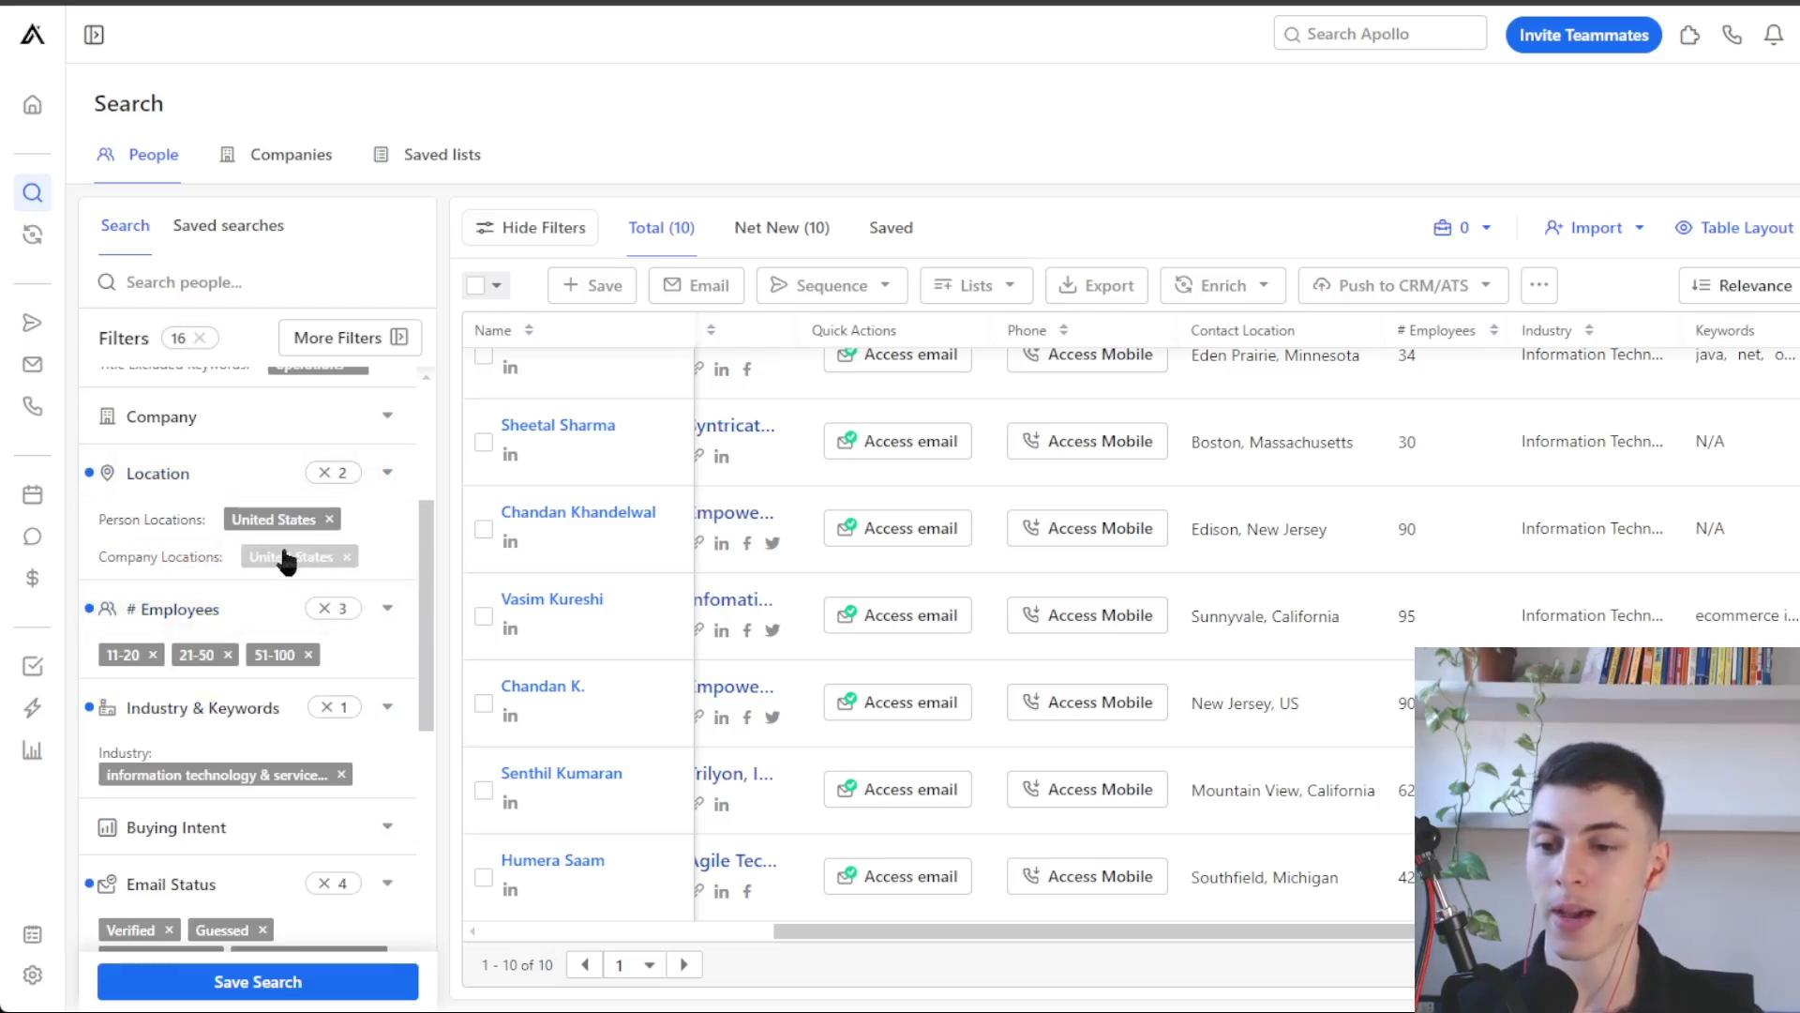
# Review the job posting filters, select all people on the results page and export them to CSV with all emails included.
pyautogui.moveTo(426, 542); pyautogui.dragTo(455, 801)
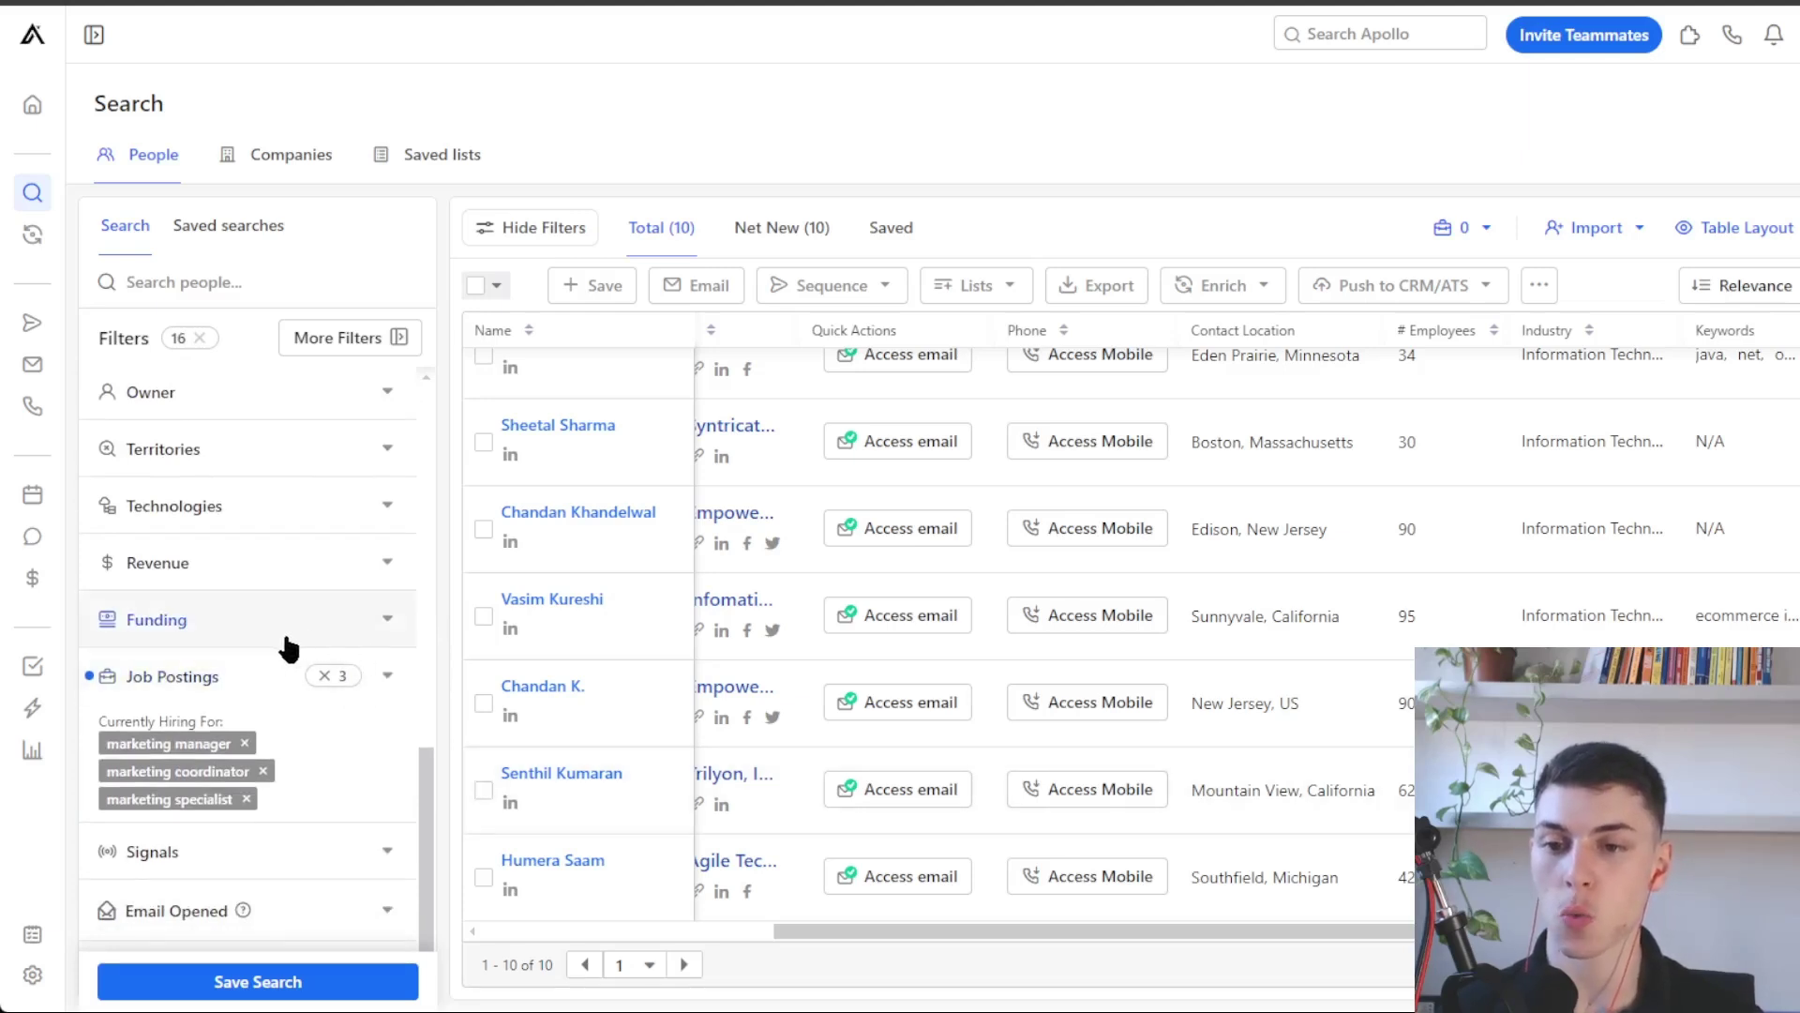
pyautogui.click(483, 296)
pyautogui.click(424, 379)
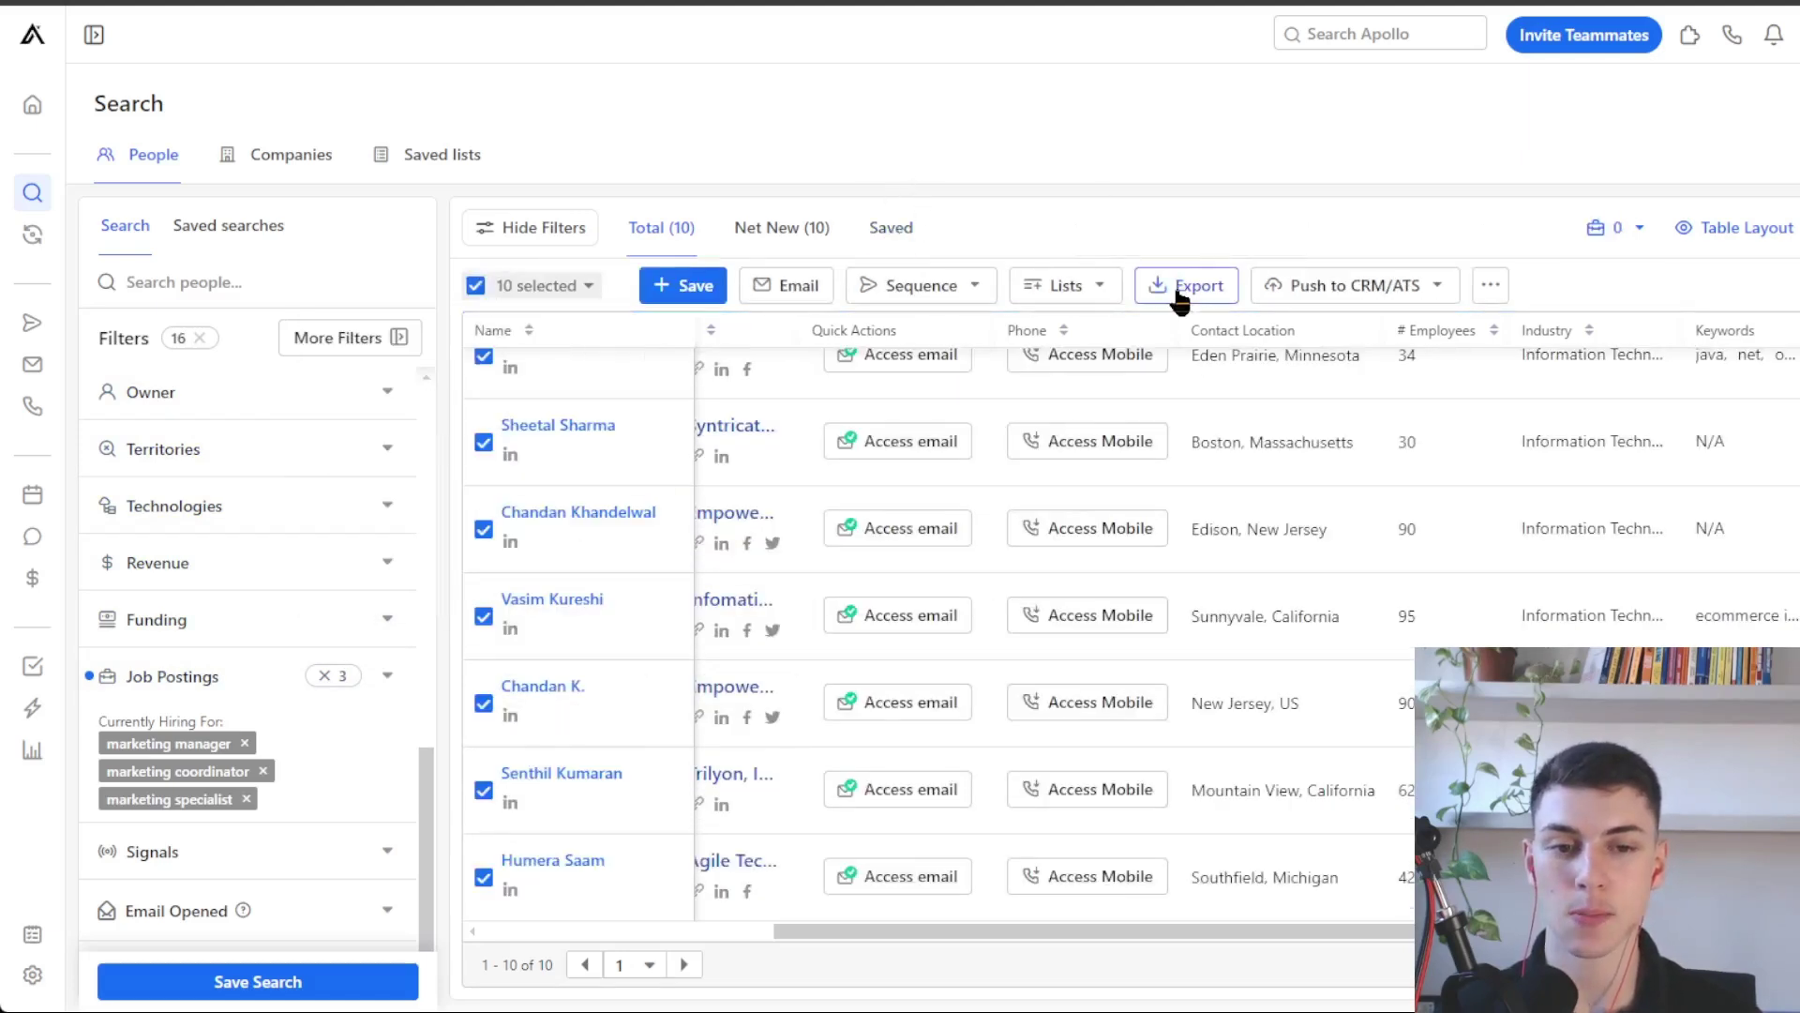
pyautogui.click(1180, 298)
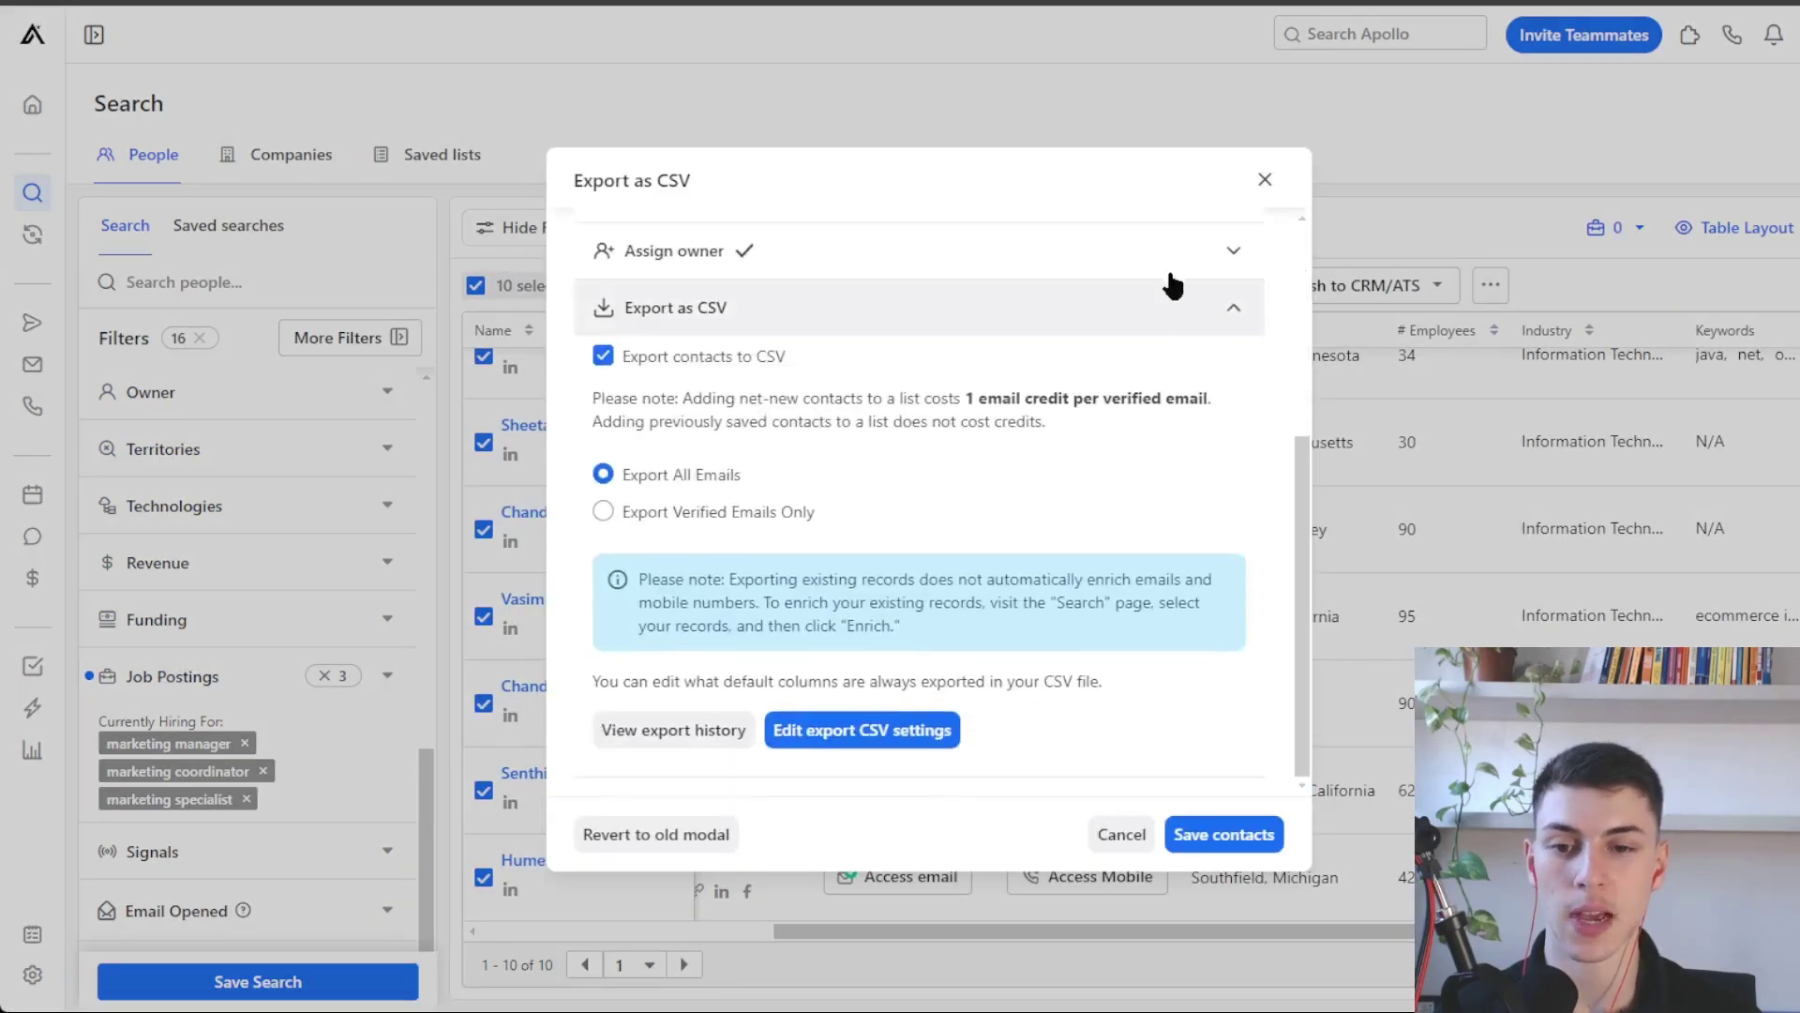
pyautogui.click(1239, 838)
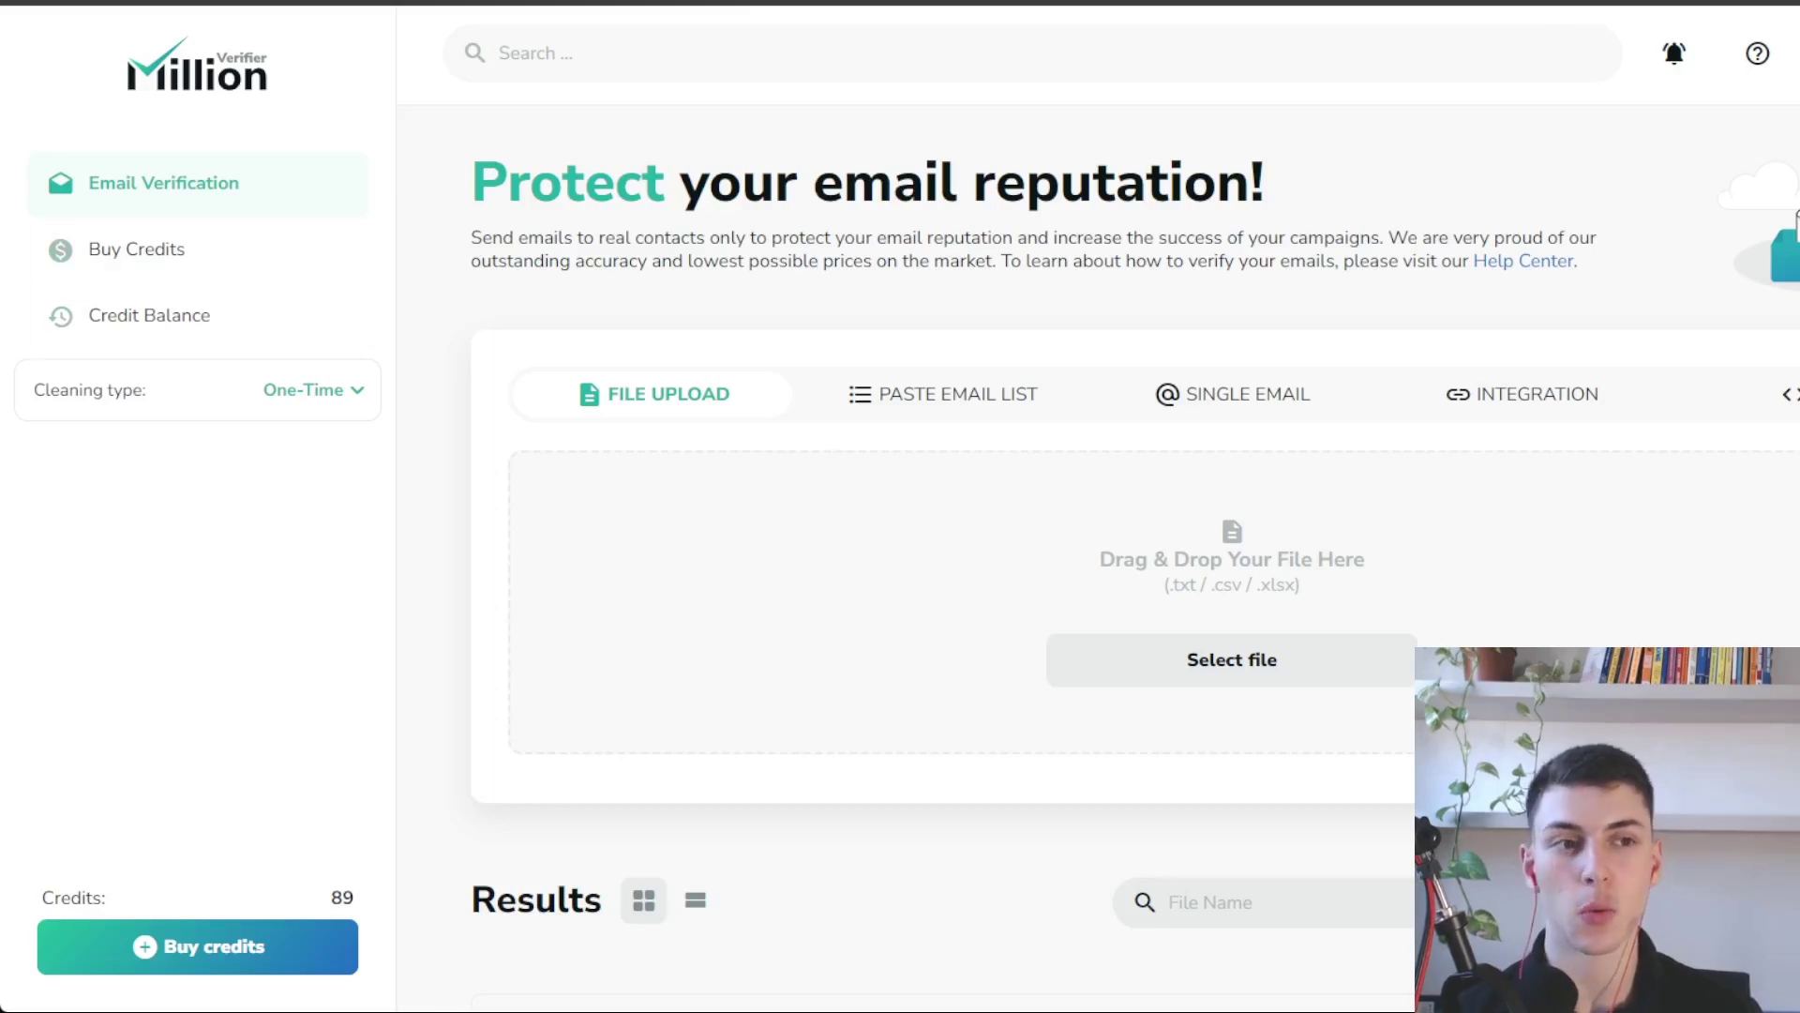
# Switch to MillionVerifier, upload apollo-contacts-export (2).csv and start its email verification with duplicates removed.
pyautogui.click(1270, 649)
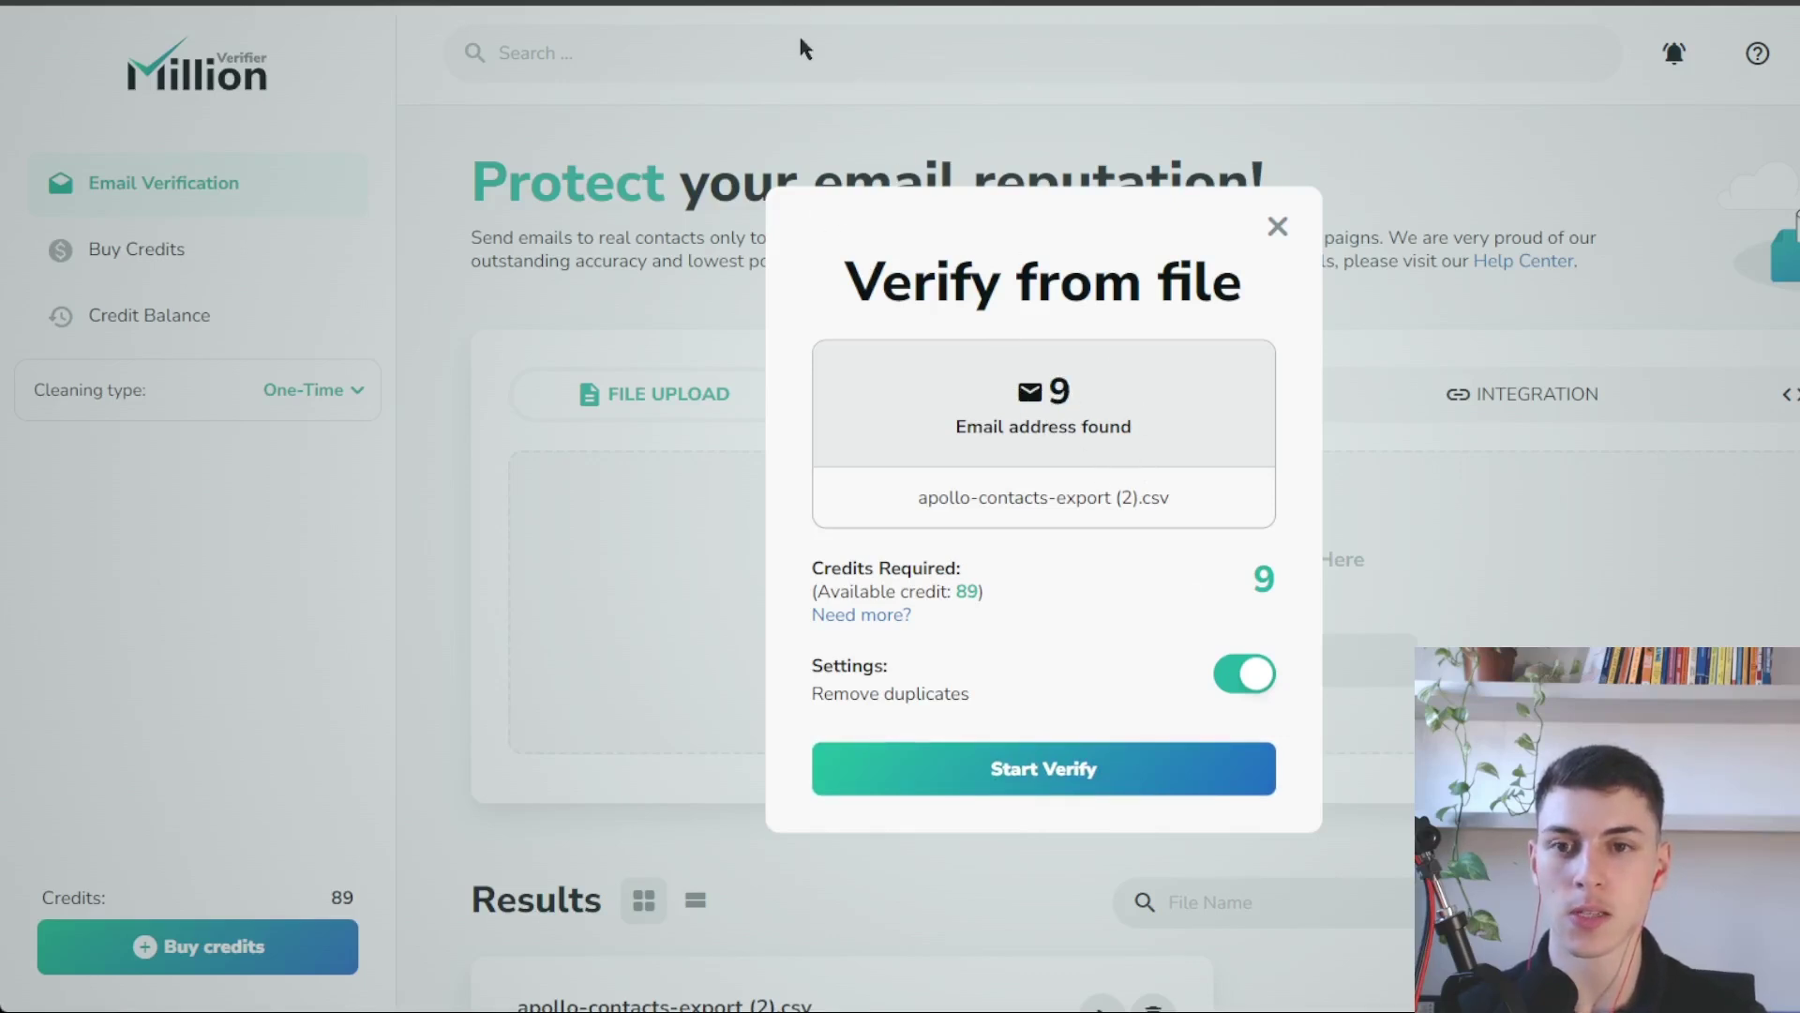
pyautogui.click(1049, 778)
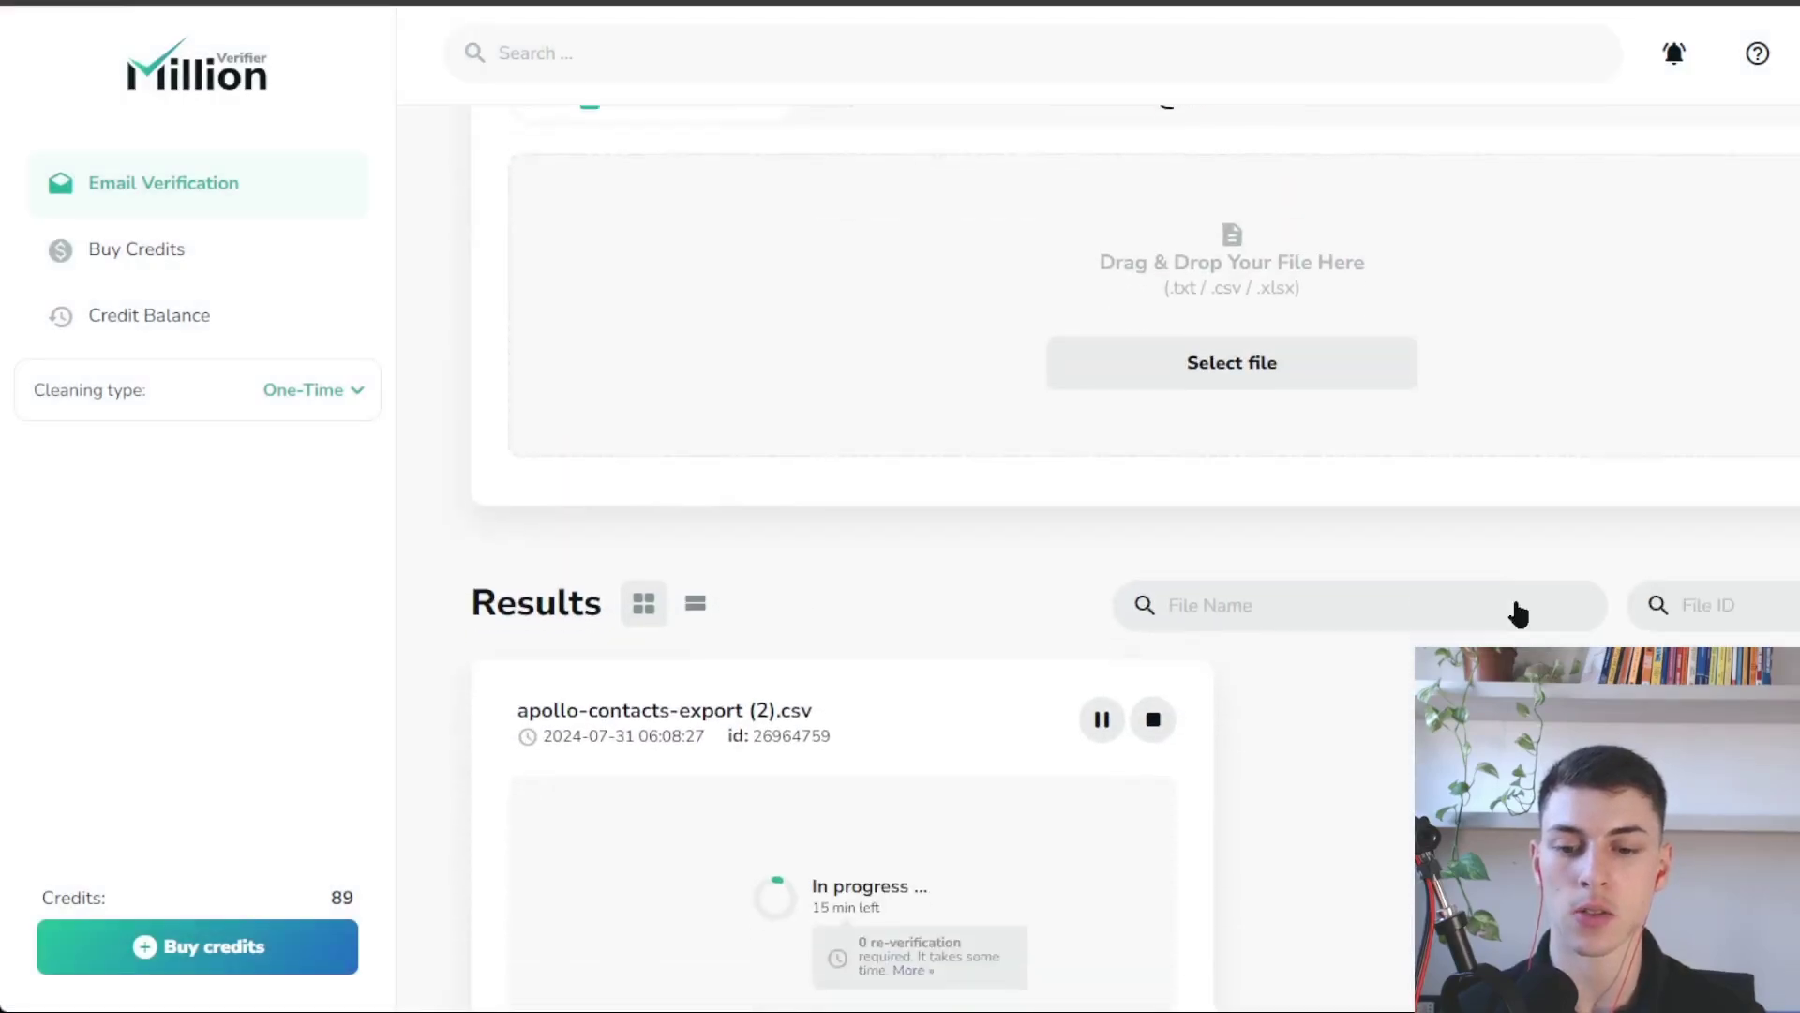
# Check the verification results for apollo-contacts-export (2).csv and open its report download options.
pyautogui.scroll(-1, 1391, 589)
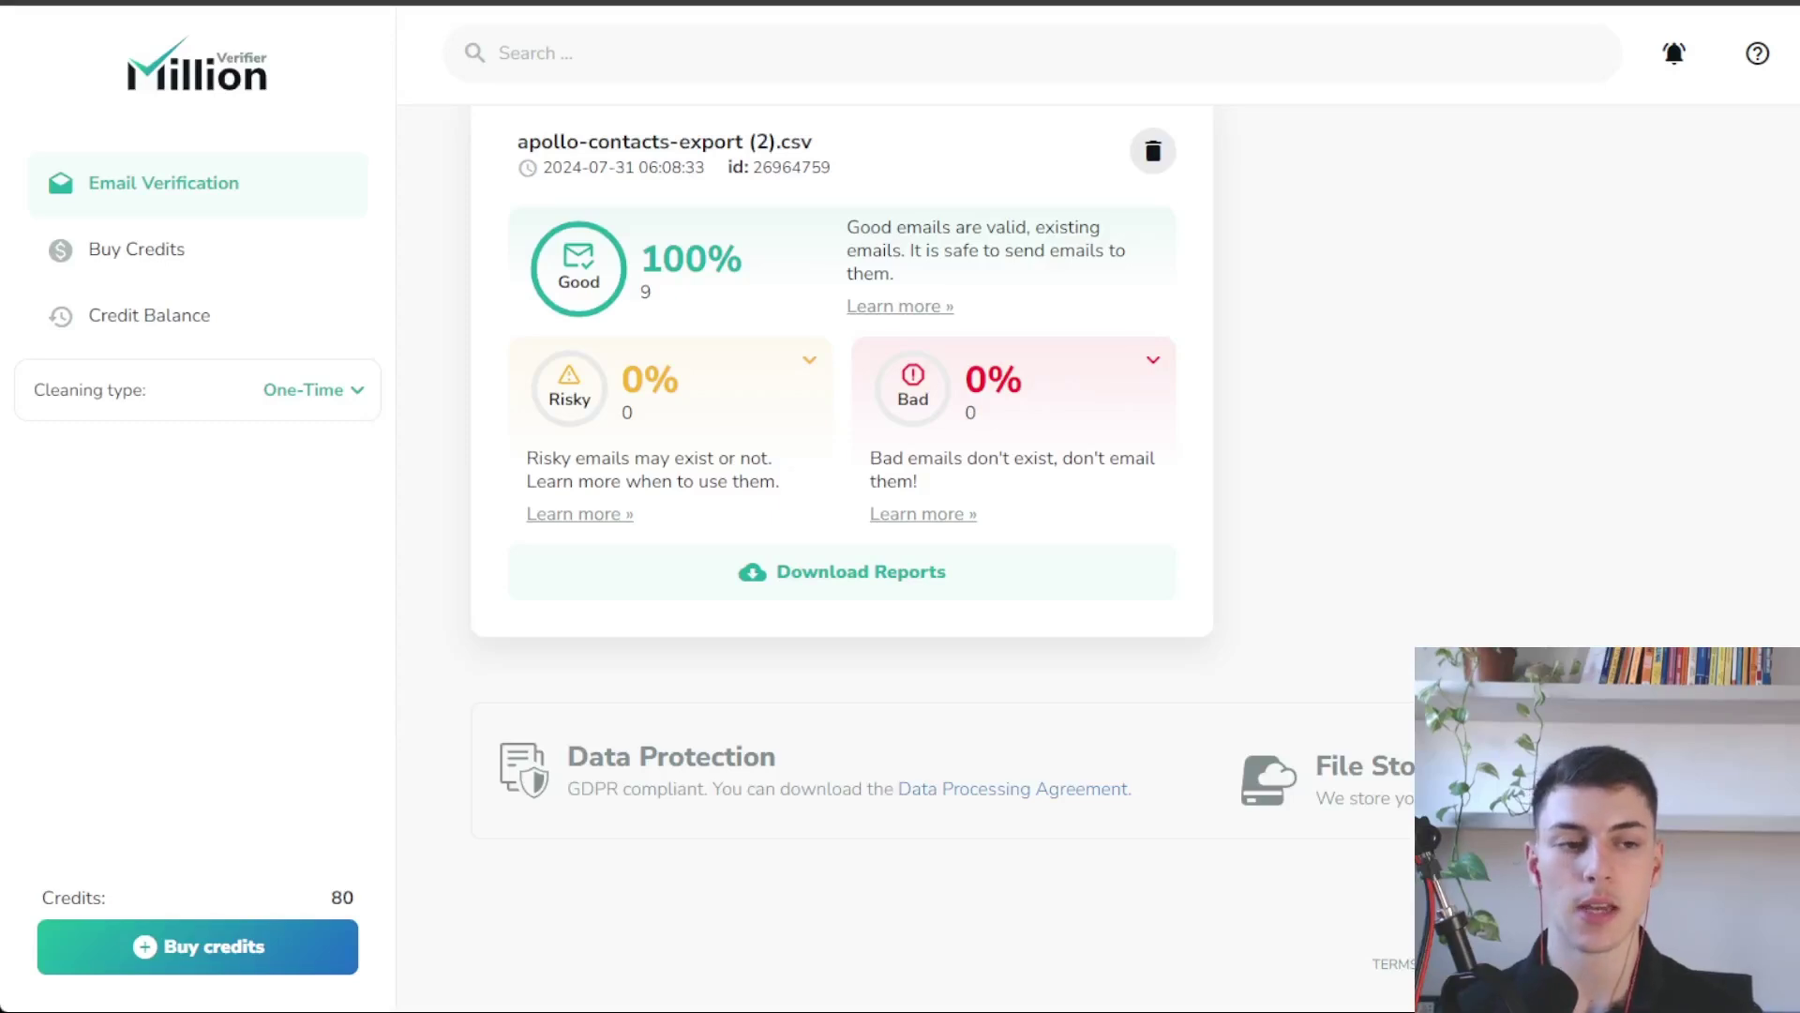
pyautogui.click(902, 575)
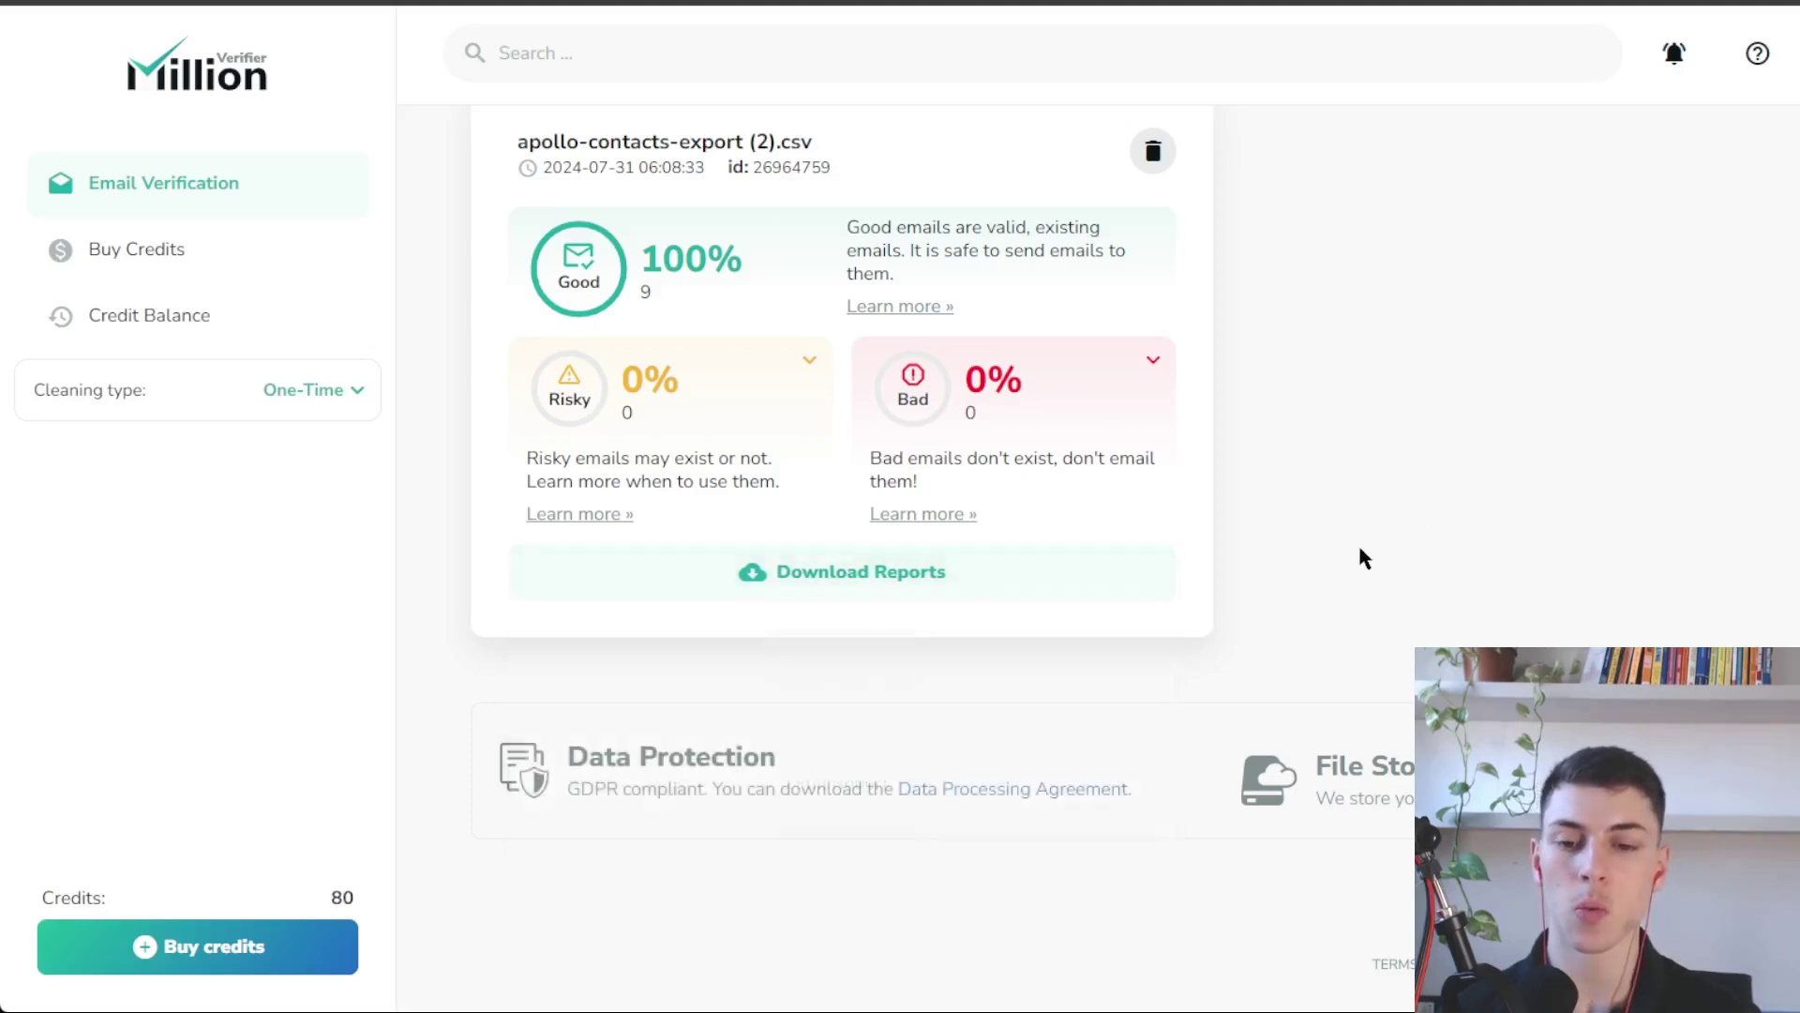
pyautogui.click(876, 589)
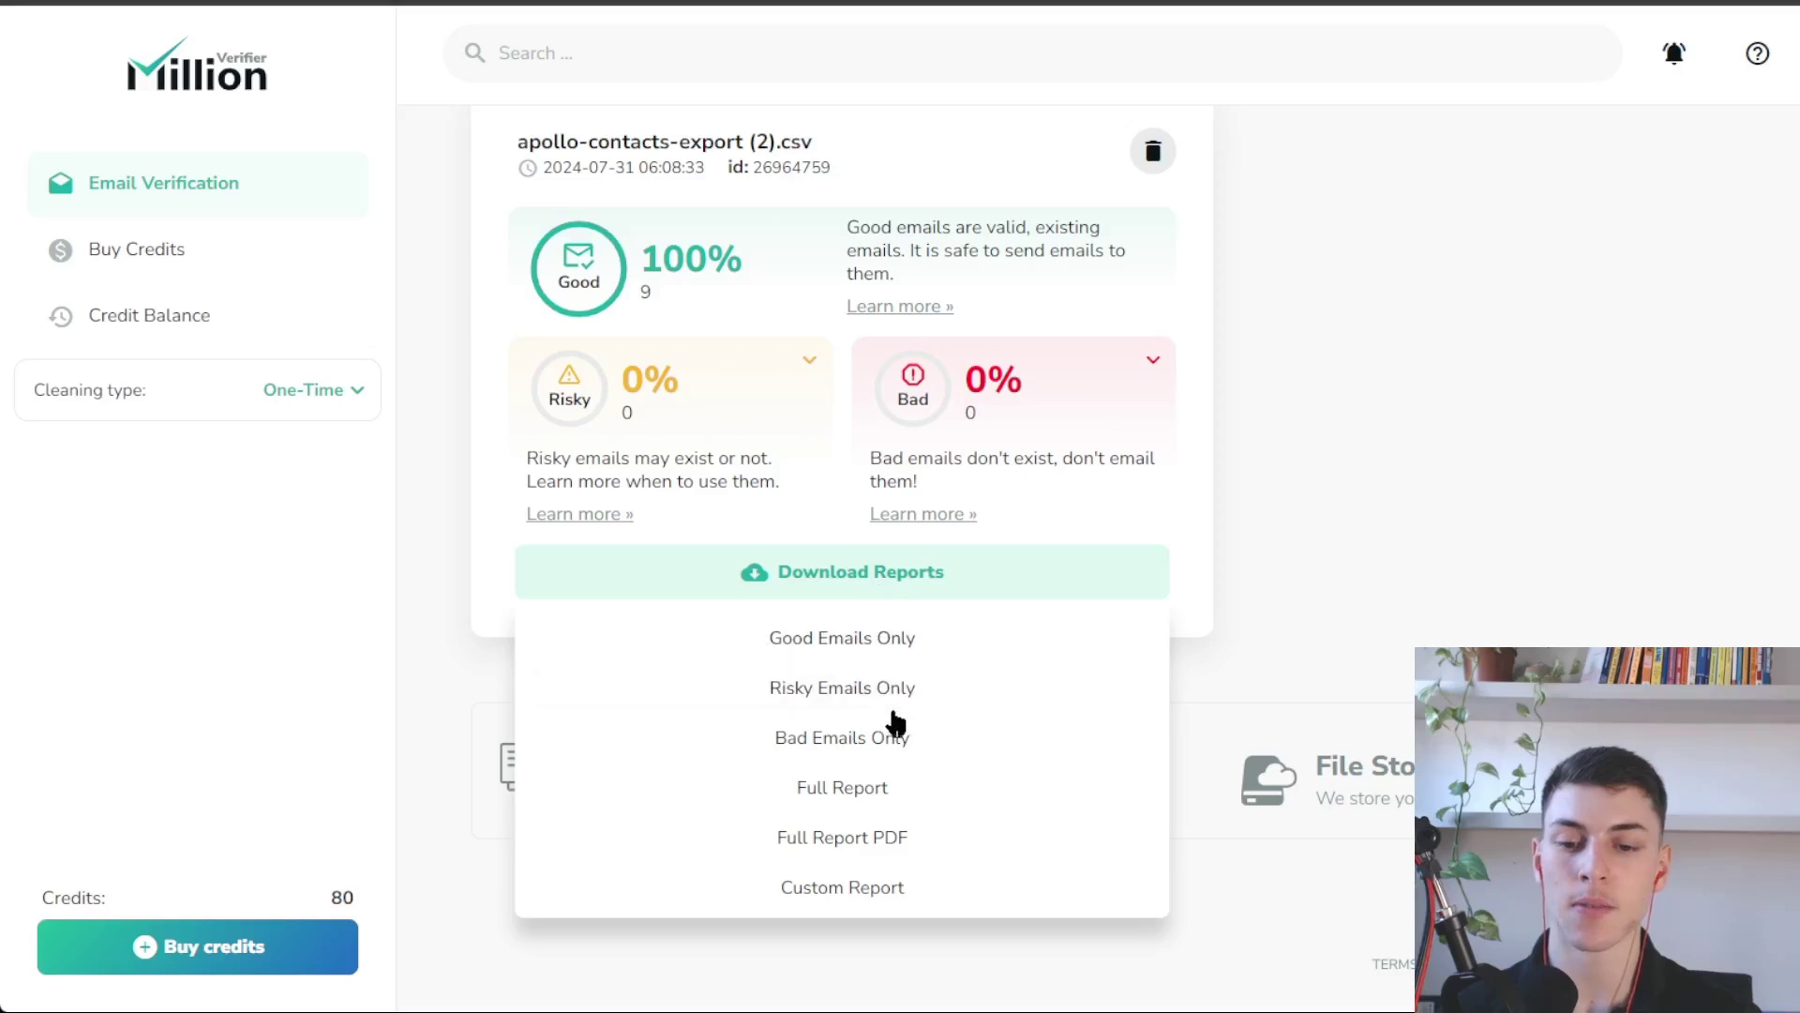
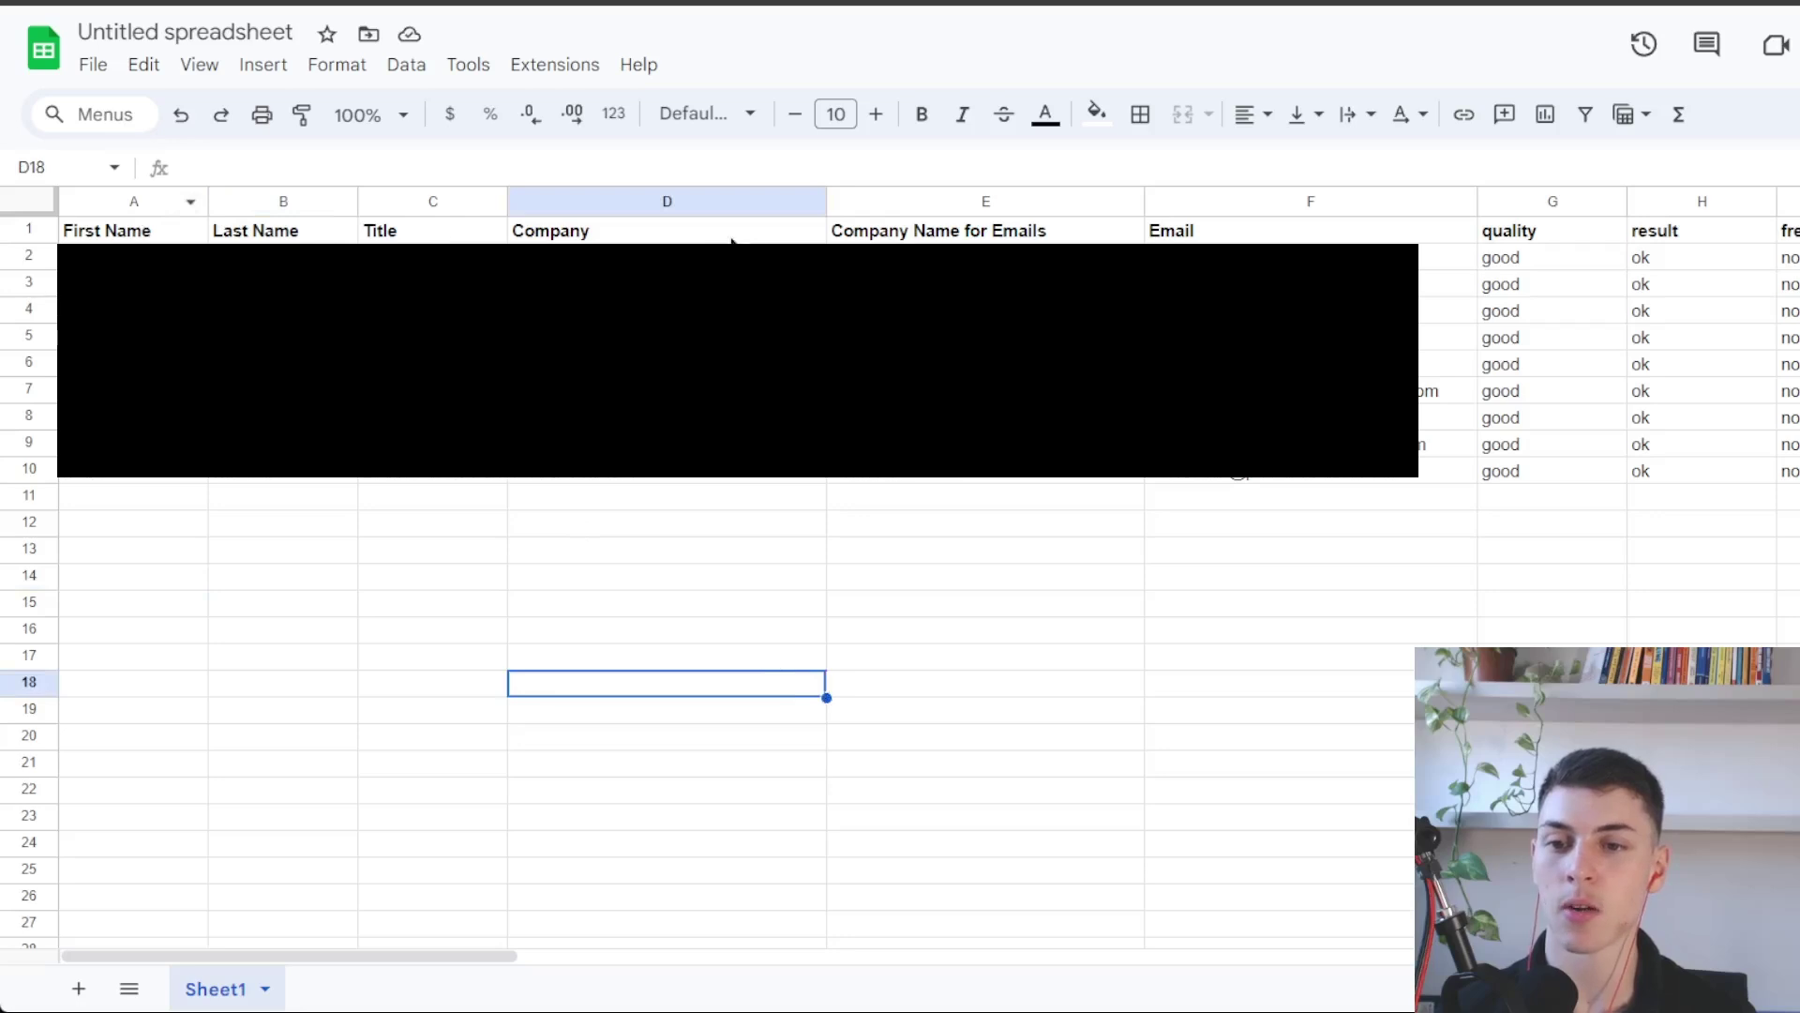
# Switch to the Google Sheets lead list and examine the Company Name for Emails column and the quality through Email Status columns.
pyautogui.moveTo(985, 257); pyautogui.dragTo(1029, 494)
pyautogui.click(1012, 553)
pyautogui.hscroll(3, 1010, 515)
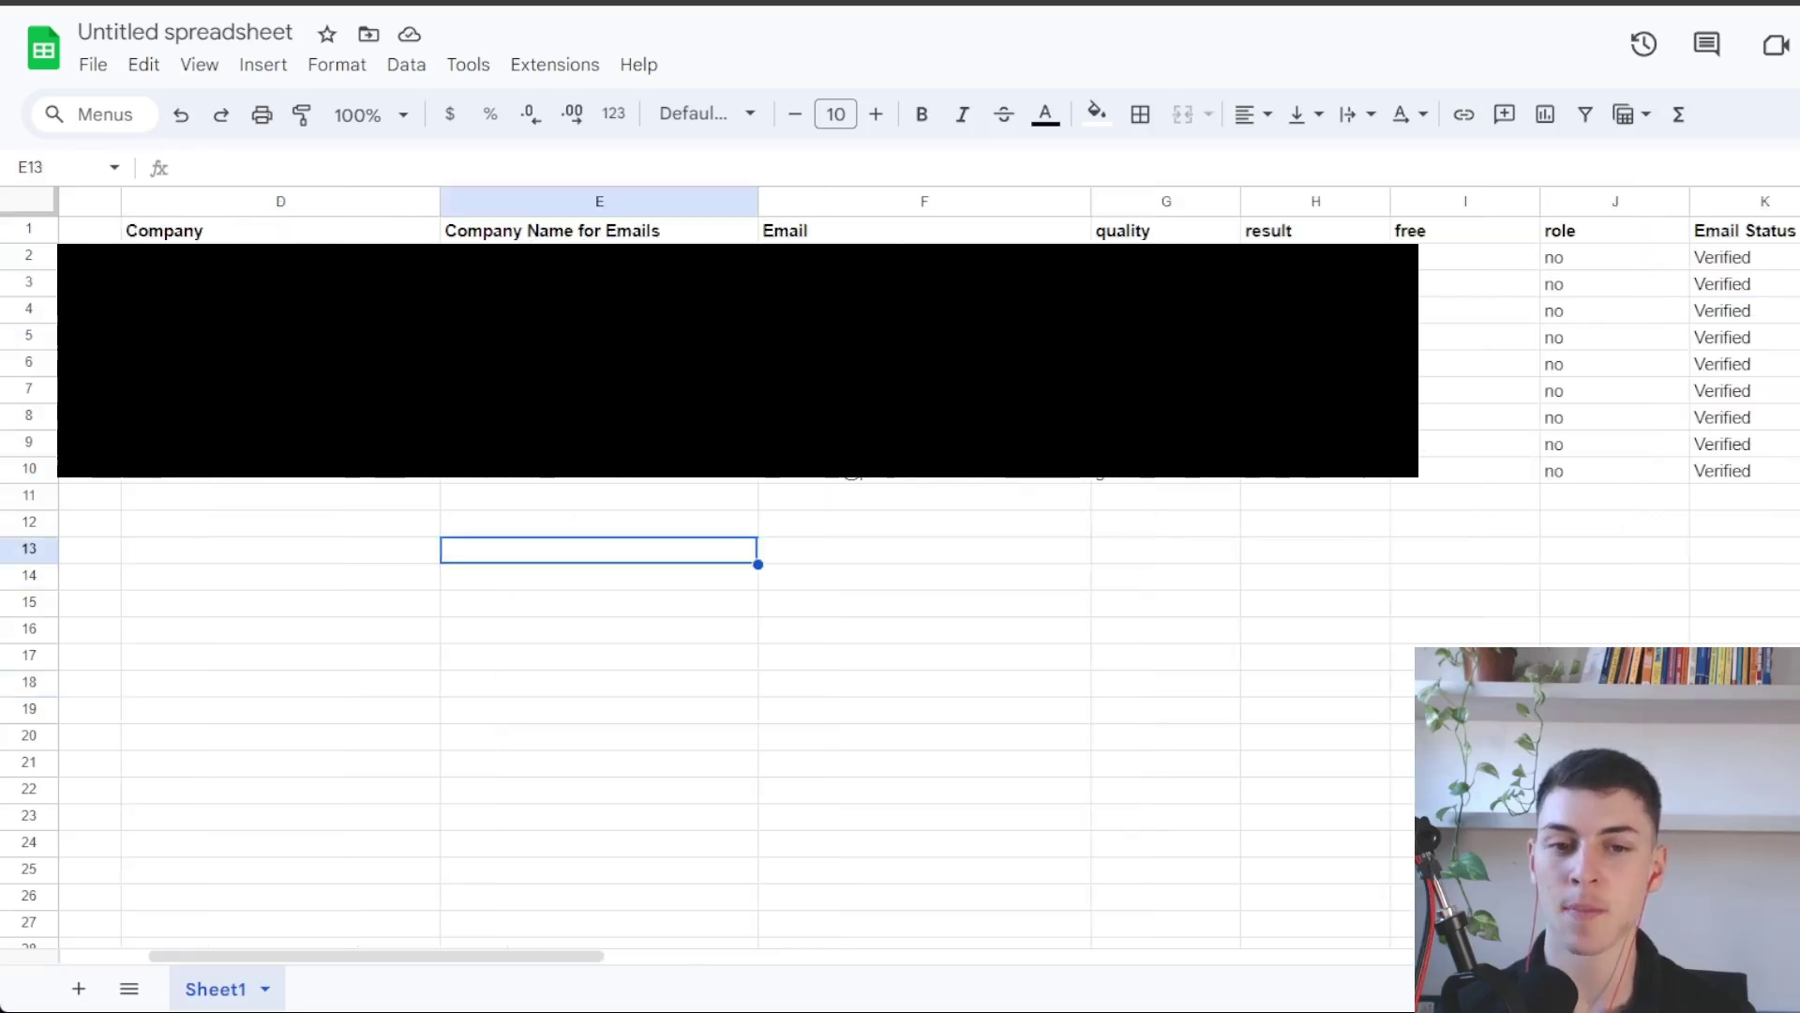
pyautogui.hscroll(3, 410, 233)
pyautogui.moveTo(394, 201); pyautogui.dragTo(963, 221)
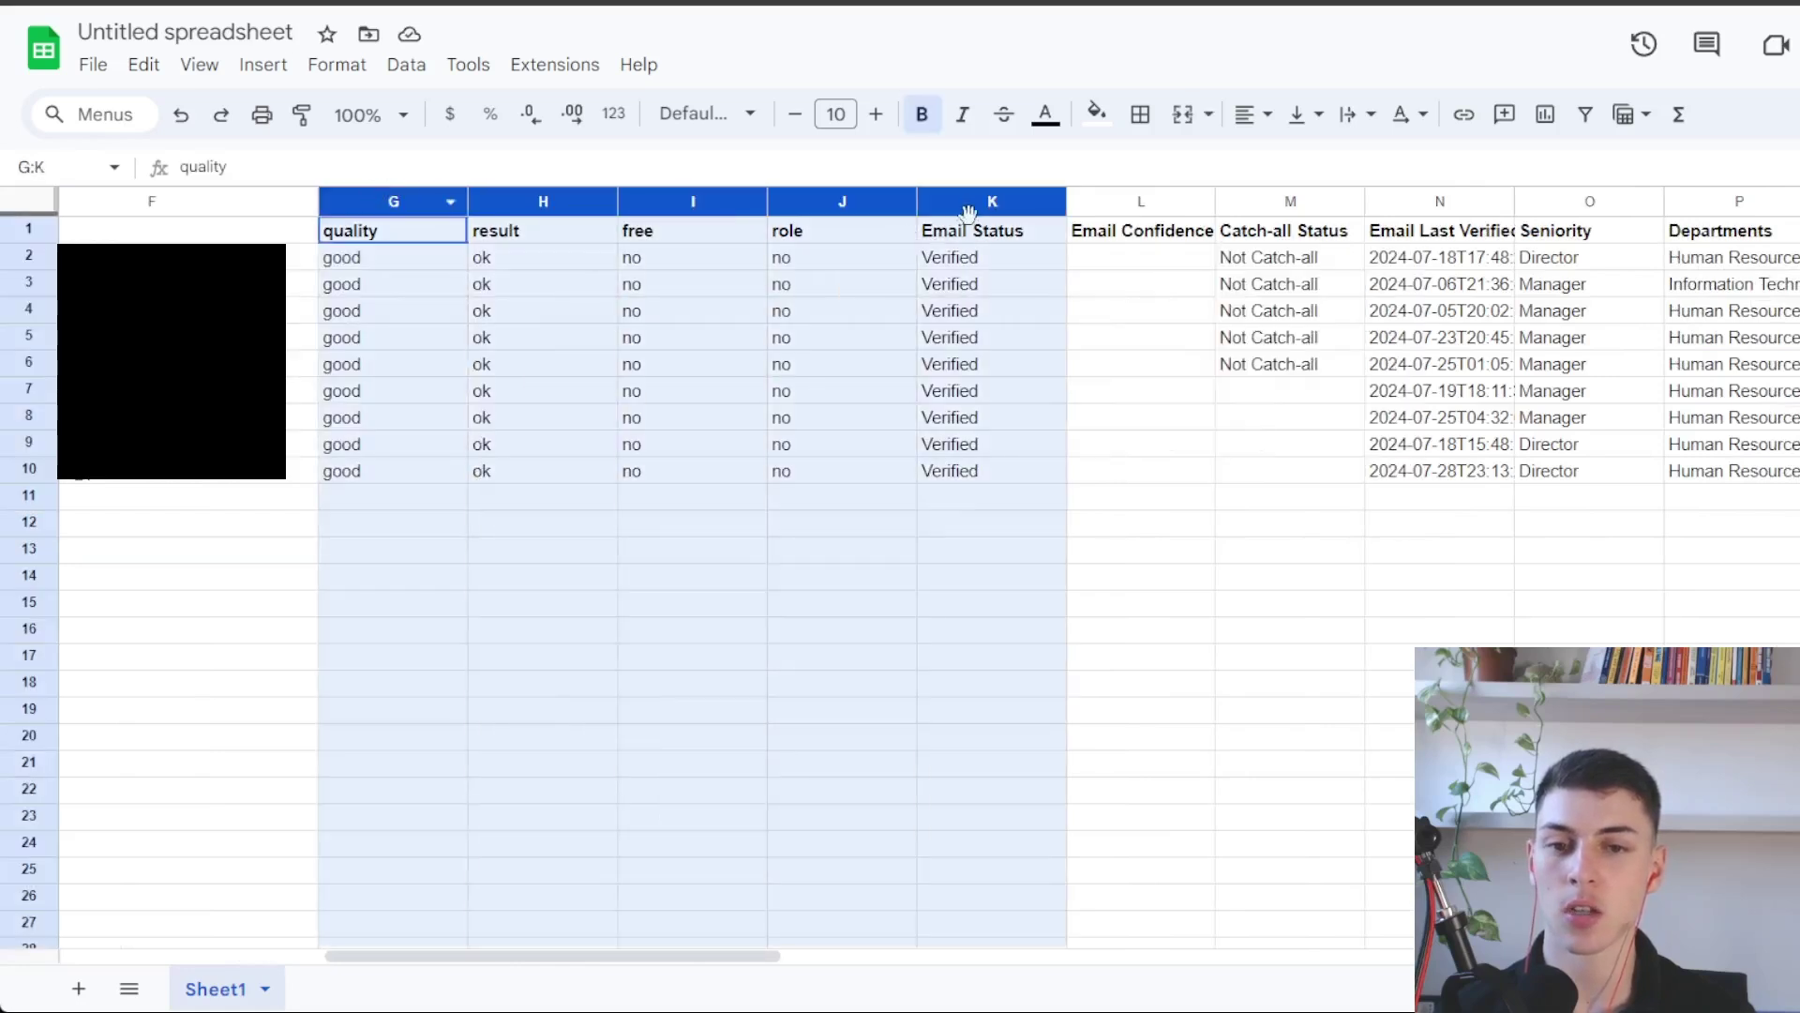
pyautogui.click(1078, 549)
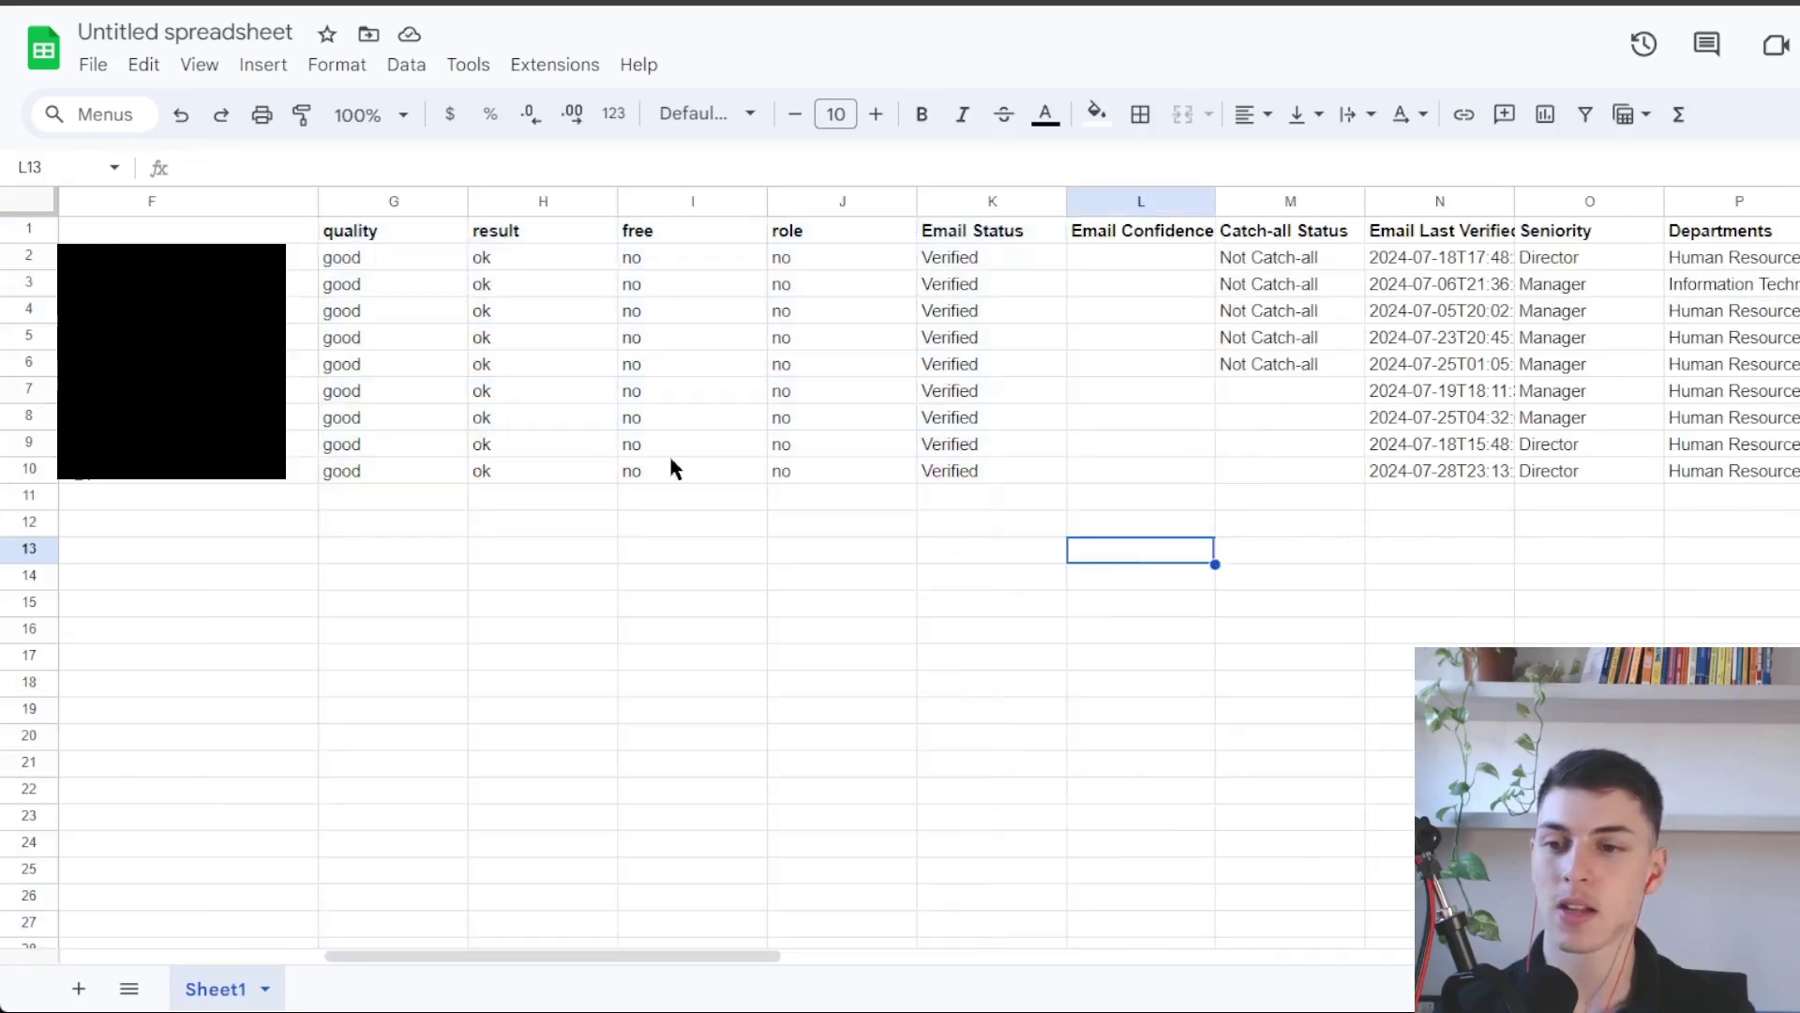
# Examine the quality ratings in G2:G9, plus the catch-all status, seniority, department and phone columns.
pyautogui.moveTo(390, 262); pyautogui.dragTo(403, 446)
pyautogui.hscroll(3, 921, 431)
pyautogui.hscroll(-3, 923, 441)
pyautogui.hscroll(3, 507, 394)
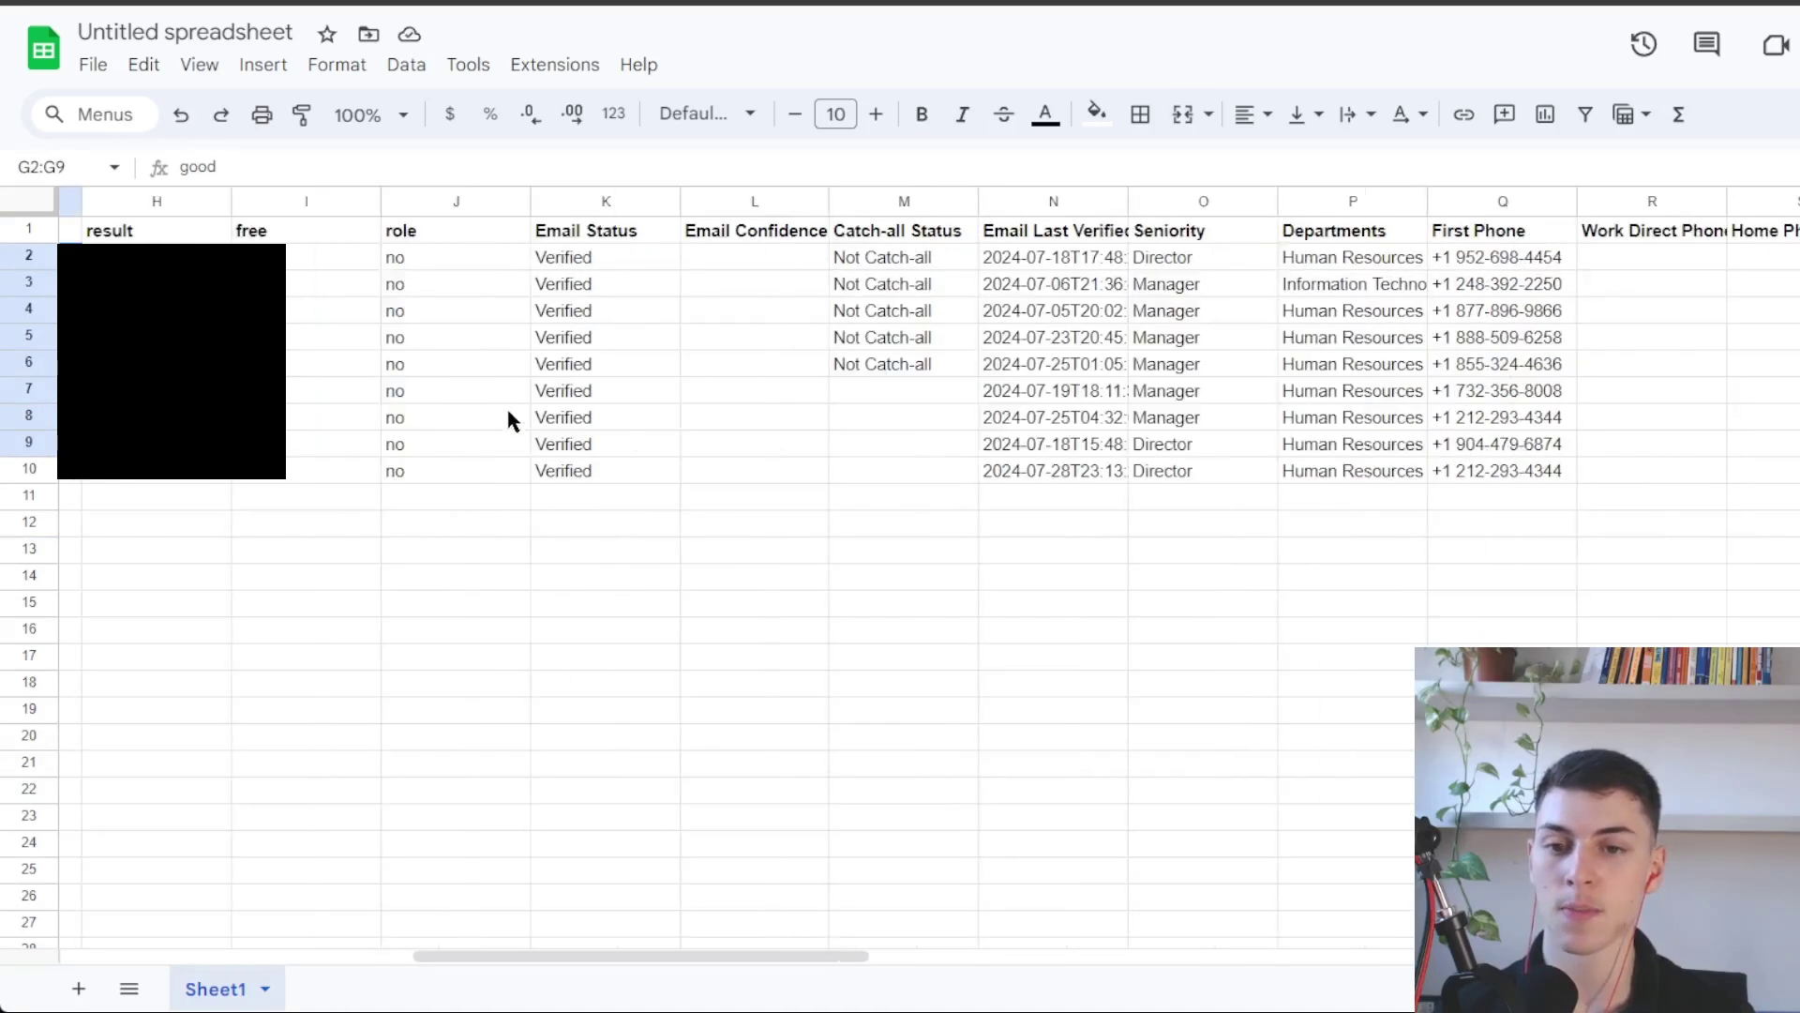
pyautogui.hscroll(-3, 322, 293)
pyautogui.hscroll(10, 603, 369)
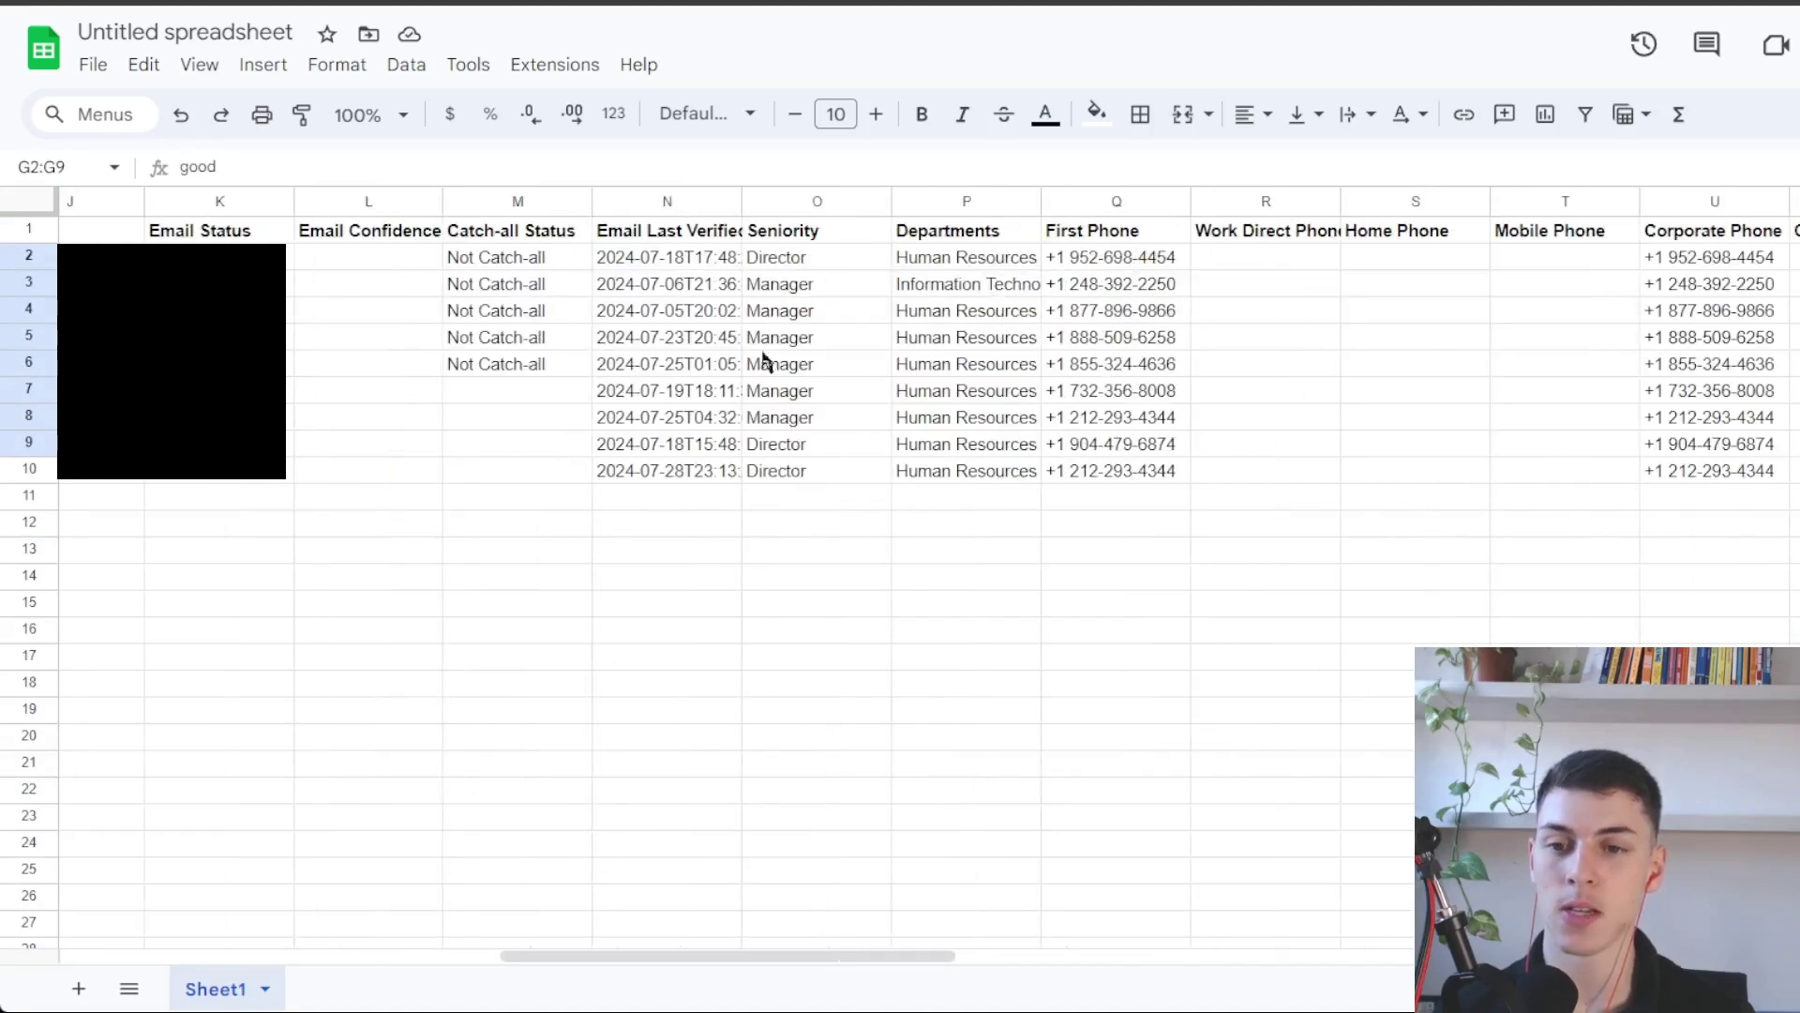
pyautogui.hscroll(5, 763, 366)
pyautogui.hscroll(-5, 715, 375)
# Look through the employee count, industry, keywords, LinkedIn, website, social media and location columns of the leads.
pyautogui.hscroll(3, 844, 356)
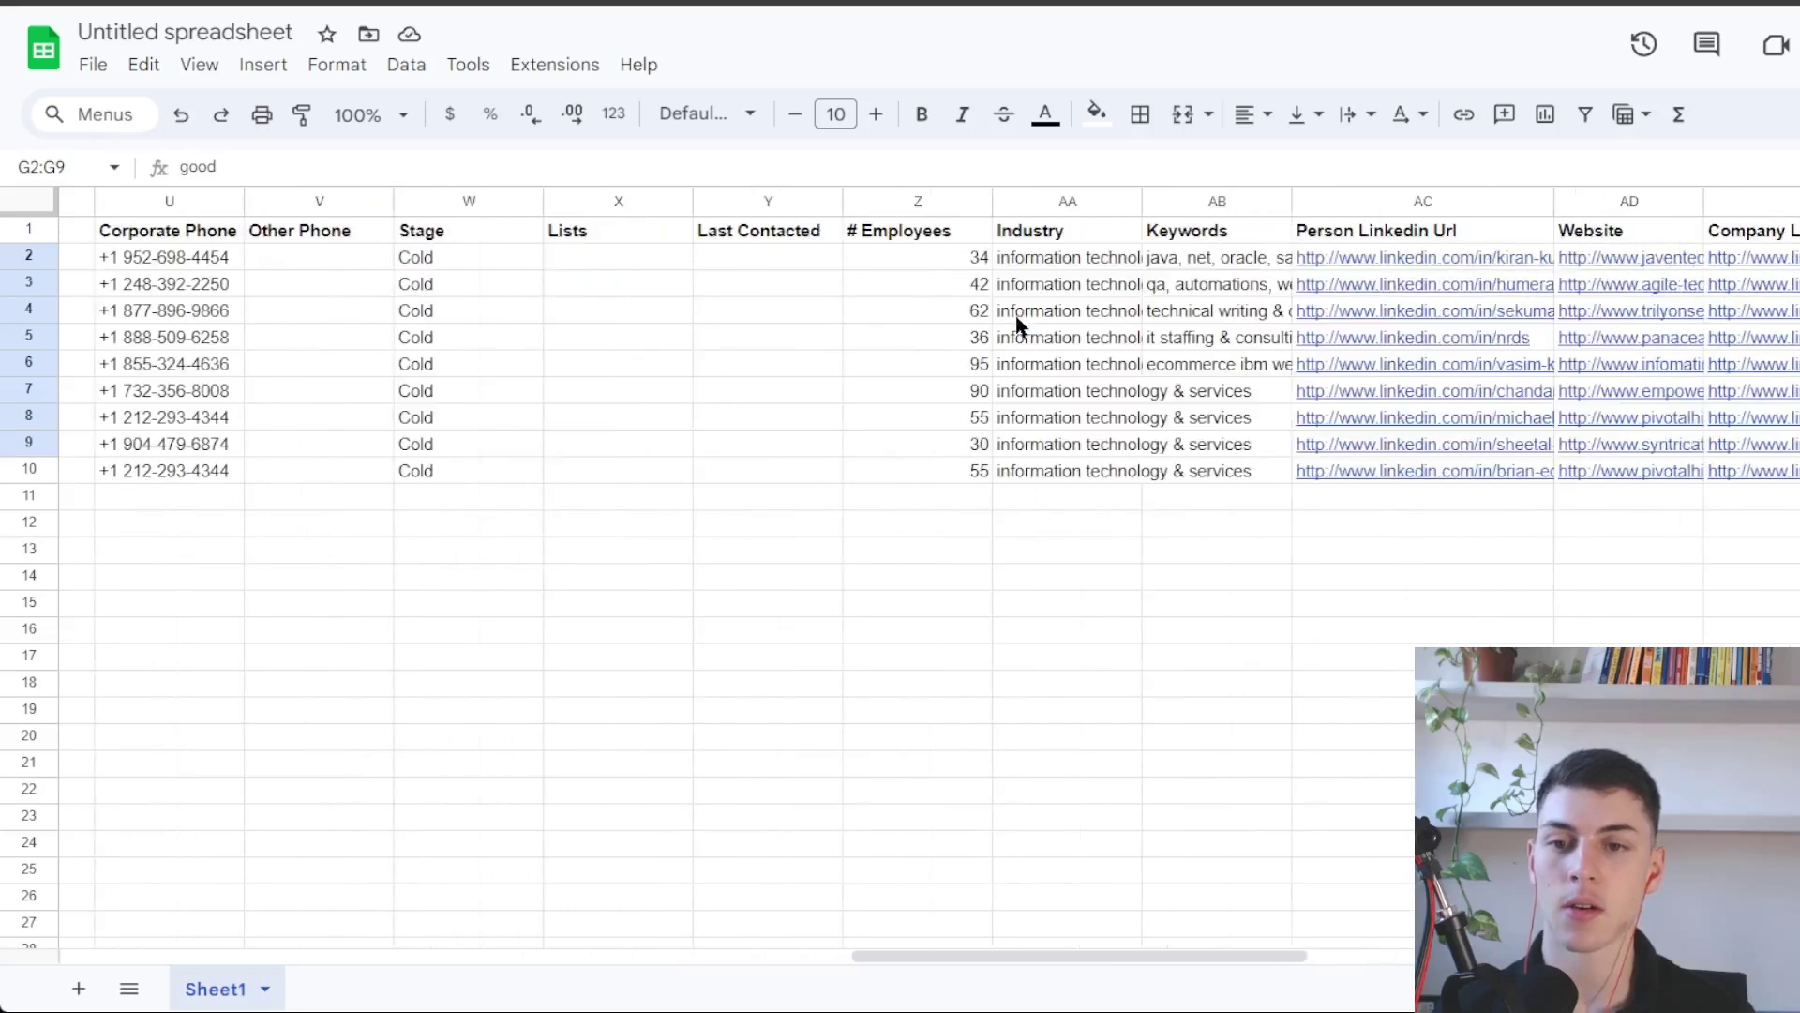
pyautogui.hscroll(3, 937, 287)
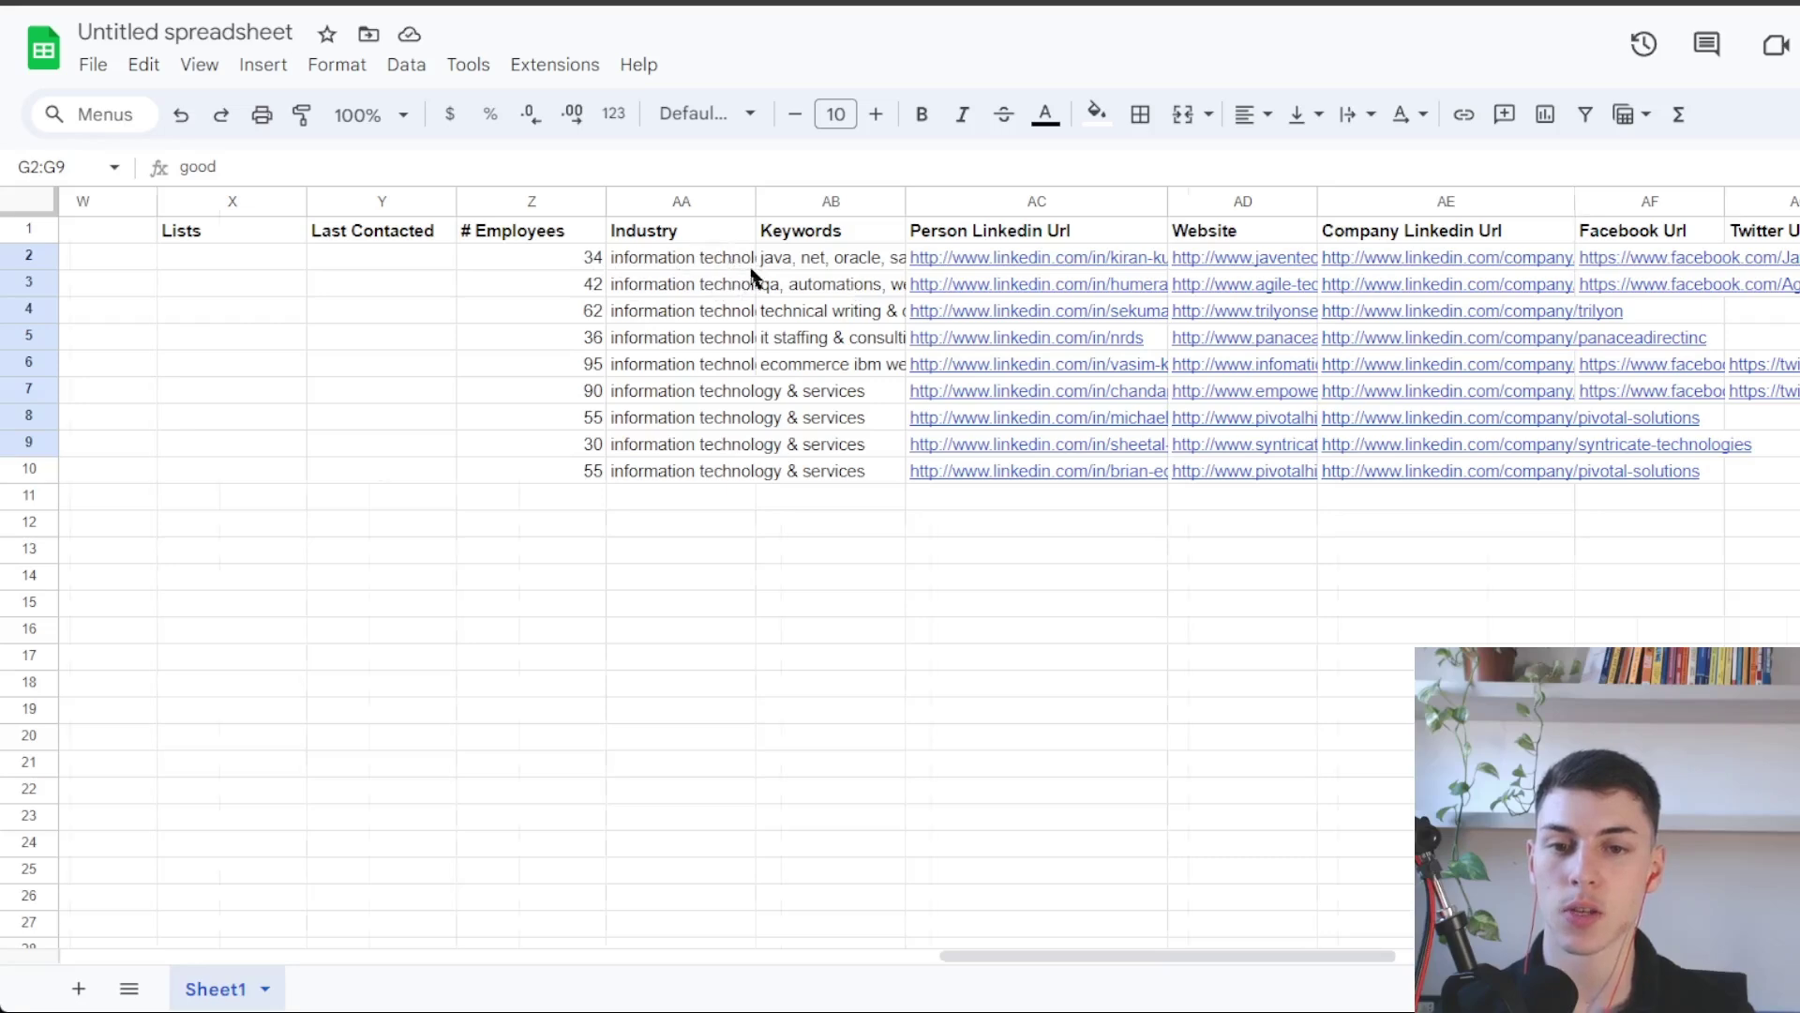
pyautogui.hscroll(3, 657, 253)
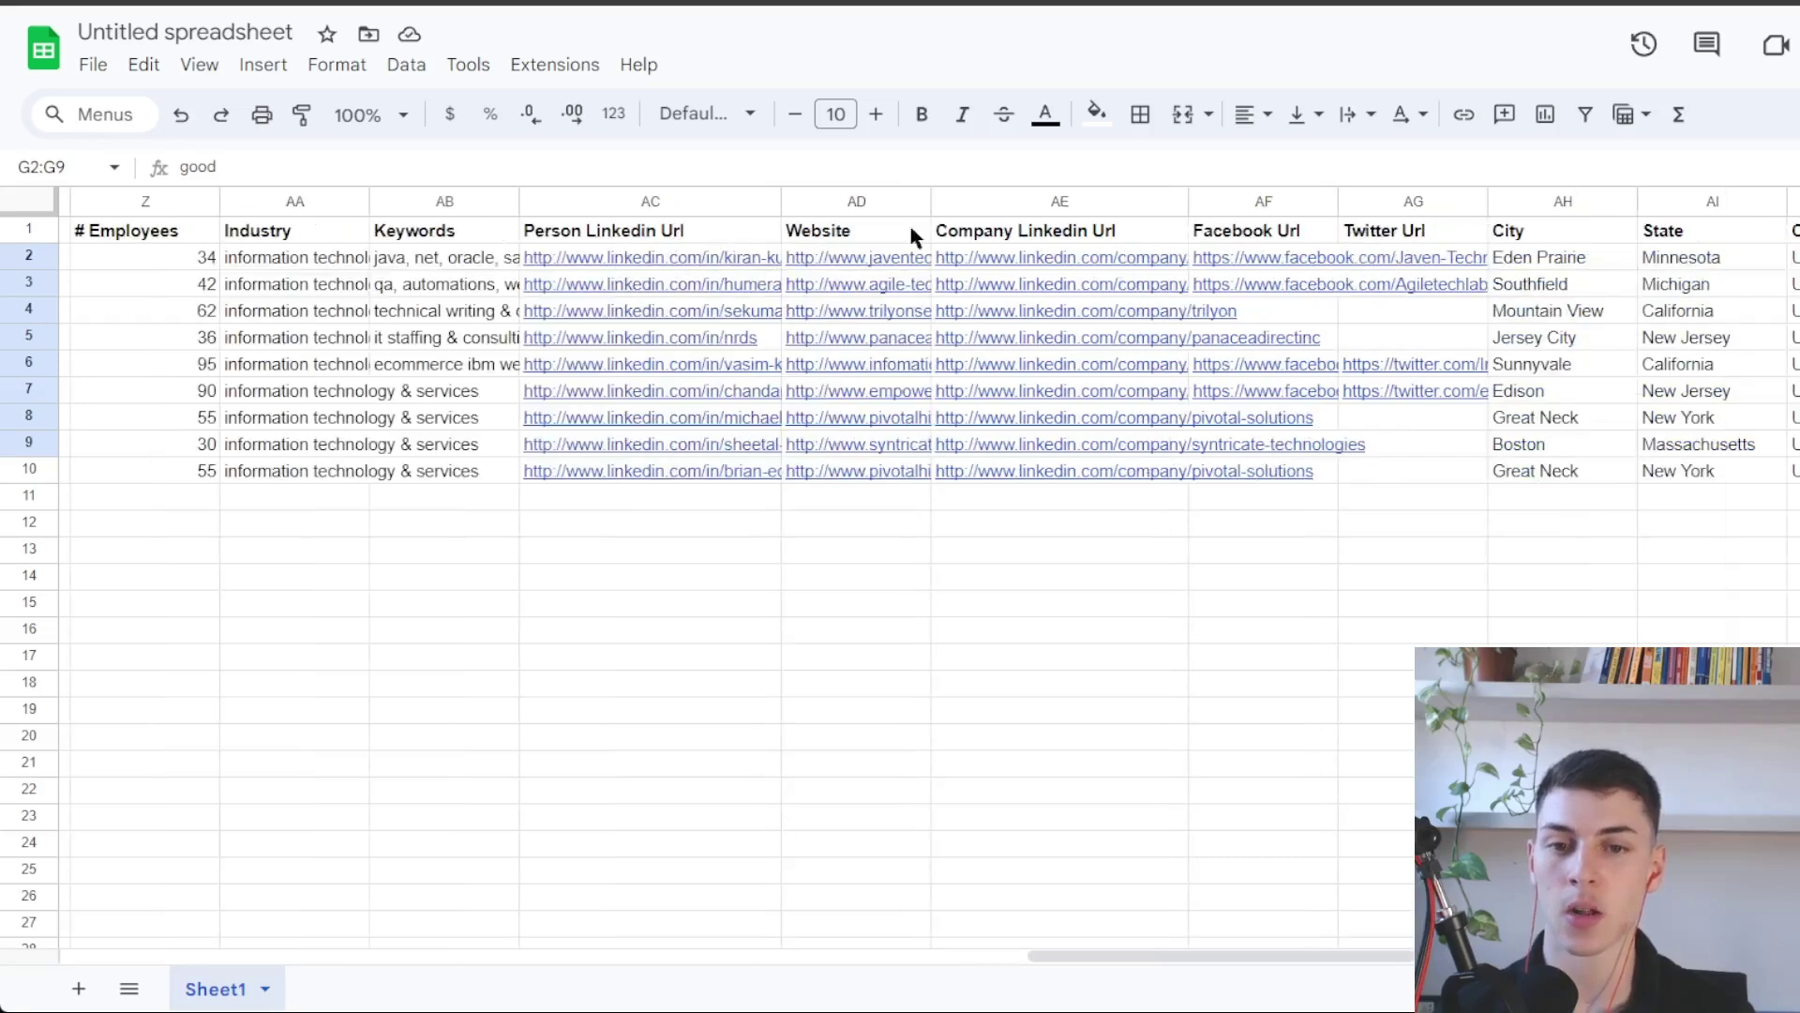
pyautogui.hscroll(4, 919, 298)
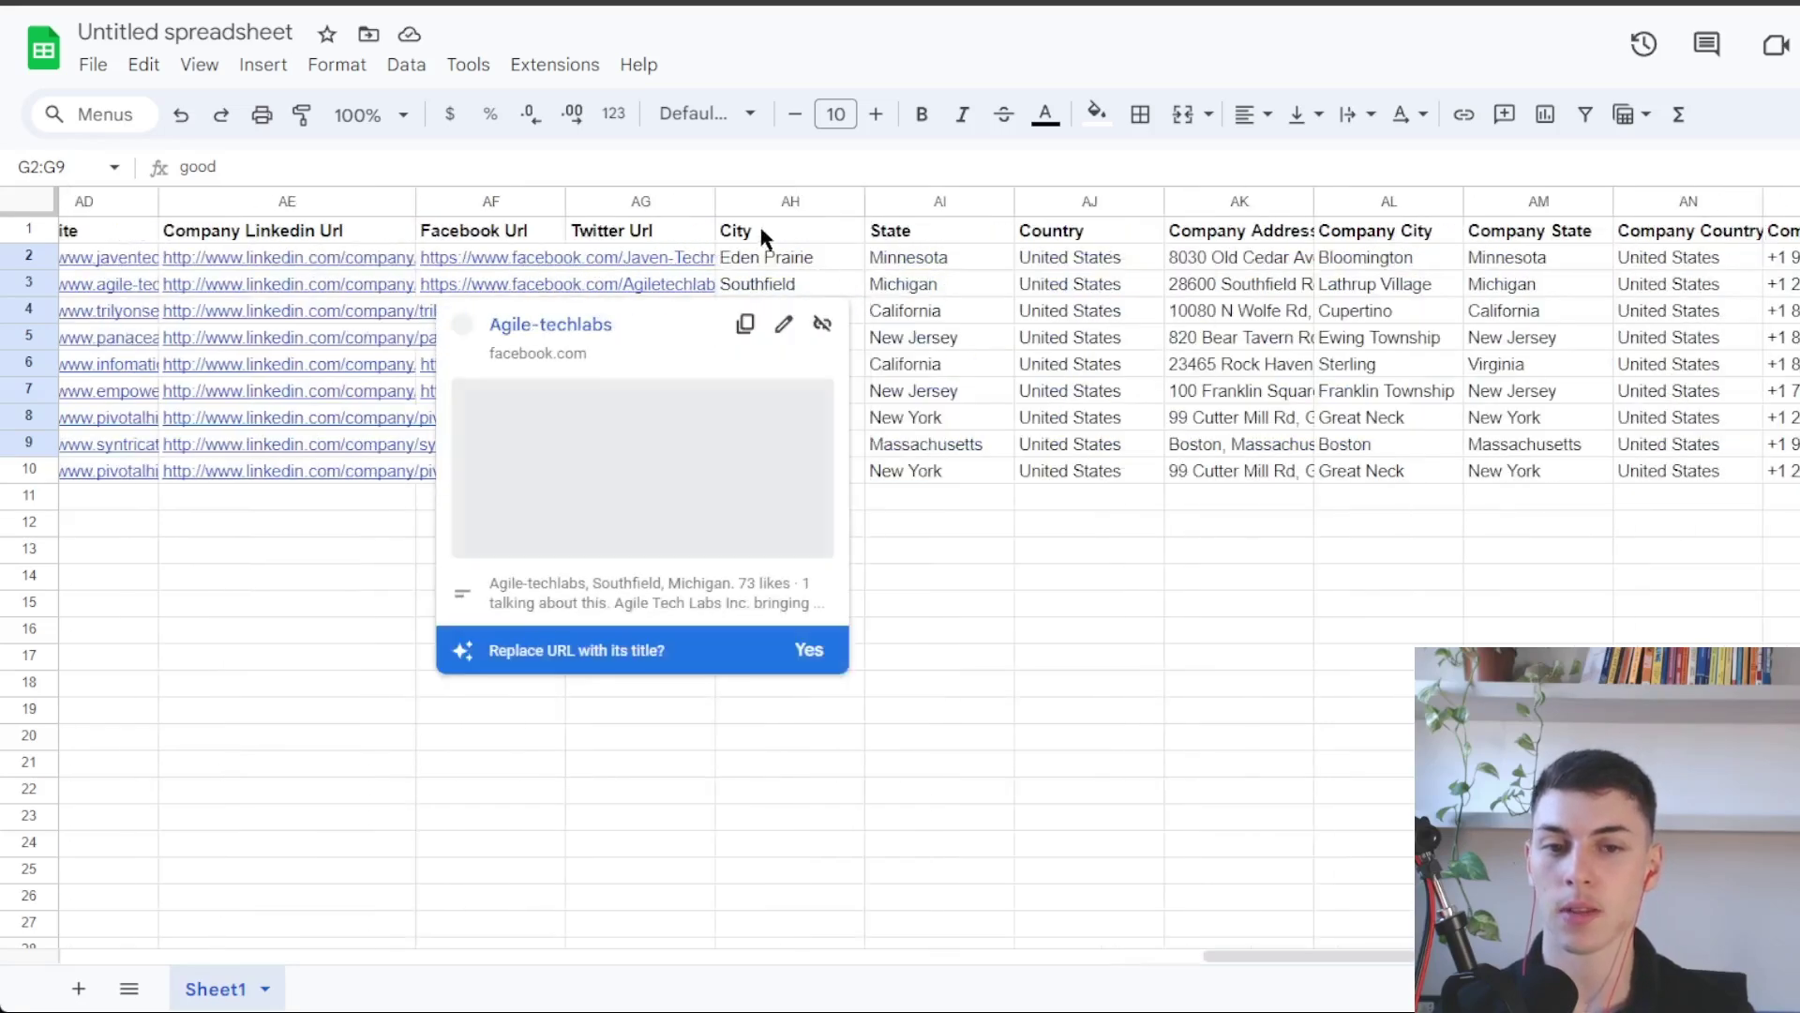
pyautogui.hscroll(5, 1077, 253)
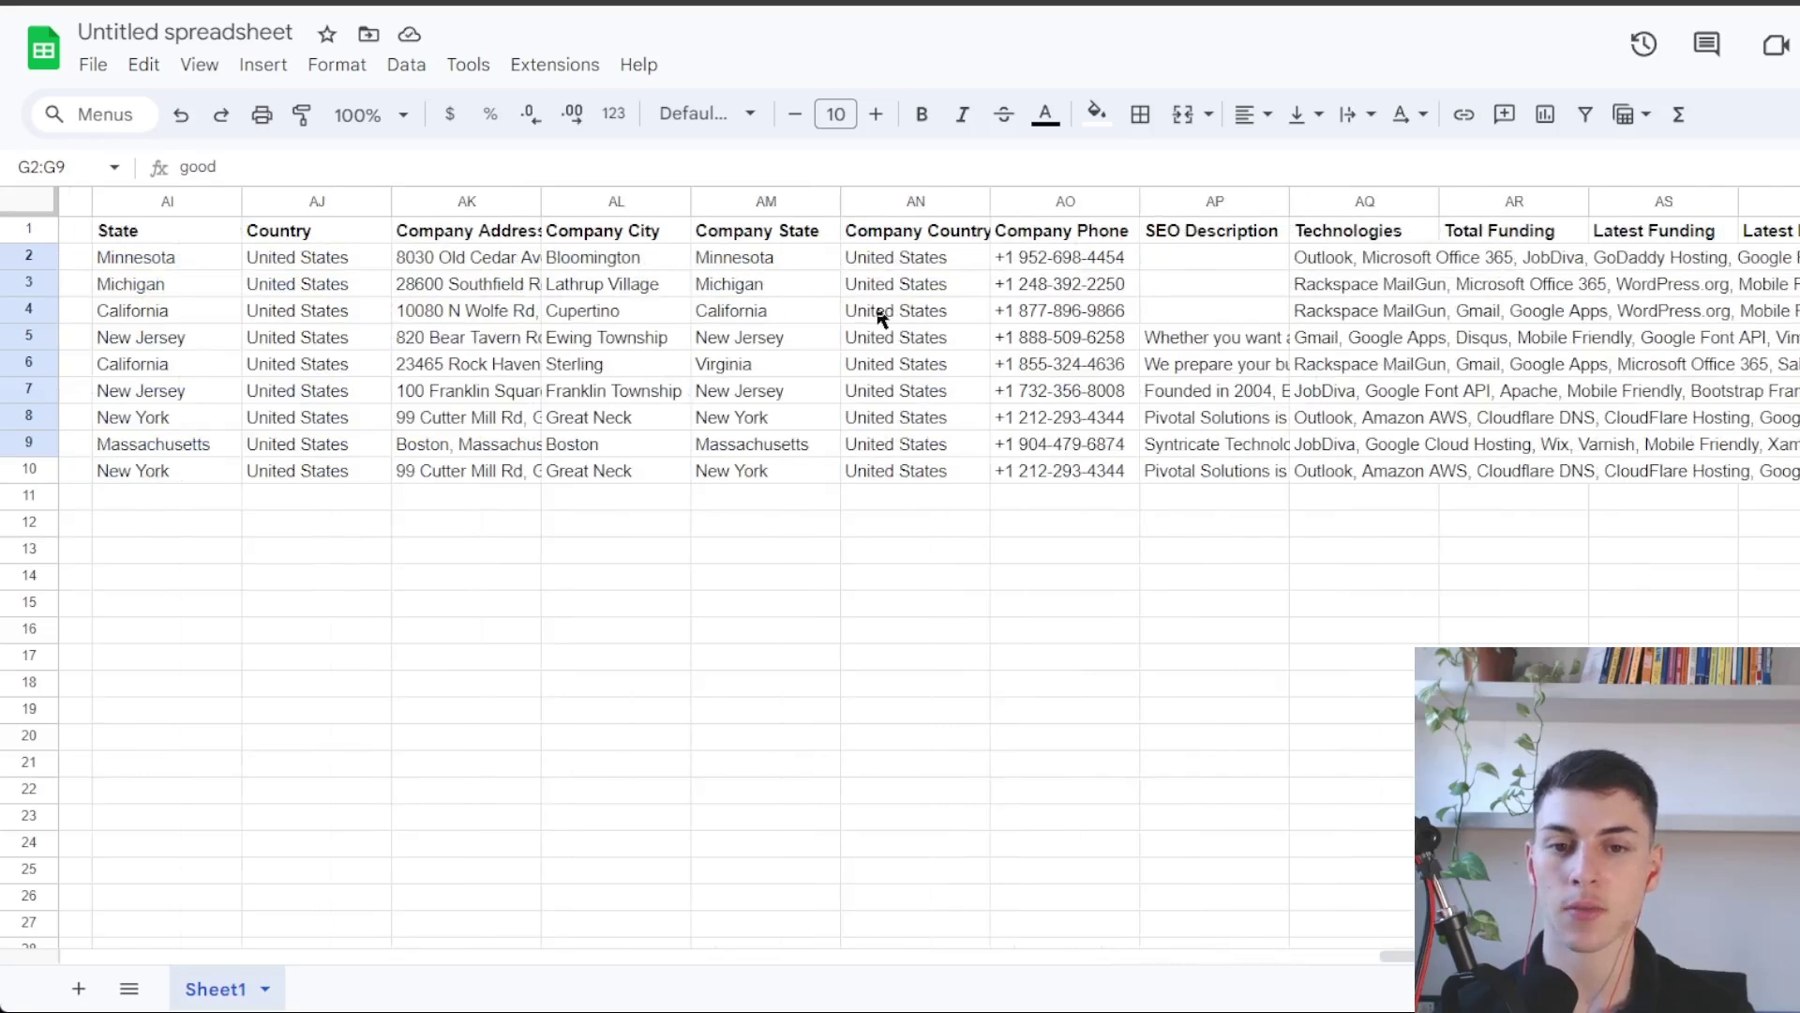
# Read the company SEO descriptions in rows 5 to 9 and the Technologies entries in rows 2 and 4.
pyautogui.hscroll(3, 937, 300)
pyautogui.doubleClick(855, 335)
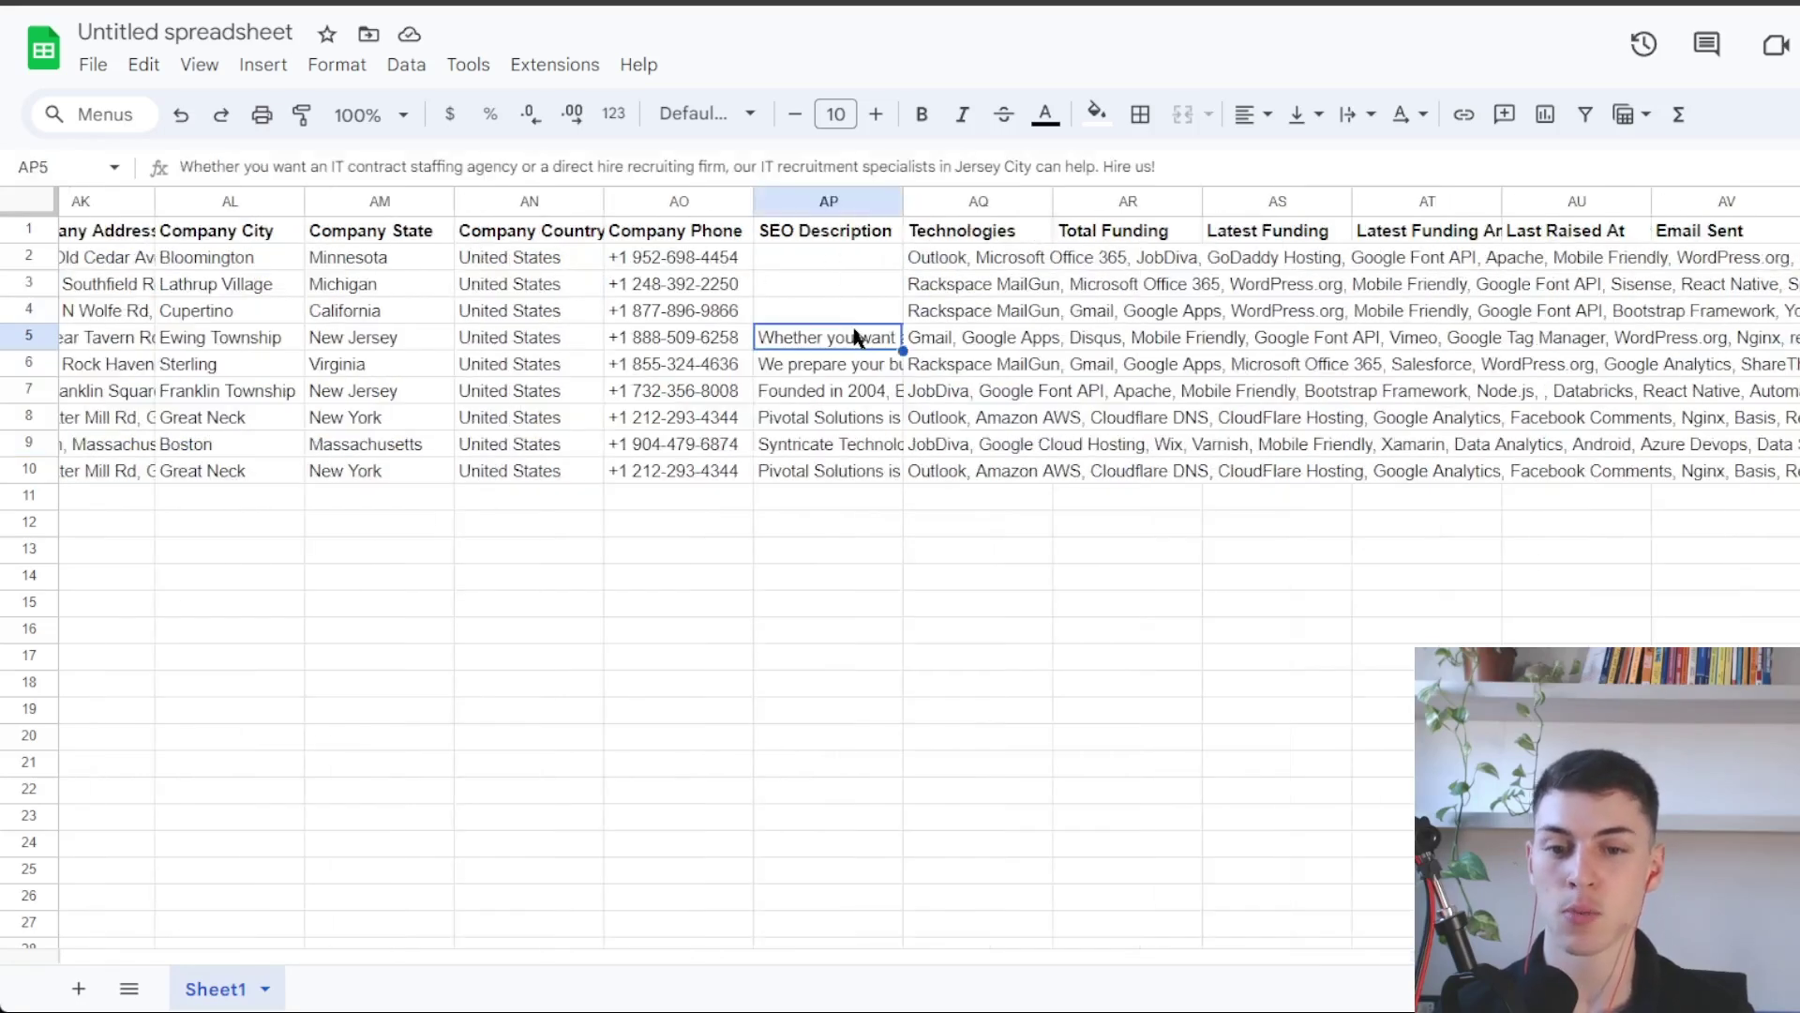
pyautogui.doubleClick(831, 362)
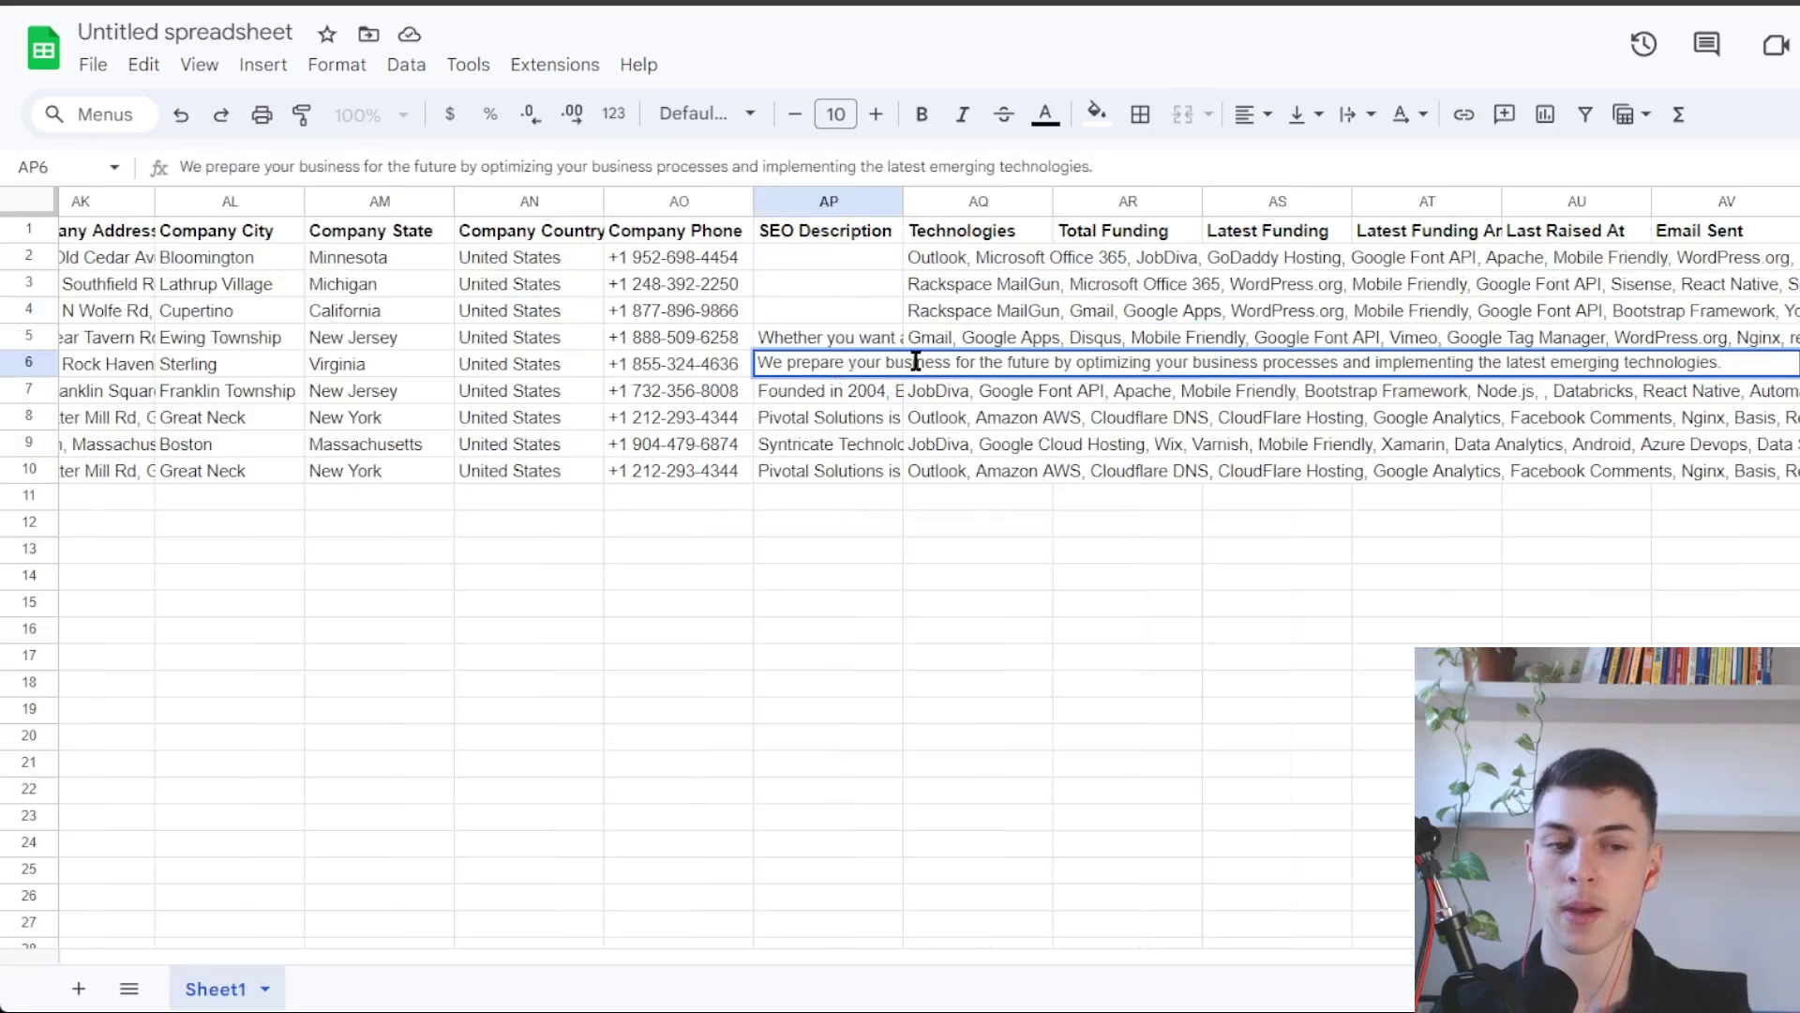
pyautogui.doubleClick(834, 390)
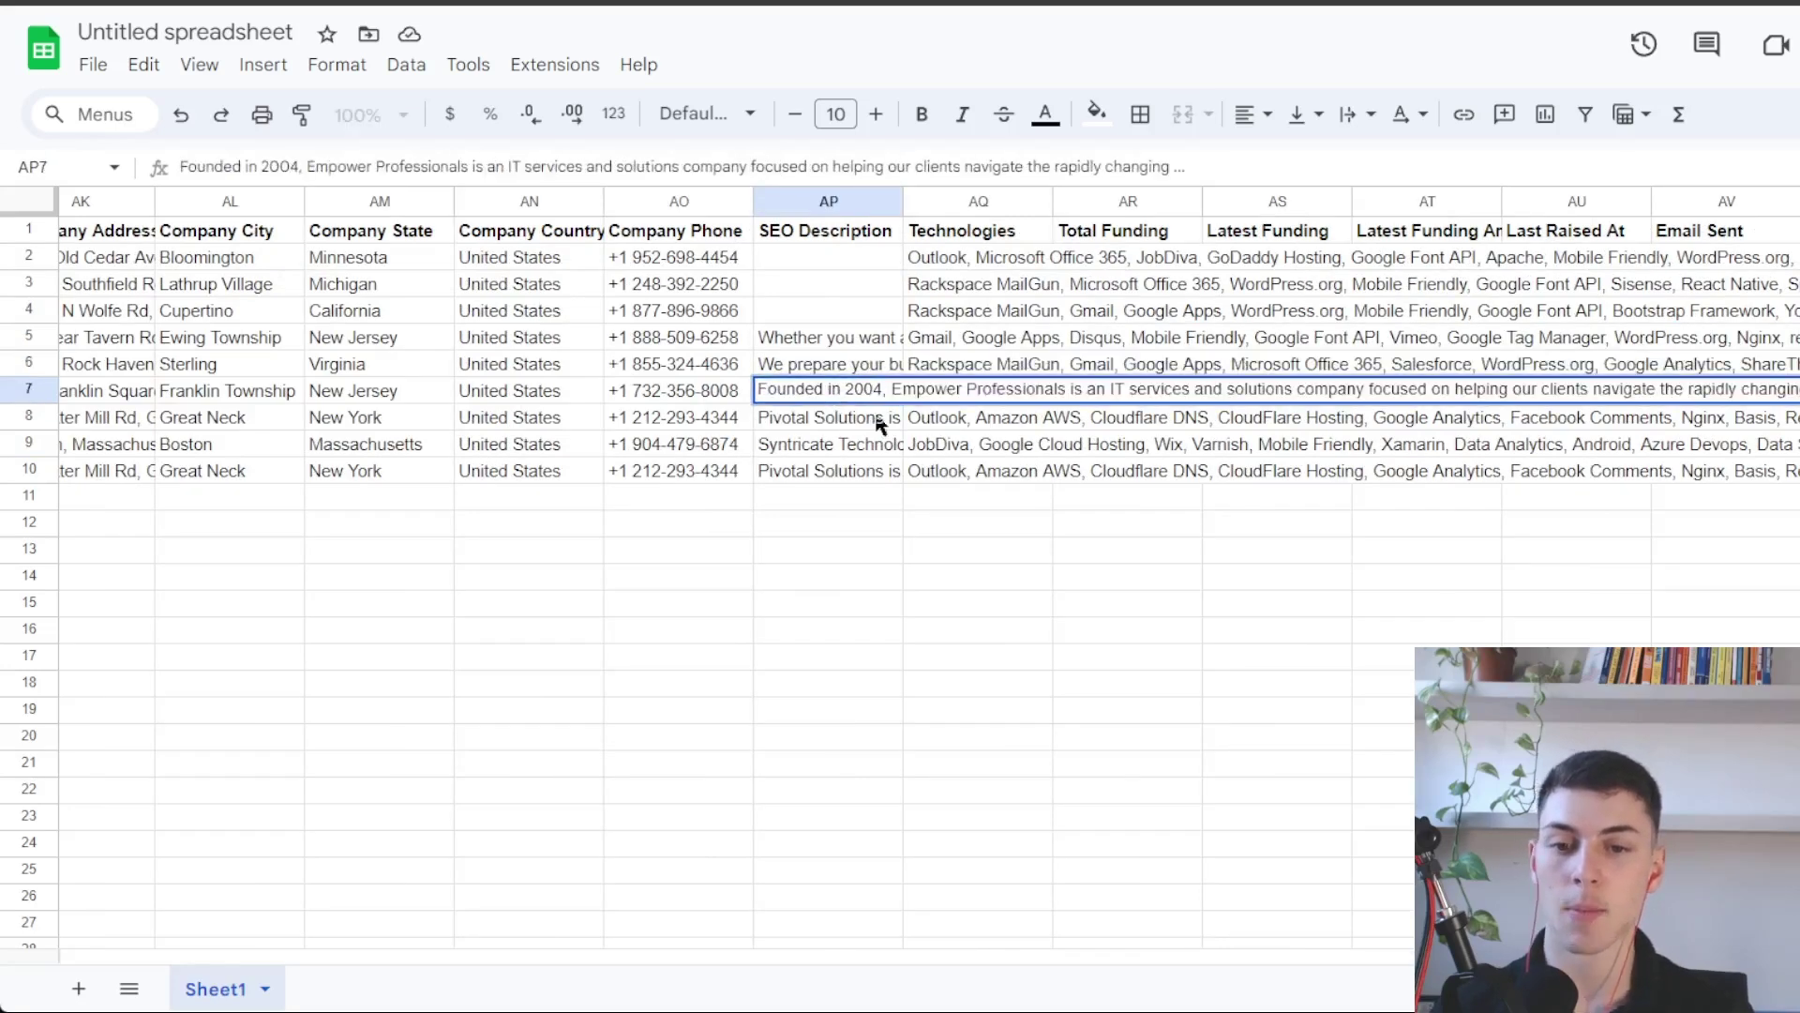
pyautogui.doubleClick(867, 419)
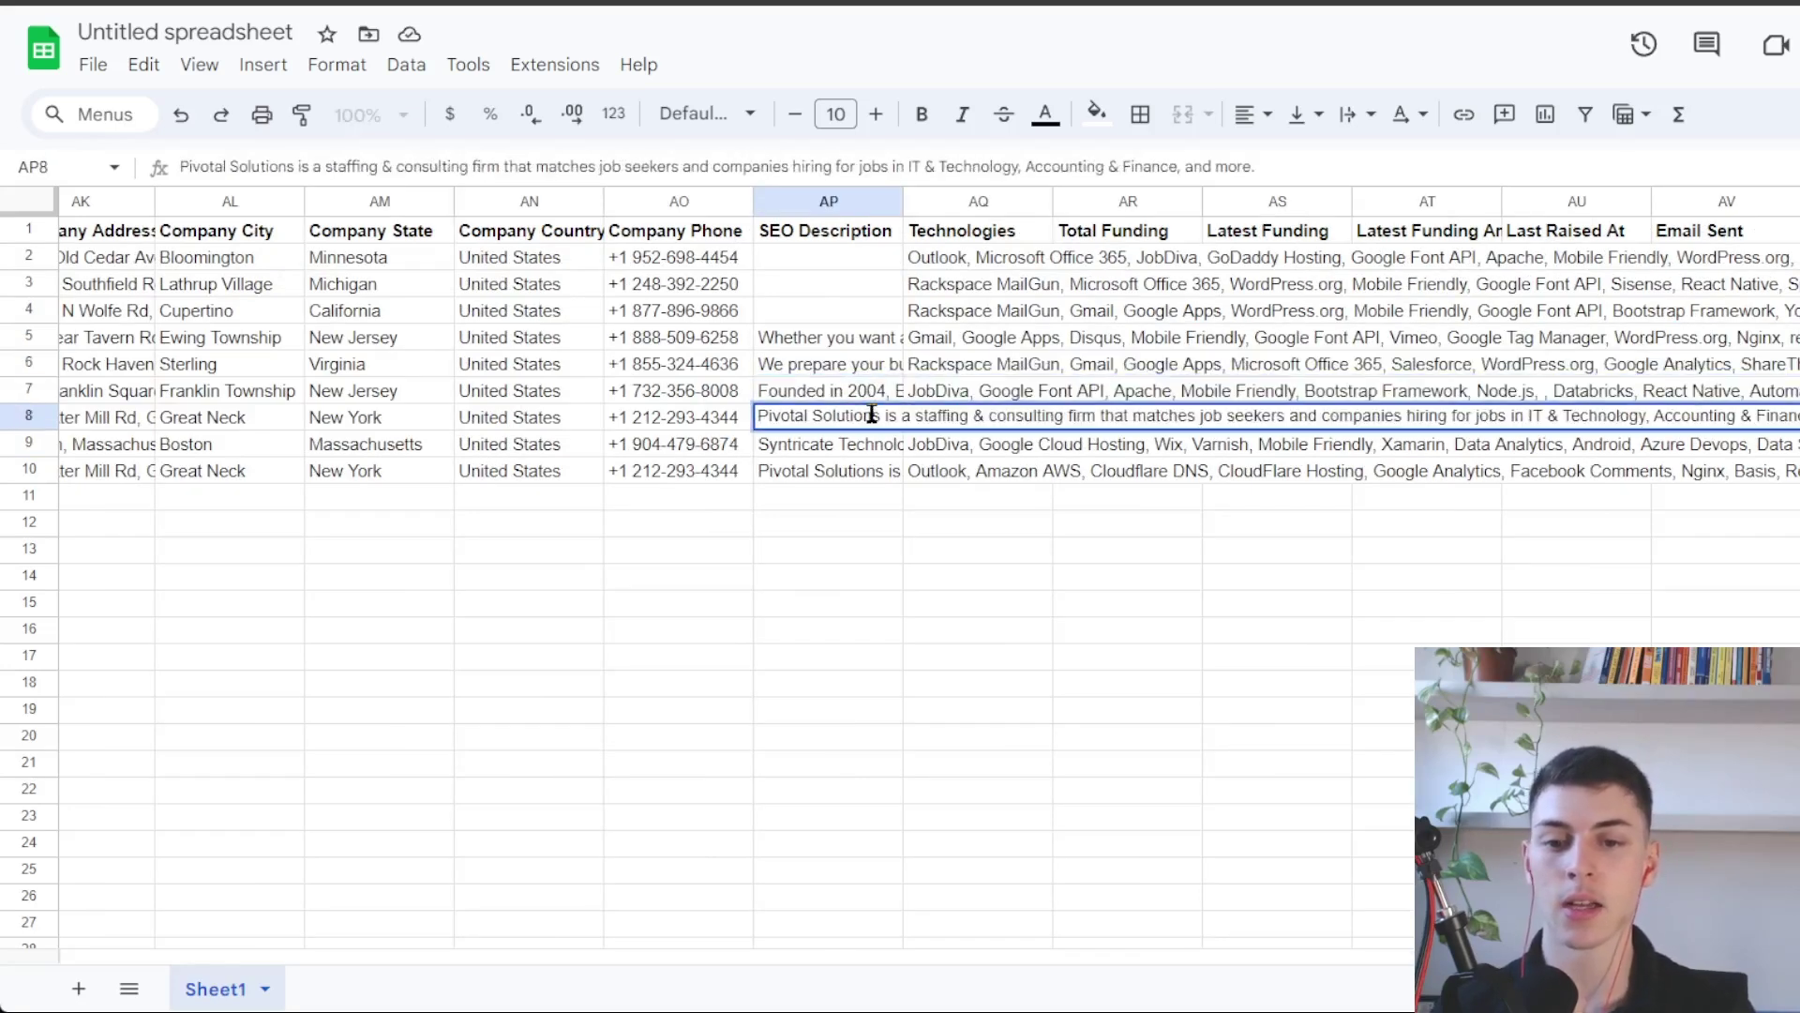
pyautogui.click(883, 453)
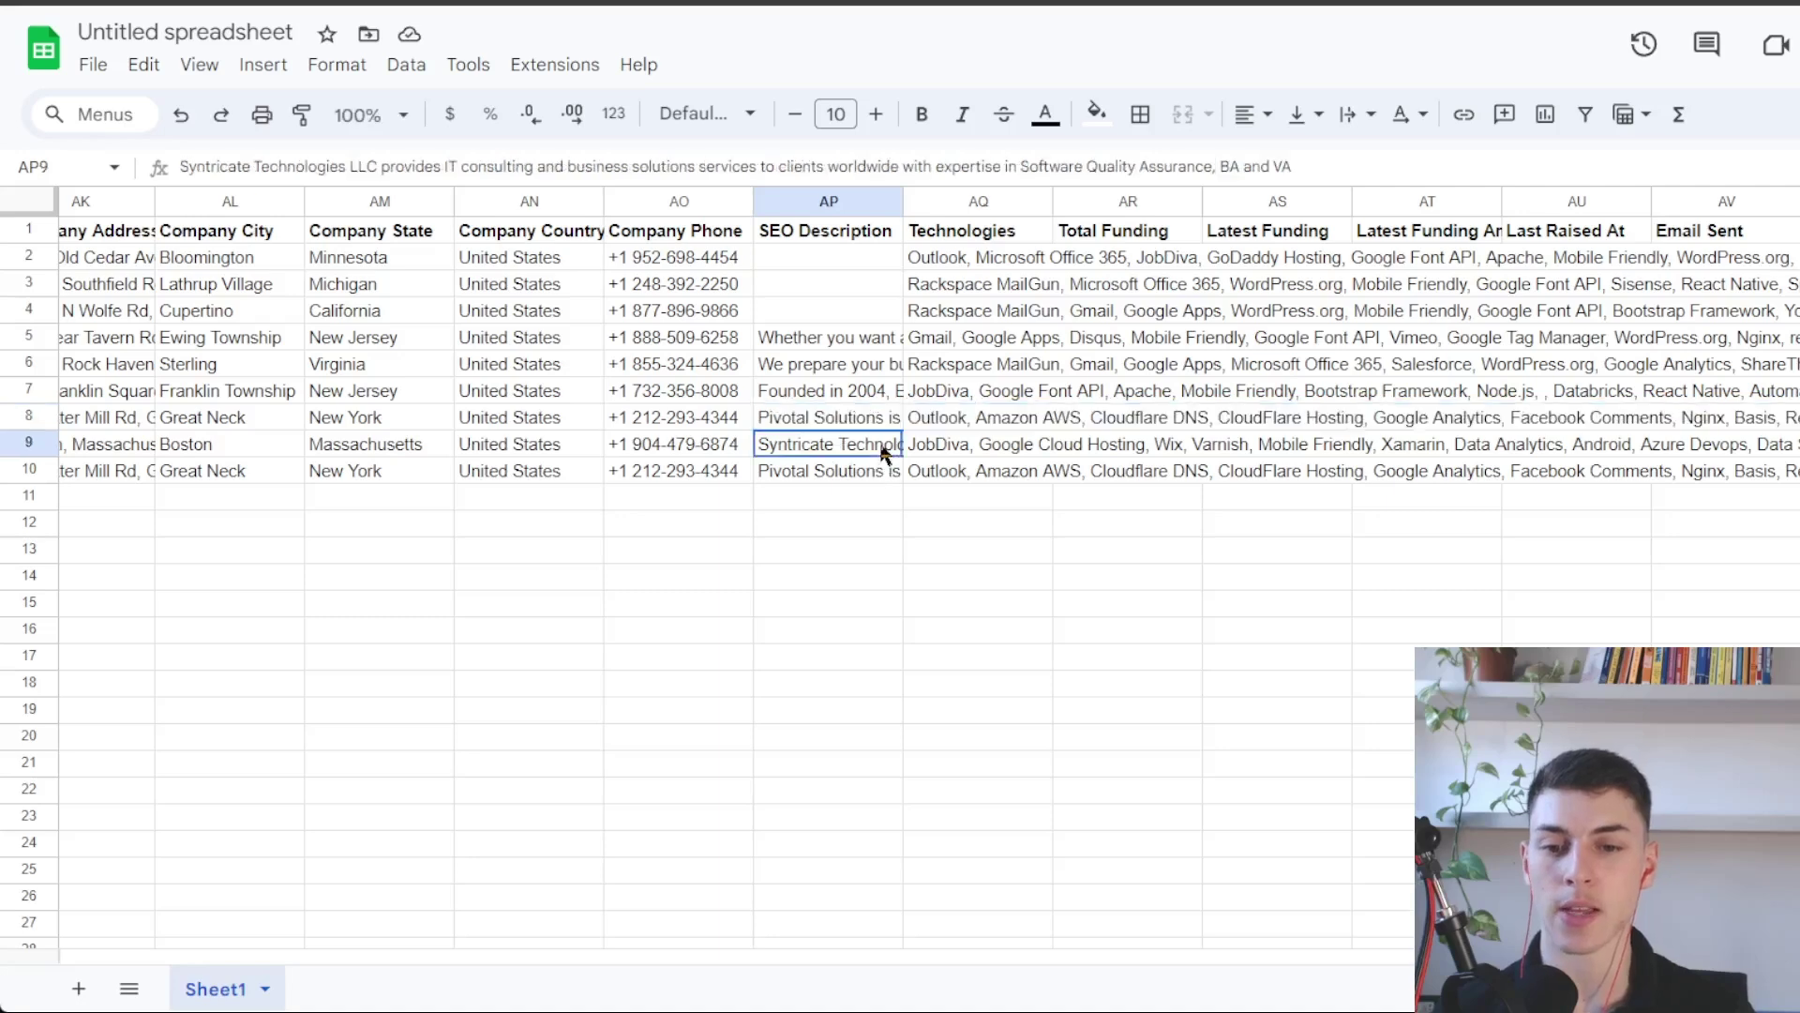
pyautogui.click(1013, 533)
pyautogui.doubleClick(975, 263)
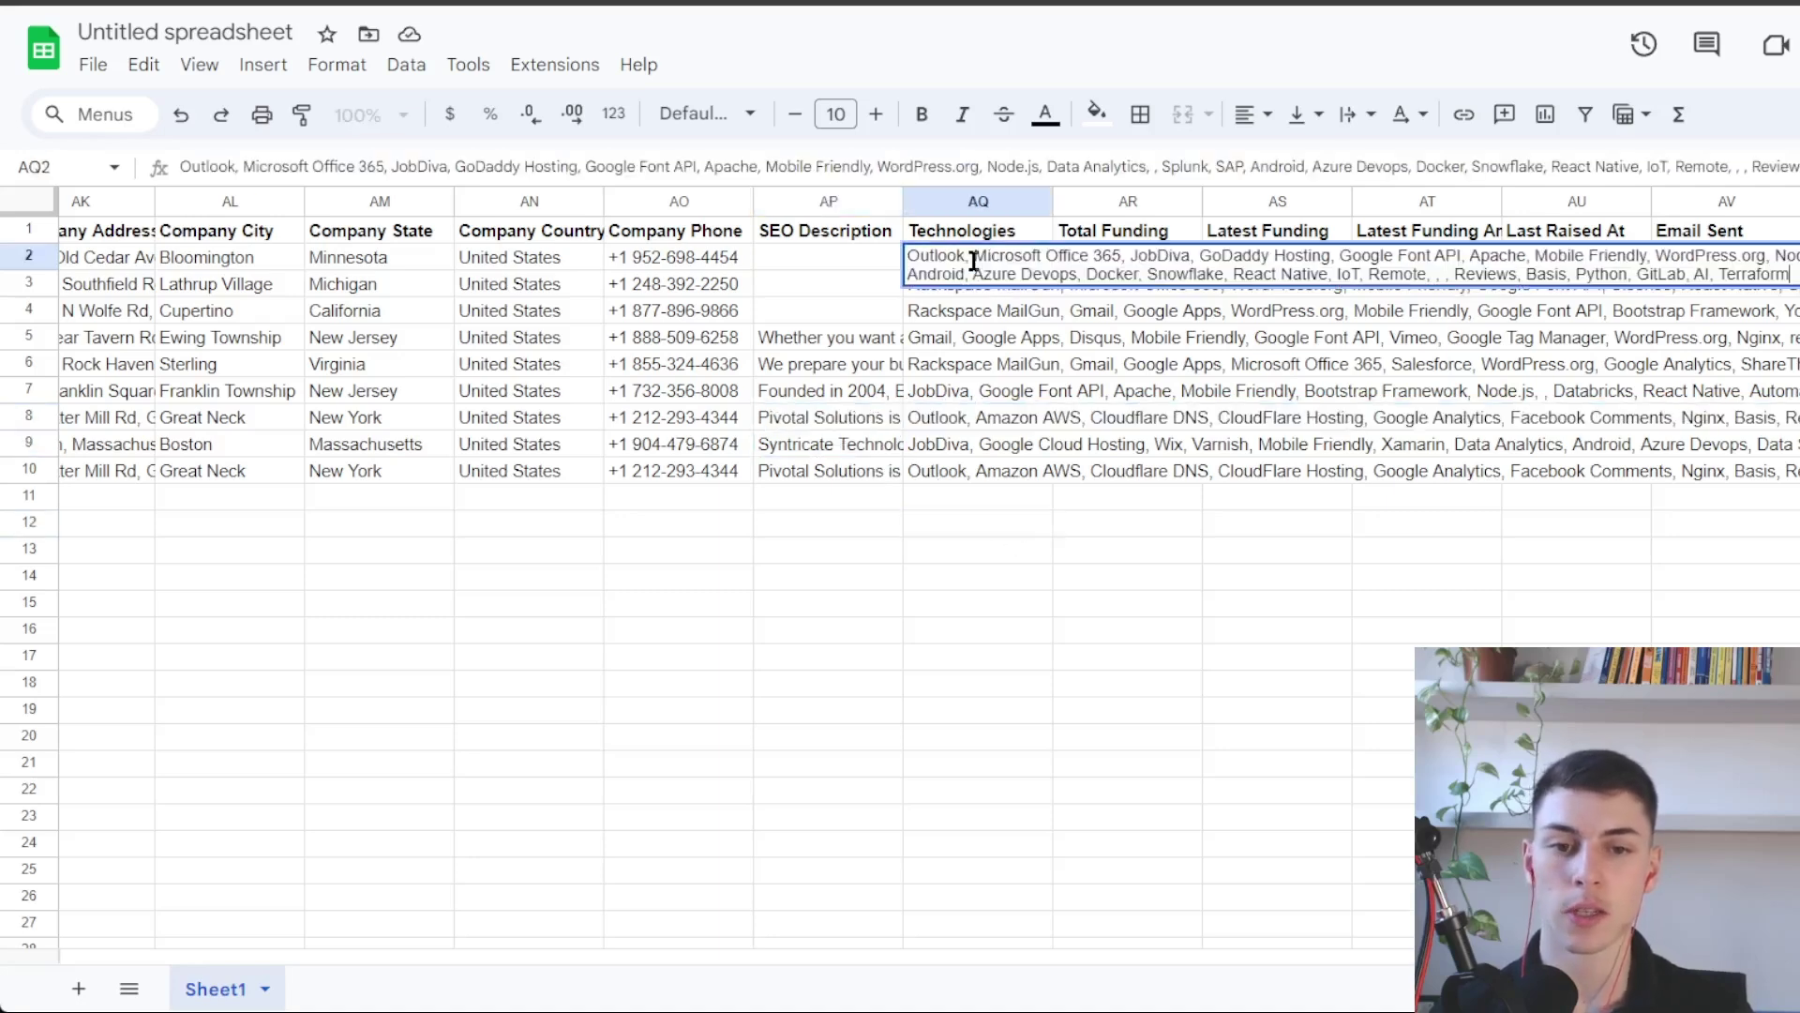
pyautogui.click(975, 314)
# Select the email activity columns from Email Sent (AV) through BA.
pyautogui.hscroll(5, 999, 293)
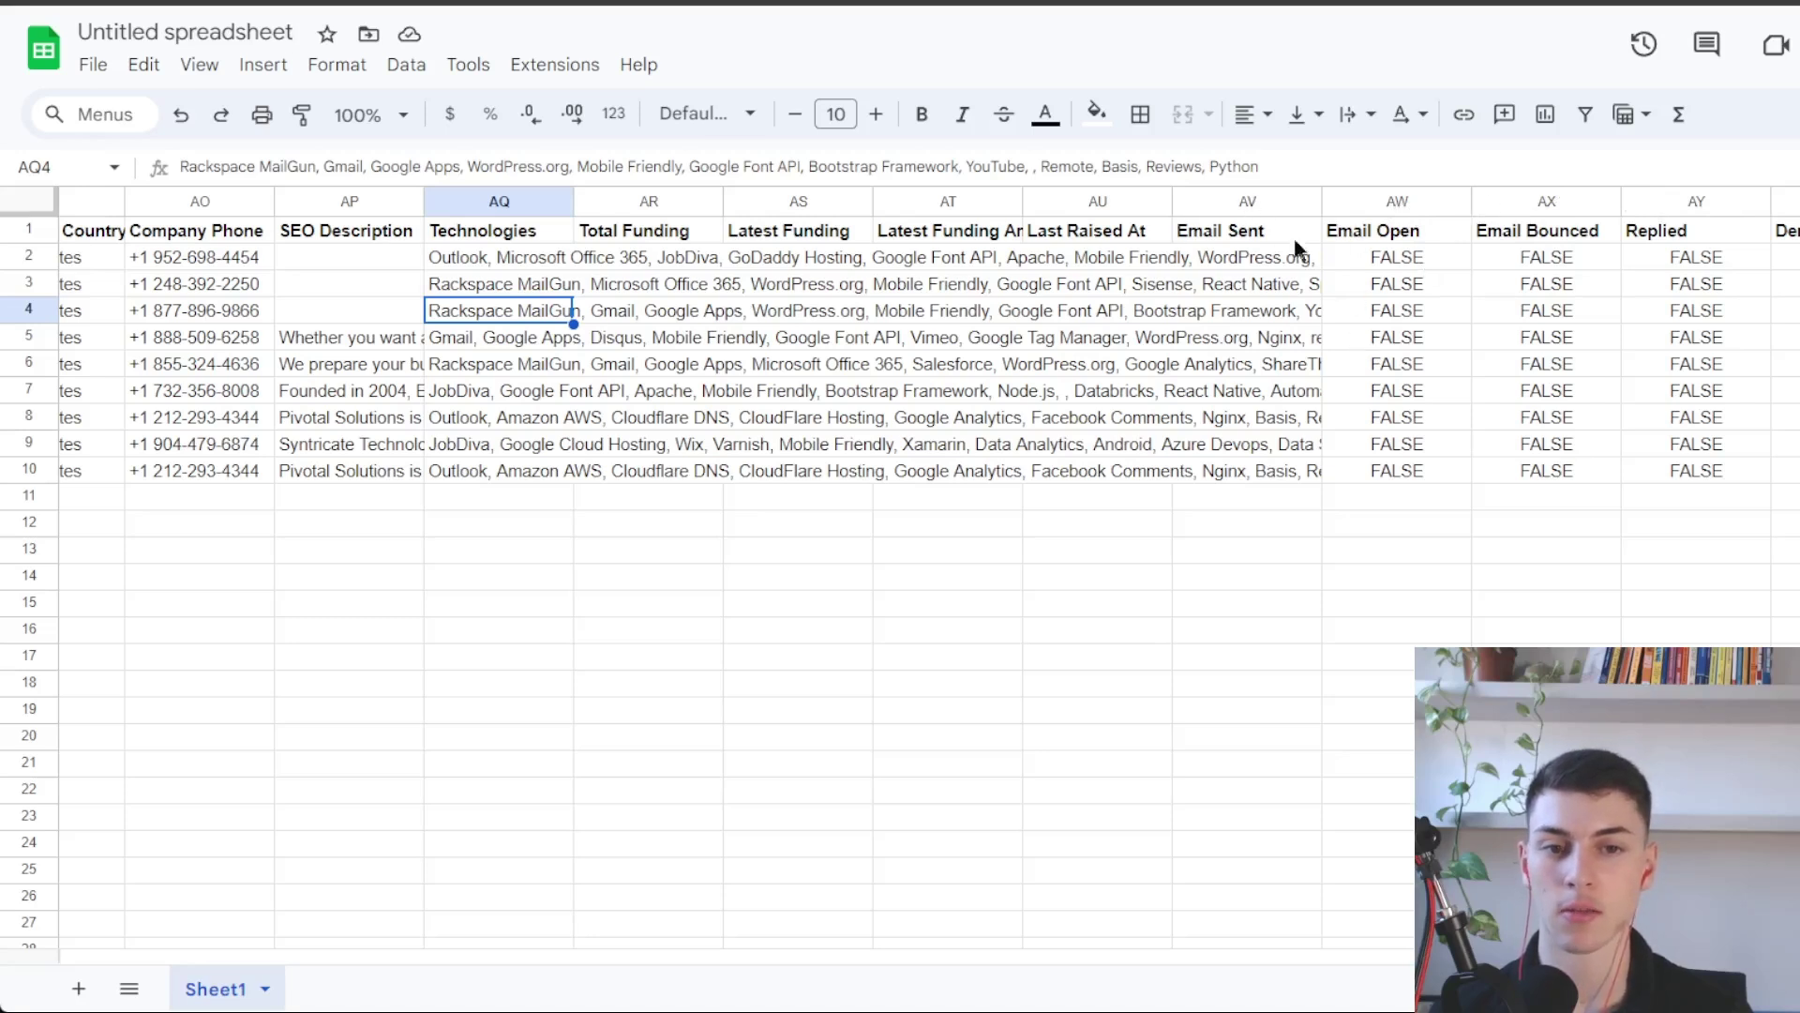
pyautogui.click(1257, 201)
pyautogui.hotkey('ctrl', 'shift', 'Right')
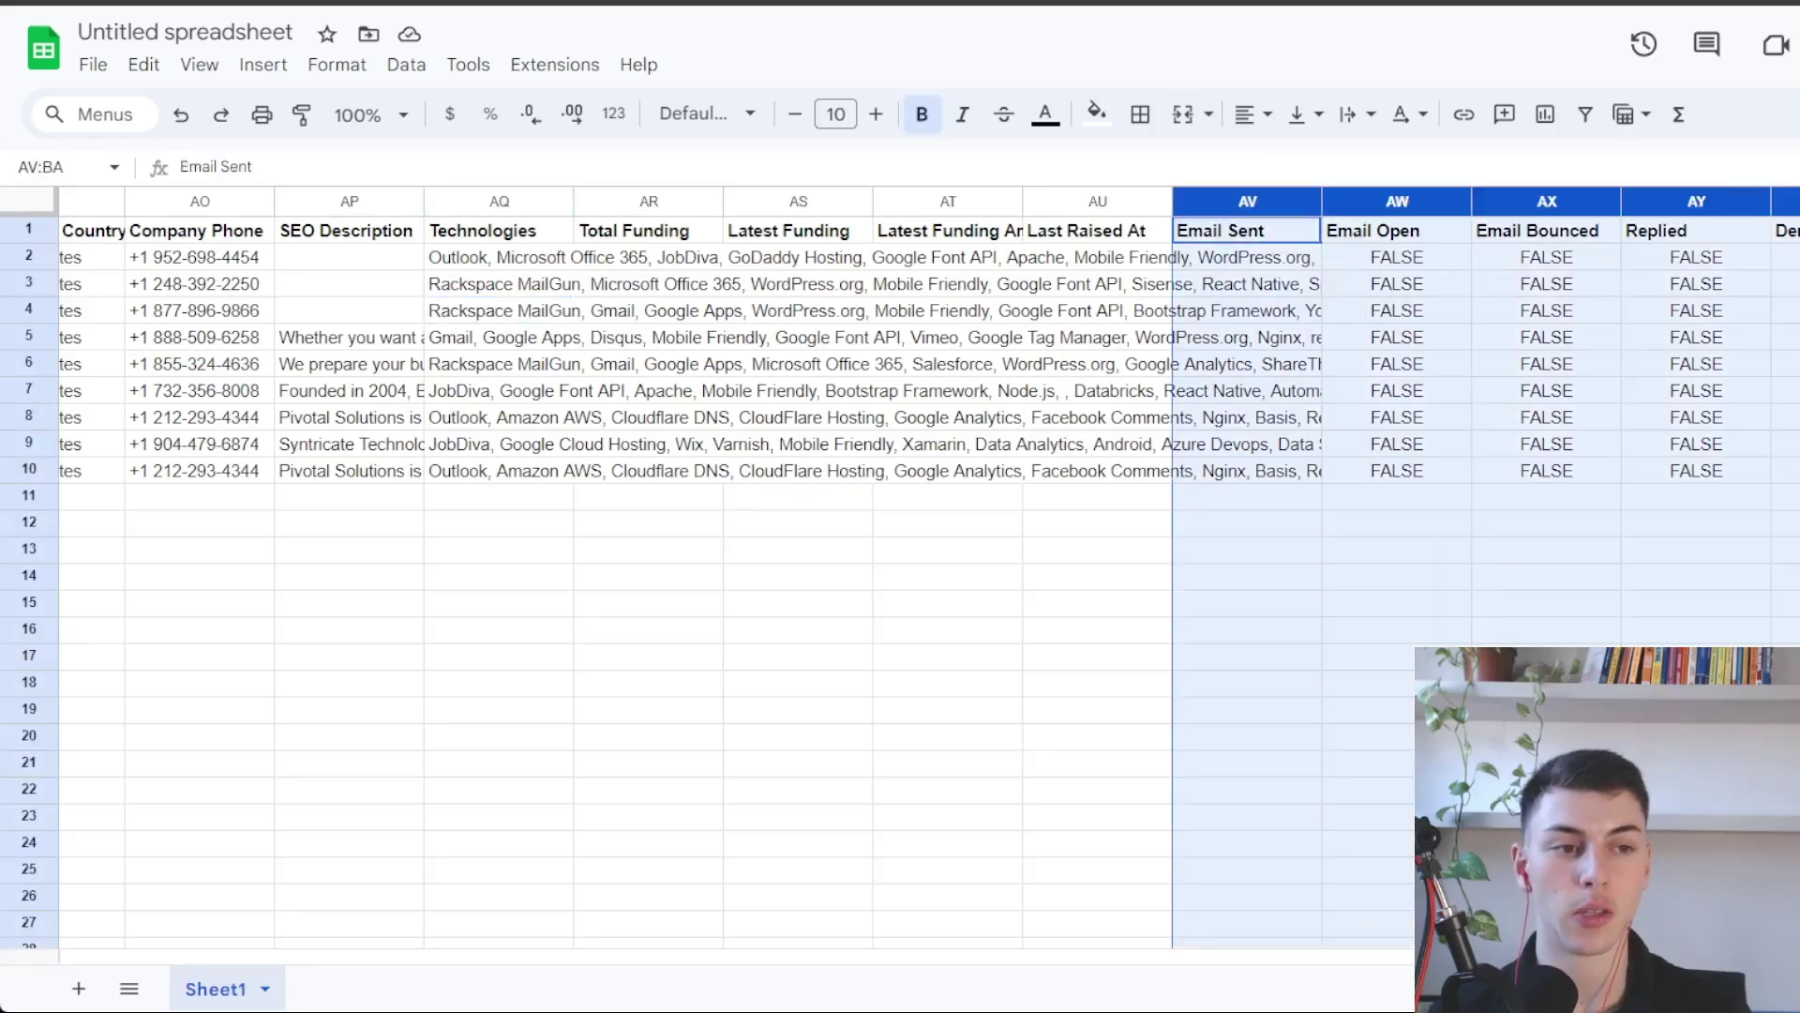